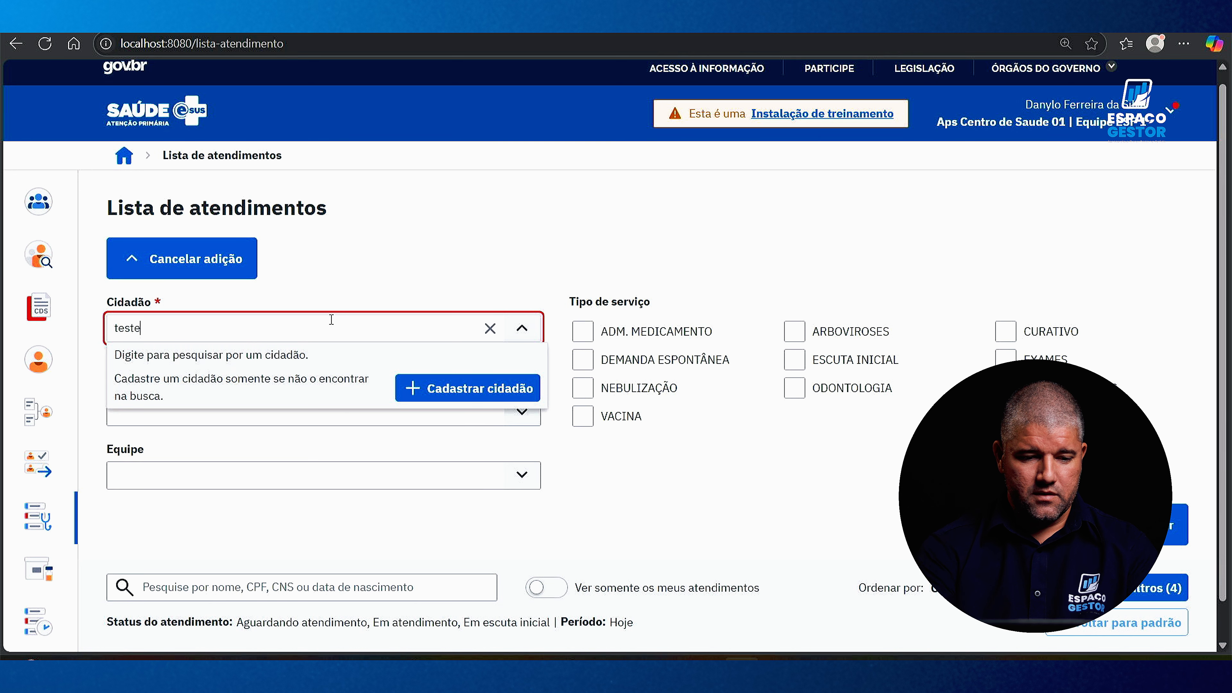
# Add the adult test citizen to the attendance list with the Equipe ESF 1 professional and the DEMANDA ESPONTÂNEA service type
pyautogui.click(293, 393)
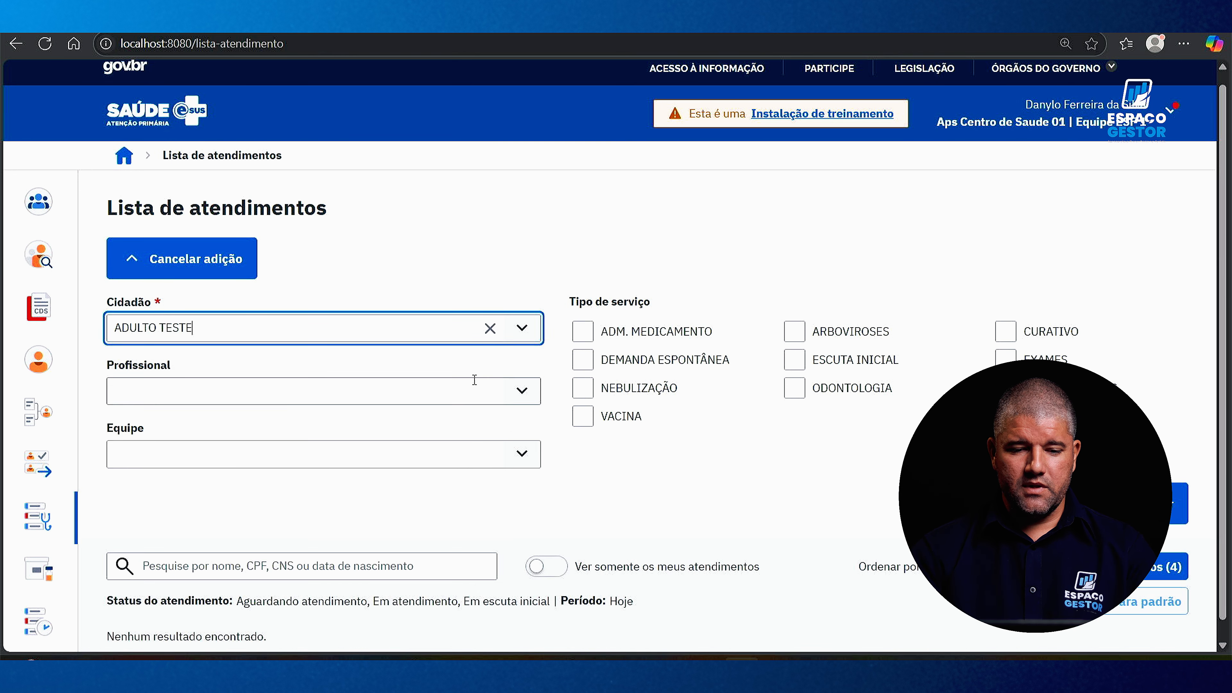
pyautogui.click(456, 390)
pyautogui.write('danylo')
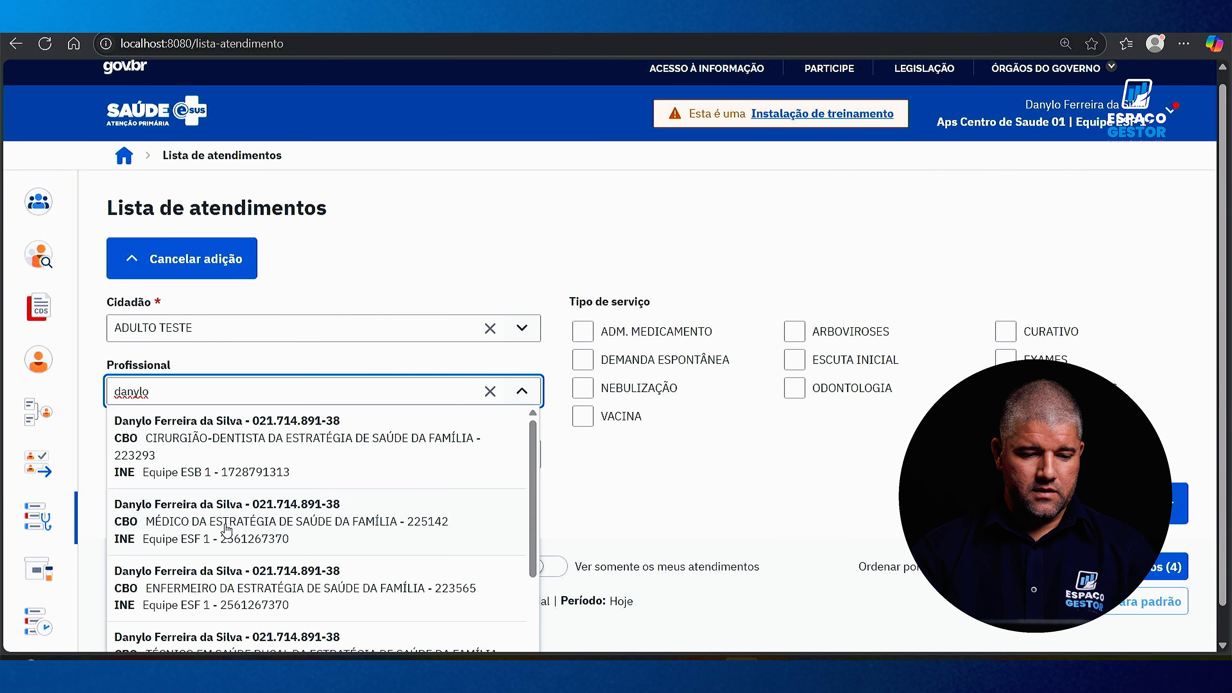
pyautogui.scroll(-2, 243, 563)
pyautogui.click(239, 528)
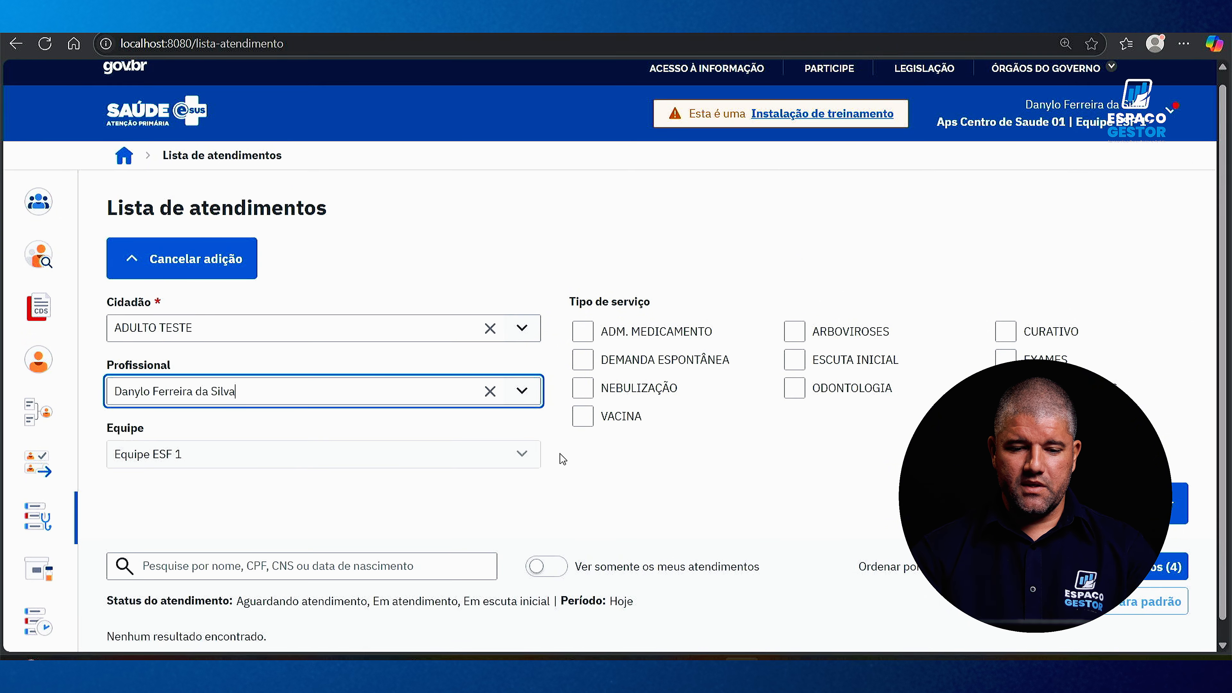
pyautogui.click(583, 360)
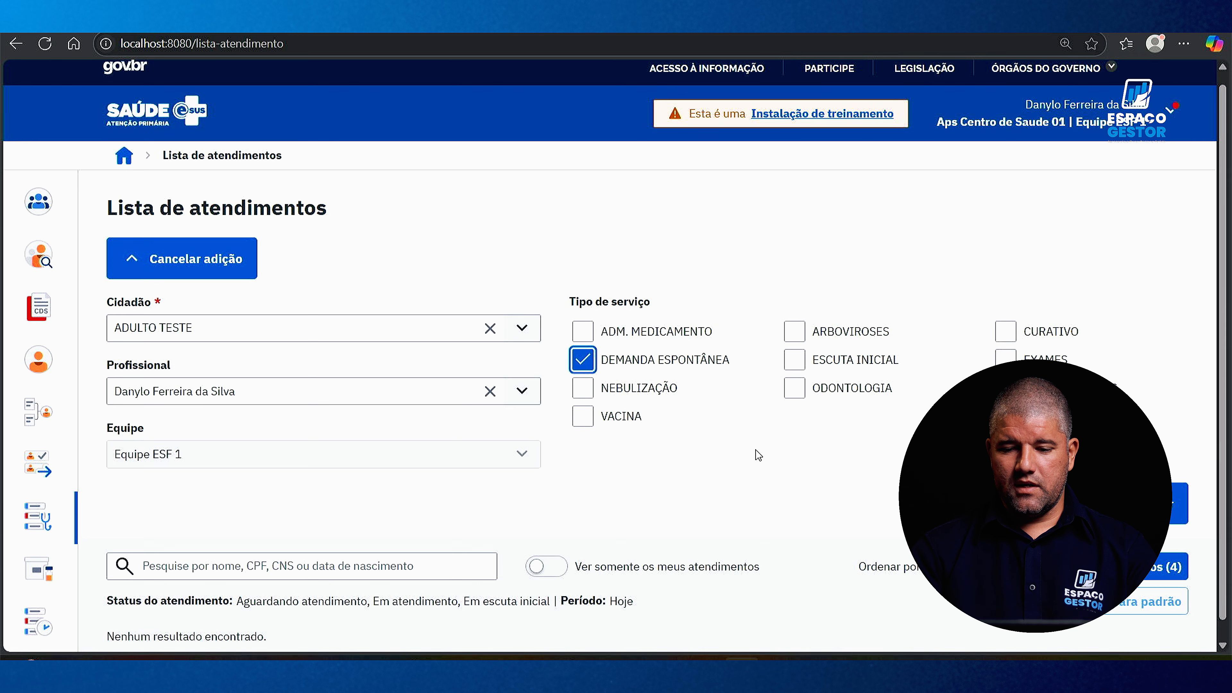
pyautogui.click(1179, 503)
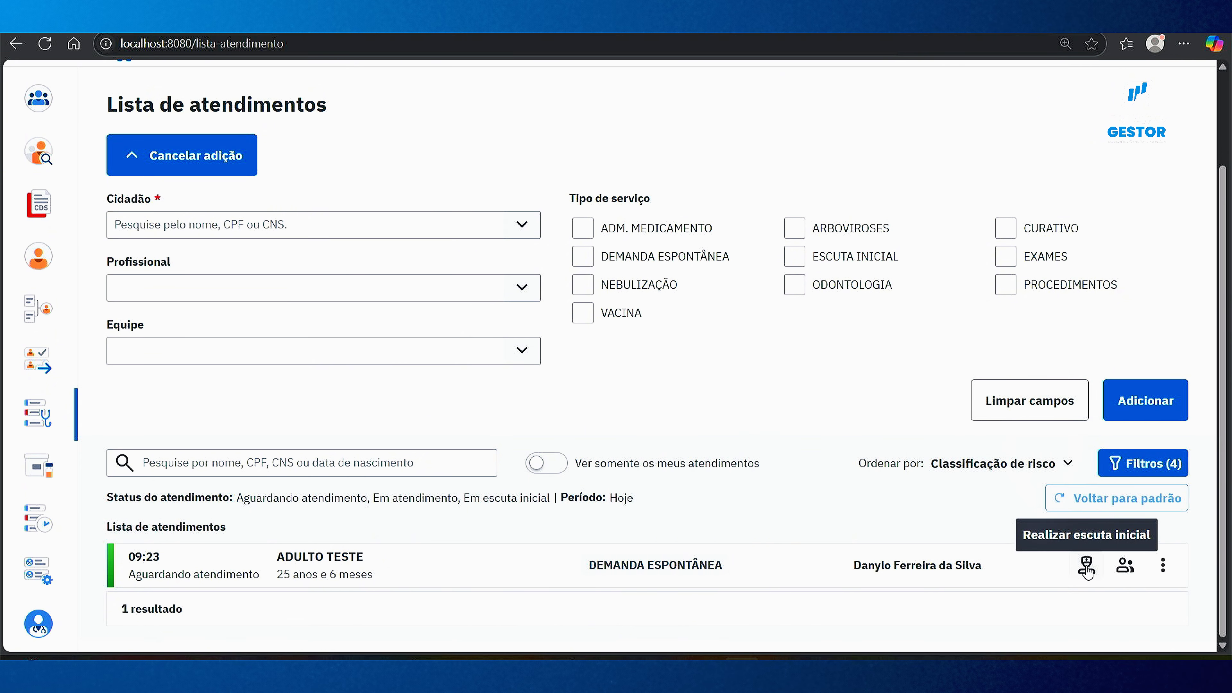
# Start the citizen's initial listening (escuta inicial) and set its CIAP 2 reason to CONSULTA COM PROFISSIONAL DE APS - 46
pyautogui.click(1086, 565)
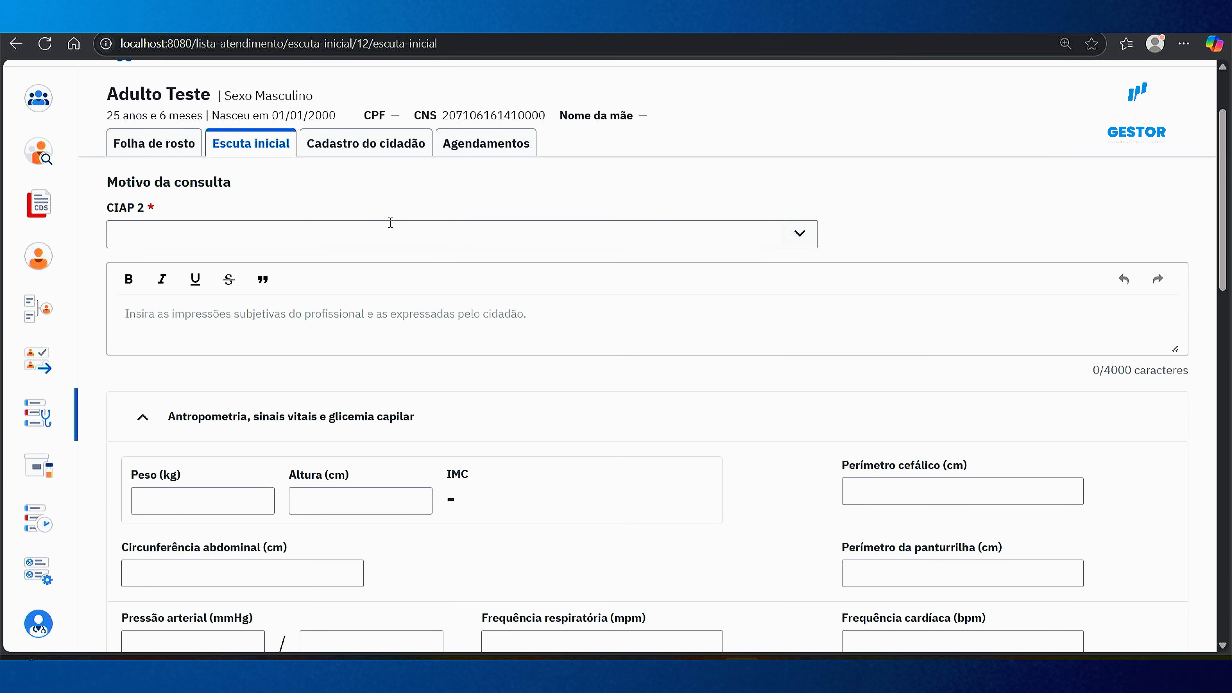
pyautogui.click(203, 232)
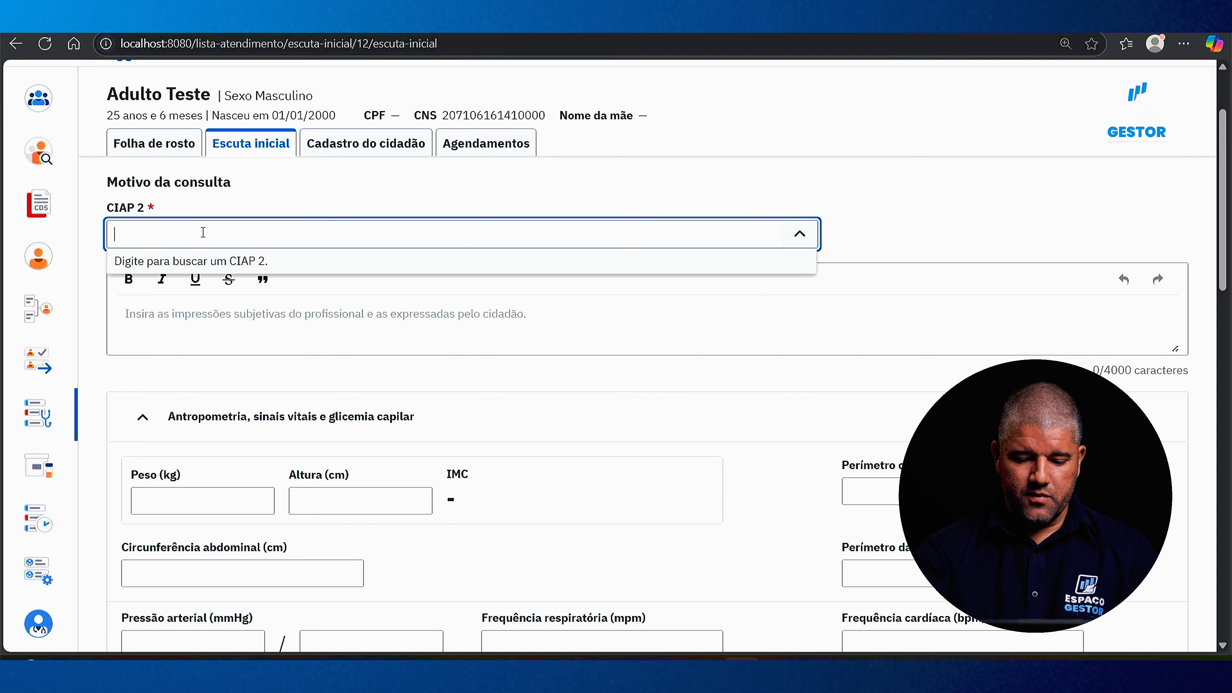
pyautogui.write('46')
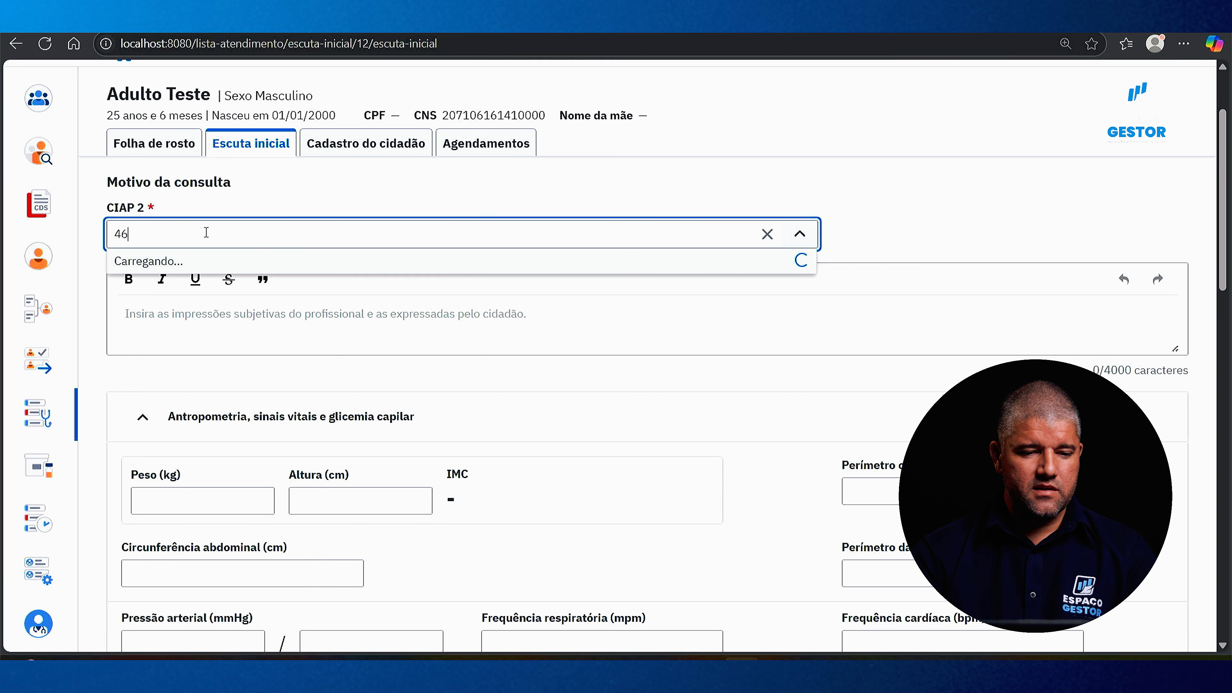
pyautogui.click(214, 272)
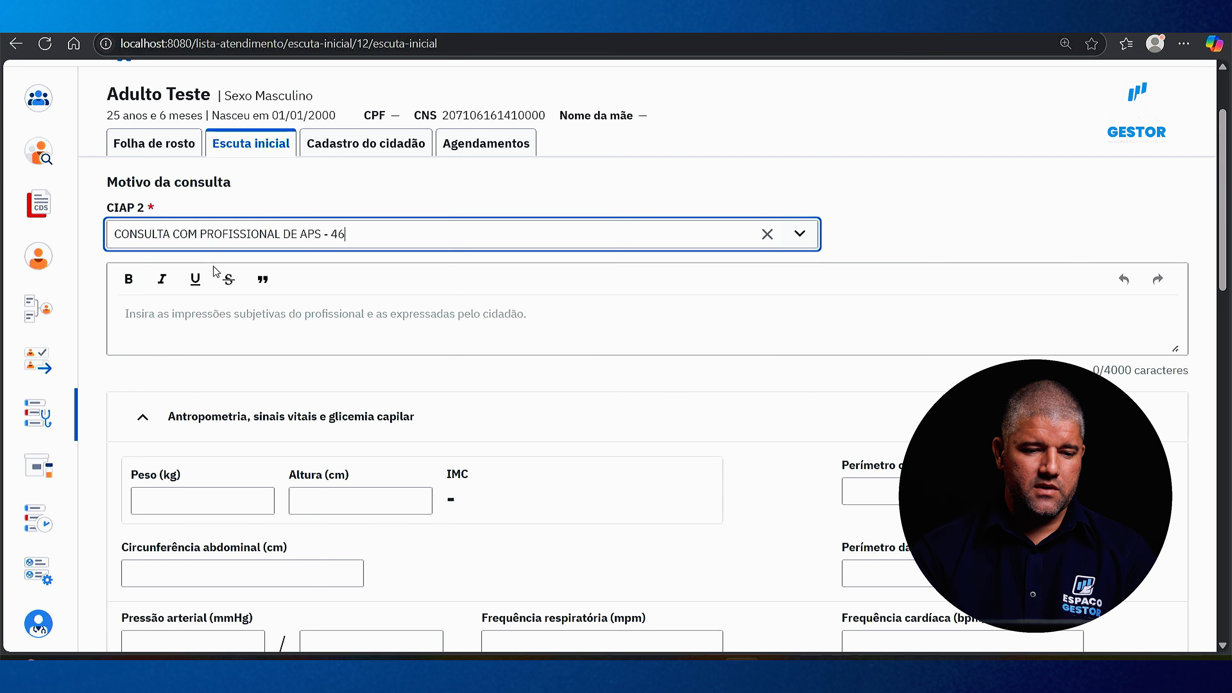
# Enter "Consulta de hiperdia" as the descriptive text of the consultation reason
pyautogui.click(237, 330)
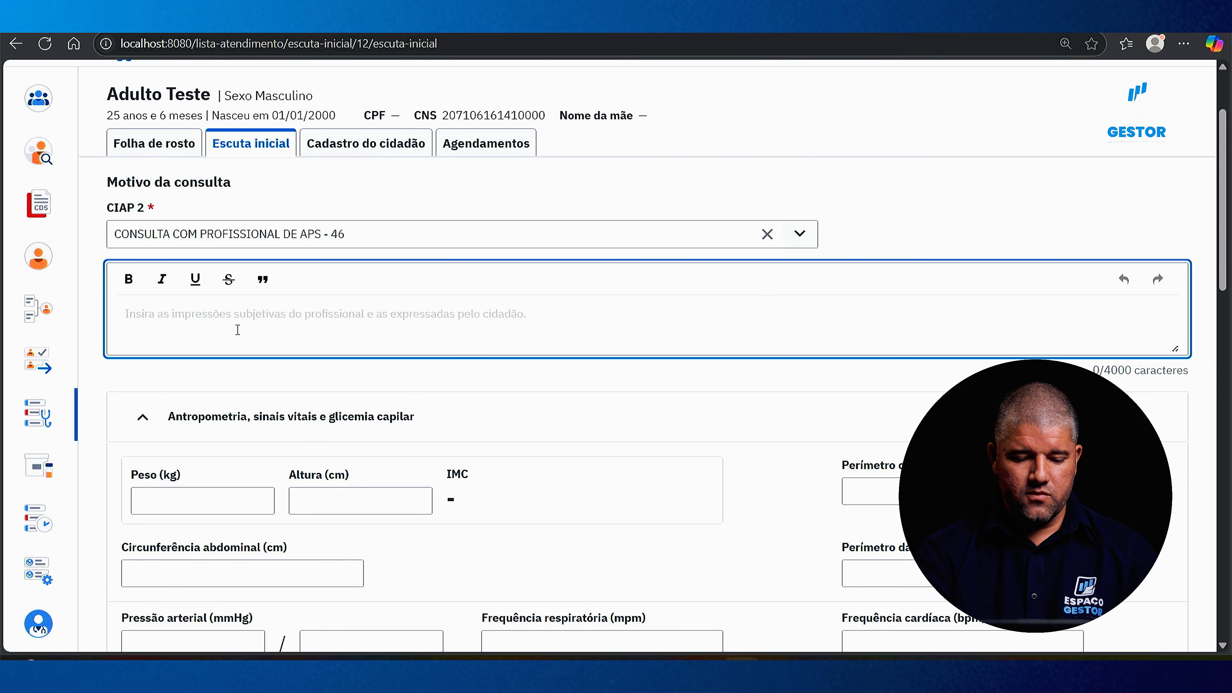
pyautogui.write('Consulta')
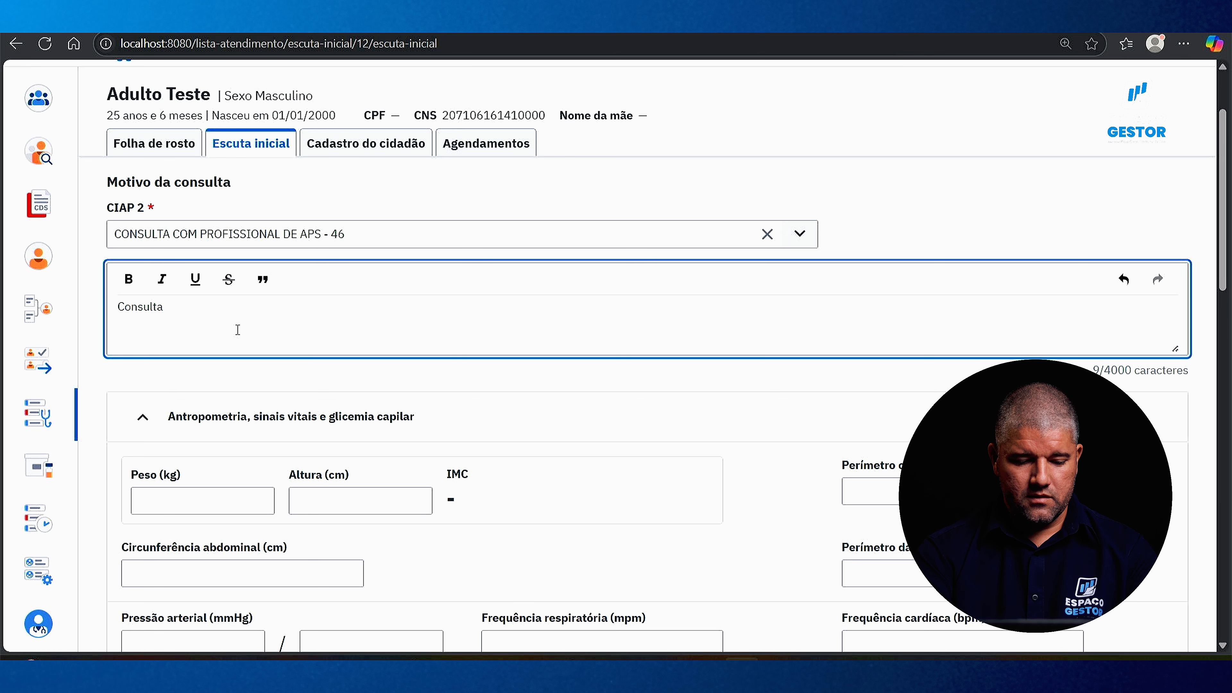
pyautogui.write(' de hip')
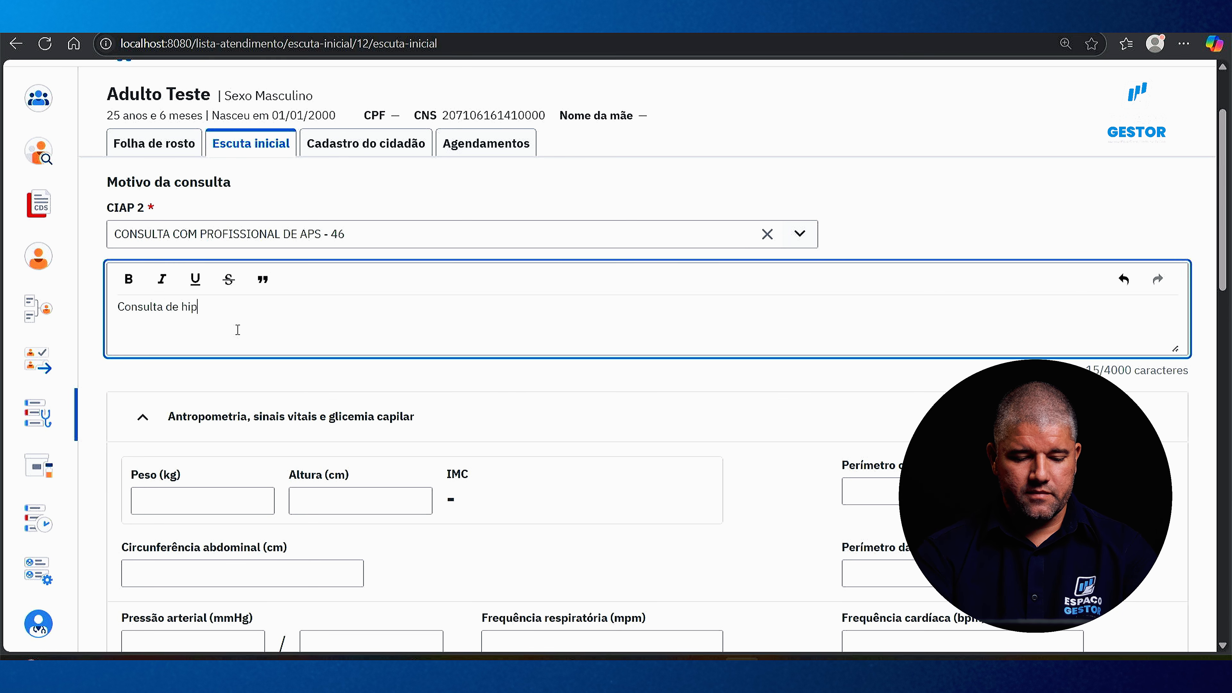
pyautogui.write('erdia')
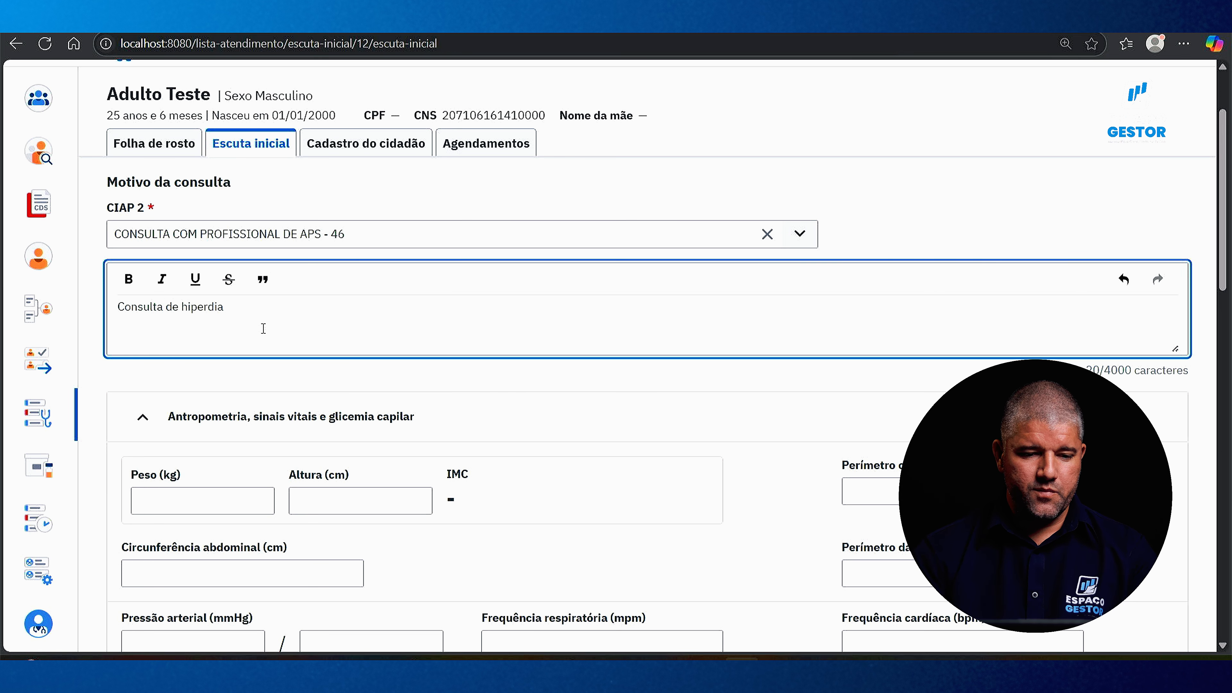
pyautogui.click(342, 386)
pyautogui.scroll(-5, 340, 379)
pyautogui.scroll(2, 290, 315)
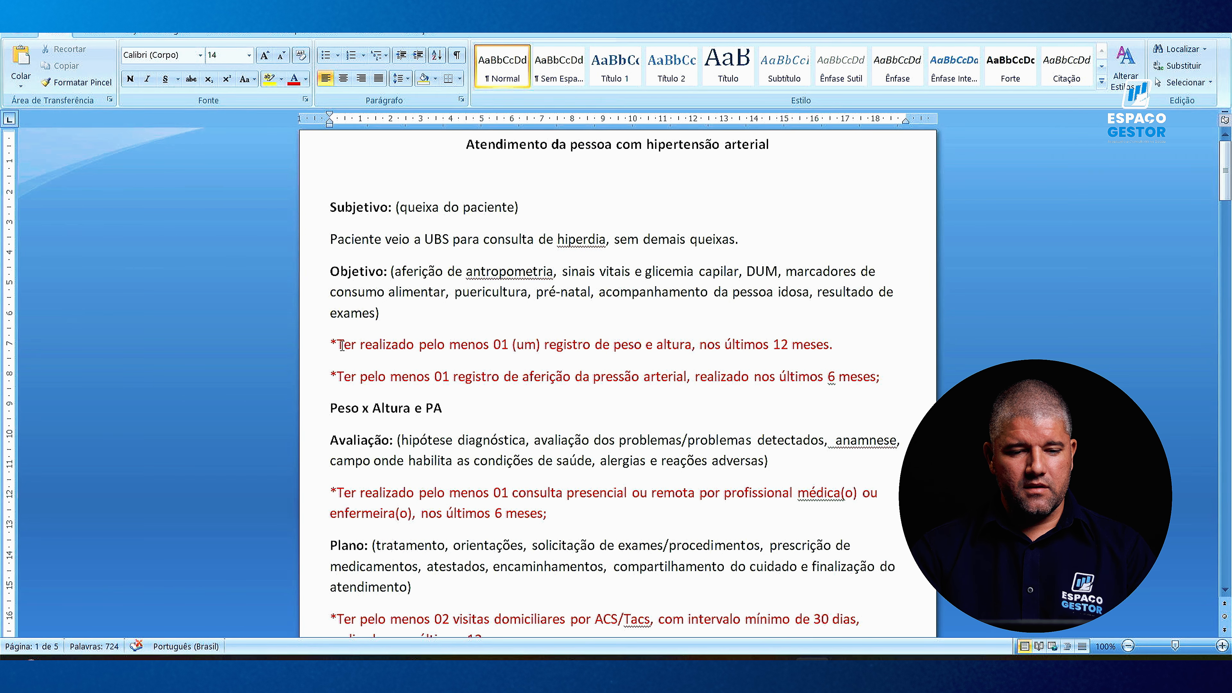
# Examine the Subjetivo, Objetivo, Avaliação and Plano sections of the hypertension care document
pyautogui.click(326, 212)
pyautogui.click(315, 287)
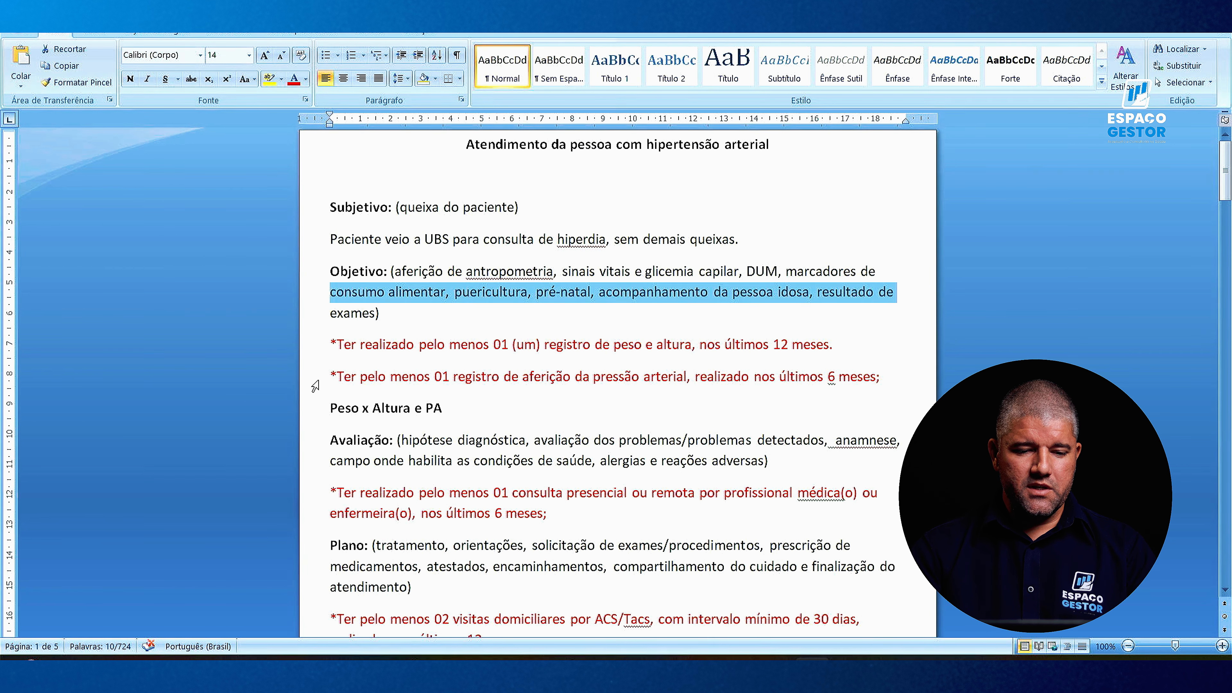
pyautogui.click(322, 424)
pyautogui.scroll(-1, 334, 455)
pyautogui.click(325, 508)
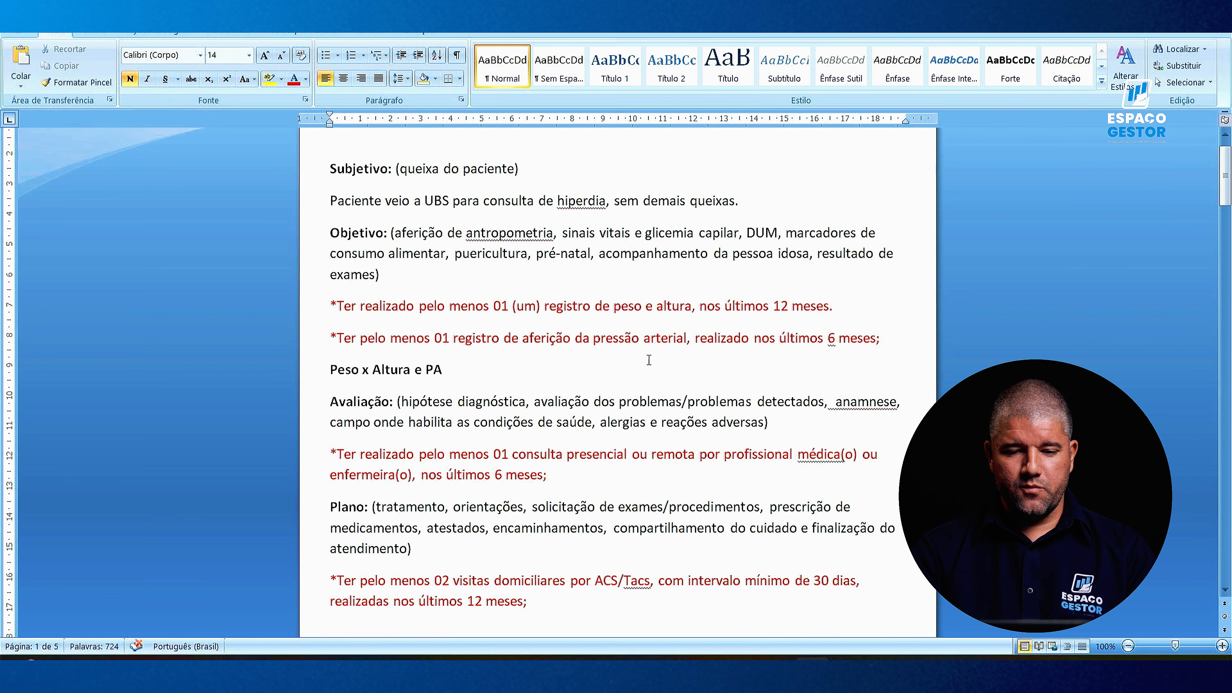
pyautogui.click(617, 290)
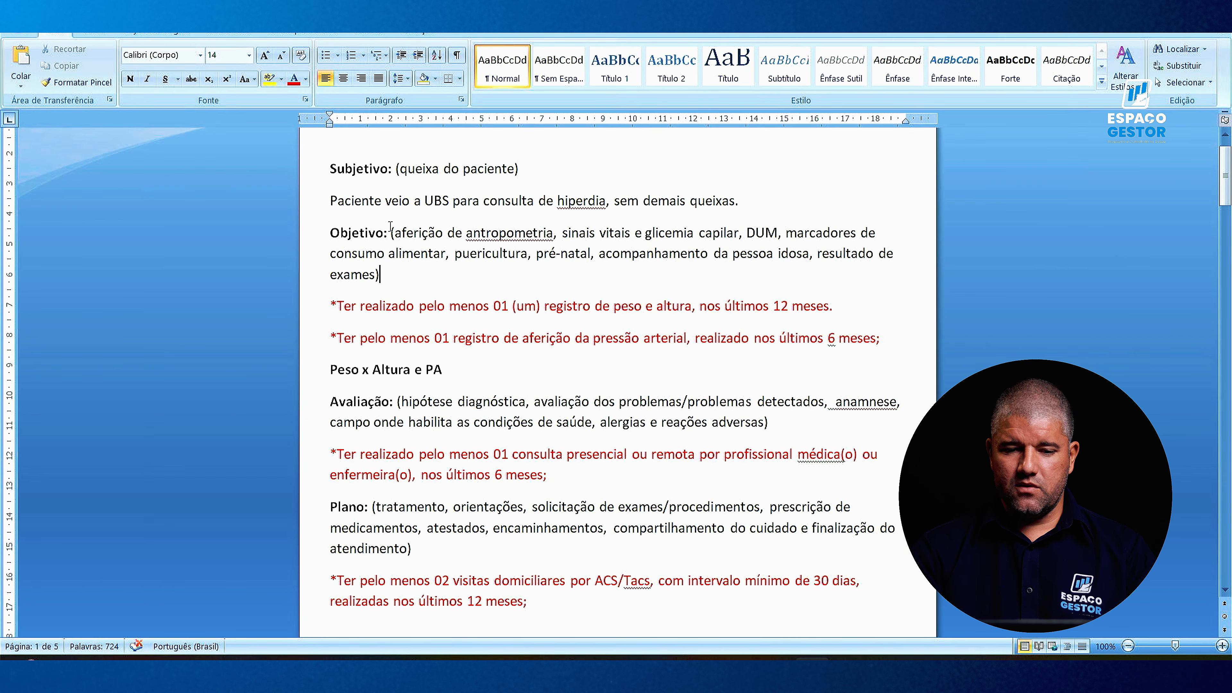
pyautogui.click(745, 200)
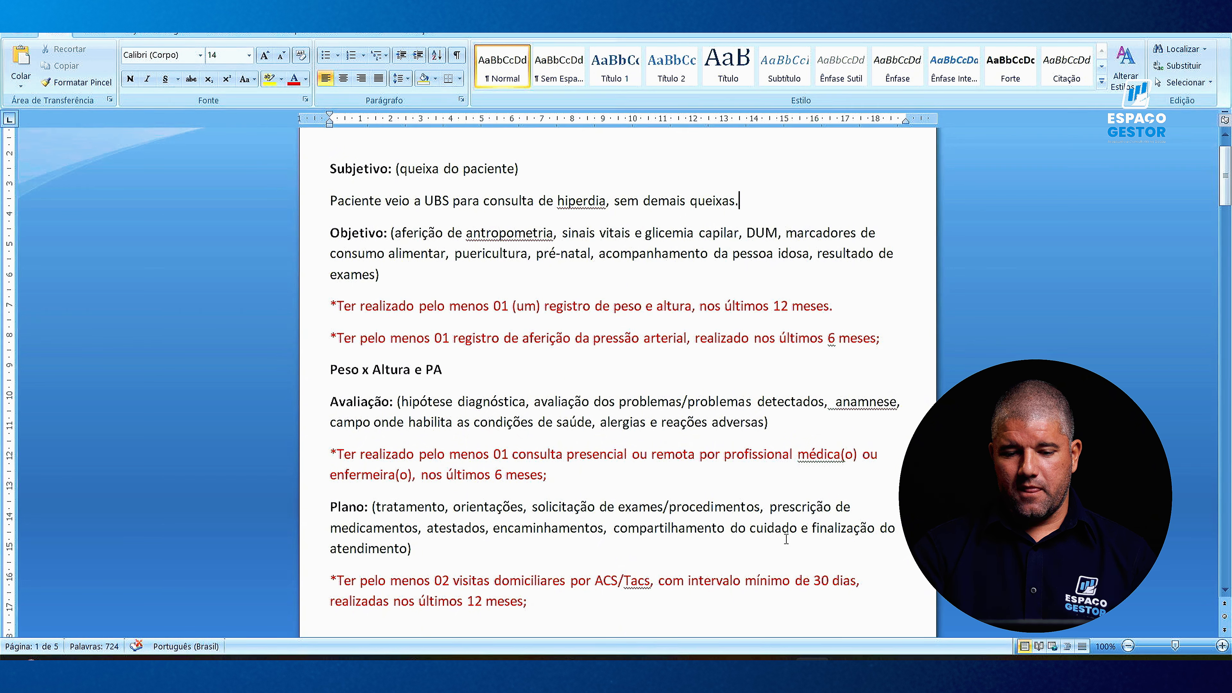
pyautogui.click(329, 403)
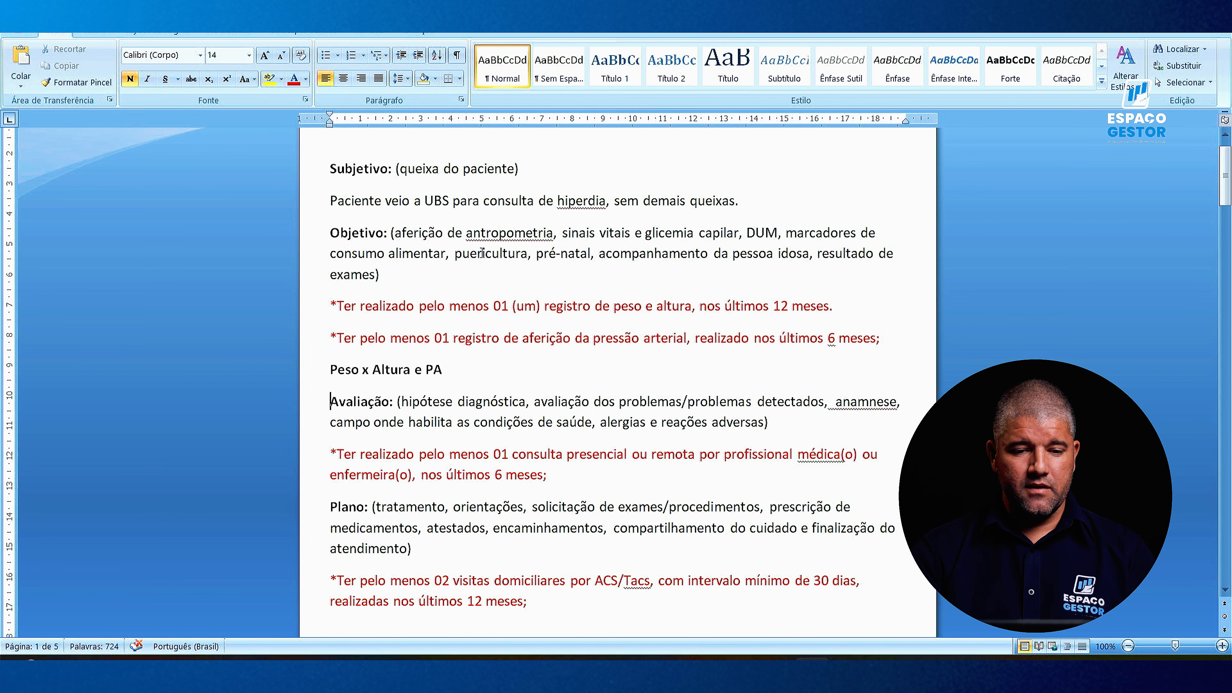
pyautogui.scroll(1, 481, 253)
pyautogui.scroll(-2, 635, 257)
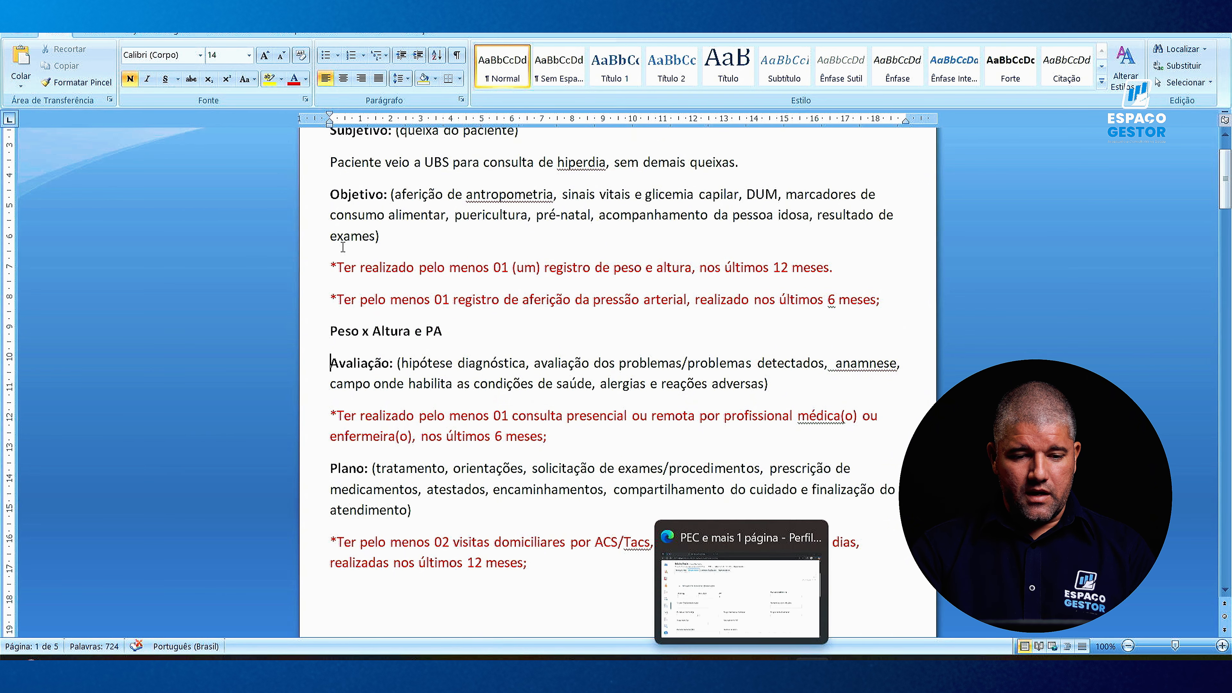
pyautogui.scroll(-3, 354, 313)
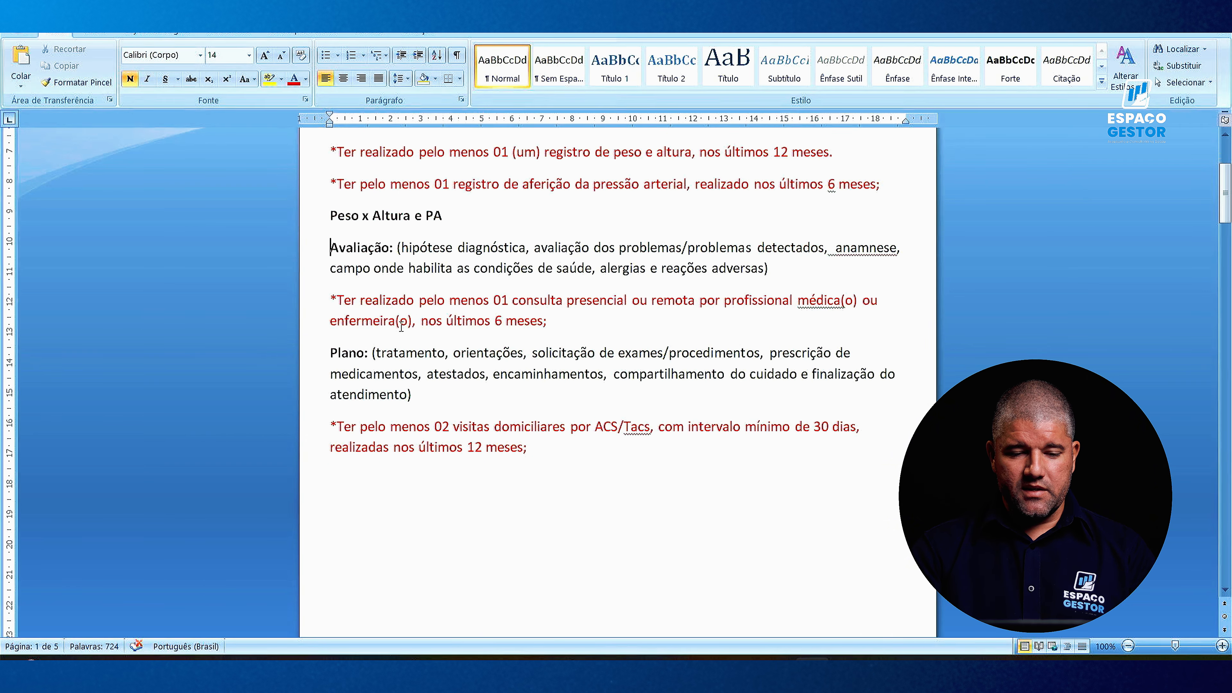
pyautogui.scroll(4, 509, 317)
pyautogui.scroll(1, 509, 317)
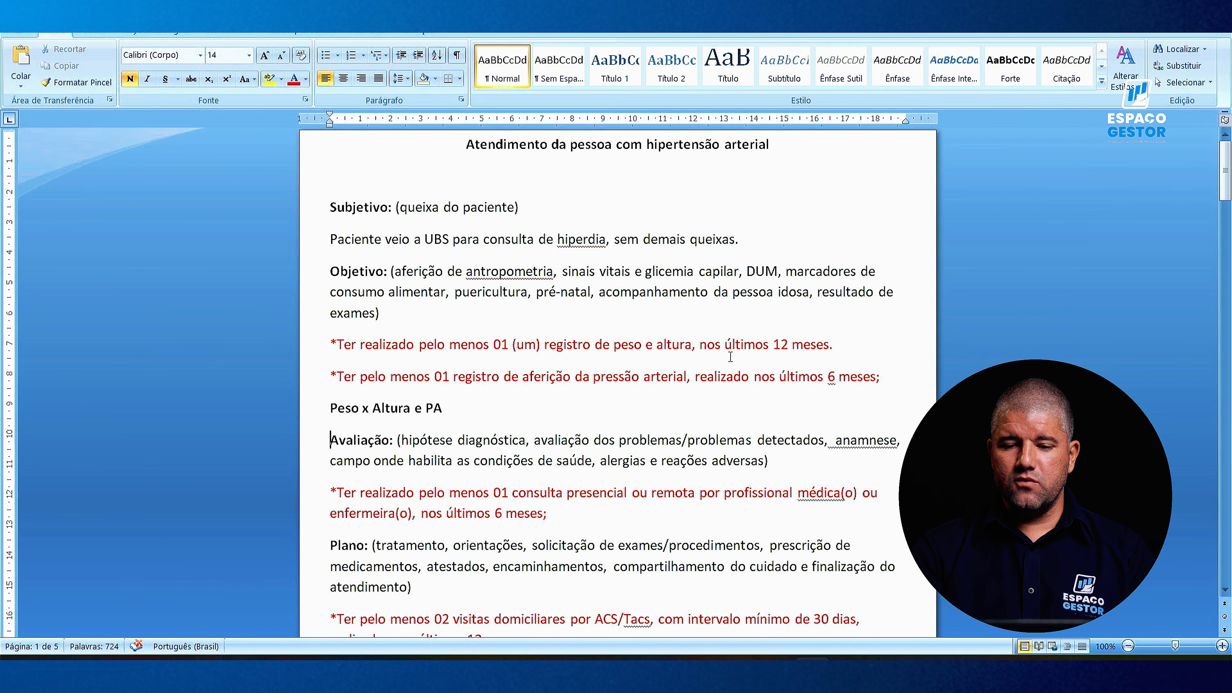
# Examine the document's Objetivo requirements for weight and height records and for blood pressure measurement
pyautogui.moveTo(833, 346); pyautogui.dragTo(330, 342)
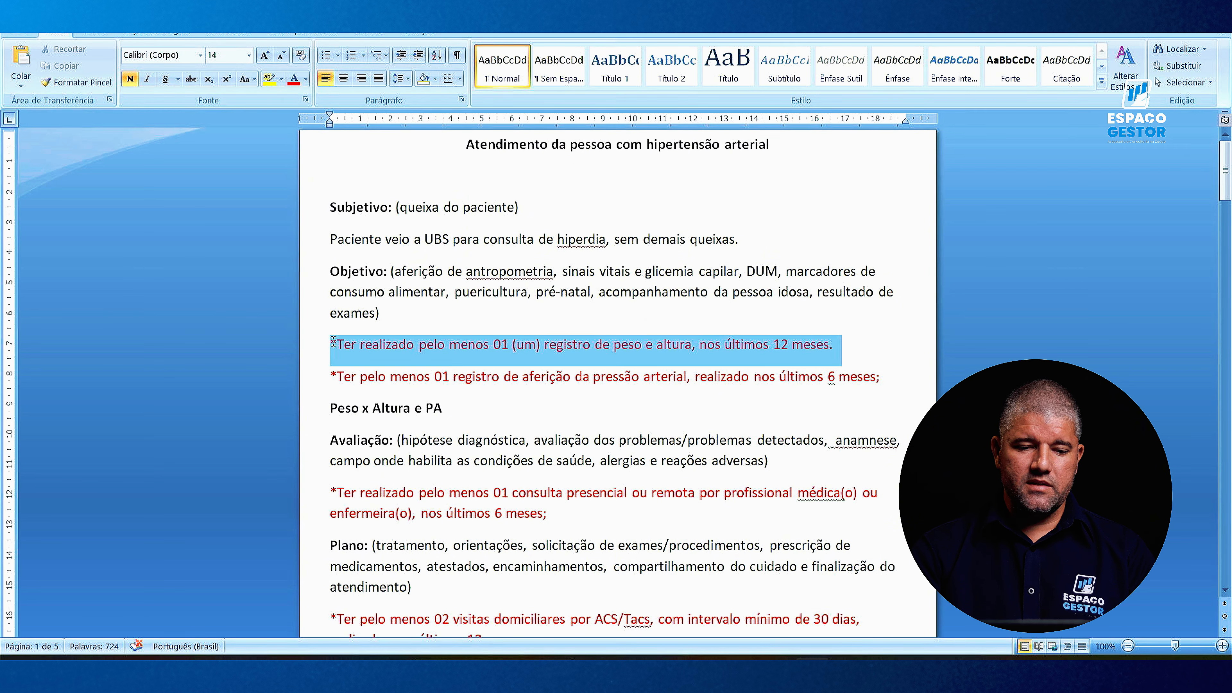
pyautogui.click(853, 324)
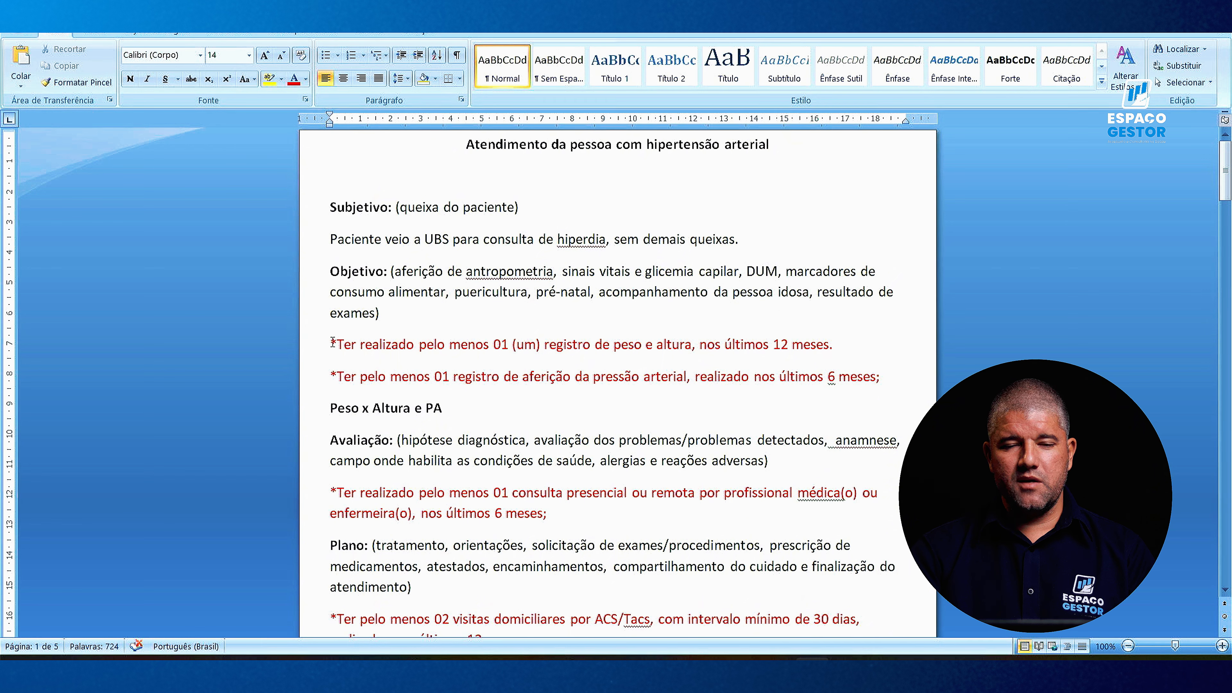
pyautogui.moveTo(332, 341); pyautogui.dragTo(824, 348)
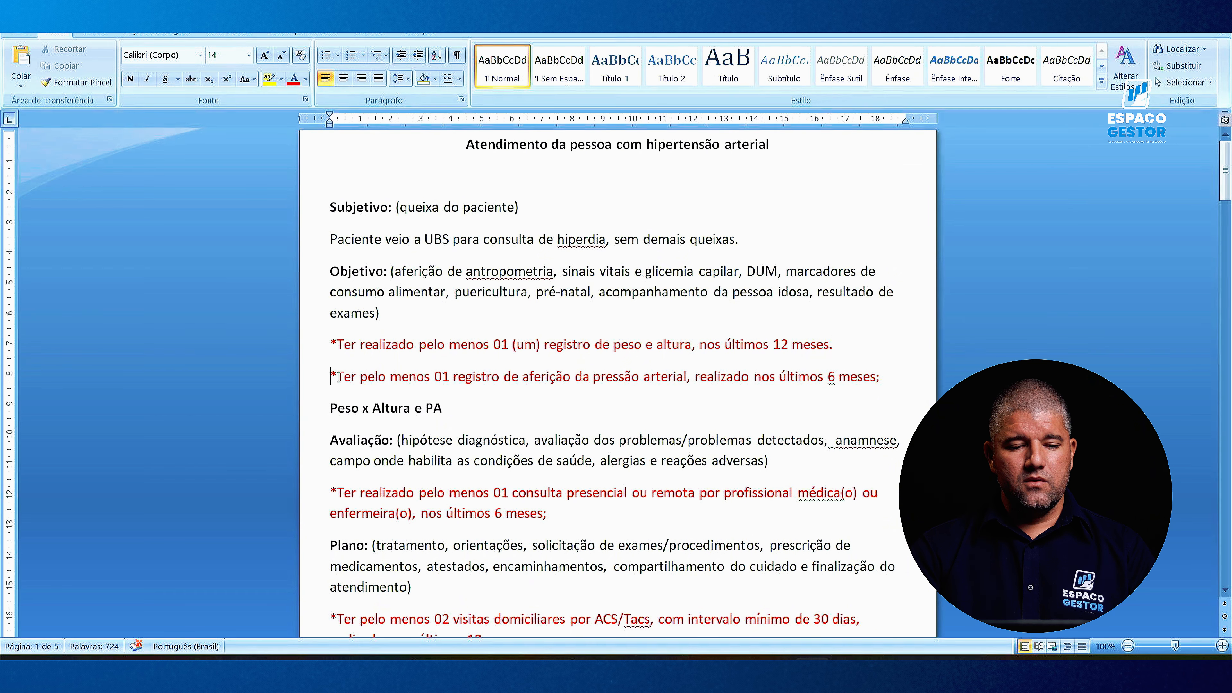
pyautogui.moveTo(331, 377); pyautogui.dragTo(888, 378)
pyautogui.click(729, 331)
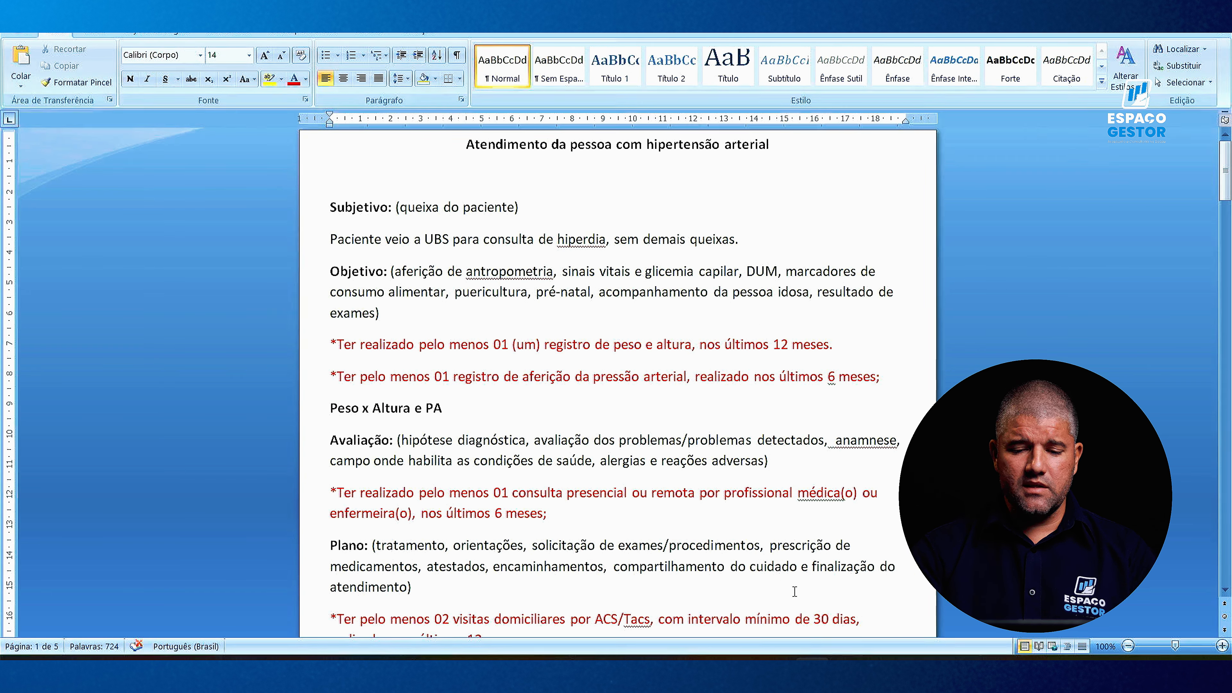
# Switch back to the e-SUS initial listening form and set the citizen's weight to 75,300 kg and height to 168 cm
pyautogui.click(742, 669)
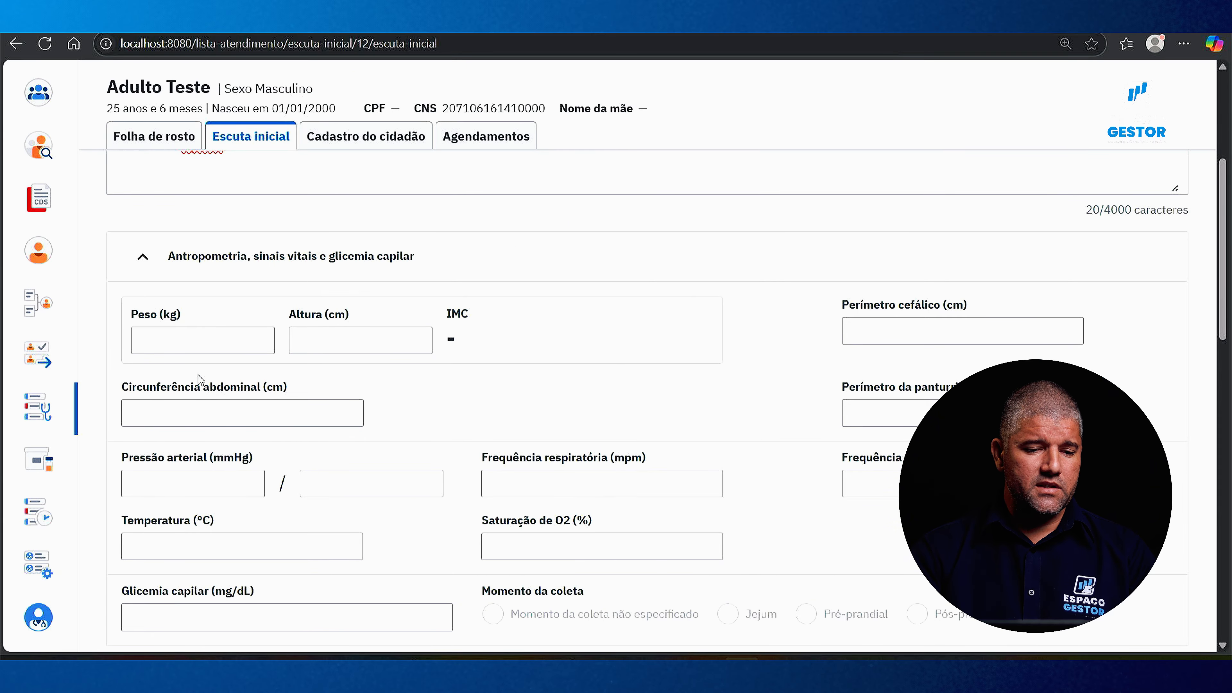
pyautogui.click(197, 347)
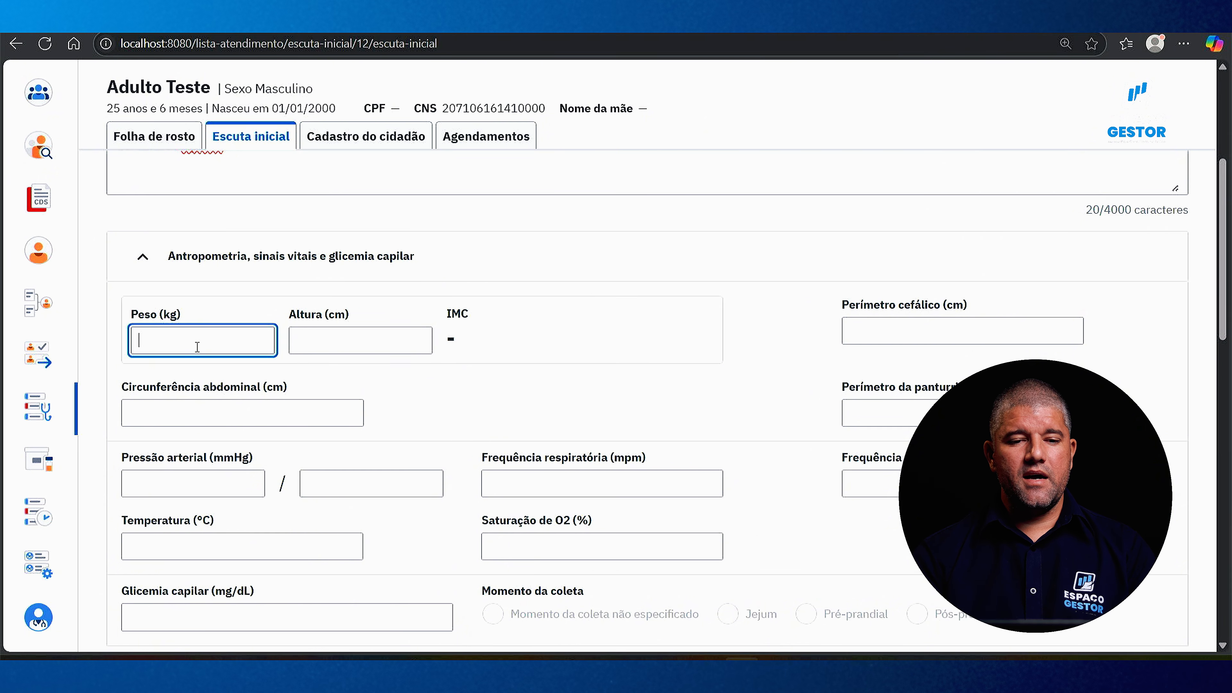
pyautogui.click(556, 328)
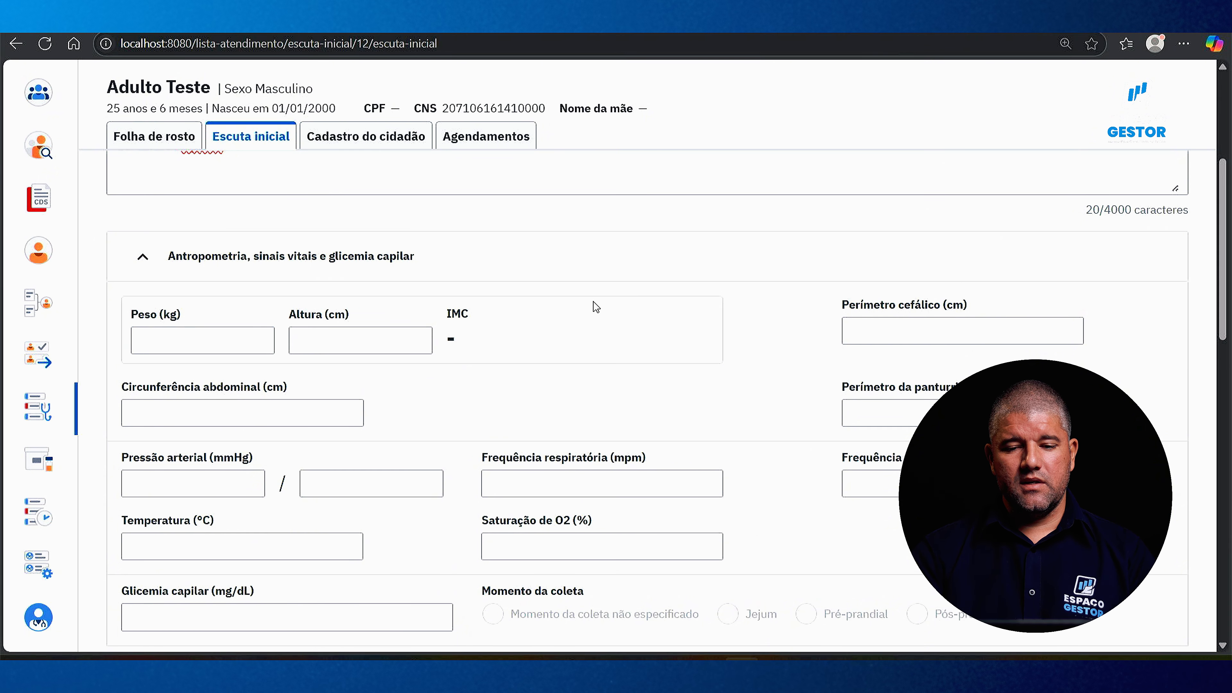
pyautogui.click(149, 351)
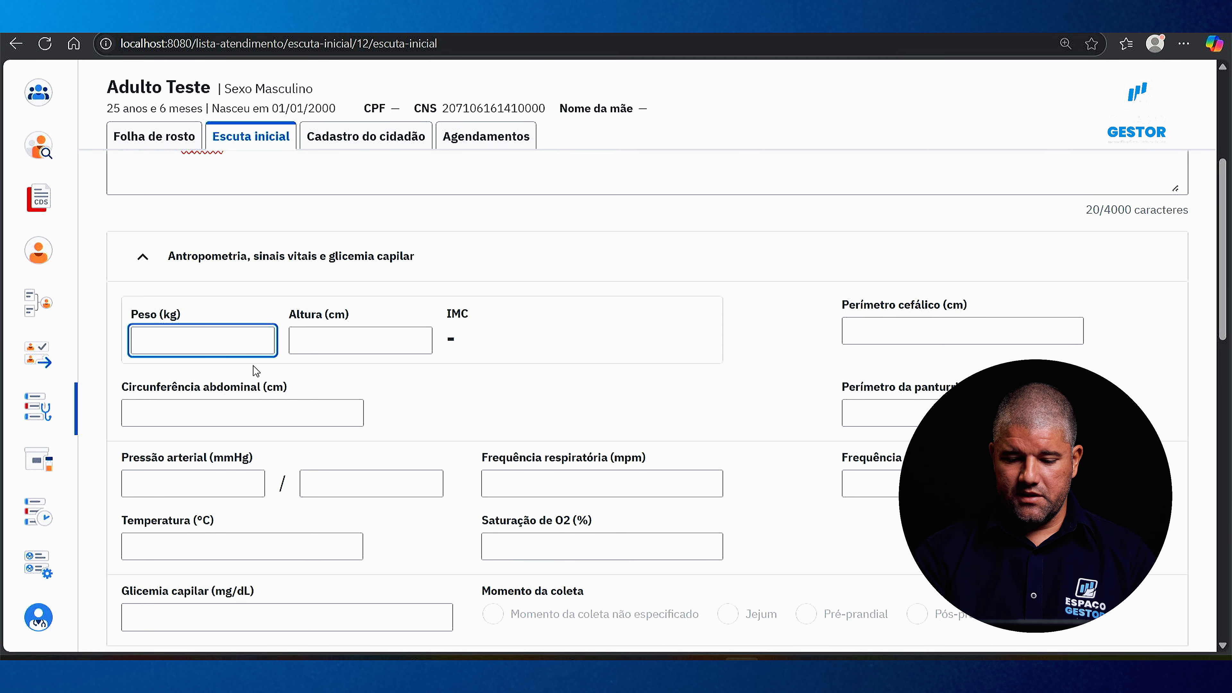
pyautogui.write('75')
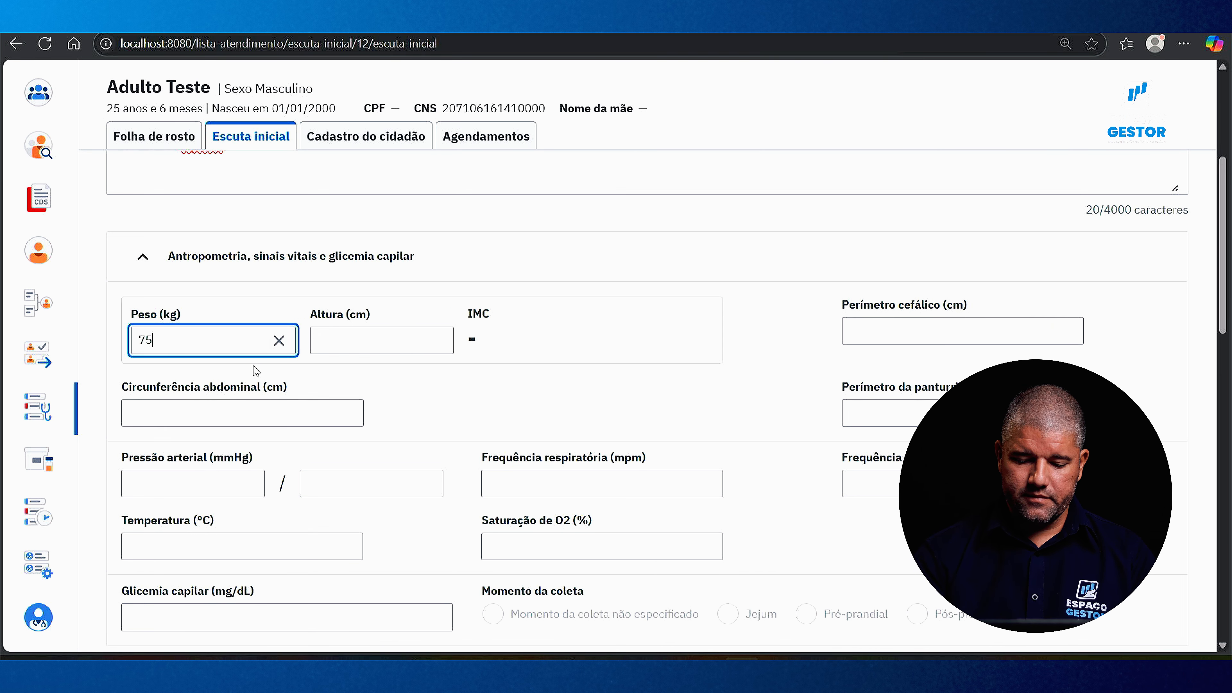
pyautogui.write(',3')
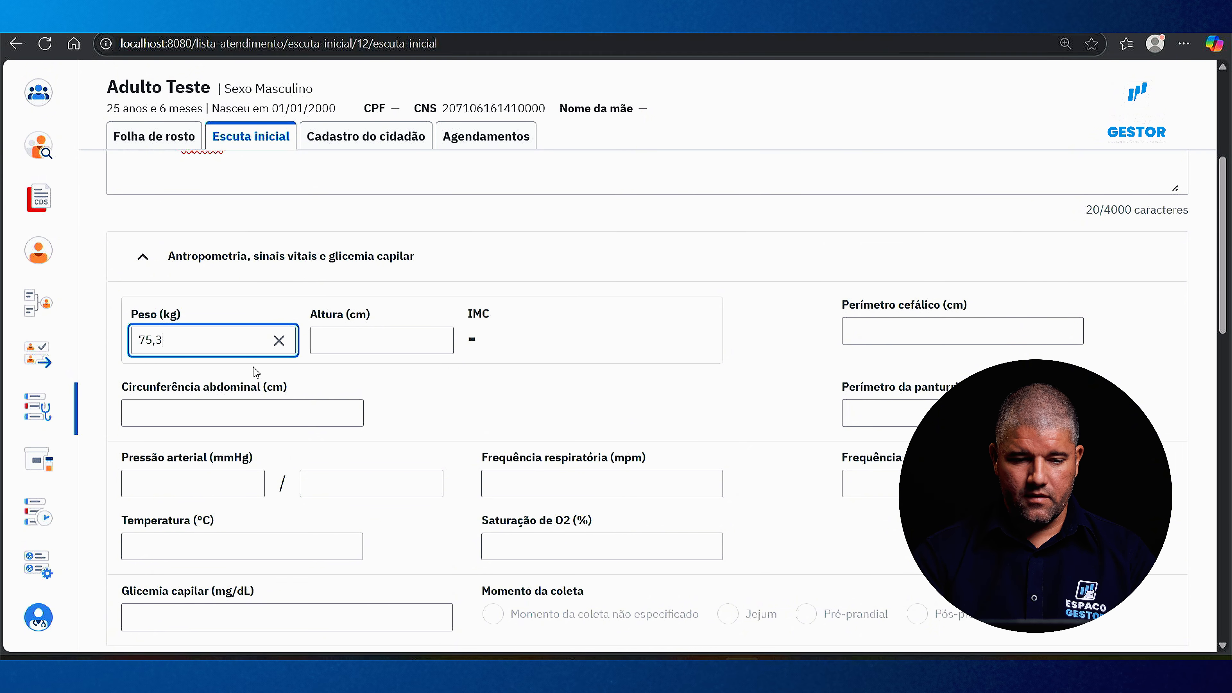
pyautogui.write('00')
pyautogui.click(349, 345)
pyautogui.write('1')
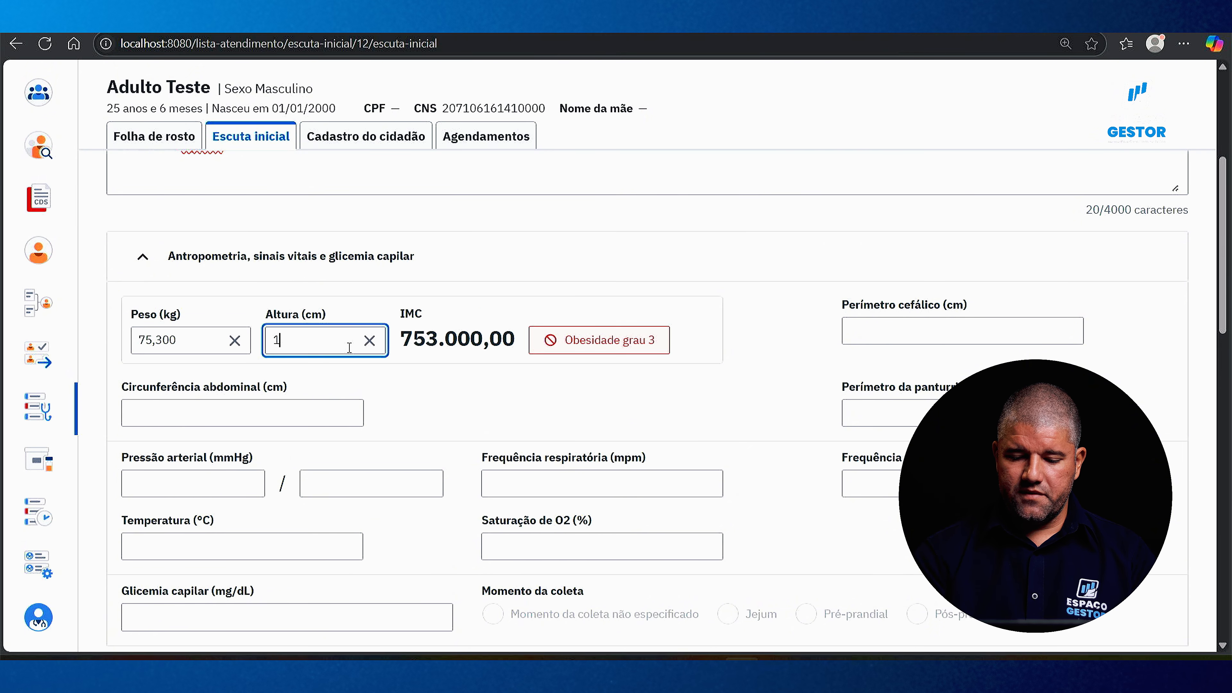
pyautogui.write('68')
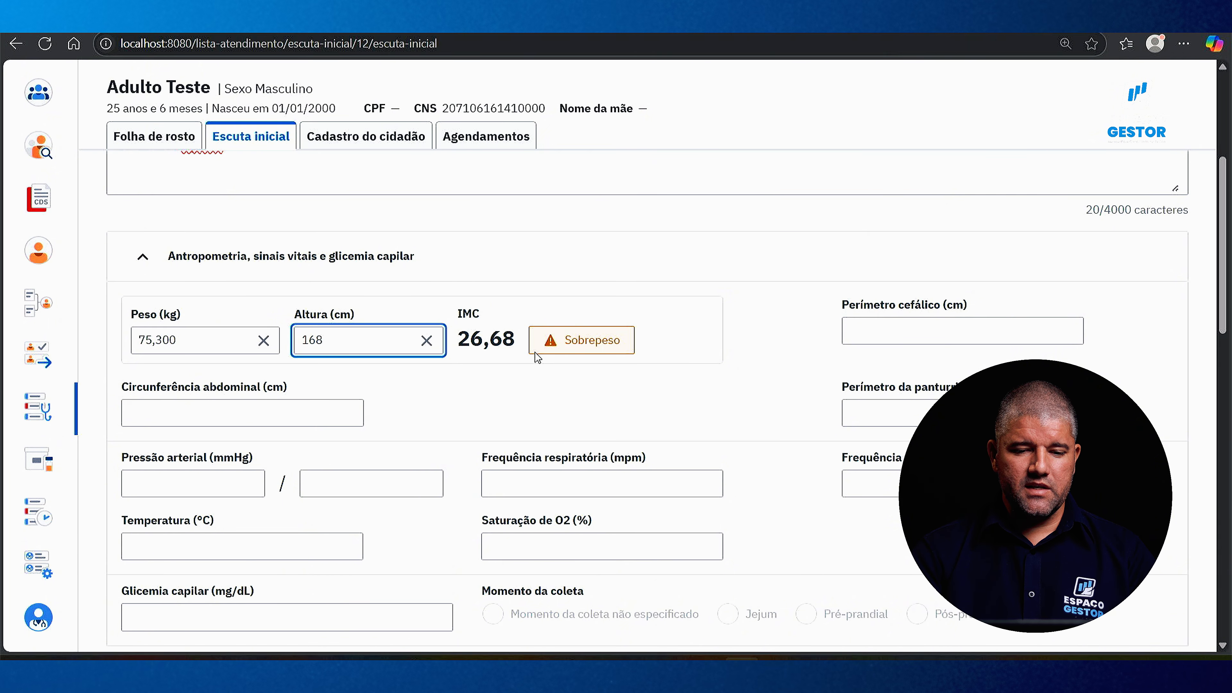
pyautogui.scroll(-3, 558, 362)
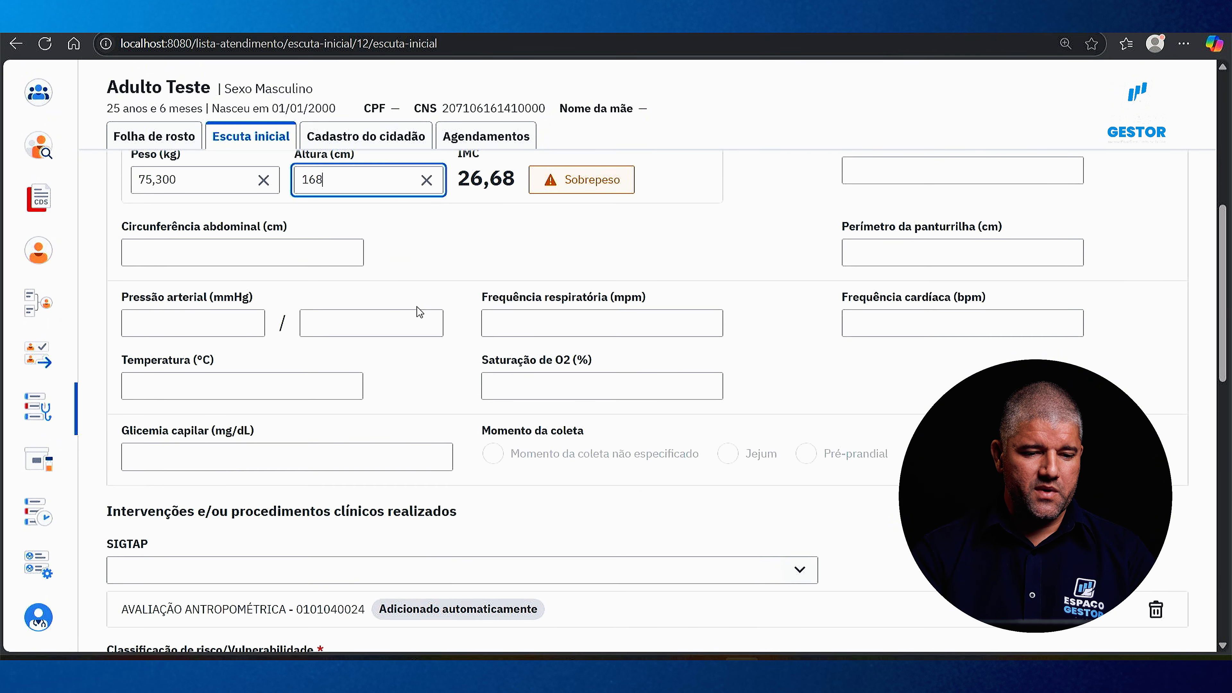
# Record the citizen's blood pressure as 120/80 mmHg among the vital signs
pyautogui.click(251, 323)
pyautogui.write('120')
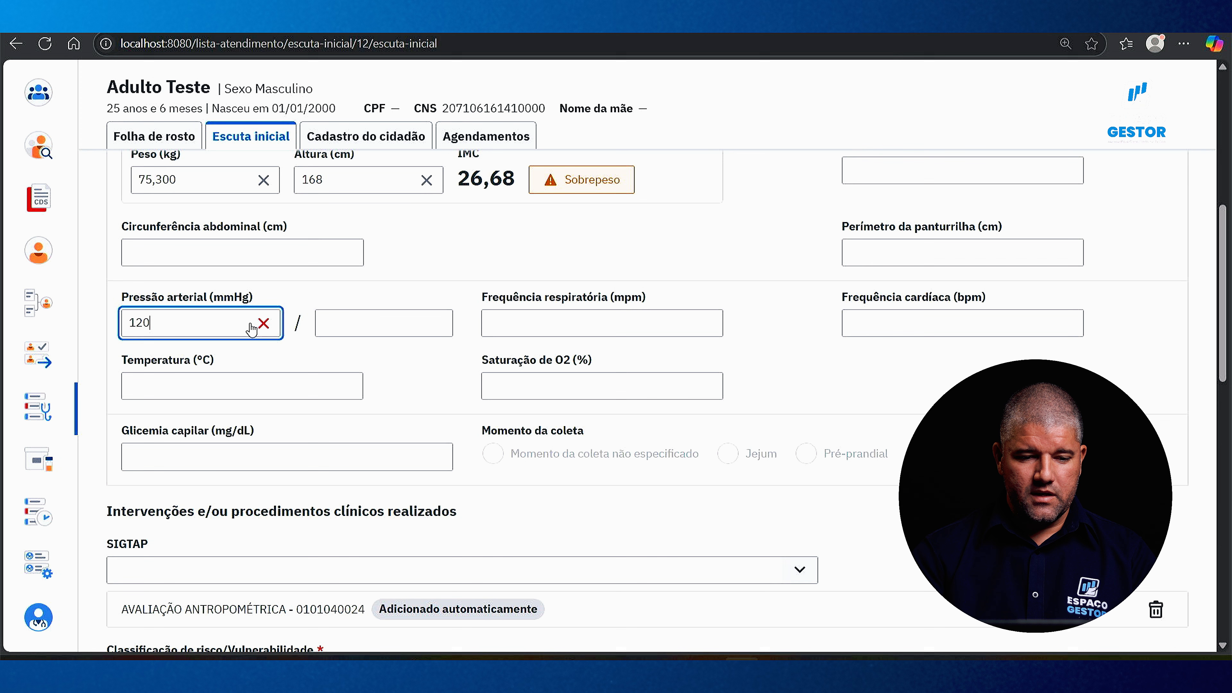
pyautogui.click(393, 328)
pyautogui.write('80')
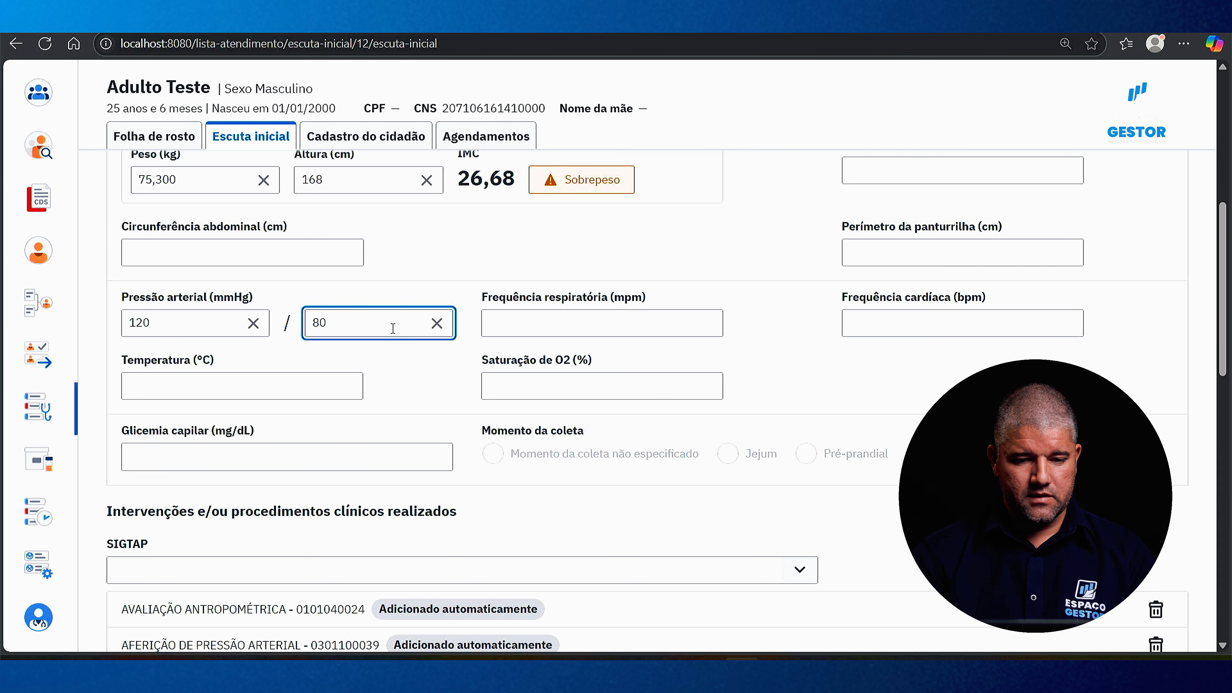
# Review the entered weight, height and blood pressure against the procedures listed under Intervenções e/ou procedimentos clínicos realizados
pyautogui.scroll(2, 286, 292)
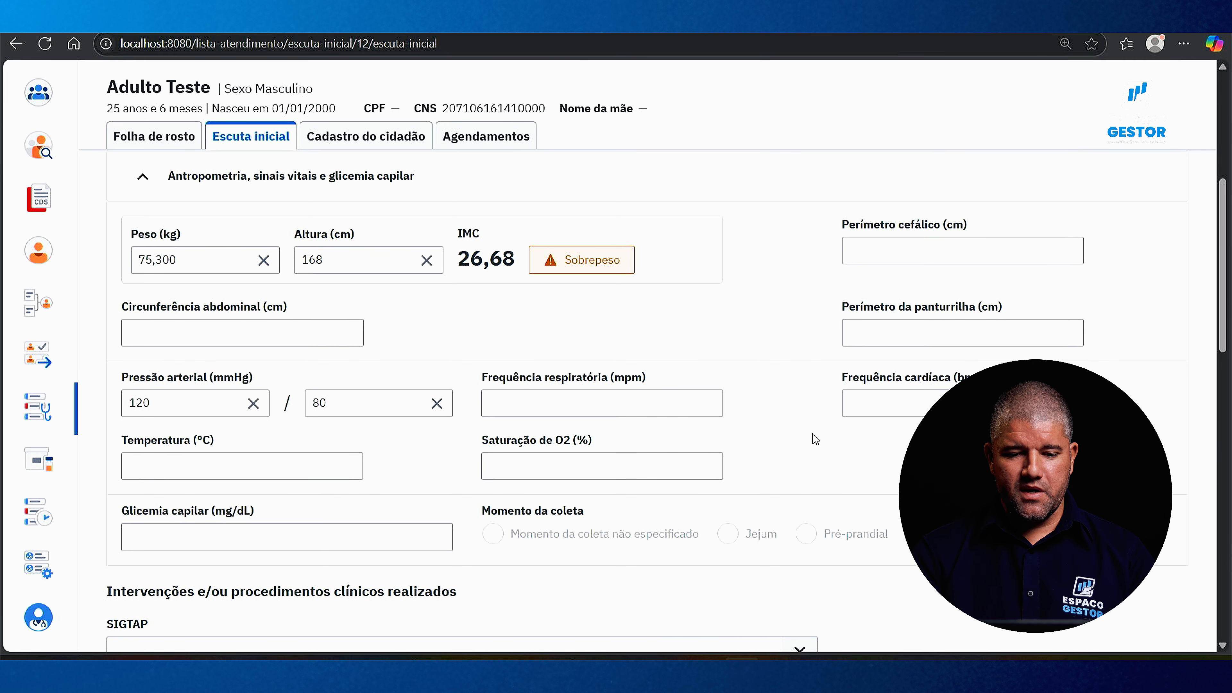
pyautogui.scroll(-2, 360, 506)
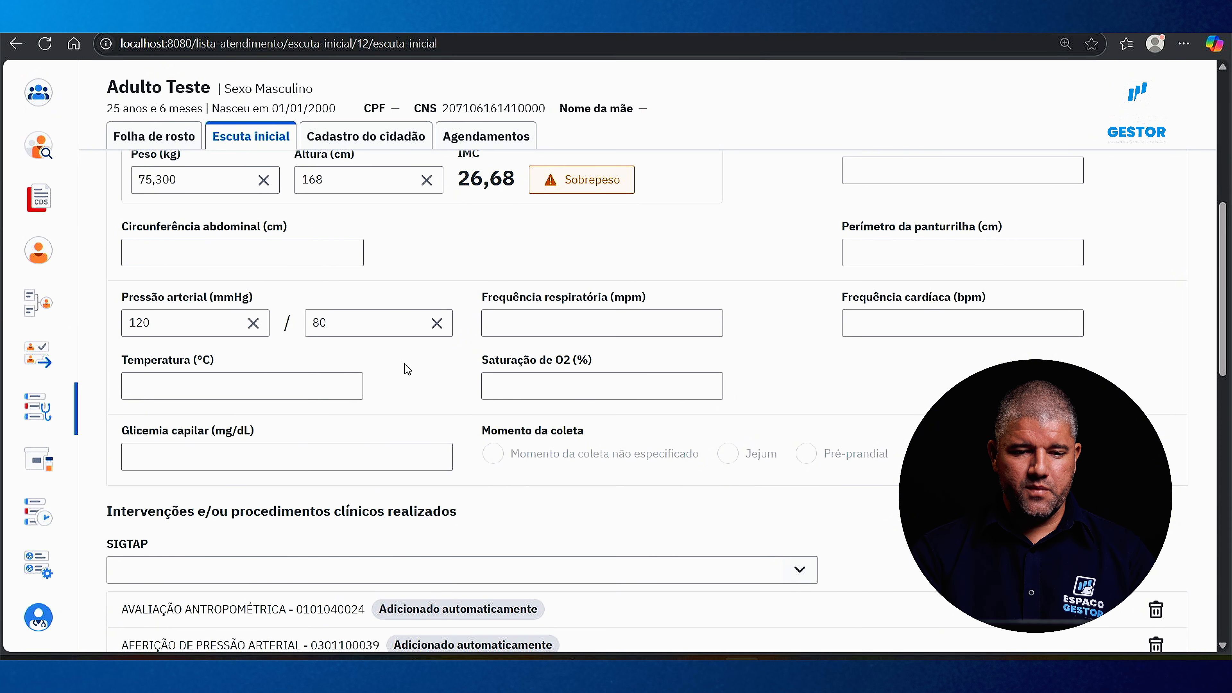
pyautogui.scroll(2, 426, 281)
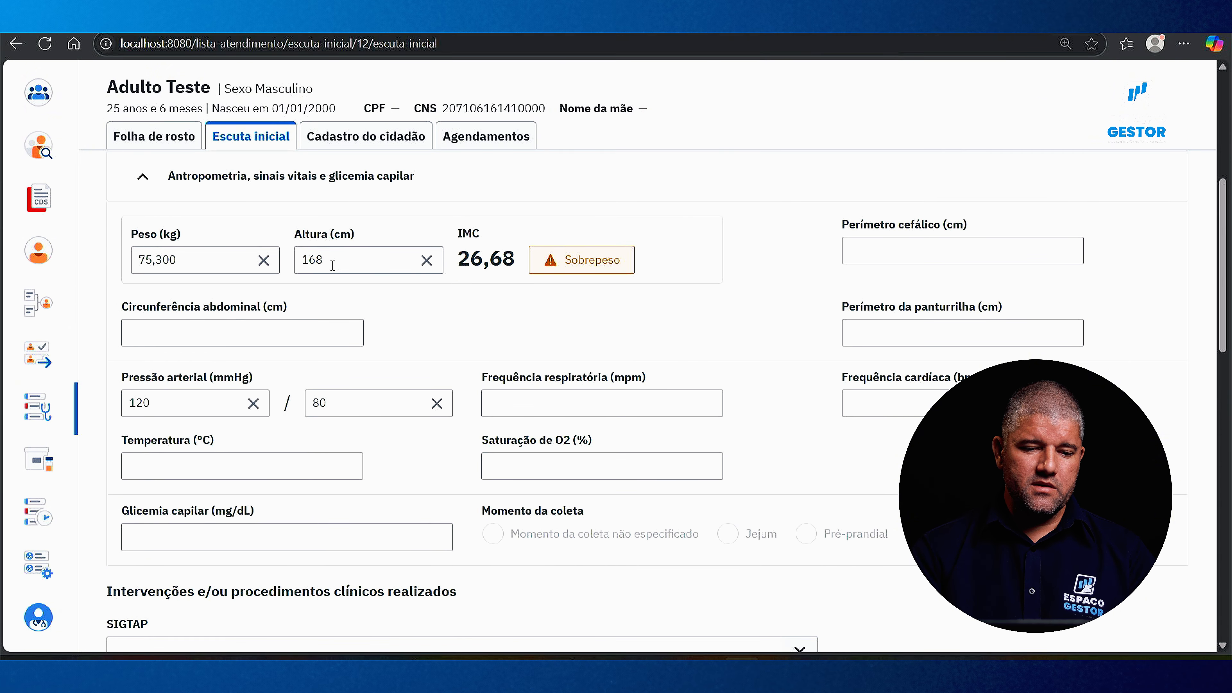
pyautogui.scroll(-8, 460, 427)
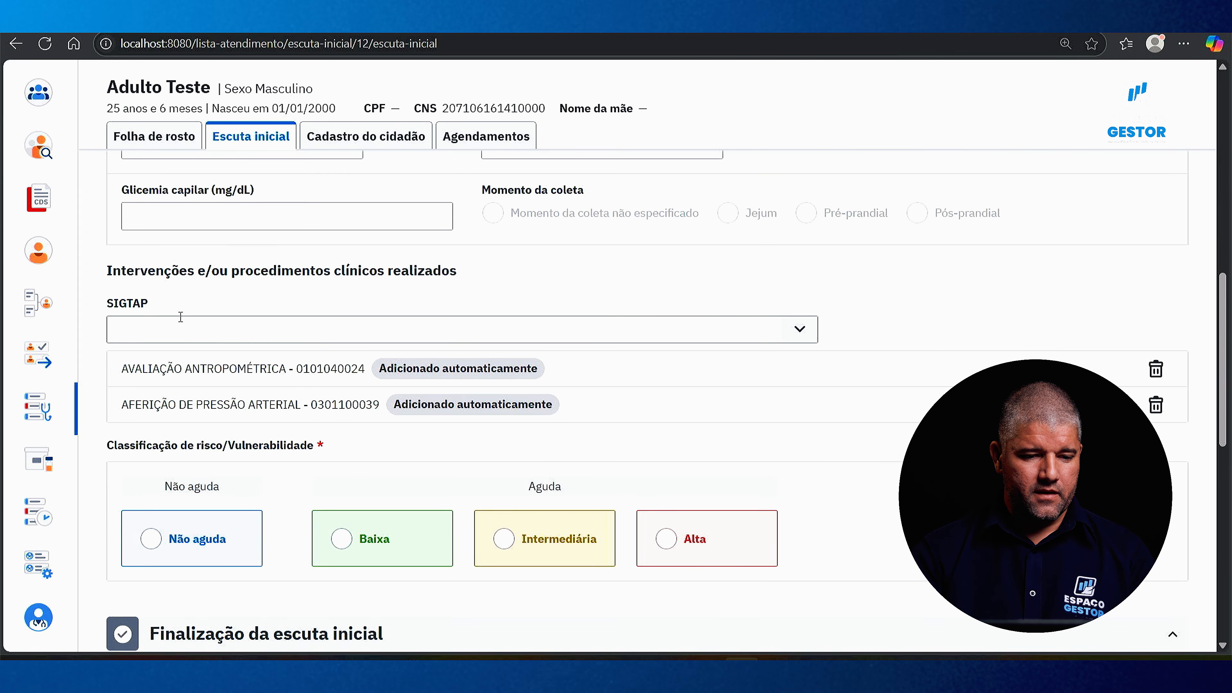
pyautogui.scroll(-2, 291, 311)
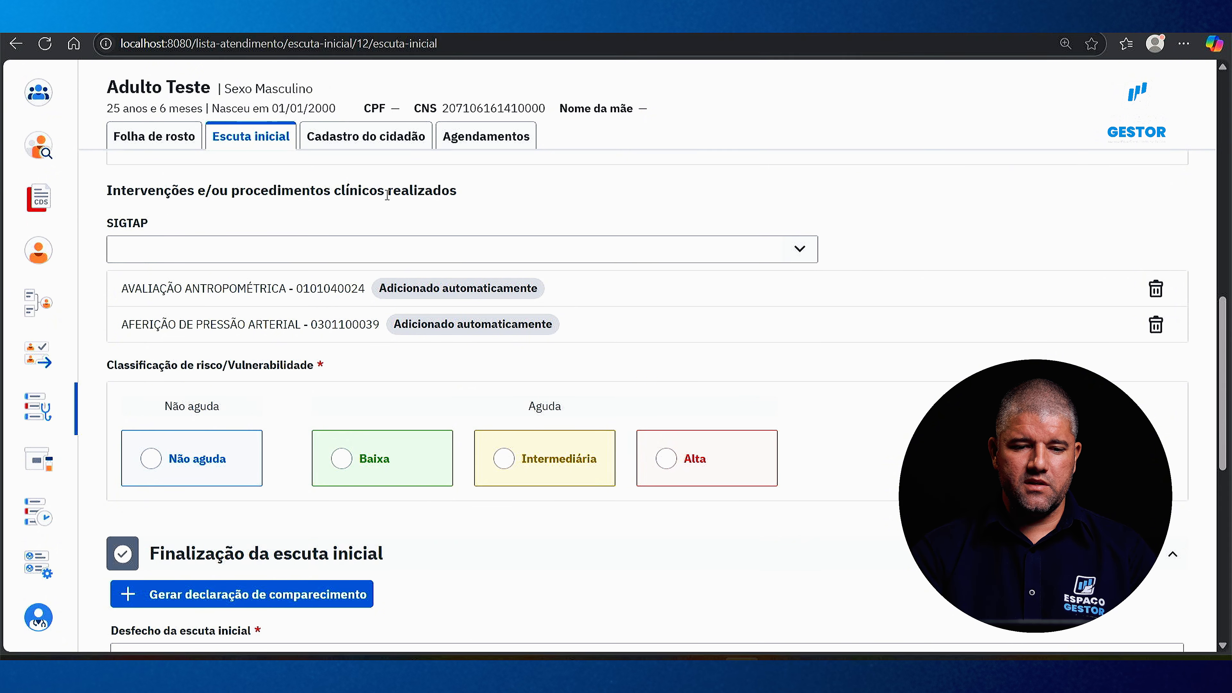
pyautogui.scroll(10, 475, 214)
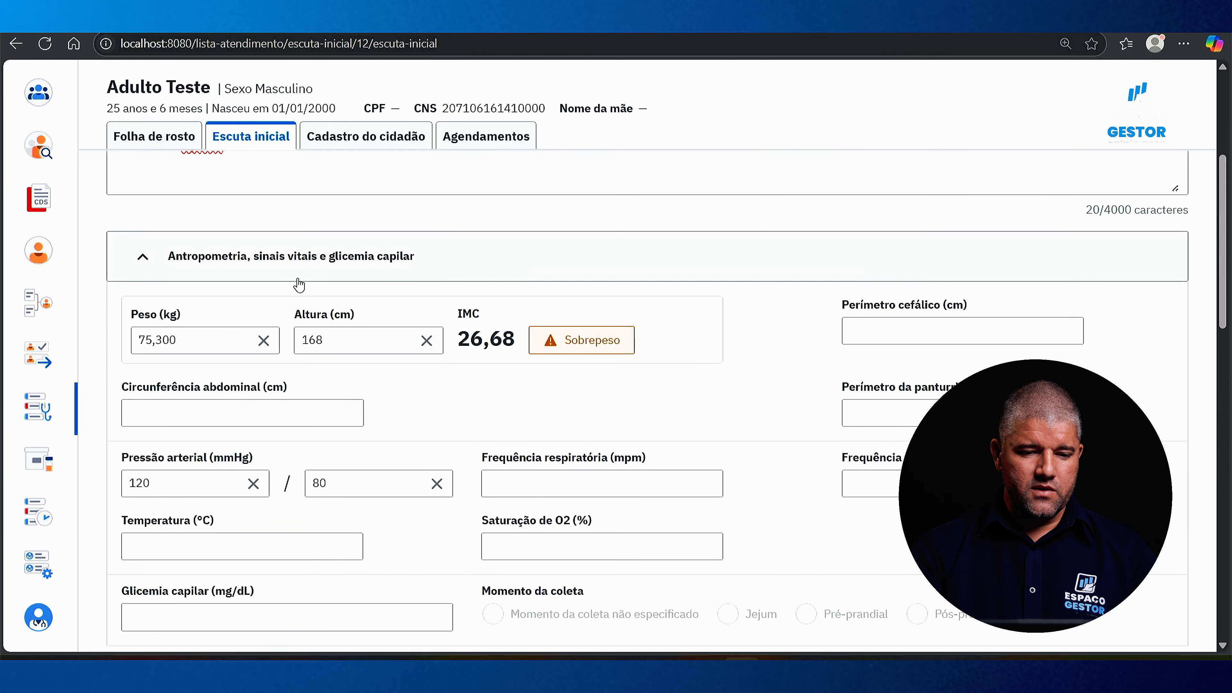
pyautogui.scroll(-10, 454, 508)
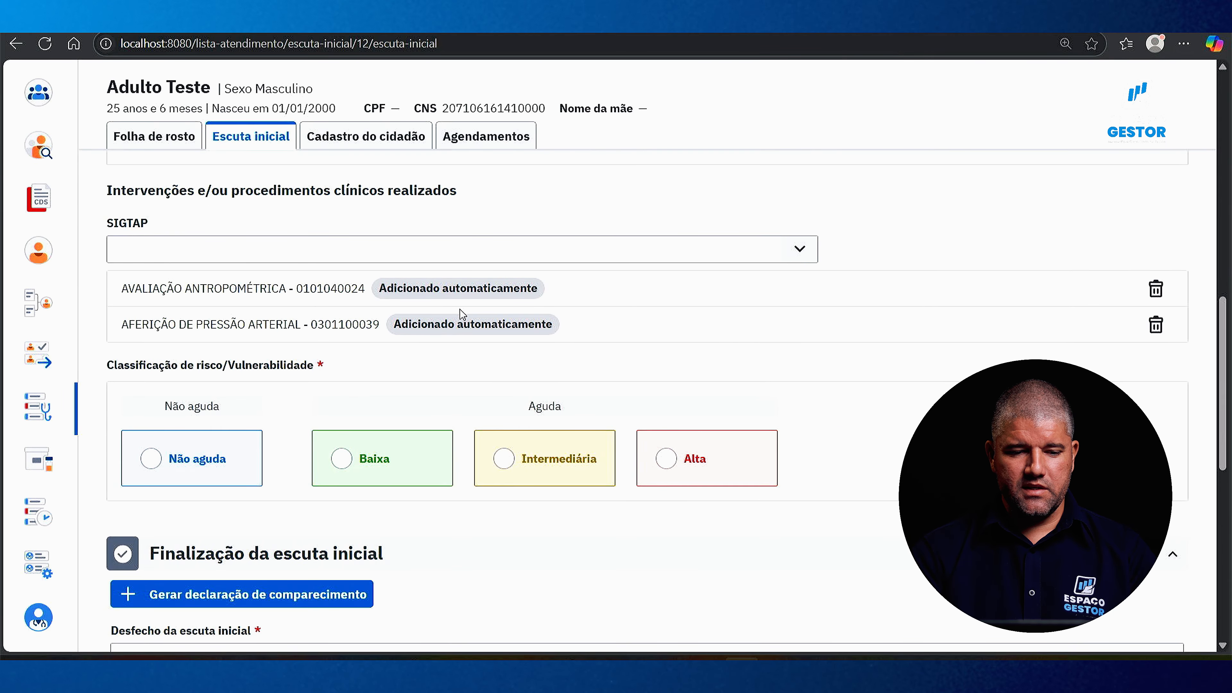
# Classify the citizen's risk/vulnerability as Não aguda
pyautogui.scroll(-1, 466, 318)
pyautogui.scroll(-3, 467, 318)
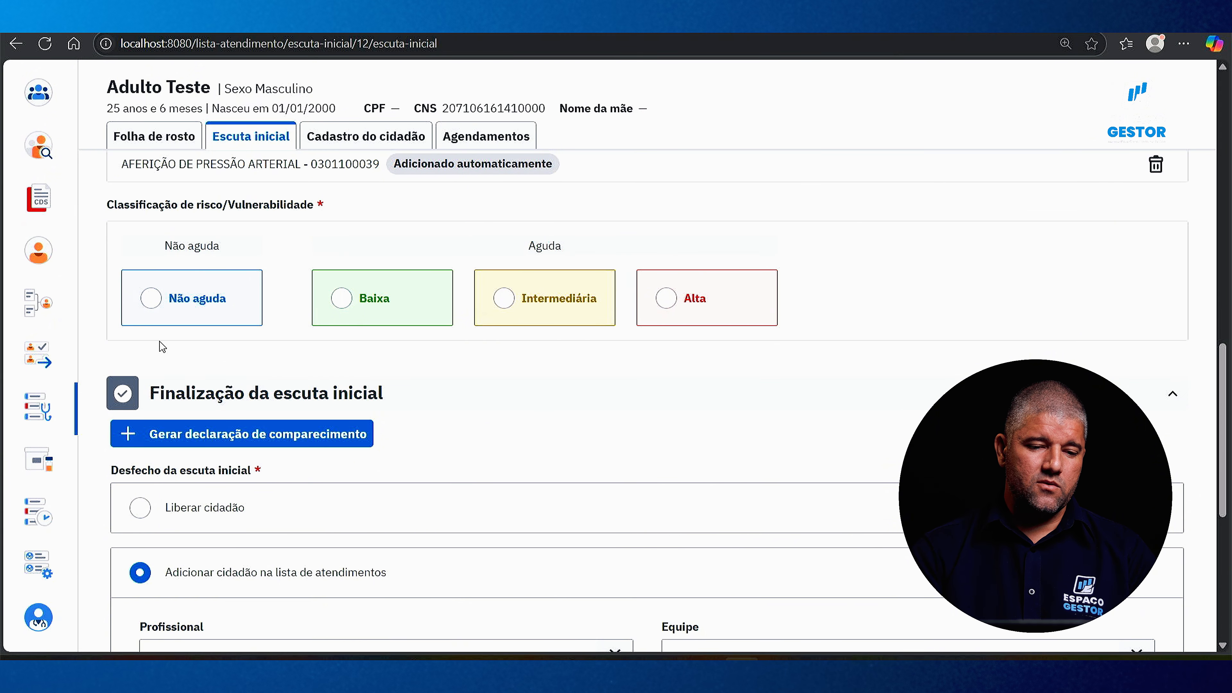
pyautogui.click(151, 302)
# Assign the Médico da Estratégia de Saúde da Família of Equipe ESF 1 as the professional and finalize the initial listening
pyautogui.scroll(-3, 239, 359)
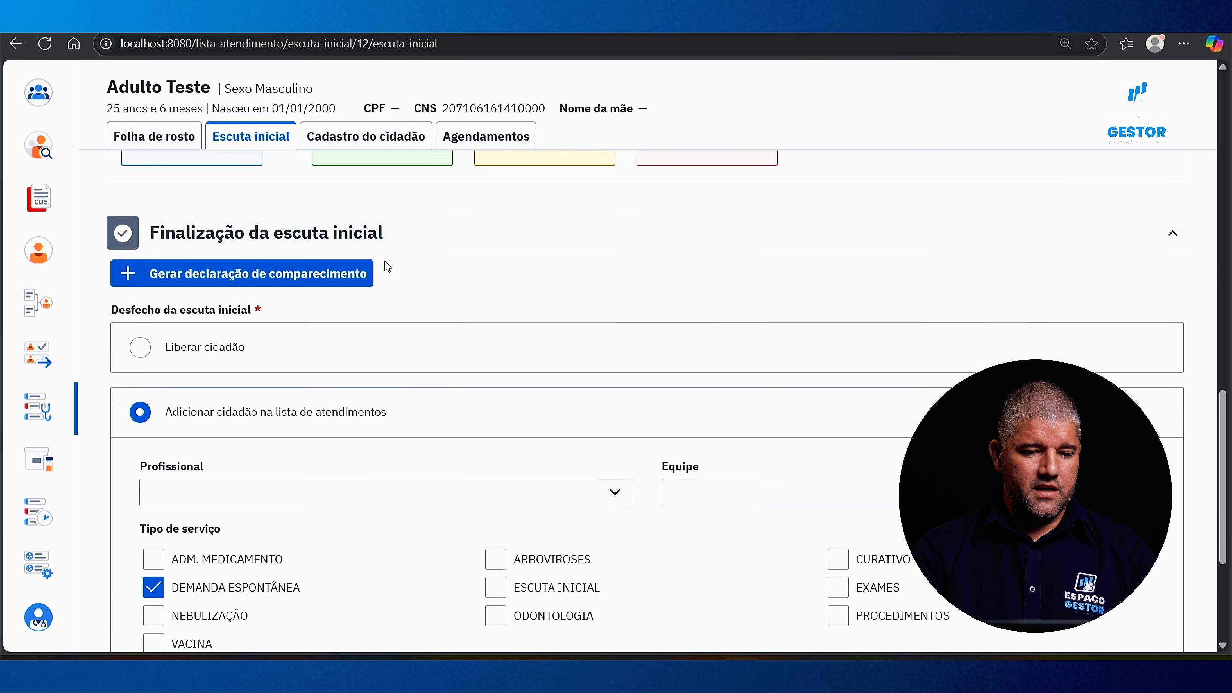
pyautogui.scroll(-2, 272, 280)
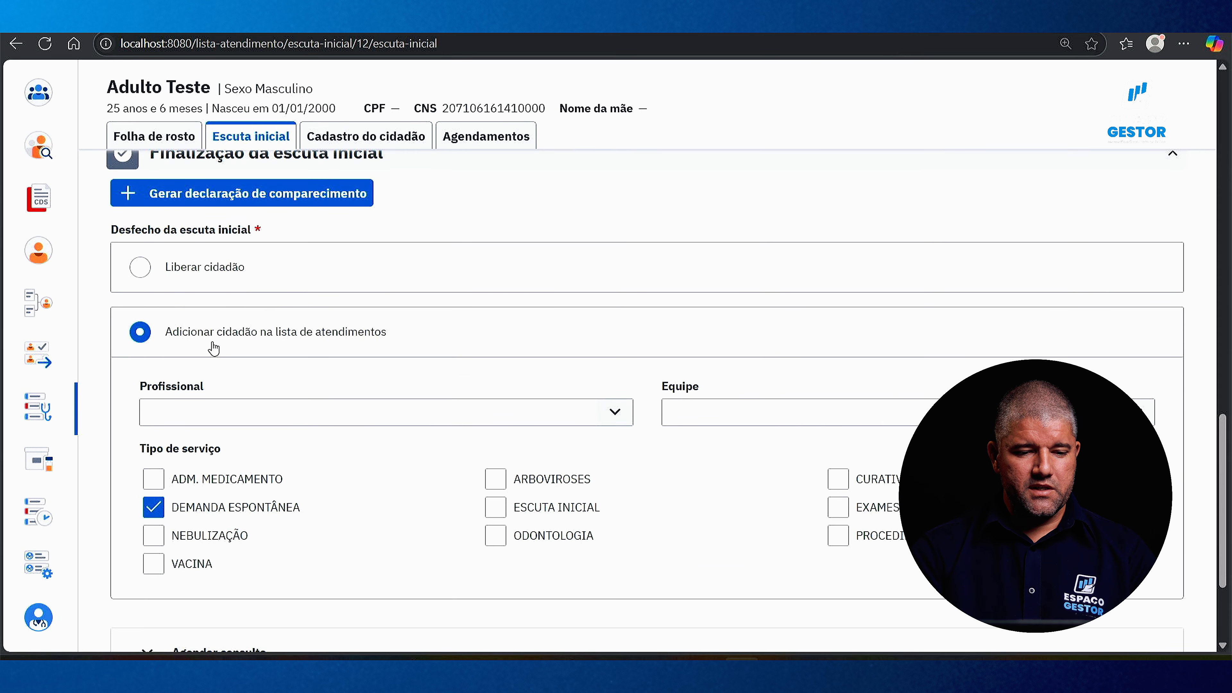
pyautogui.click(324, 418)
pyautogui.write('danylo')
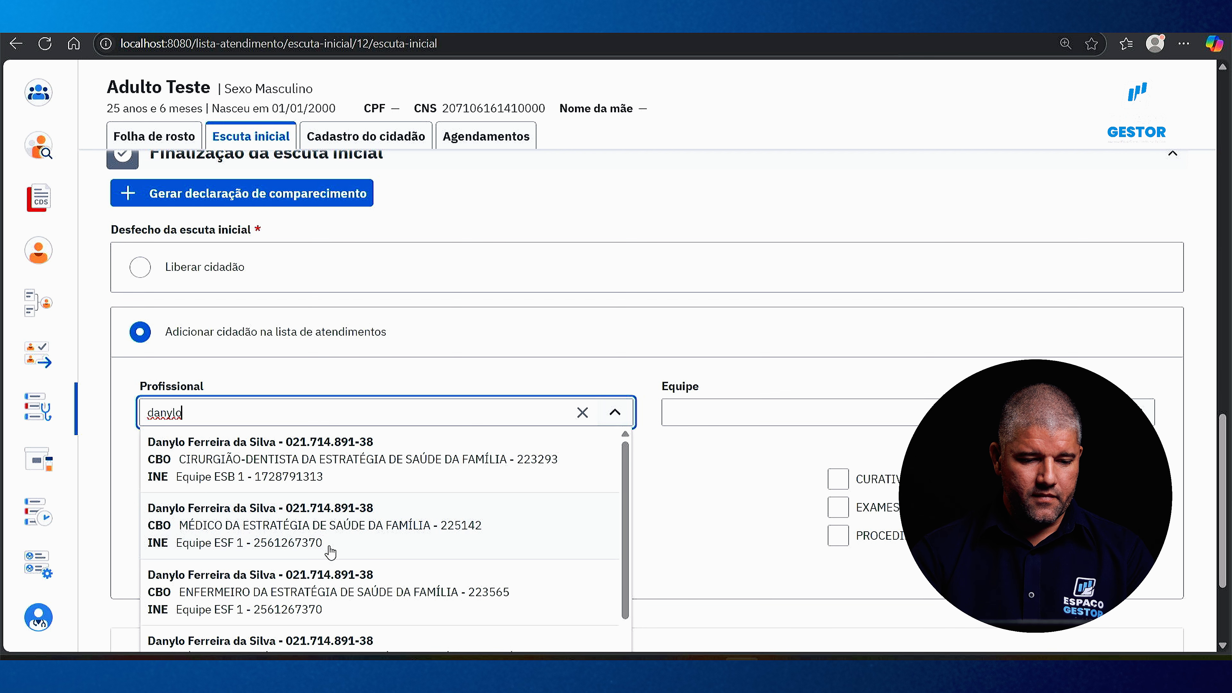
pyautogui.click(330, 552)
pyautogui.scroll(-3, 857, 483)
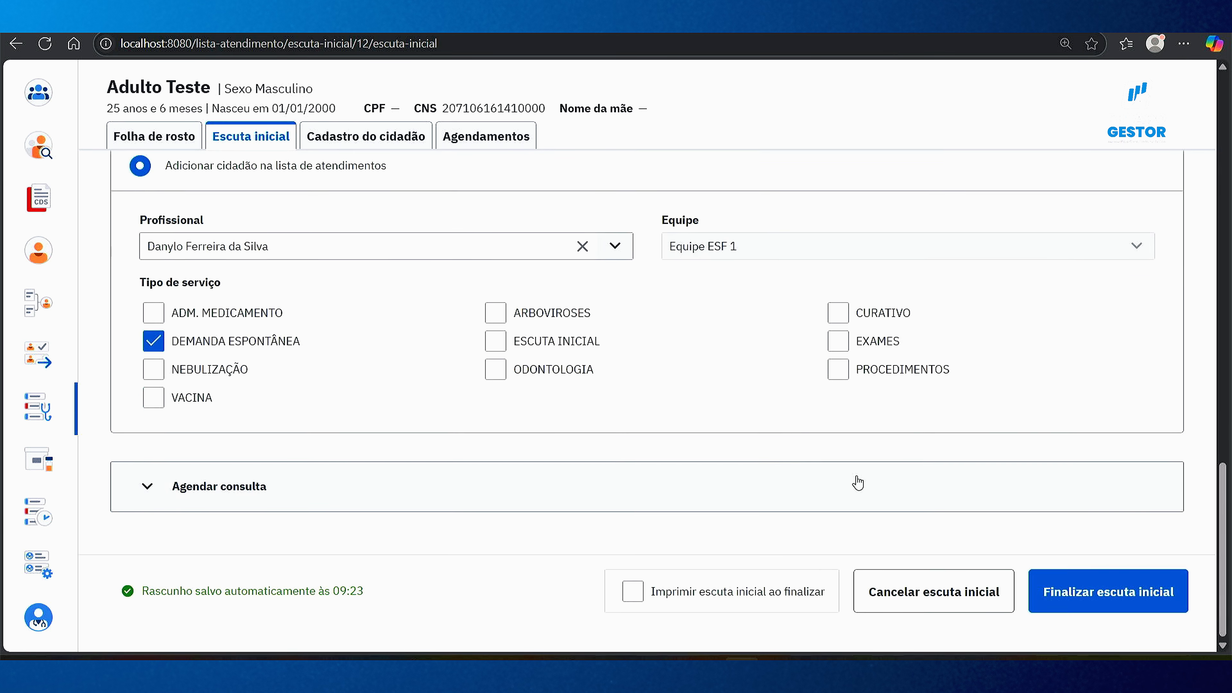
pyautogui.click(1113, 599)
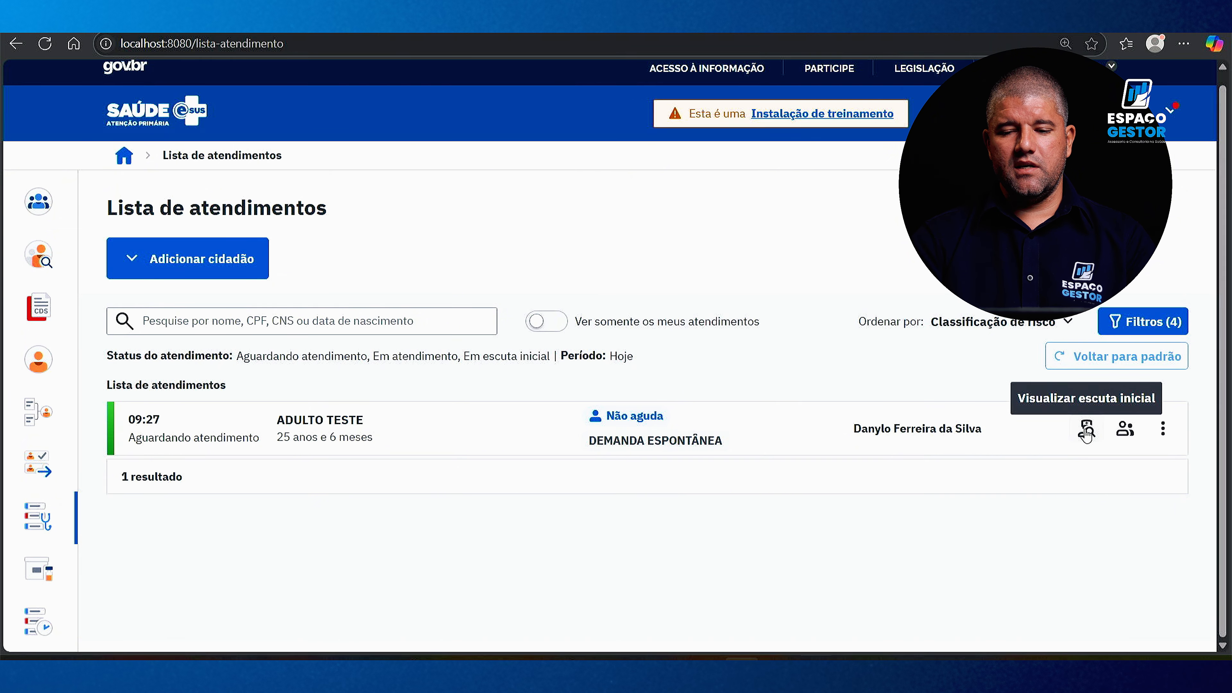
# Start attending the waiting test citizen from the attendance list and go to the SOAP record
pyautogui.click(1125, 430)
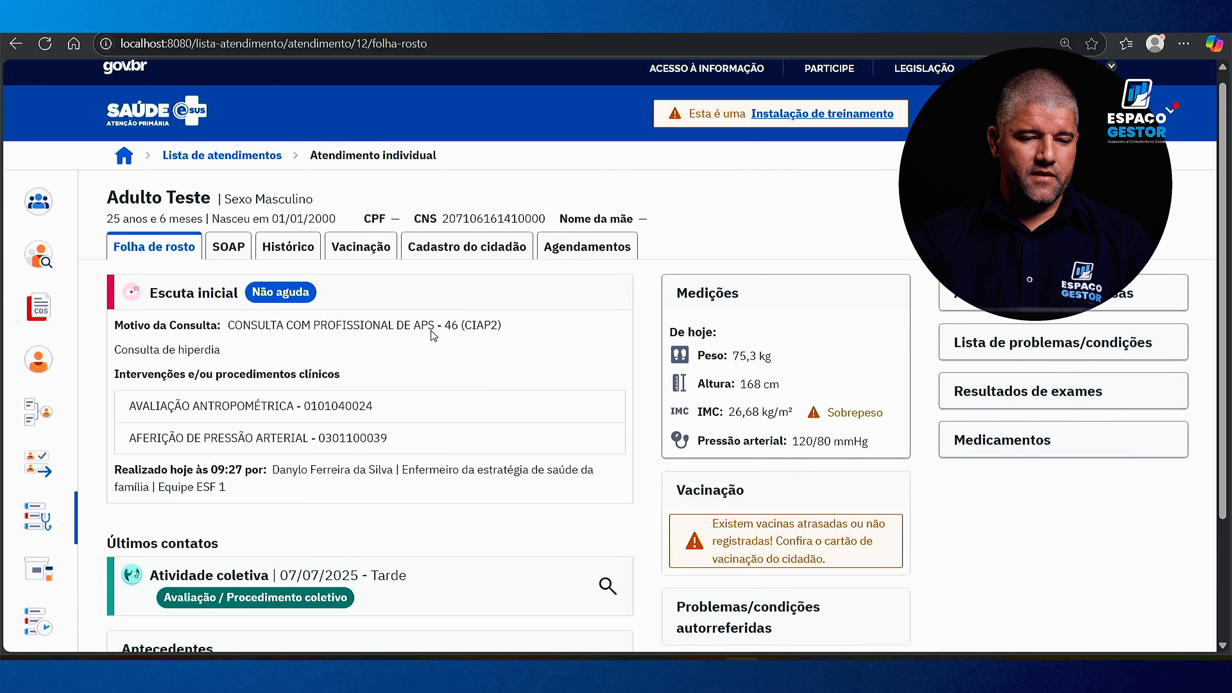
pyautogui.scroll(-2, 206, 264)
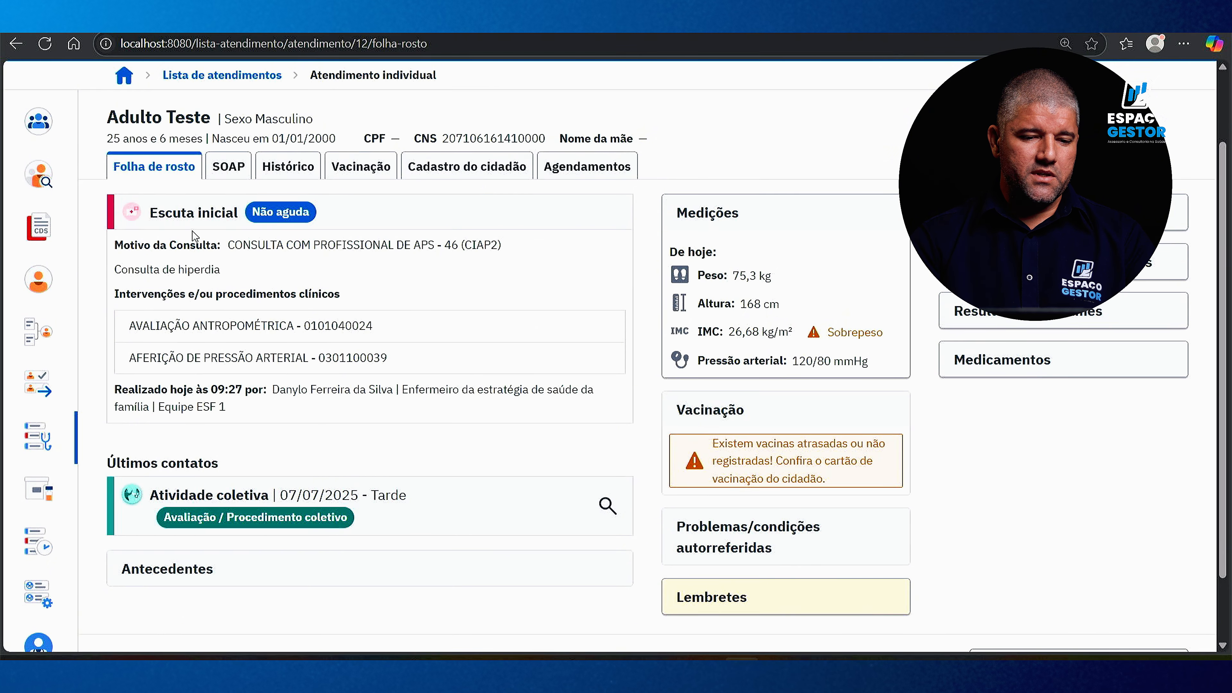
pyautogui.click(235, 169)
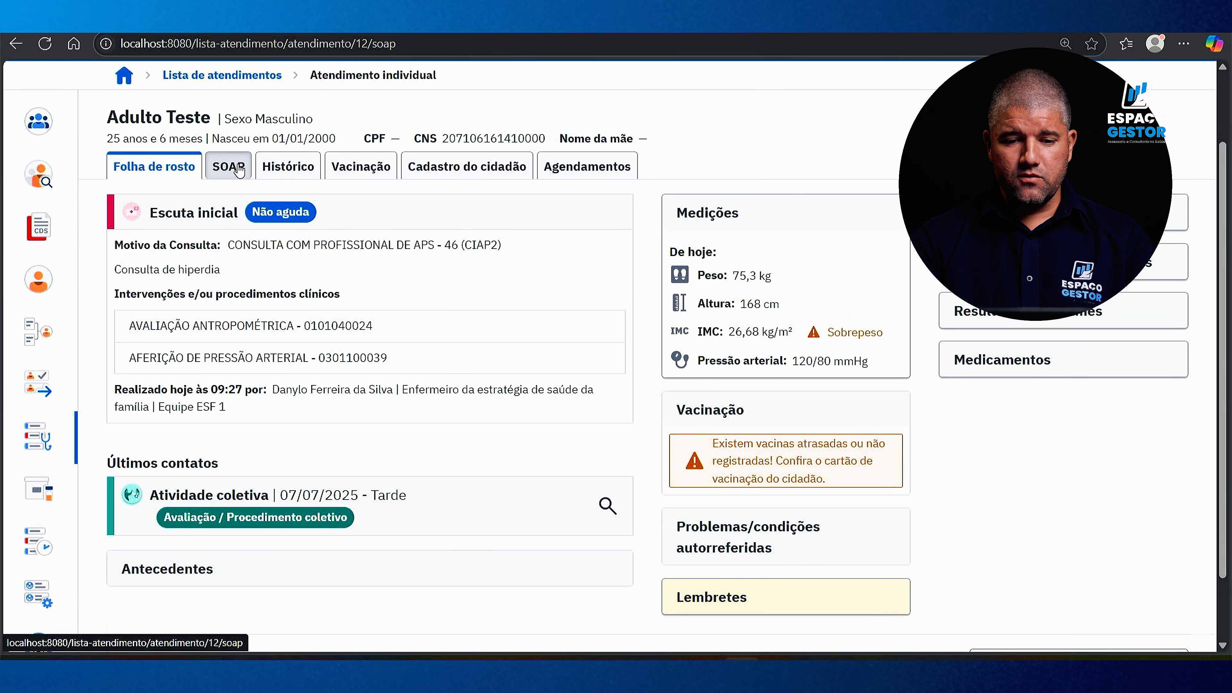
# Copy "Paciente veio a UBS para consulta de hiperdia, sem demais queixas." from the Word document into Subjetivo, without the blank line above it
pyautogui.click(630, 339)
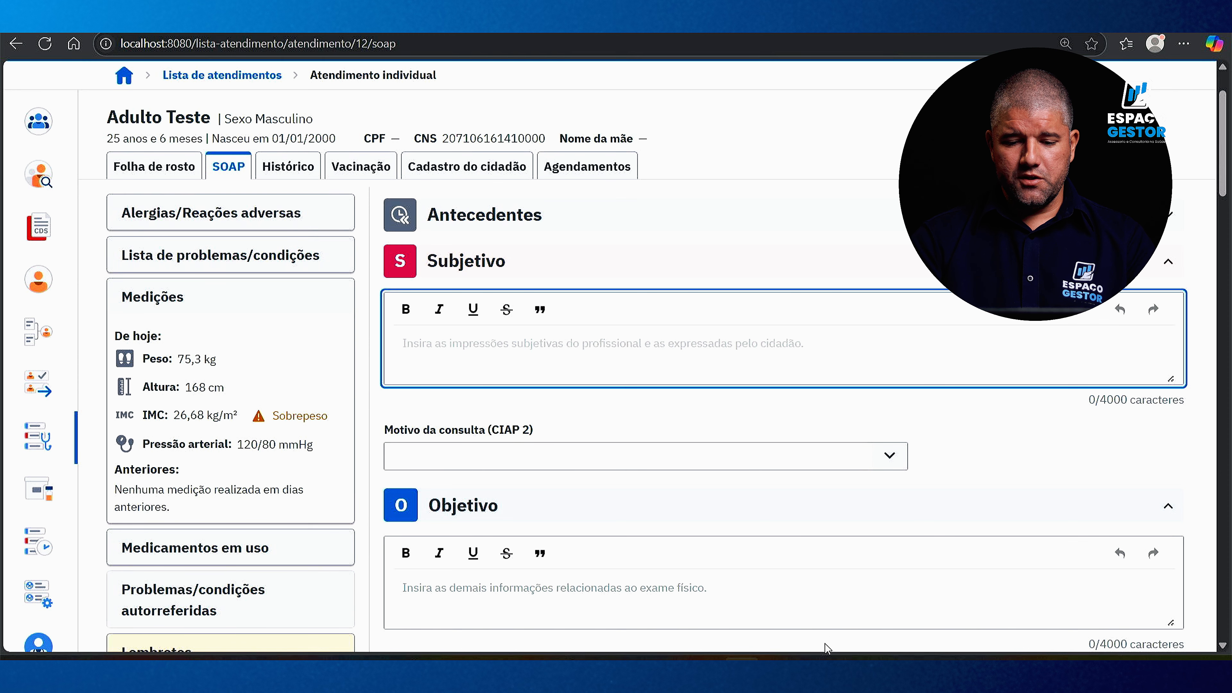
pyautogui.click(812, 659)
pyautogui.moveTo(331, 240); pyautogui.dragTo(742, 240)
pyautogui.hotkey('ctrl', 'c')
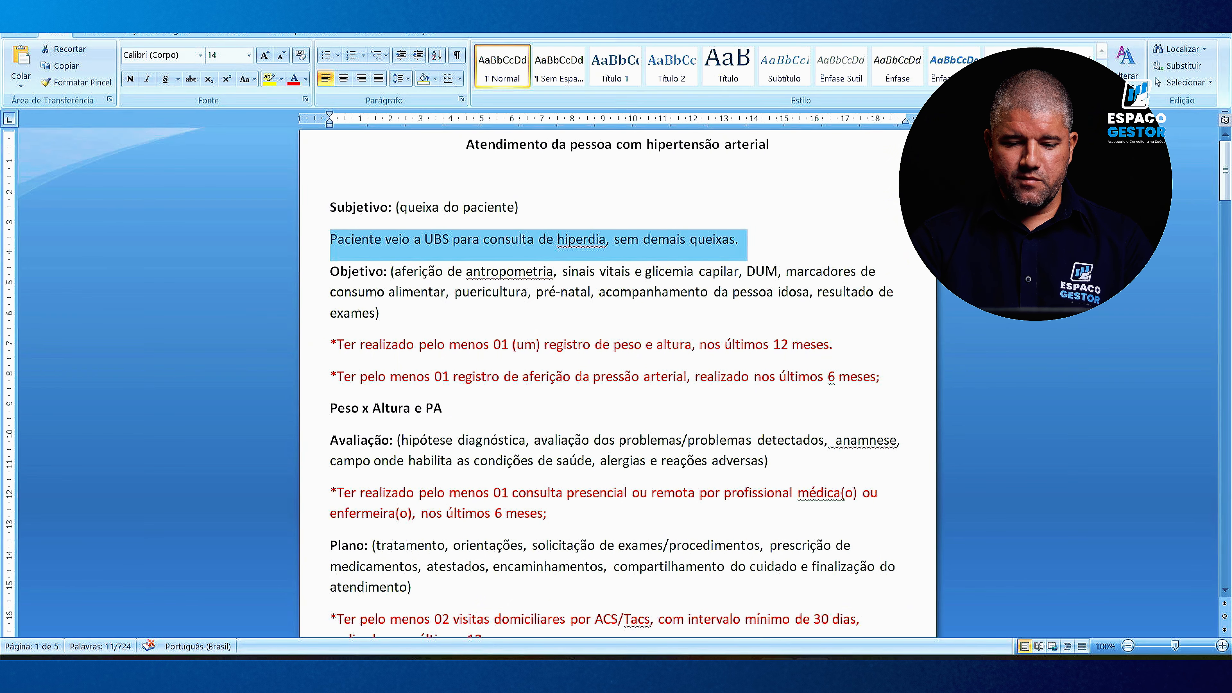
pyautogui.hotkey('alt', 'Tab')
pyautogui.hotkey('ctrl', 'v')
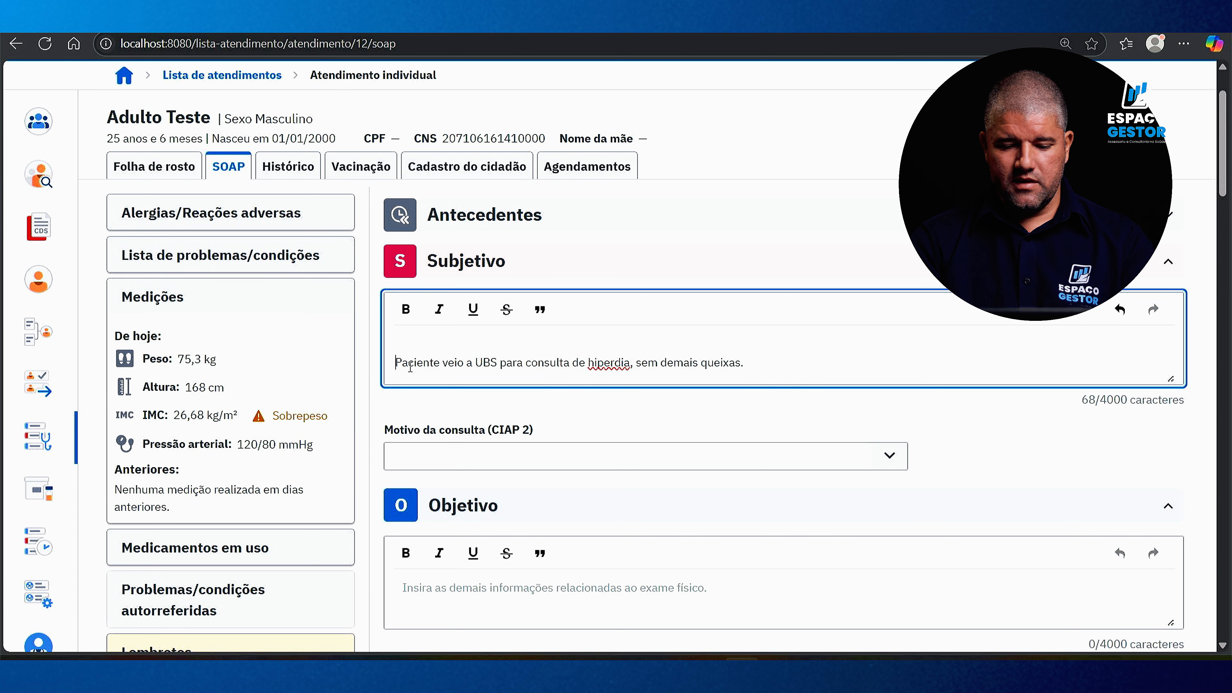
pyautogui.press('BackSpace')
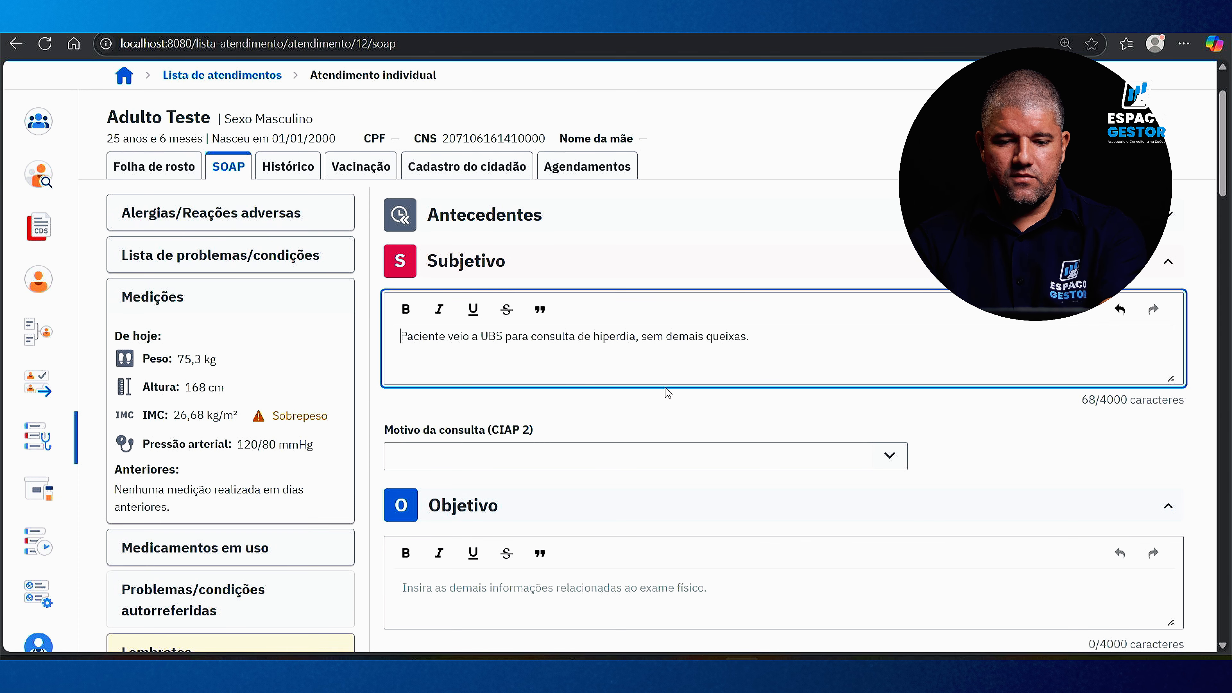
pyautogui.click(838, 432)
# Try to find the Subjetivo consultation reason (CIAP 2) by searching for "hiperdia", and clear the search text
pyautogui.scroll(-2, 825, 398)
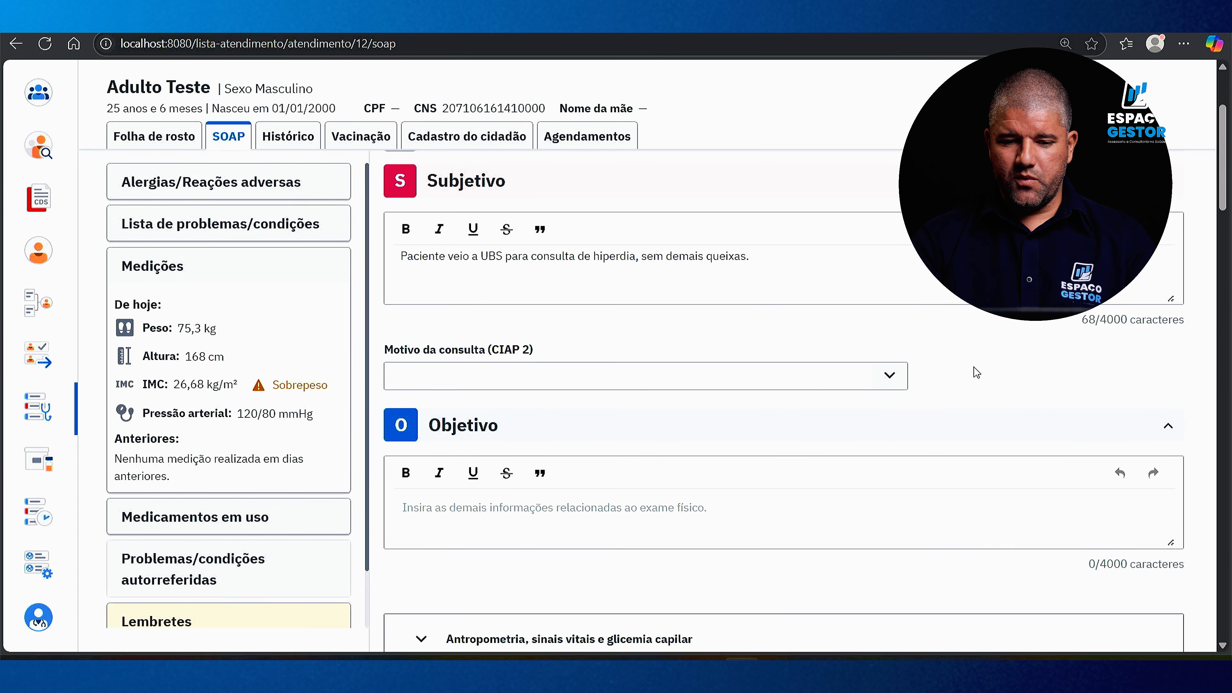
pyautogui.scroll(-4, 653, 359)
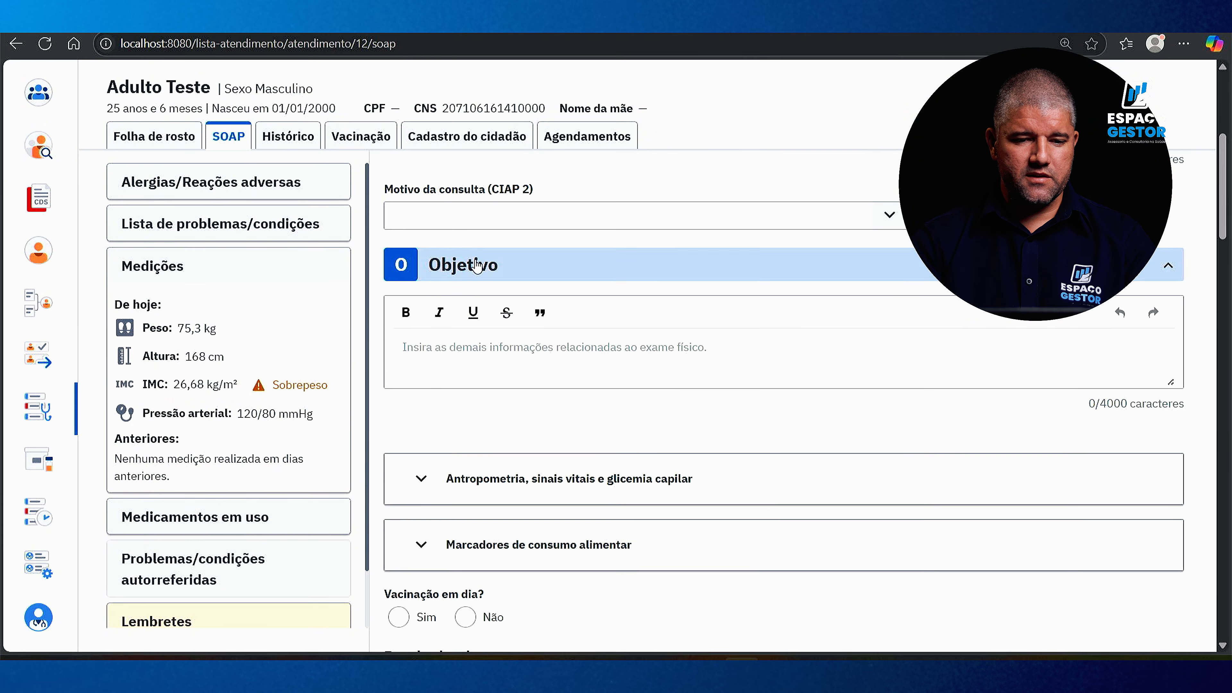
pyautogui.scroll(4, 653, 359)
pyautogui.click(471, 383)
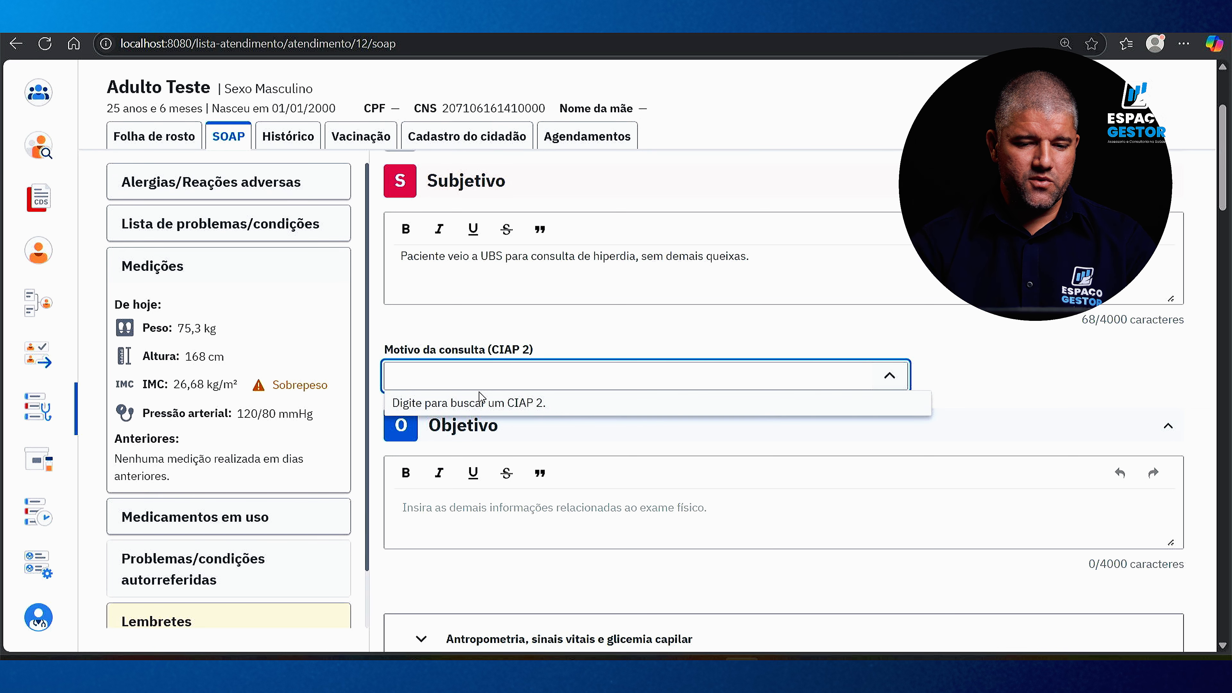
pyautogui.write('hiperdia')
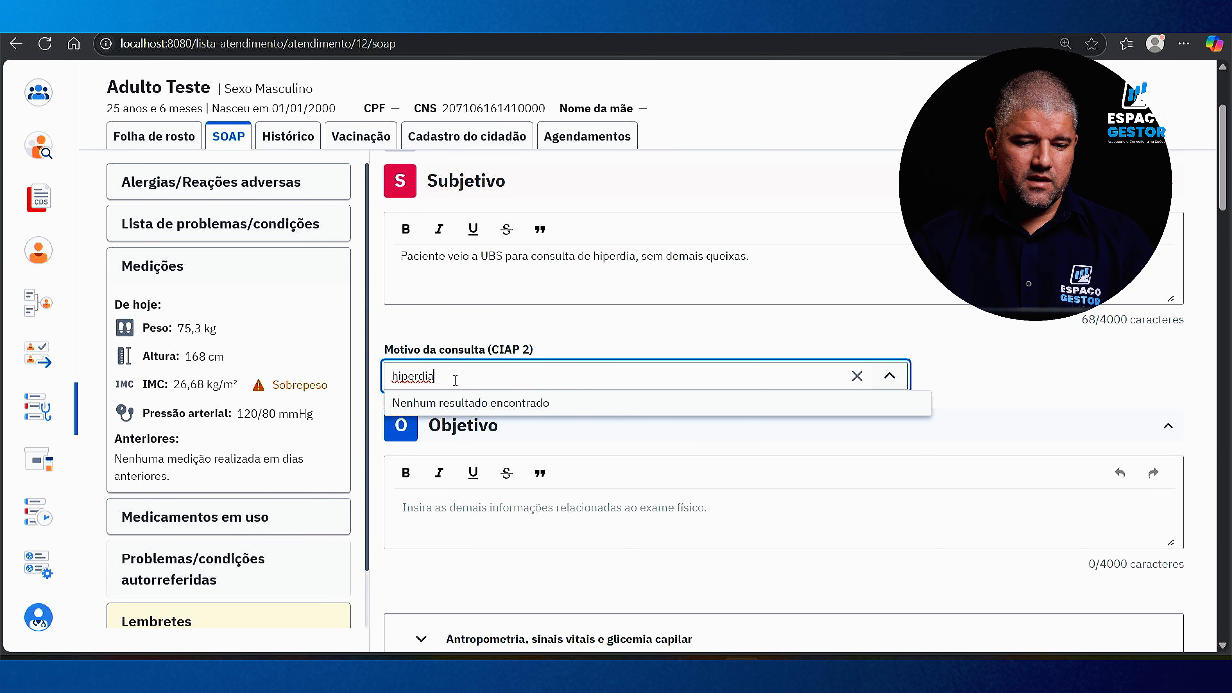
pyautogui.moveTo(455, 380); pyautogui.dragTo(376, 379)
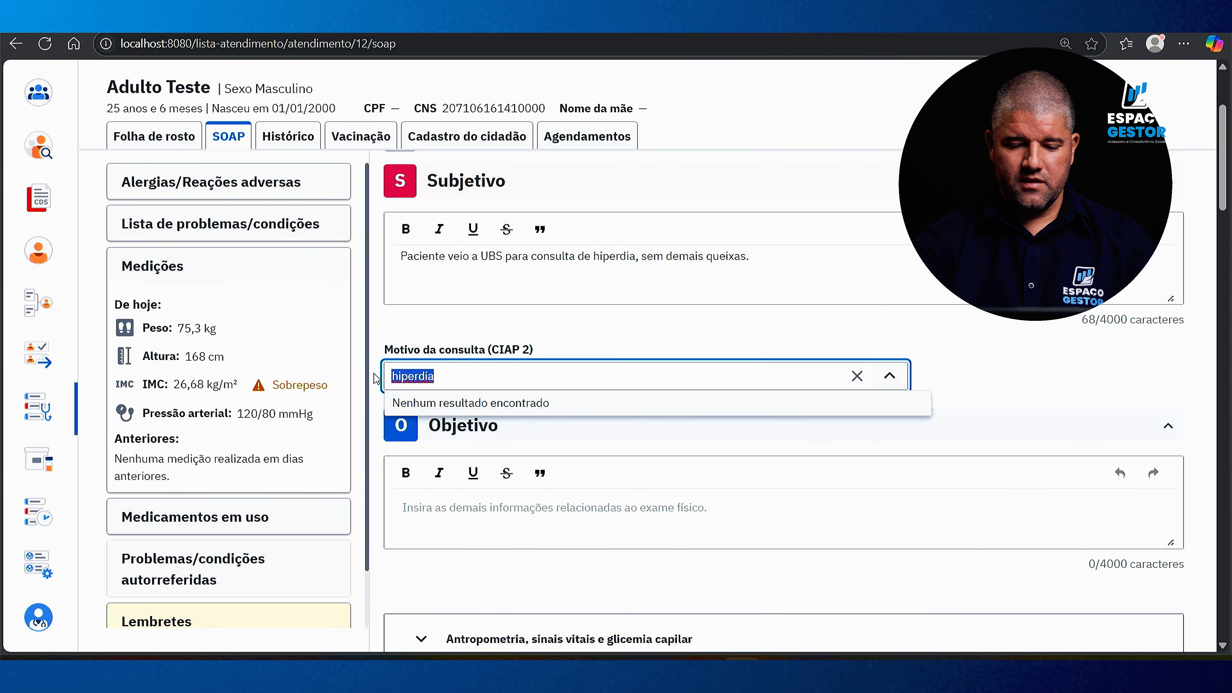
pyautogui.press('BackSpace')
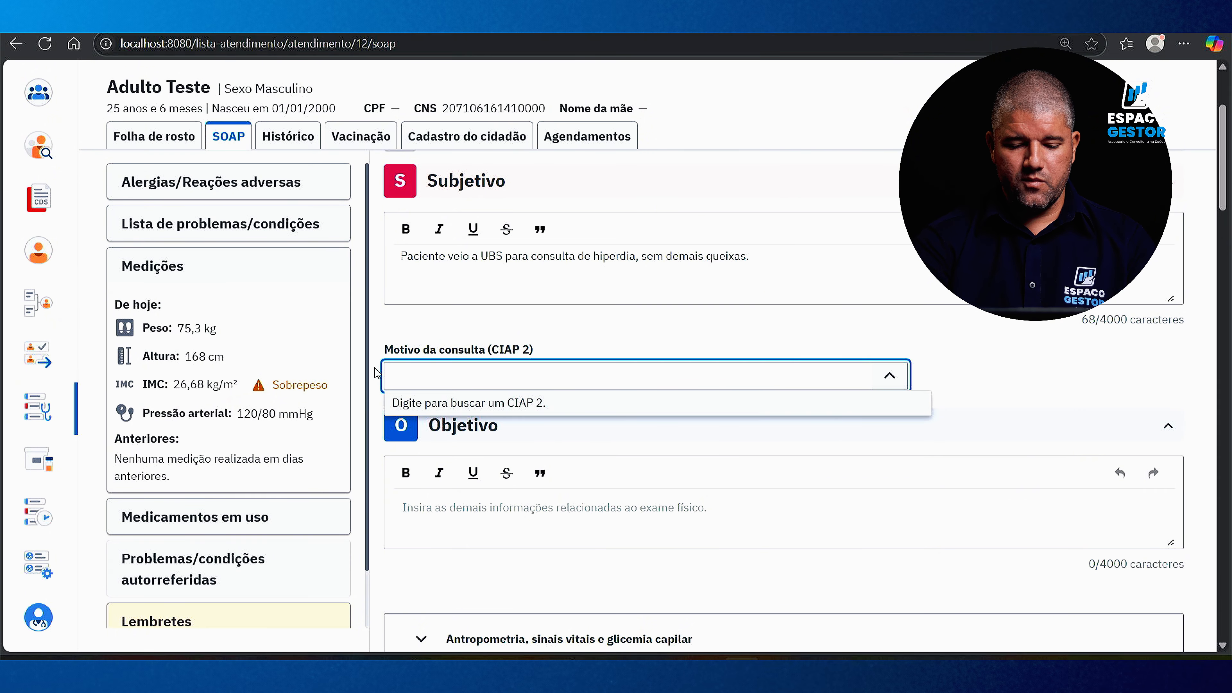
# Add HIPERTENSÃO SEM COMPLICAÇÕES - K86 as the CIAP 2 consultation reason and save the observation "consulta de hiperdia" on it
pyautogui.write('k86')
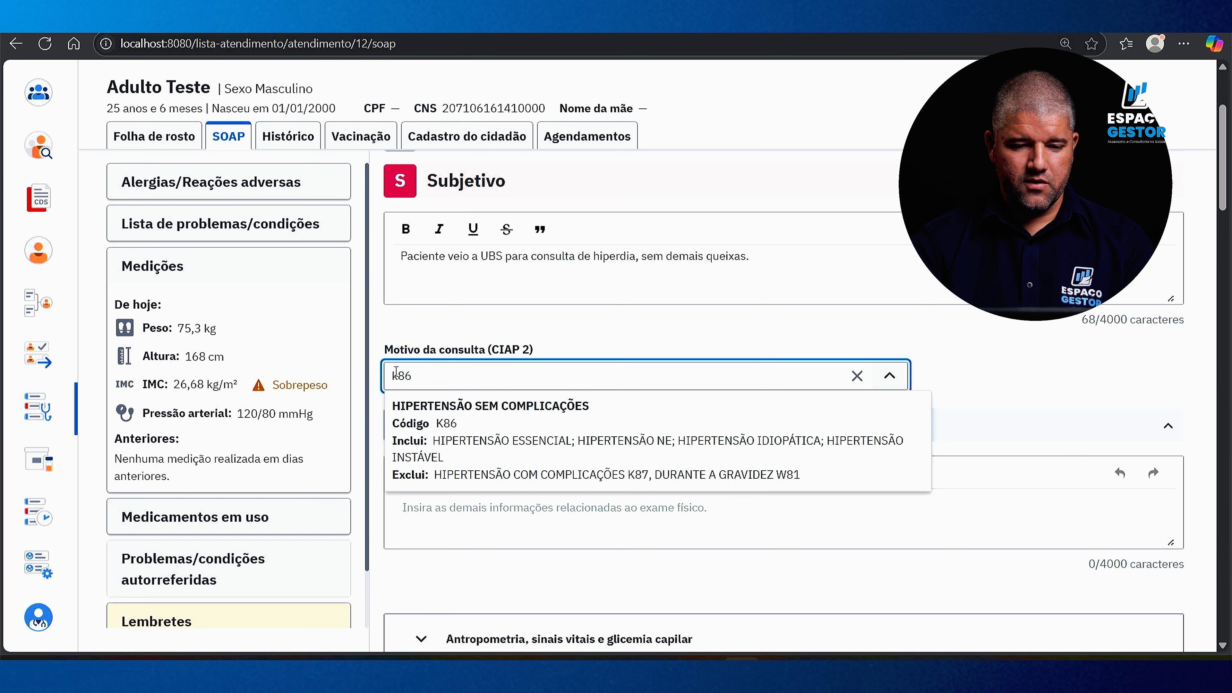
pyautogui.click(494, 439)
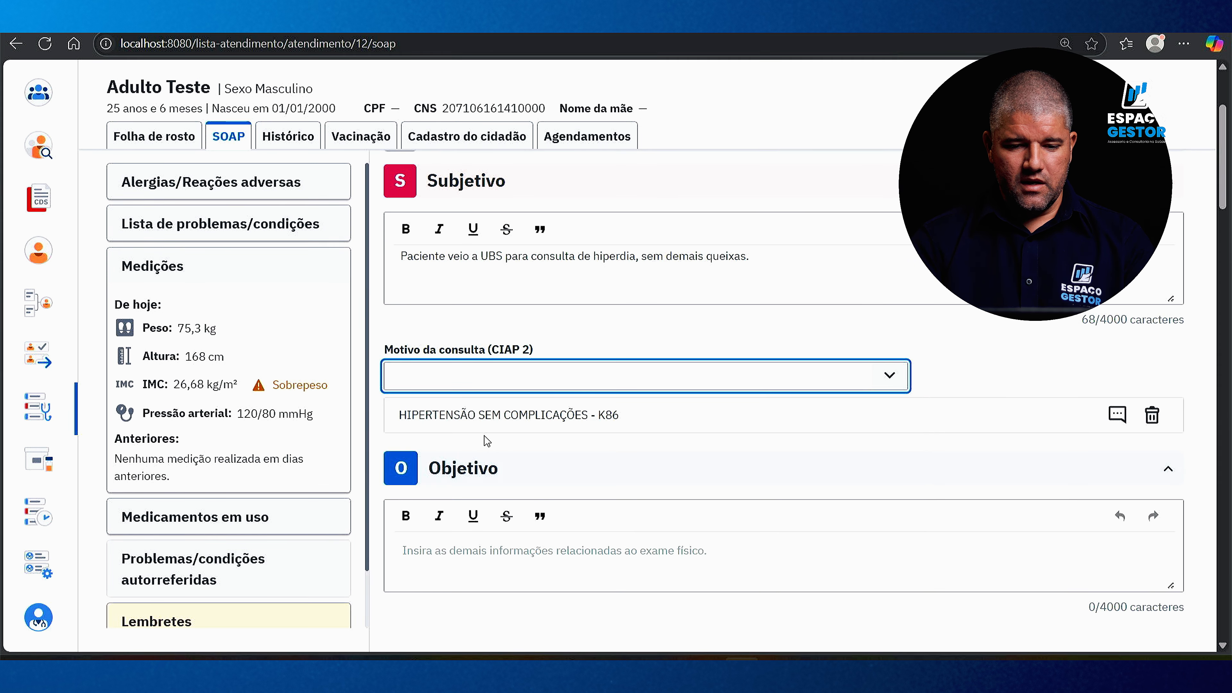
pyautogui.click(1117, 417)
pyautogui.scroll(-3, 638, 402)
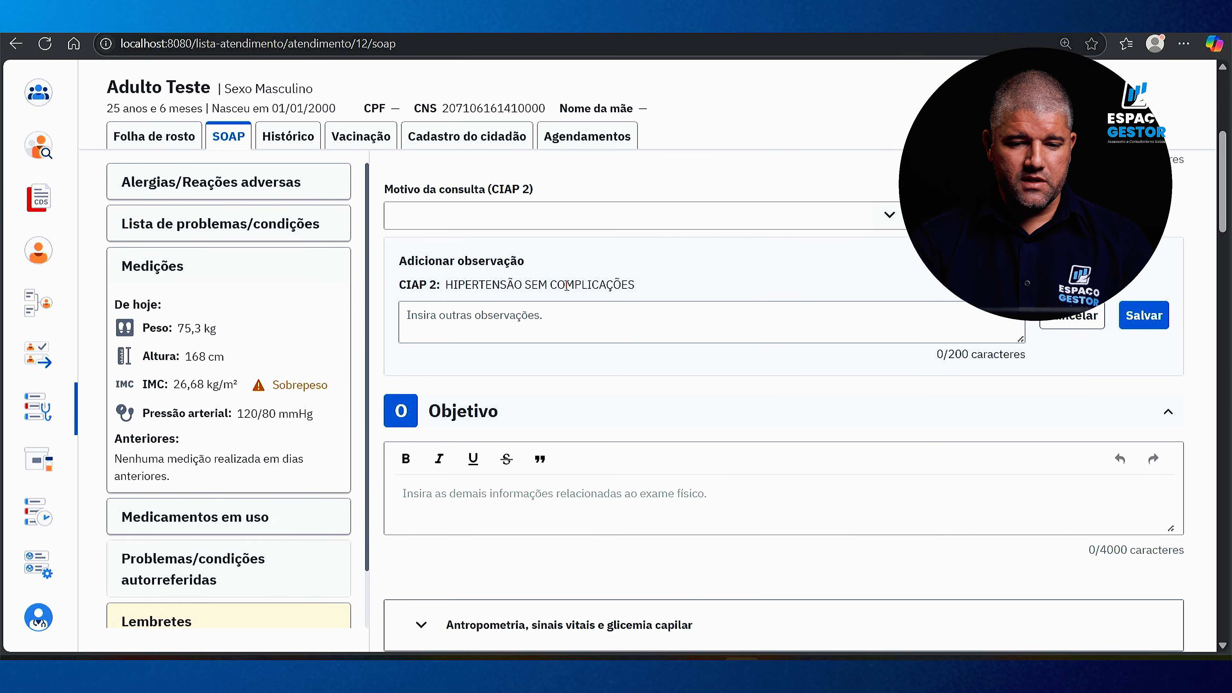
pyautogui.click(467, 323)
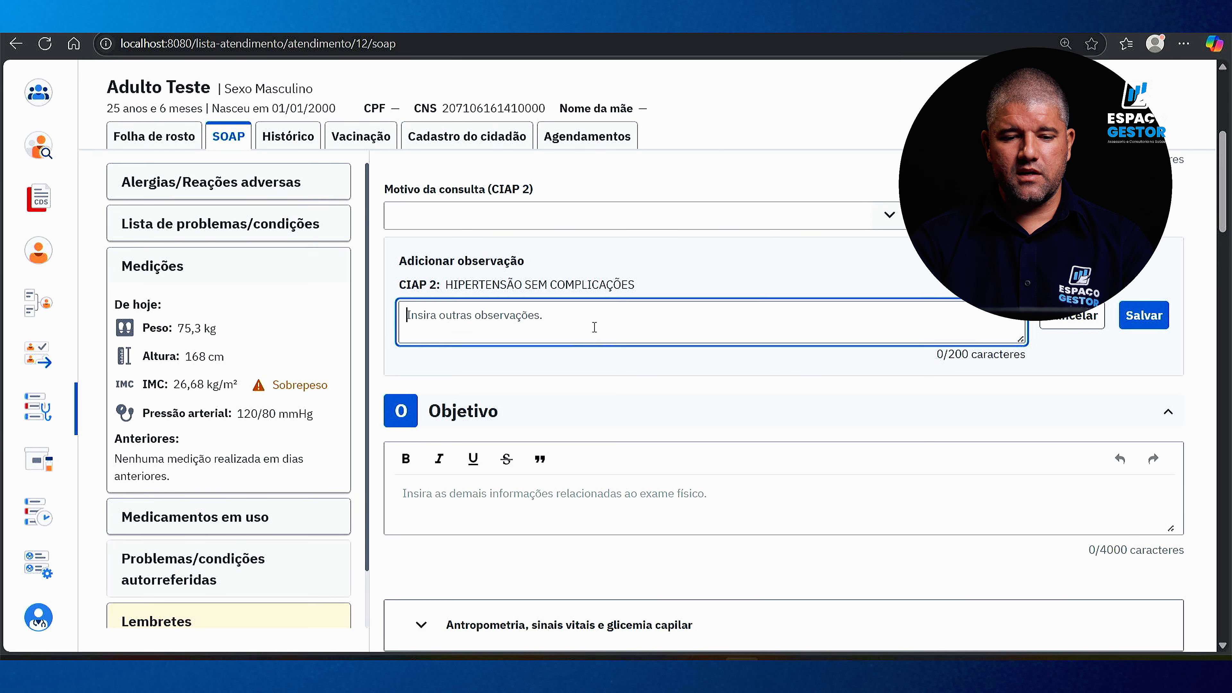
pyautogui.write('consu')
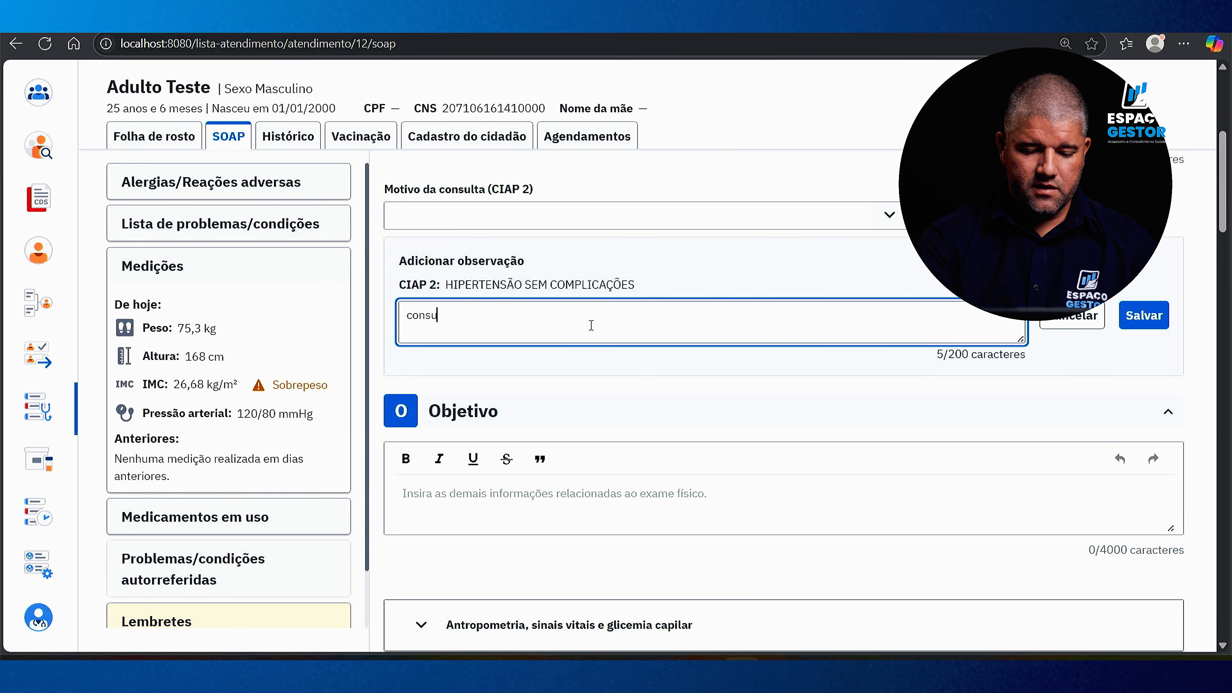
pyautogui.write('lta de hiperdia')
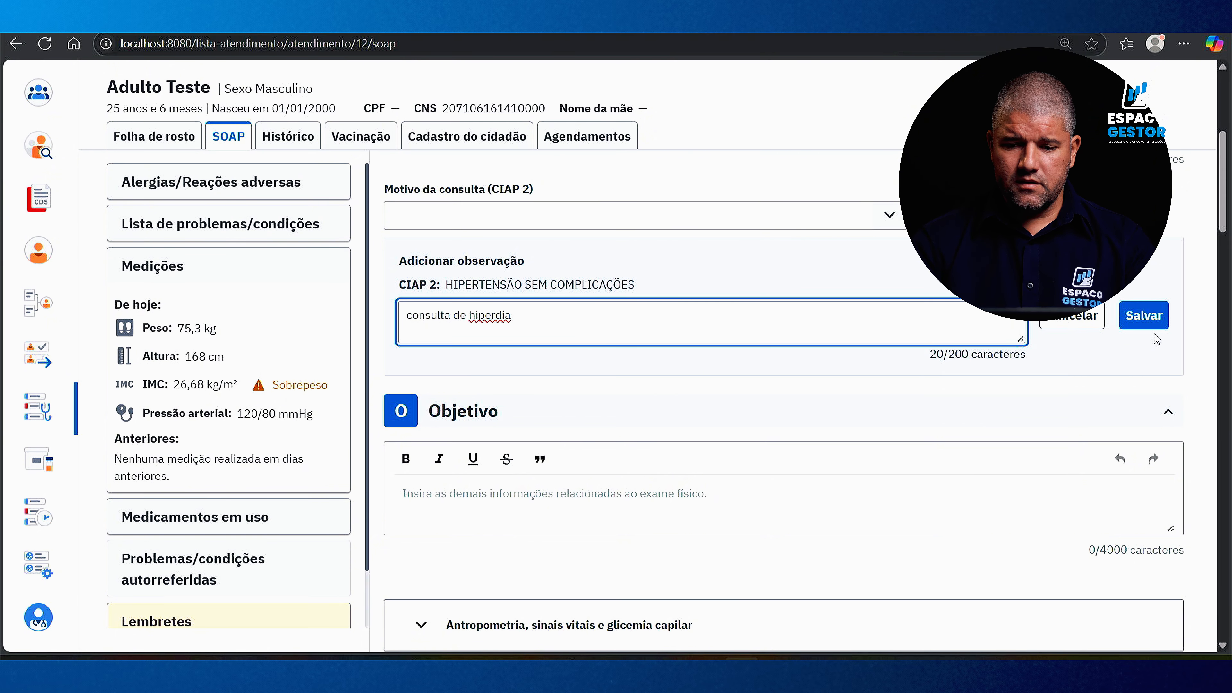
pyautogui.click(1150, 316)
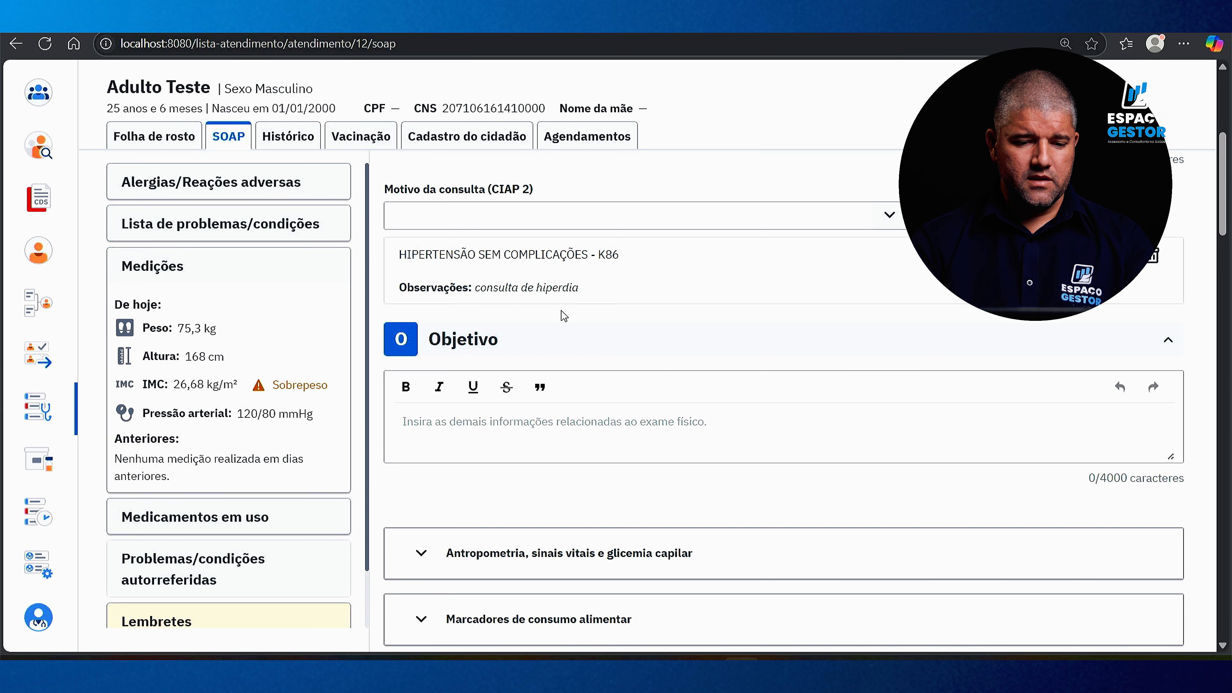
# Expand the Antropometria, sinais vitais e glicemia capilar section under Objetivo
pyautogui.scroll(-3, 514, 283)
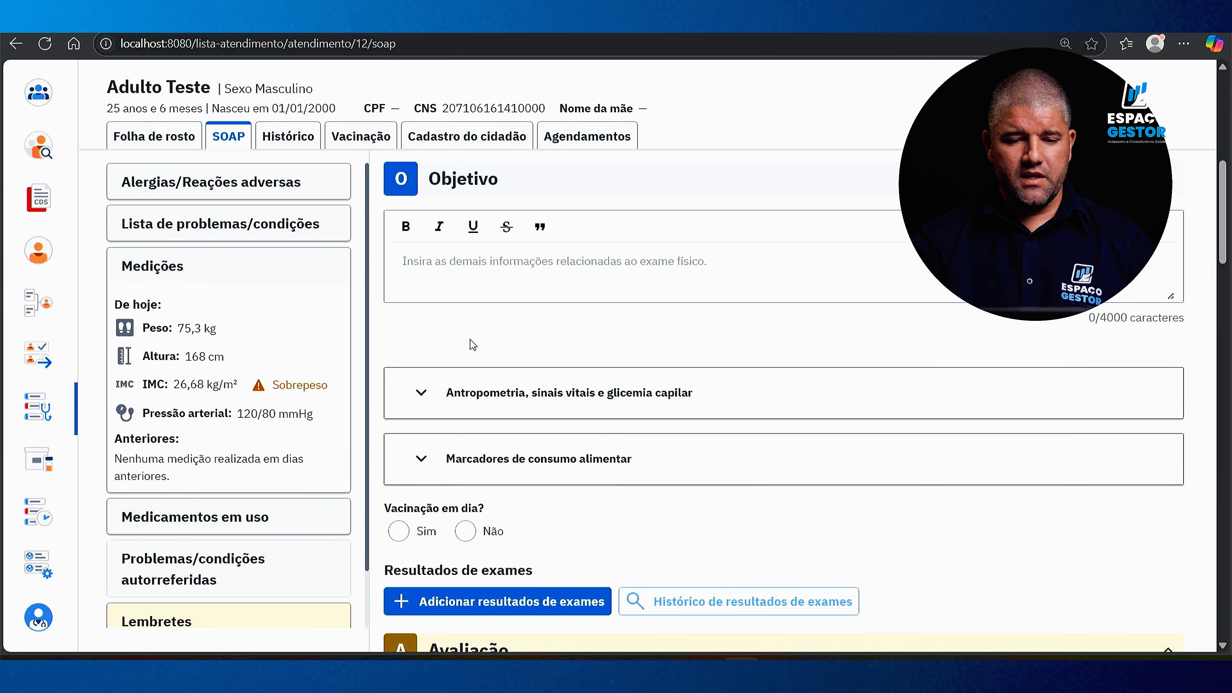
pyautogui.scroll(-2, 473, 345)
pyautogui.click(418, 317)
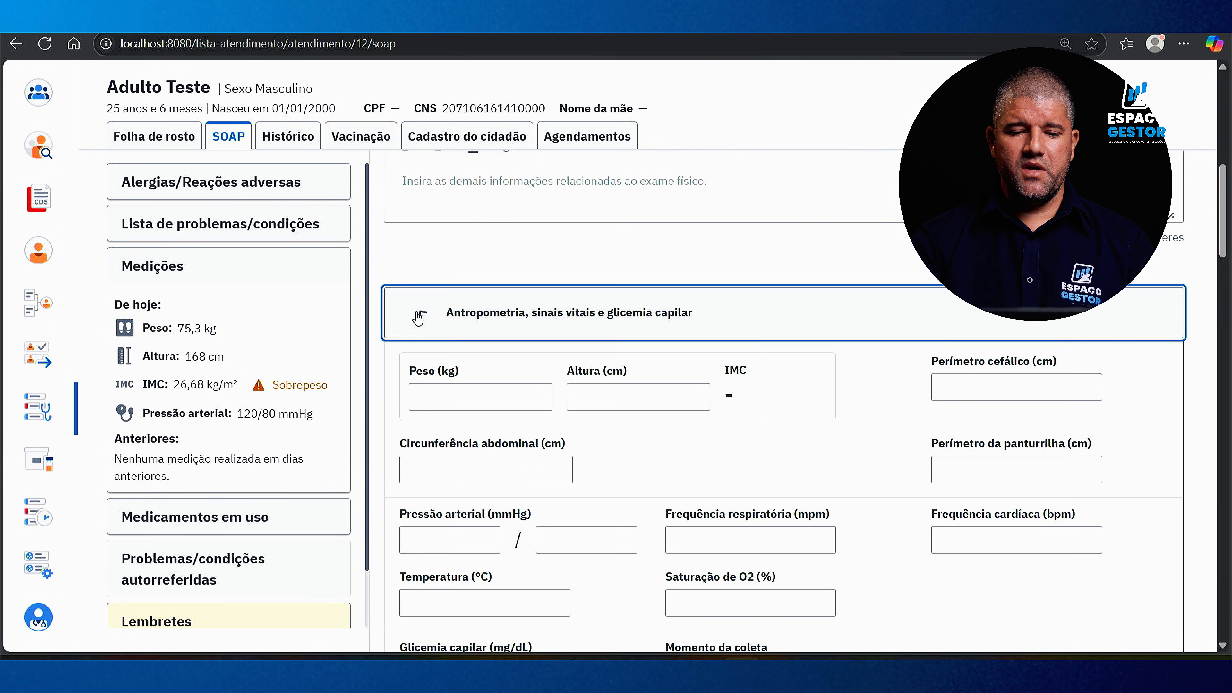
pyautogui.scroll(-2, 461, 335)
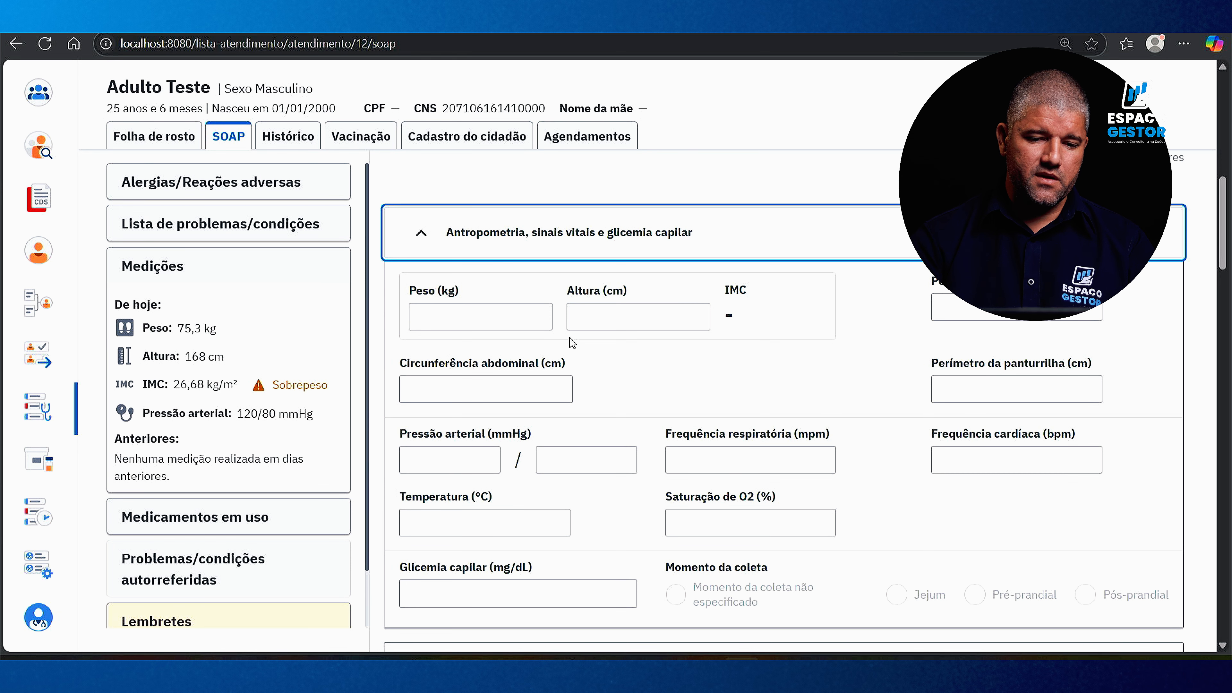
pyautogui.click(538, 318)
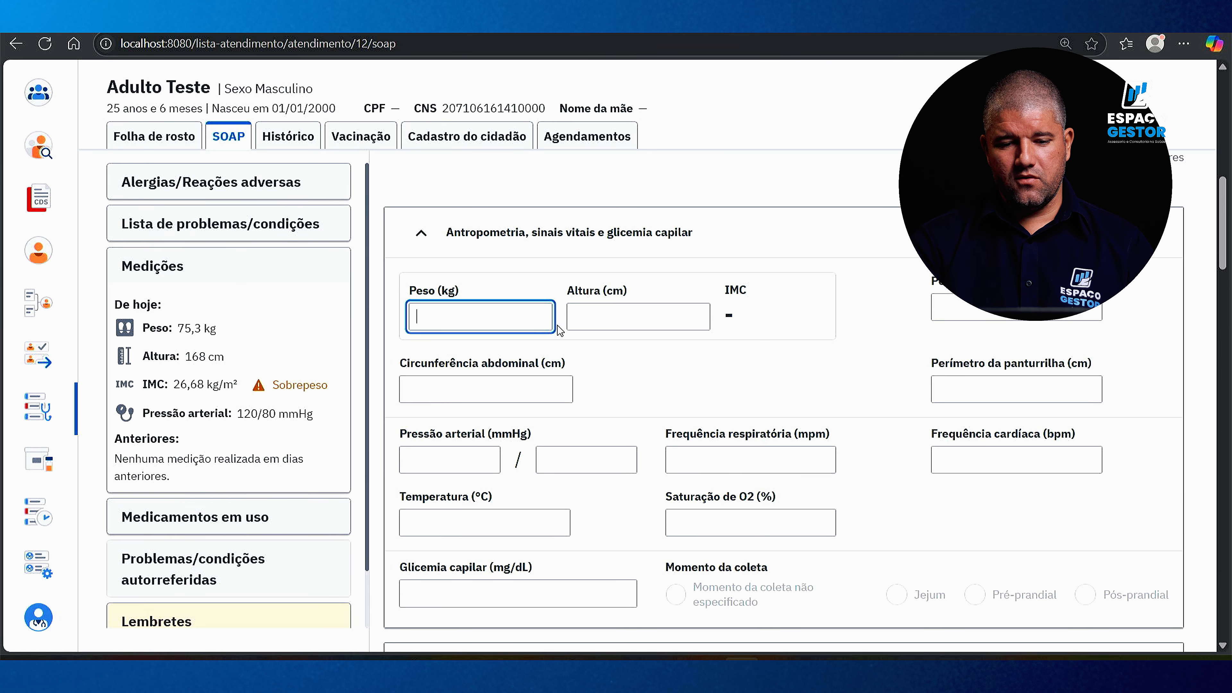
pyautogui.click(589, 322)
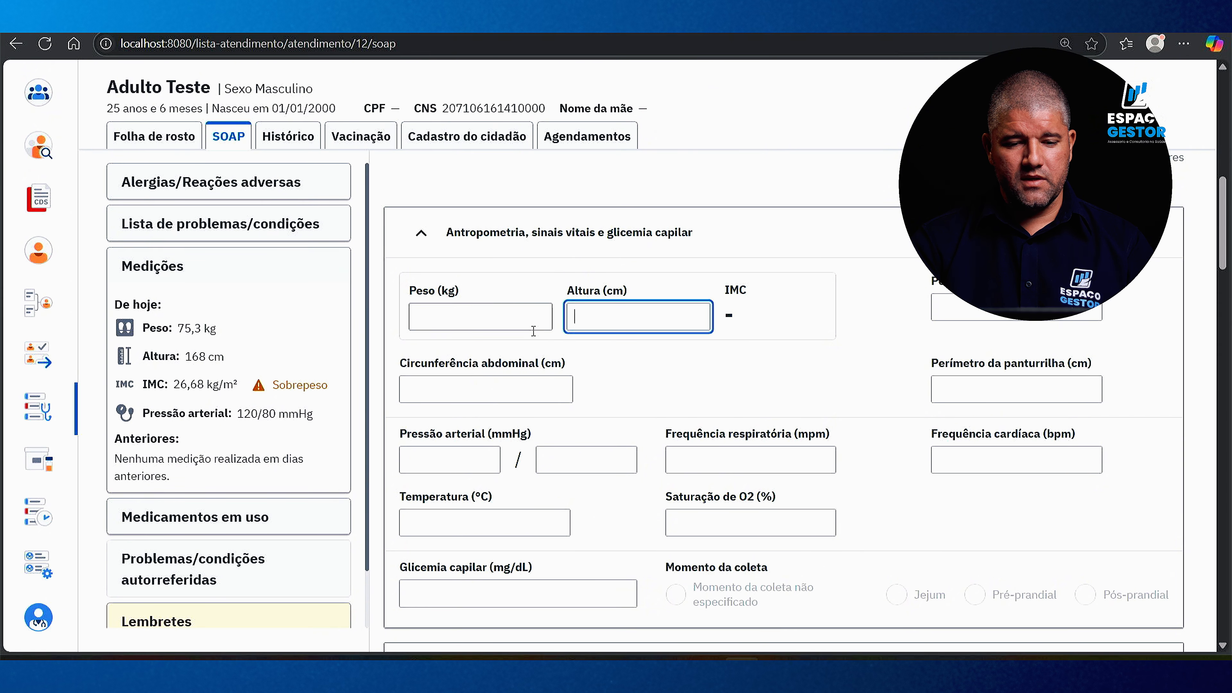
pyautogui.click(515, 326)
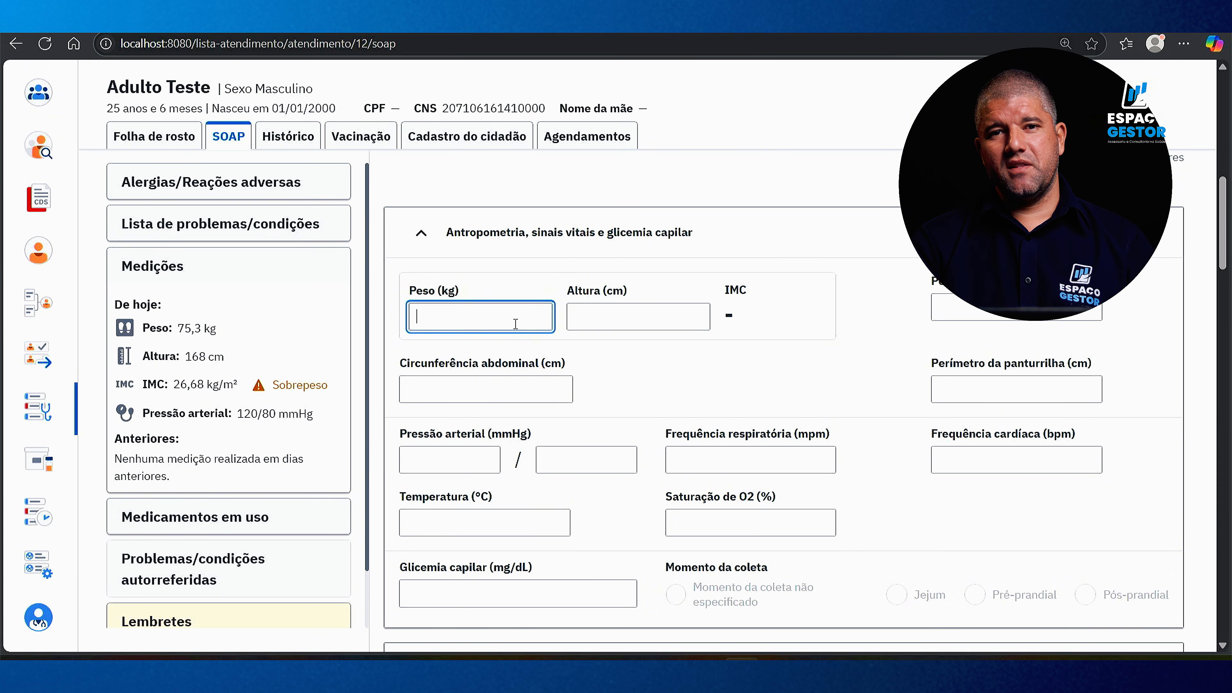
pyautogui.click(599, 315)
pyautogui.click(626, 365)
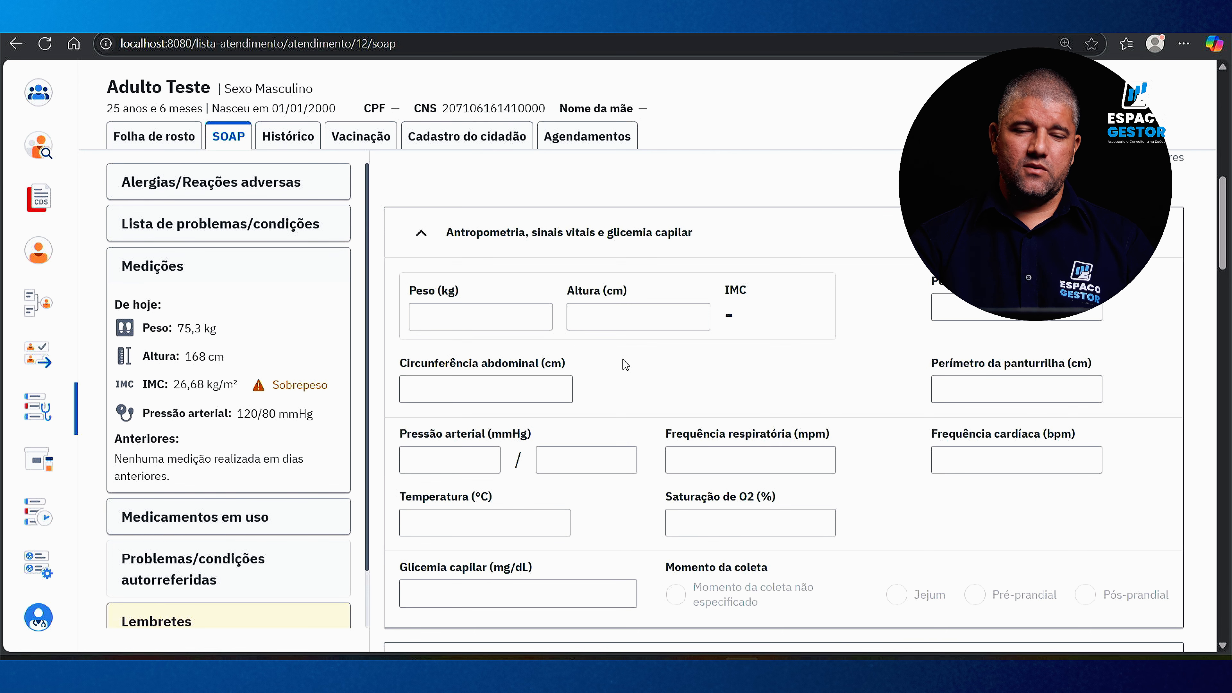
pyautogui.click(525, 320)
pyautogui.click(605, 322)
pyautogui.click(512, 324)
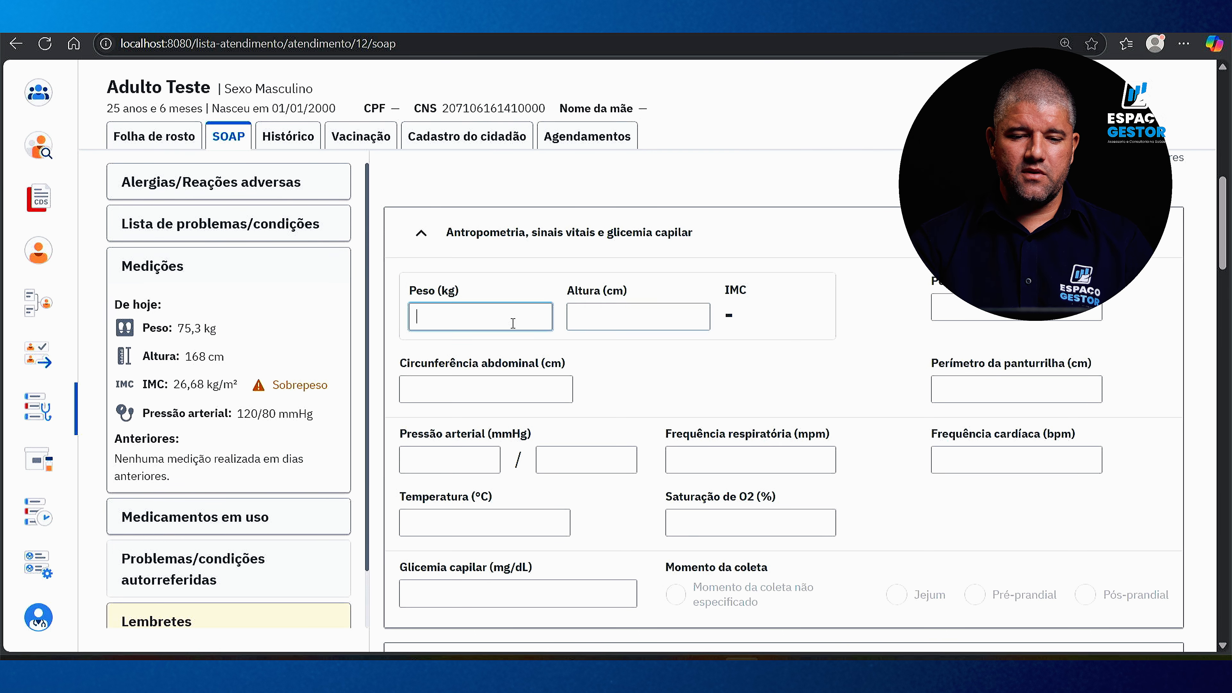
pyautogui.click(618, 374)
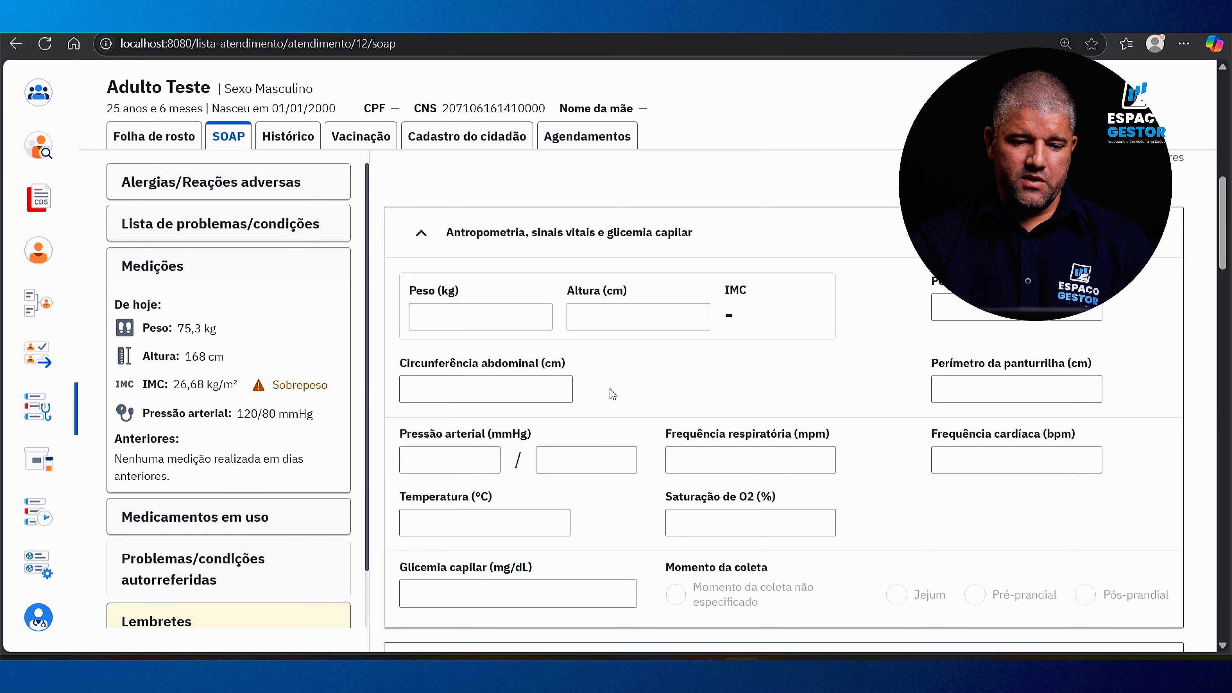
# Record a weight (Peso) of 75,300 kg and a height (Altura) of 168 cm in the anthropometry section
pyautogui.click(536, 316)
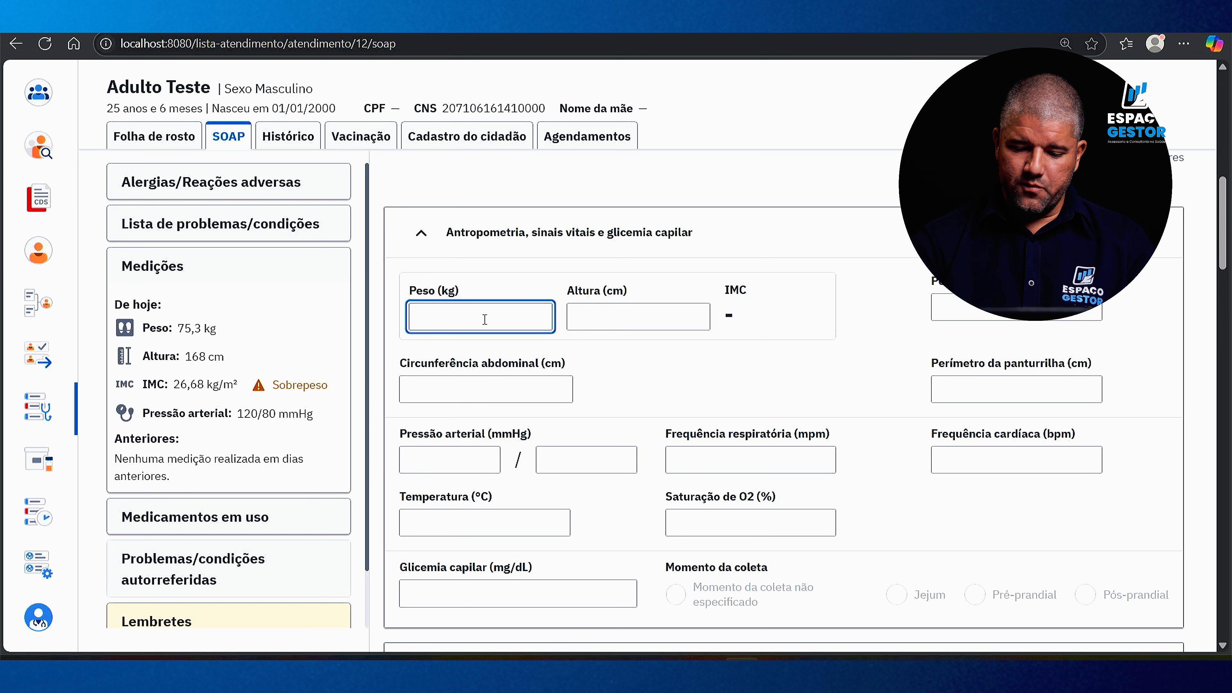
pyautogui.write('75,300')
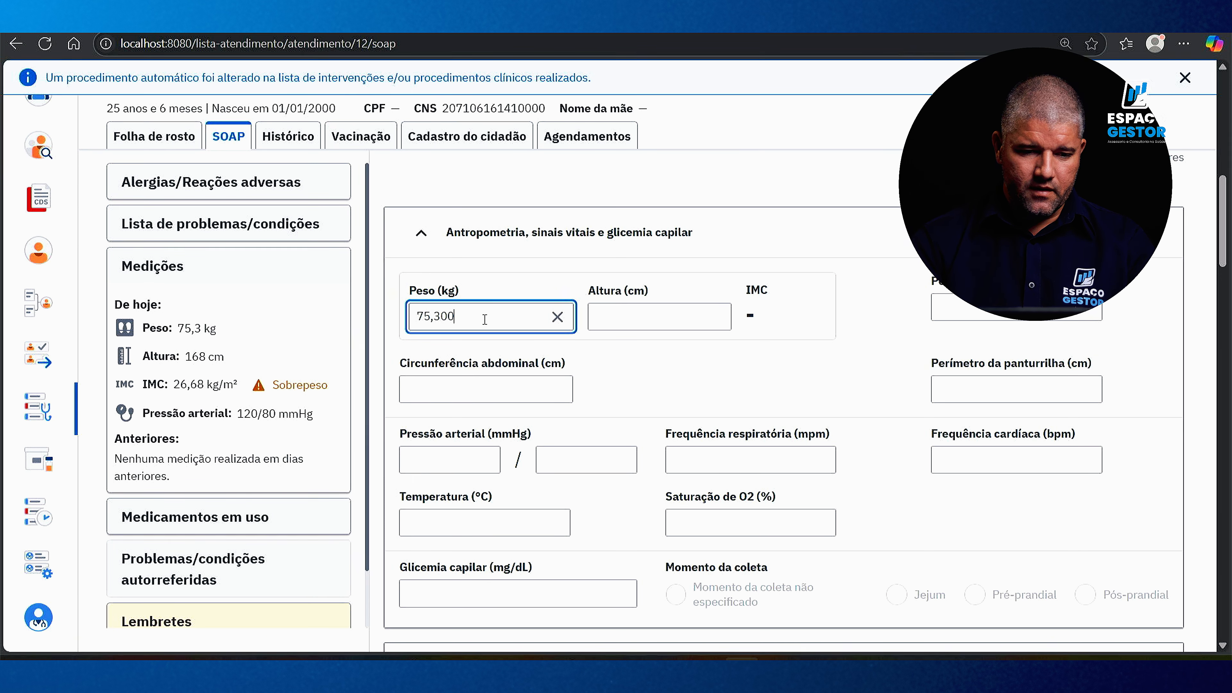
pyautogui.click(622, 317)
pyautogui.write('168')
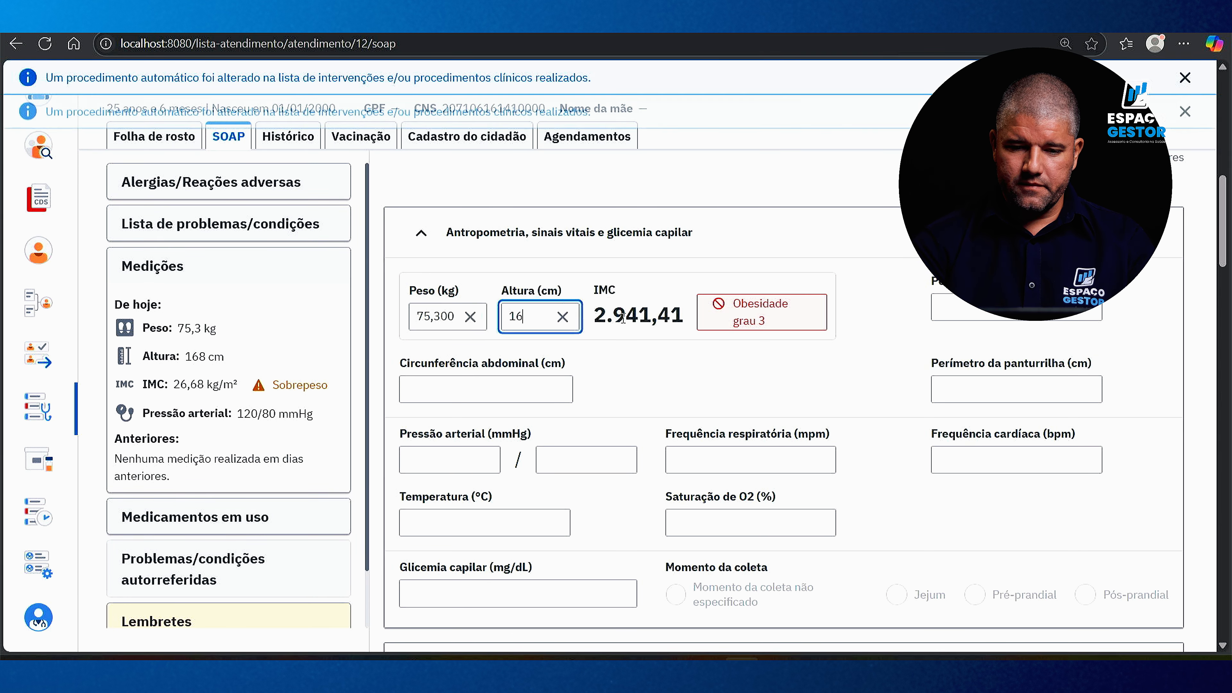
# Record the blood pressure (Pressão arterial) as 120/80 mmHg
pyautogui.click(473, 467)
pyautogui.write('12')
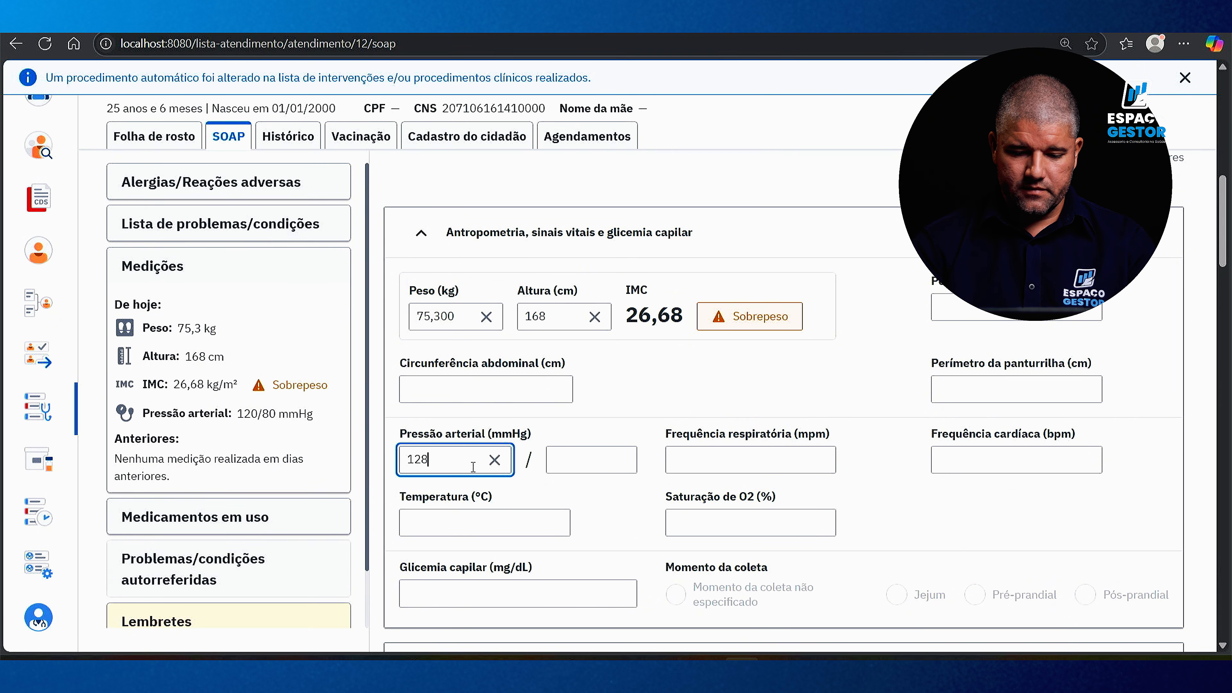
pyautogui.write('0')
pyautogui.click(591, 452)
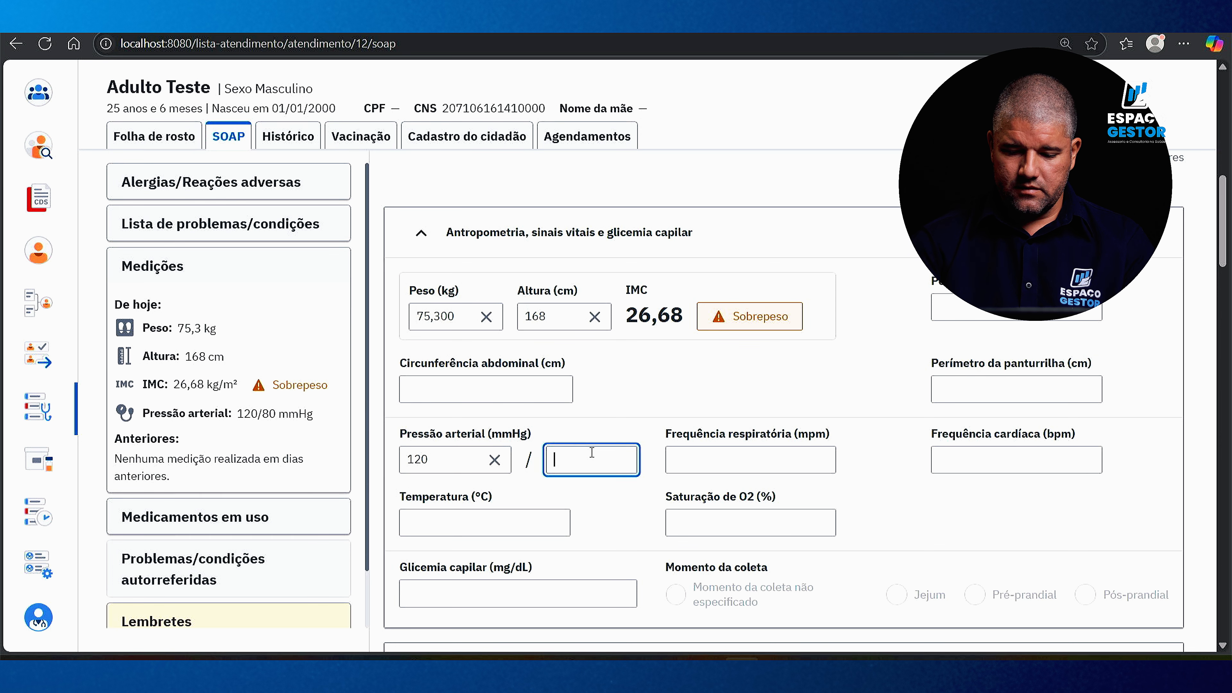
pyautogui.write('80')
pyautogui.click(835, 479)
# Expand the Marcadores de consumo alimentar section below the vital signs
pyautogui.scroll(-5, 748, 407)
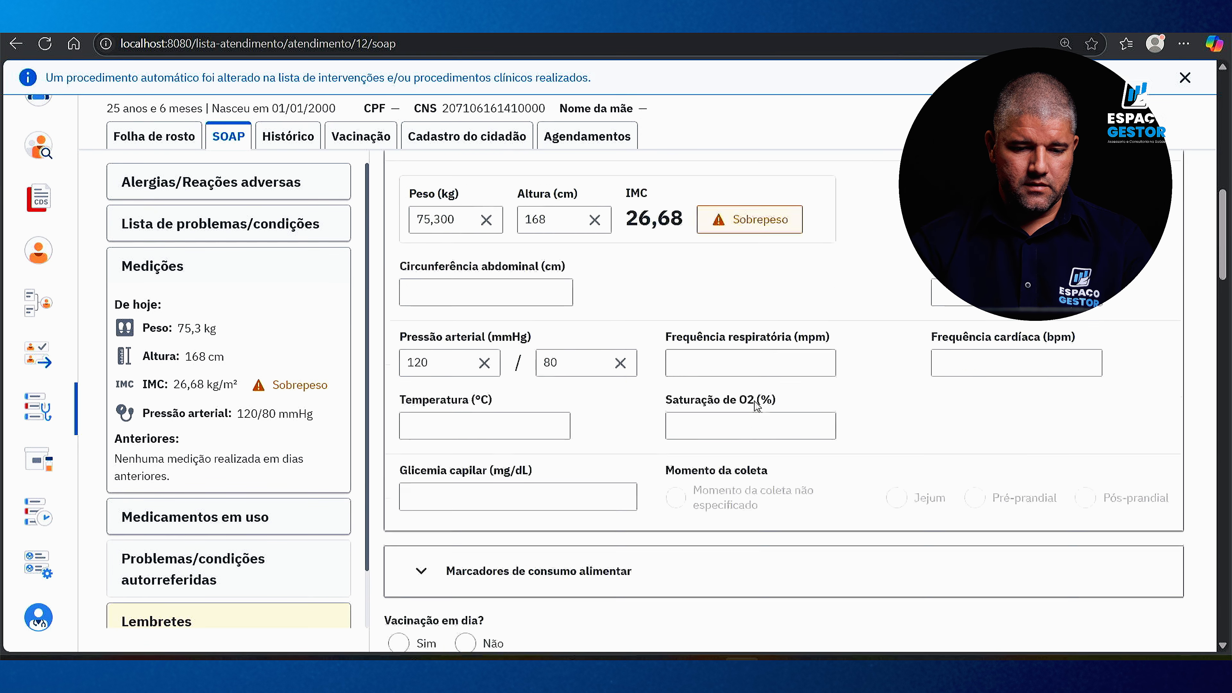
pyautogui.scroll(-1, 592, 352)
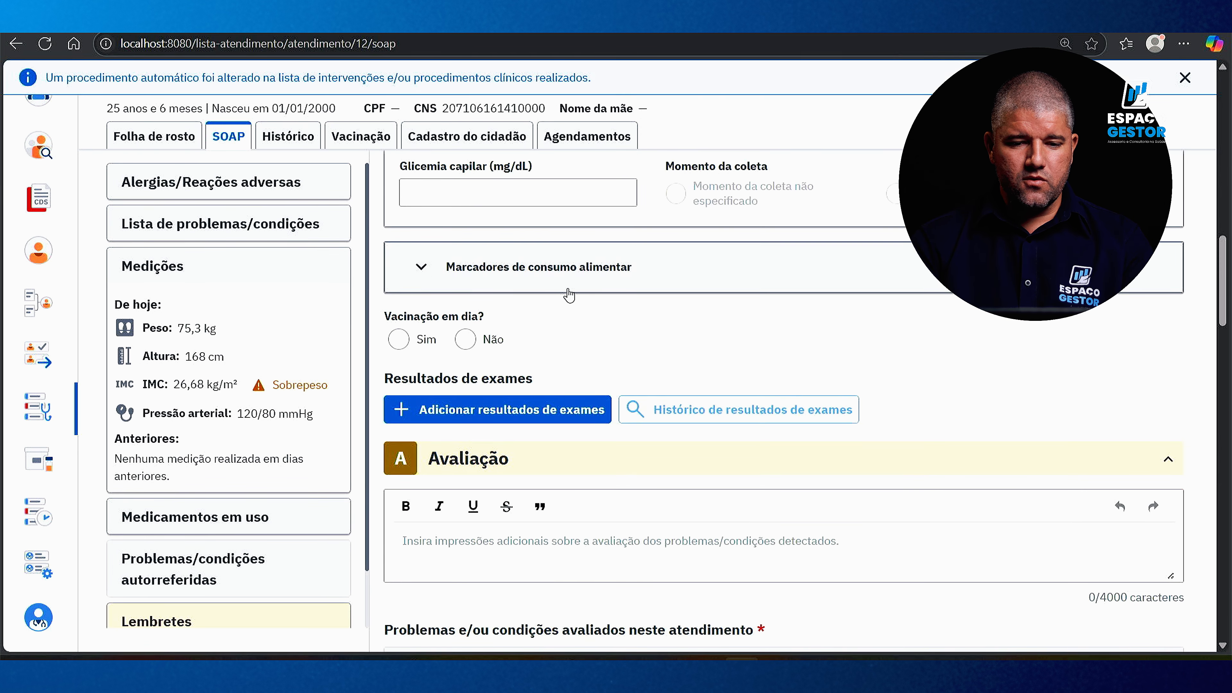
pyautogui.click(420, 267)
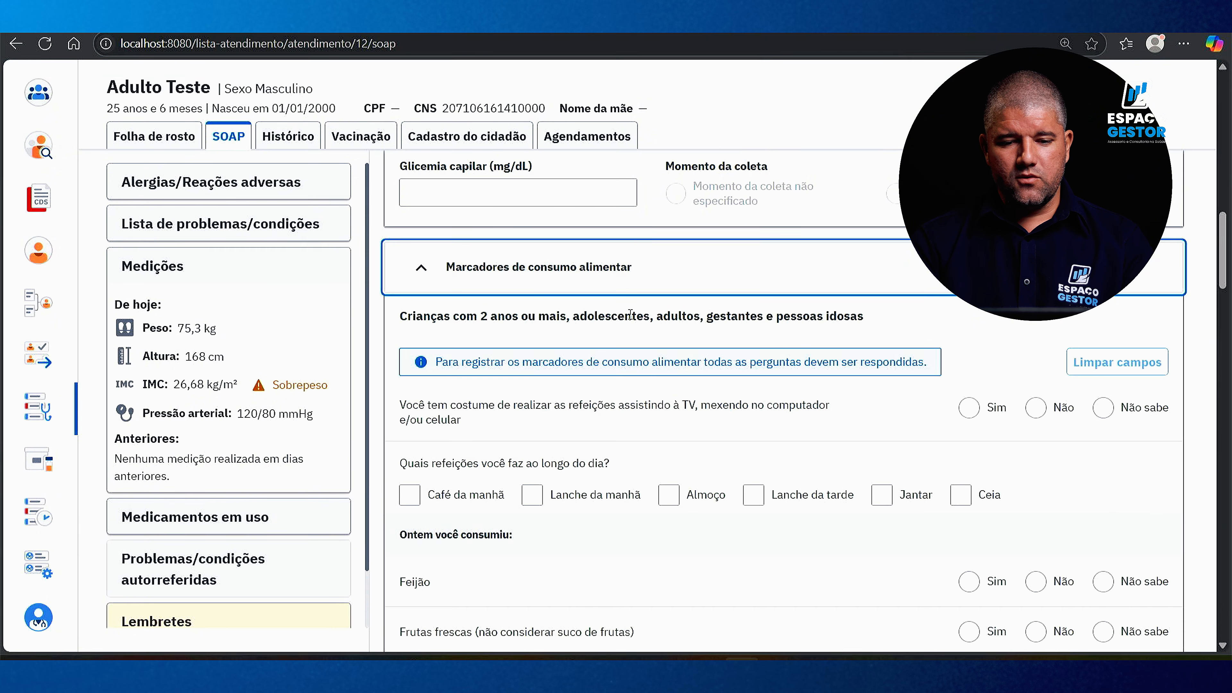
# Review the Objetivo entries and read through the Marcadores de consumo alimentar target group, instruction and questions
pyautogui.scroll(10, 965, 324)
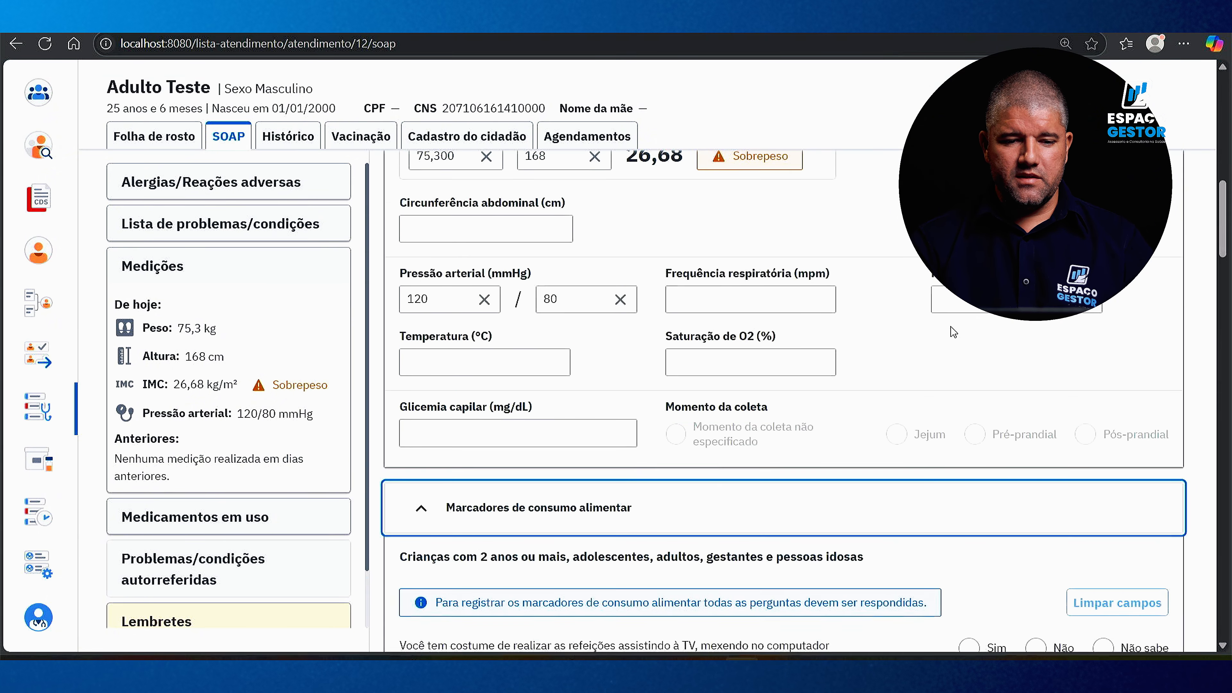
pyautogui.scroll(3, 949, 334)
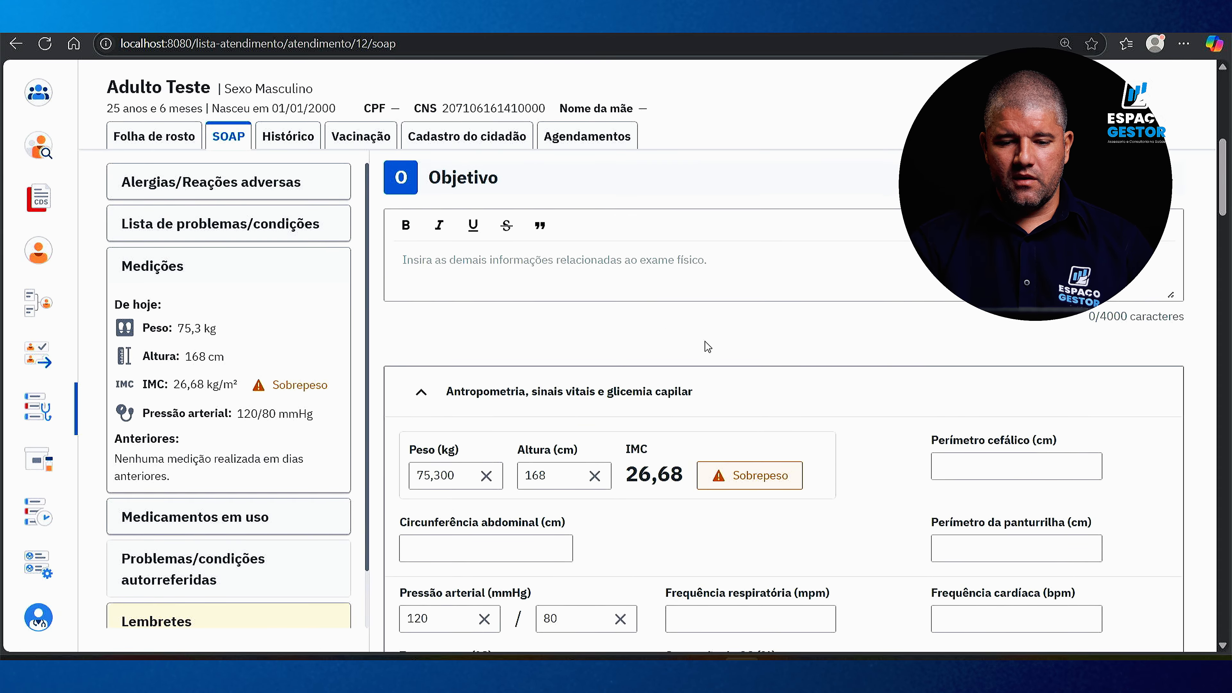
pyautogui.scroll(-10, 710, 358)
pyautogui.scroll(-2, 871, 370)
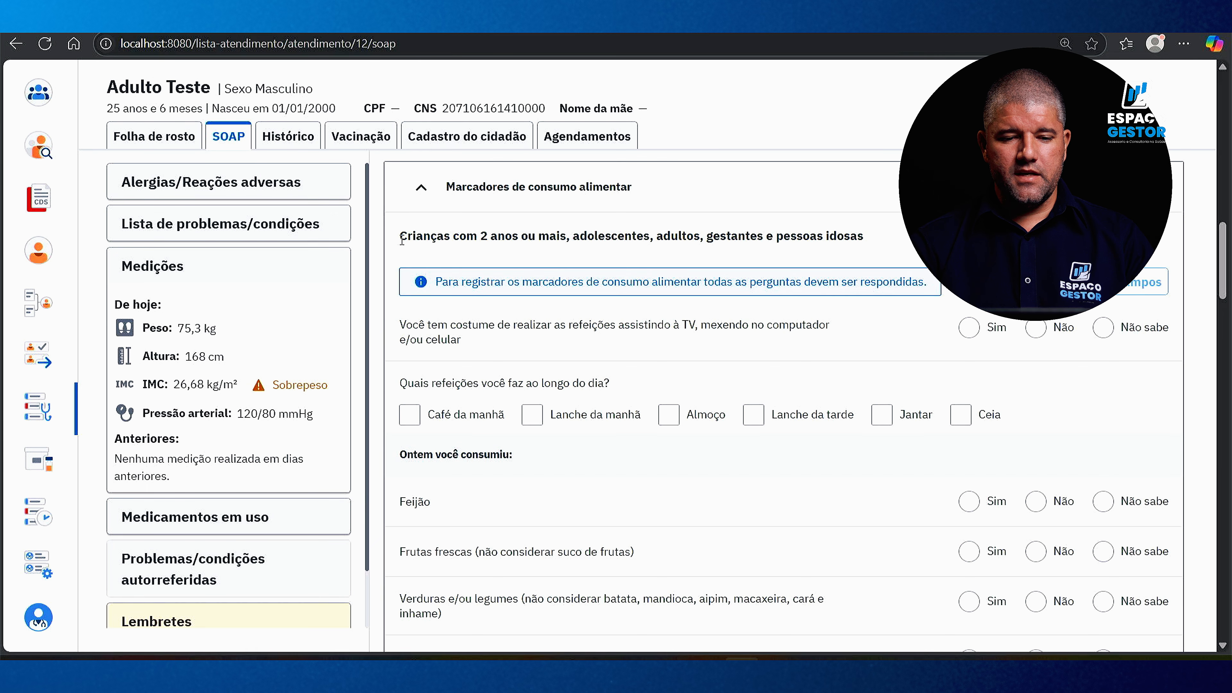
pyautogui.moveTo(401, 238); pyautogui.dragTo(889, 255)
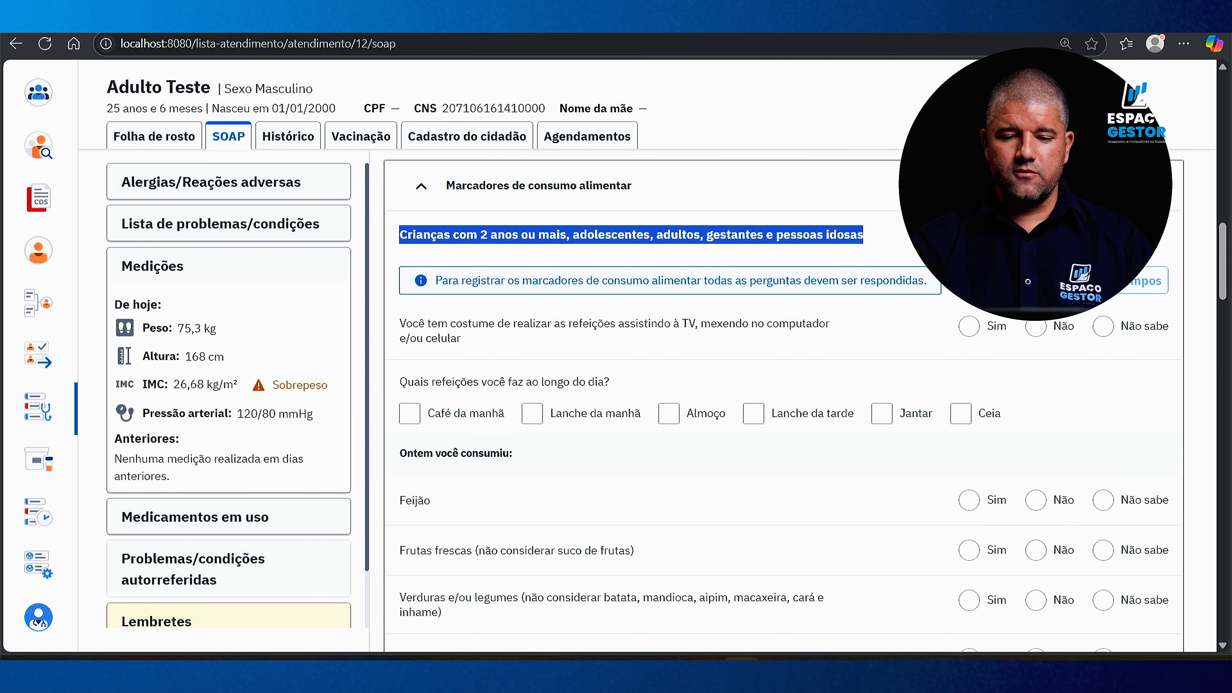
pyautogui.scroll(-5, 776, 402)
pyautogui.scroll(3, 776, 402)
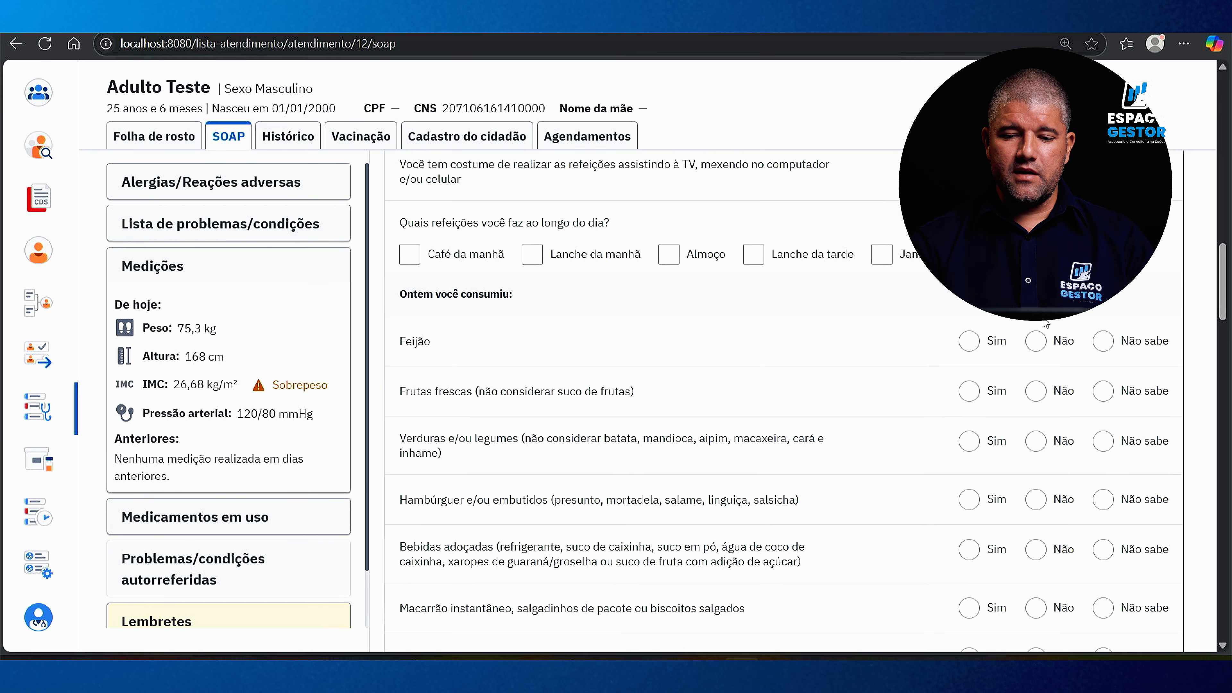
pyautogui.scroll(-2, 968, 530)
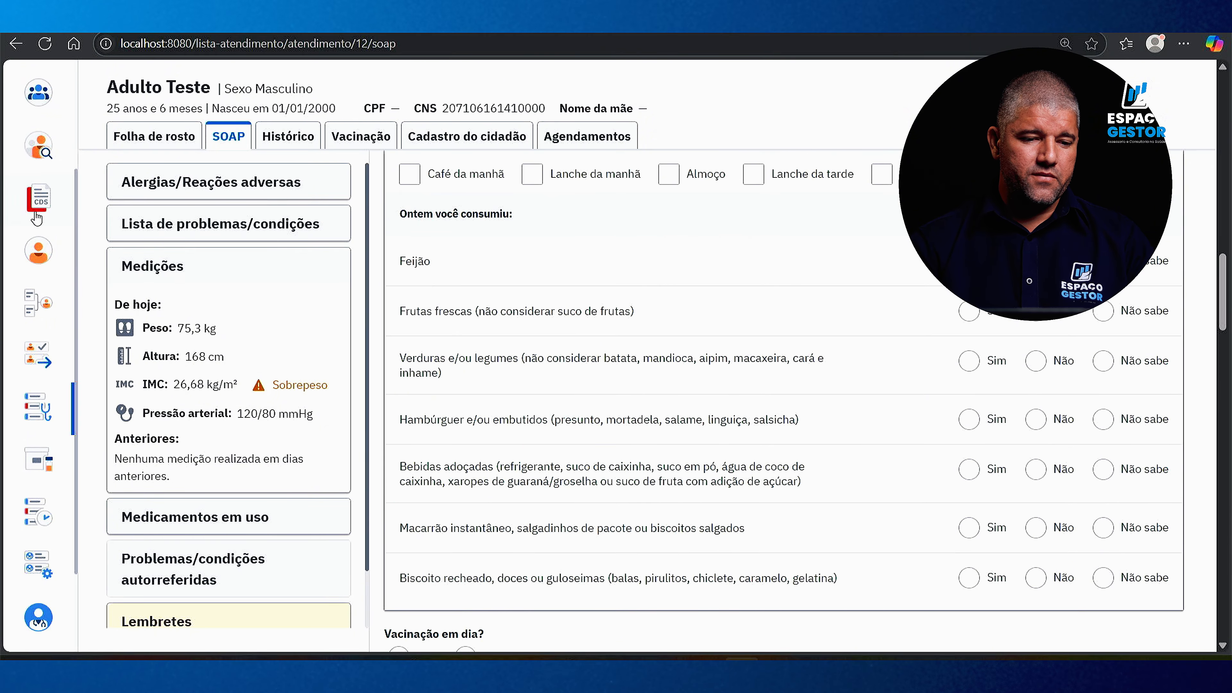
pyautogui.moveTo(53, 199)
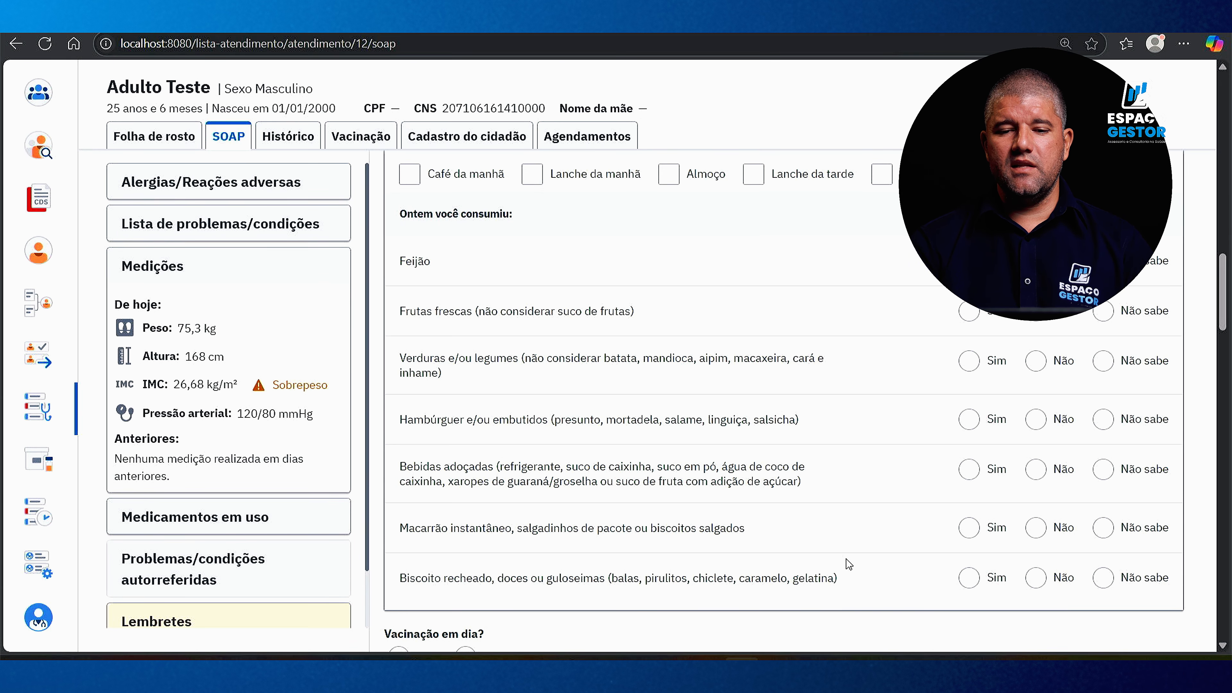
pyautogui.scroll(3, 547, 406)
pyautogui.scroll(2, 533, 292)
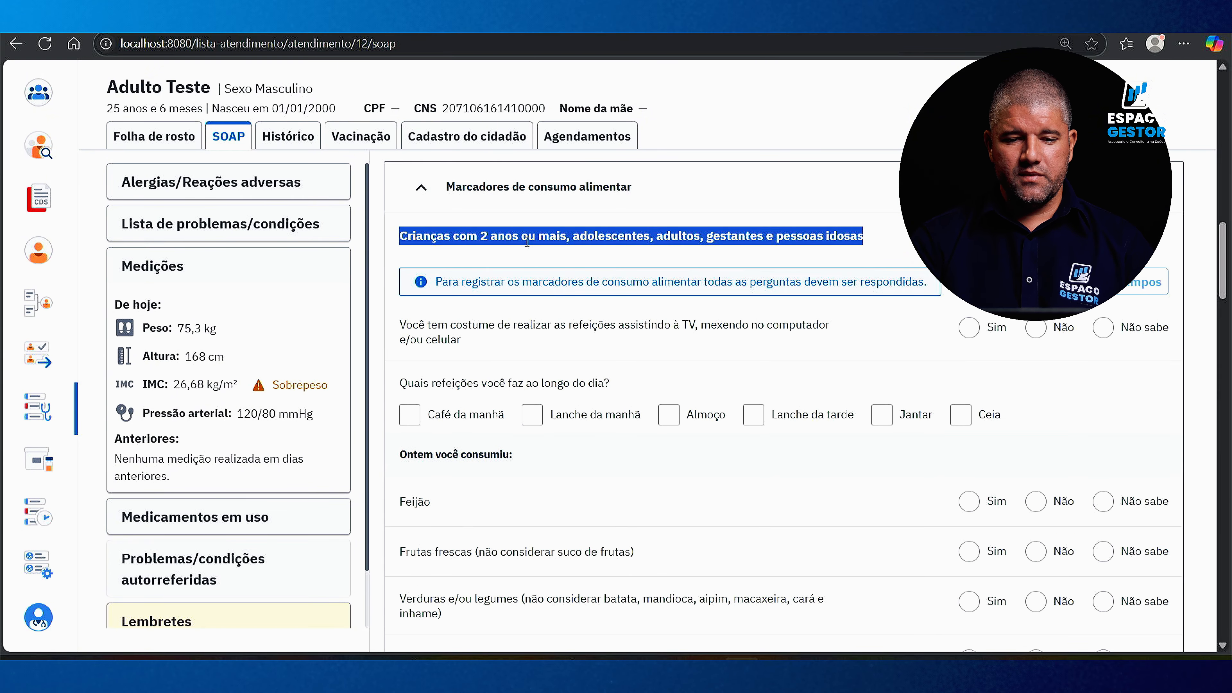
pyautogui.scroll(-2, 558, 340)
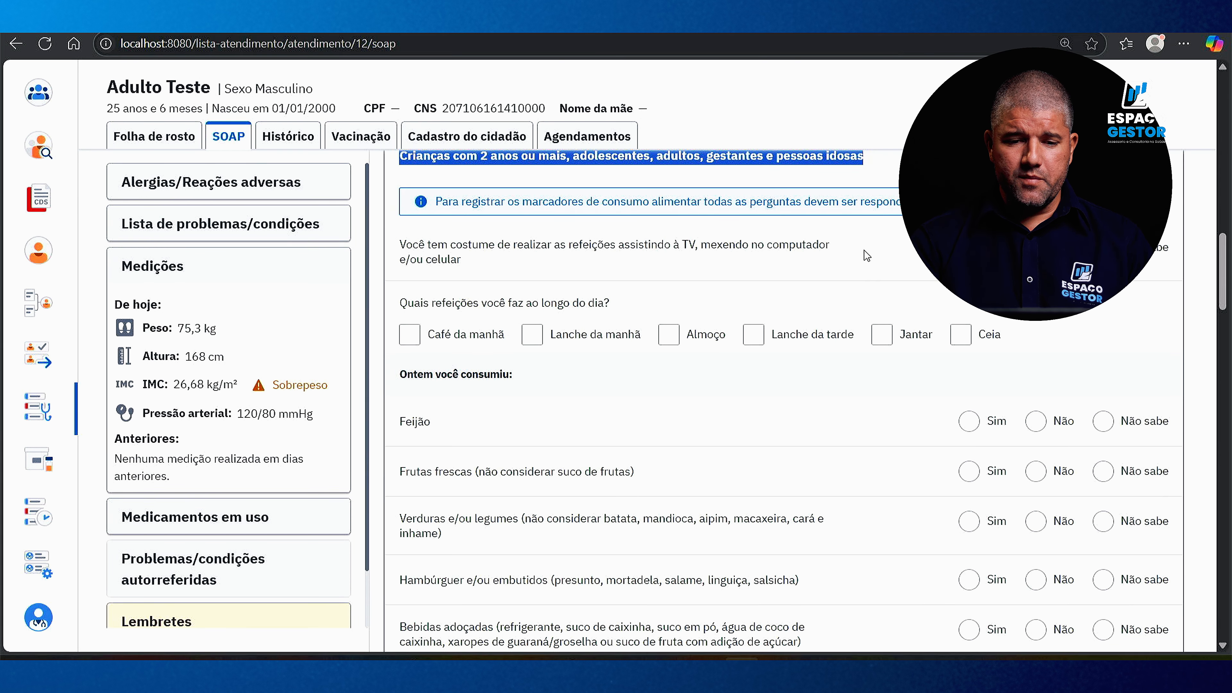
pyautogui.click(767, 253)
pyautogui.scroll(2, 419, 219)
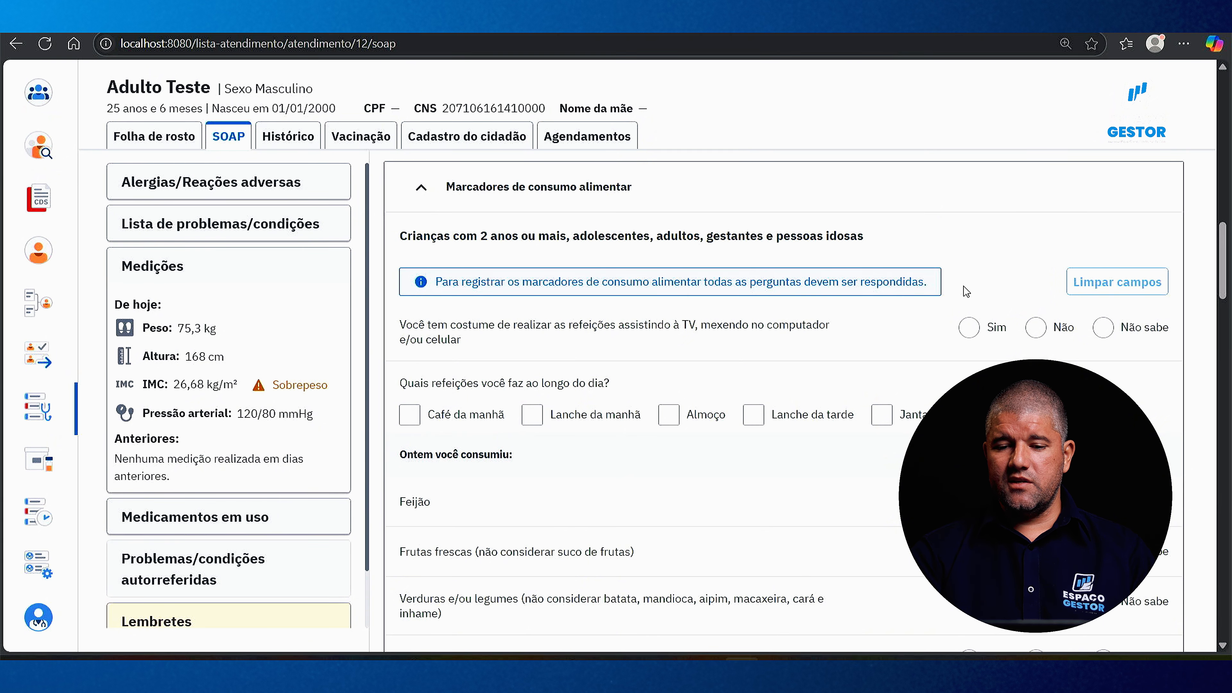
pyautogui.scroll(-1, 453, 355)
pyautogui.scroll(1, 495, 324)
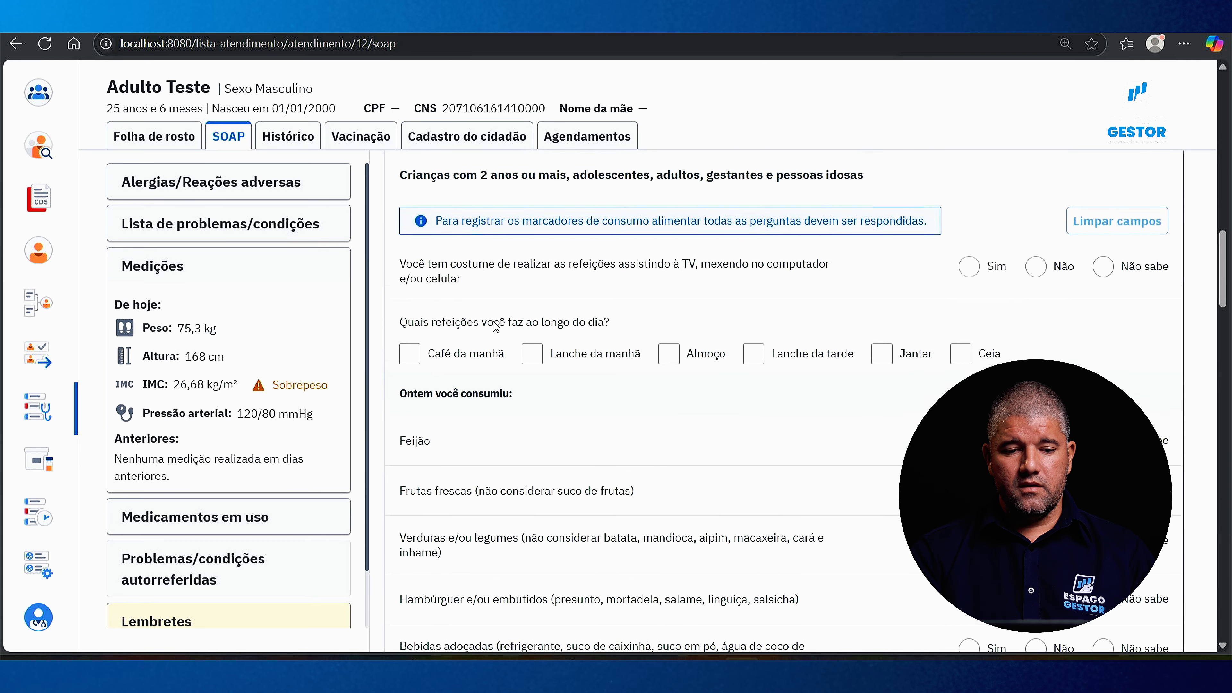
pyautogui.scroll(-2, 441, 262)
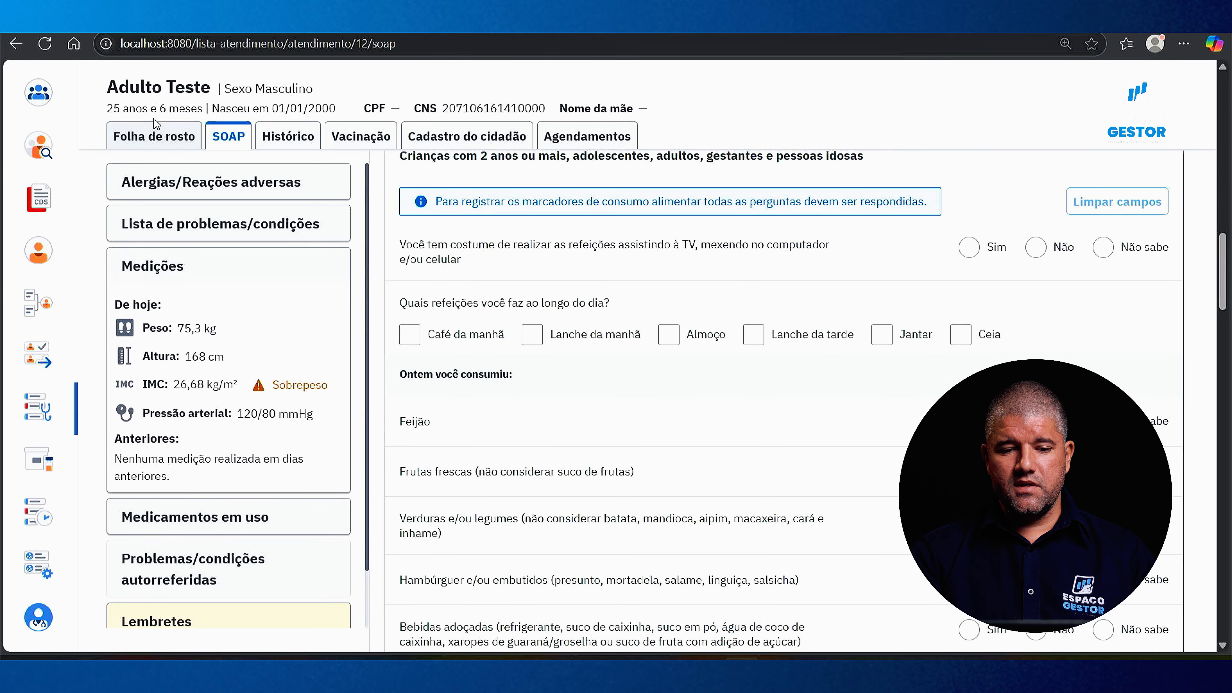
pyautogui.scroll(-1, 880, 279)
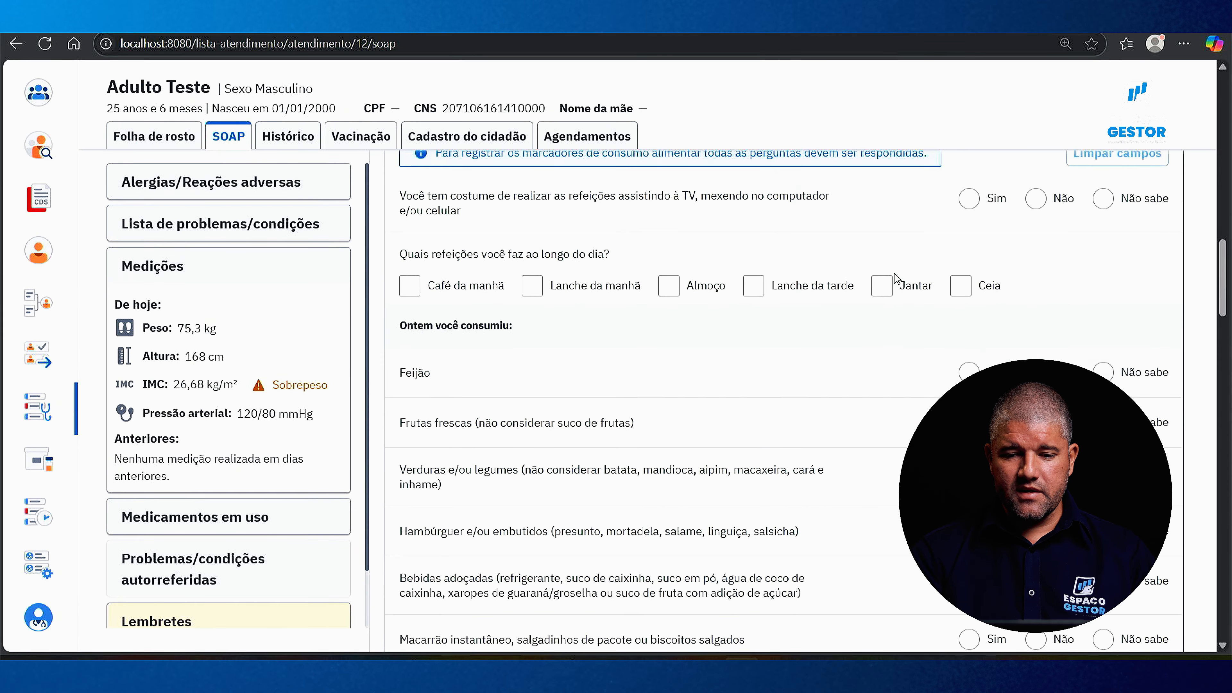
# Answer Sim to having meals while watching TV or using a computer or phone, and mark Café da manhã, Almoço and Jantar as daily meals
pyautogui.scroll(1, 897, 285)
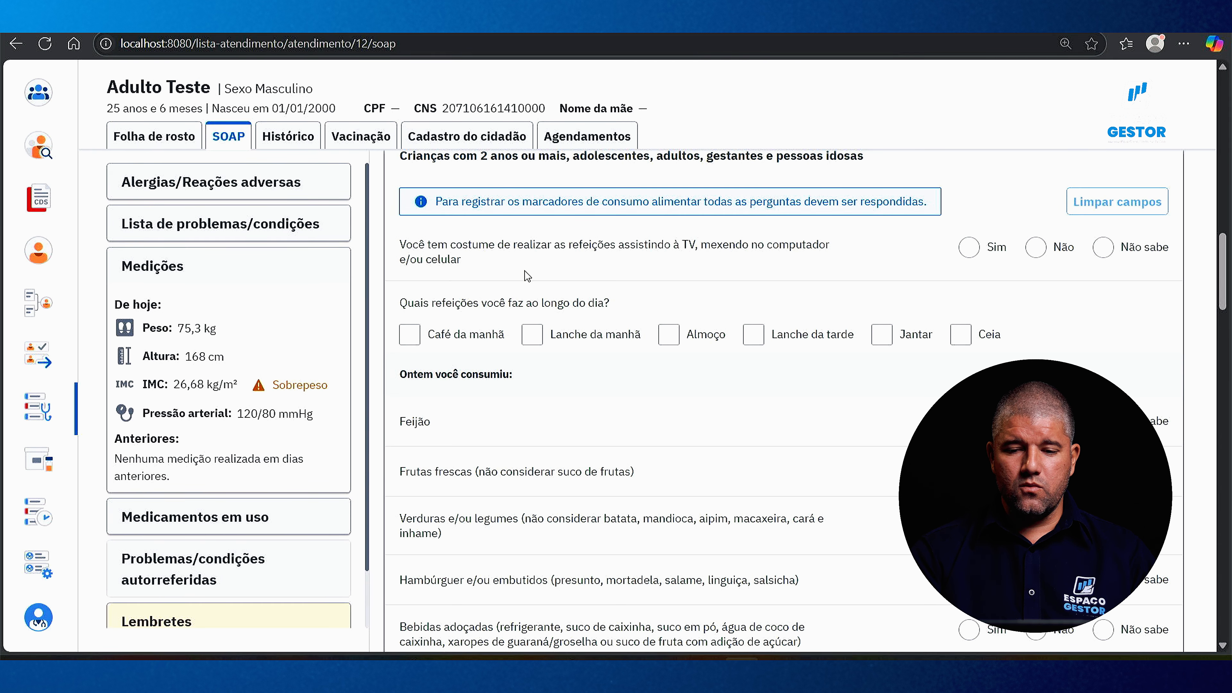
pyautogui.click(970, 248)
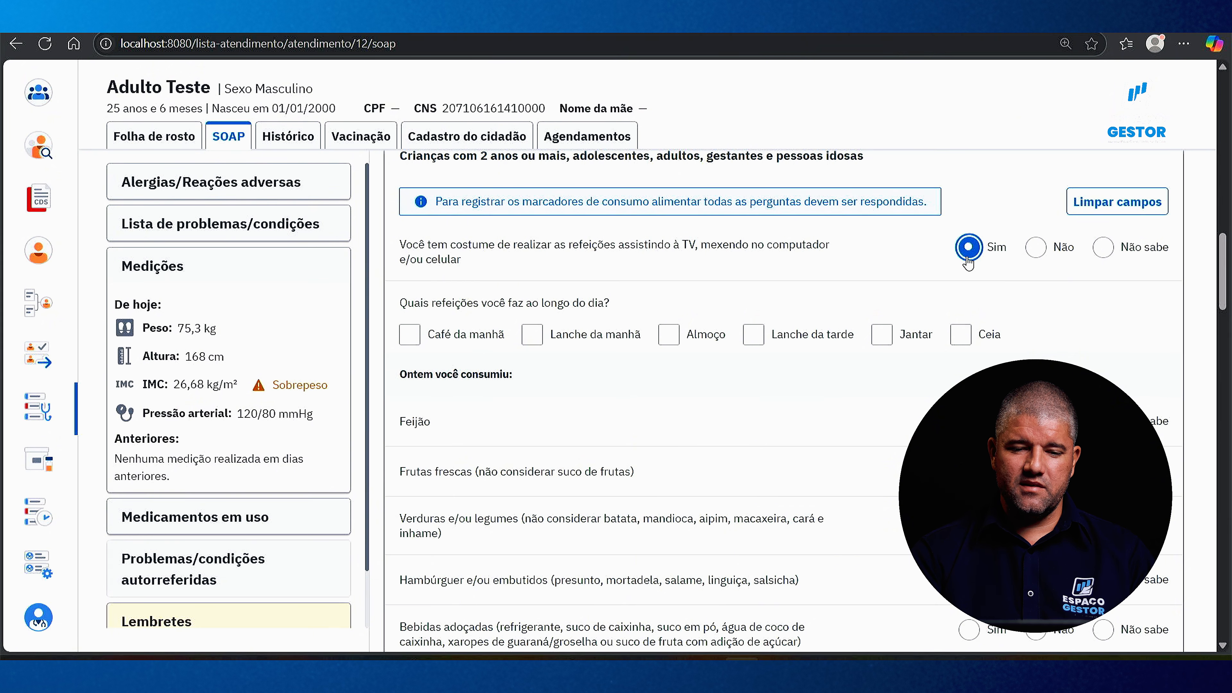
pyautogui.scroll(-2, 762, 291)
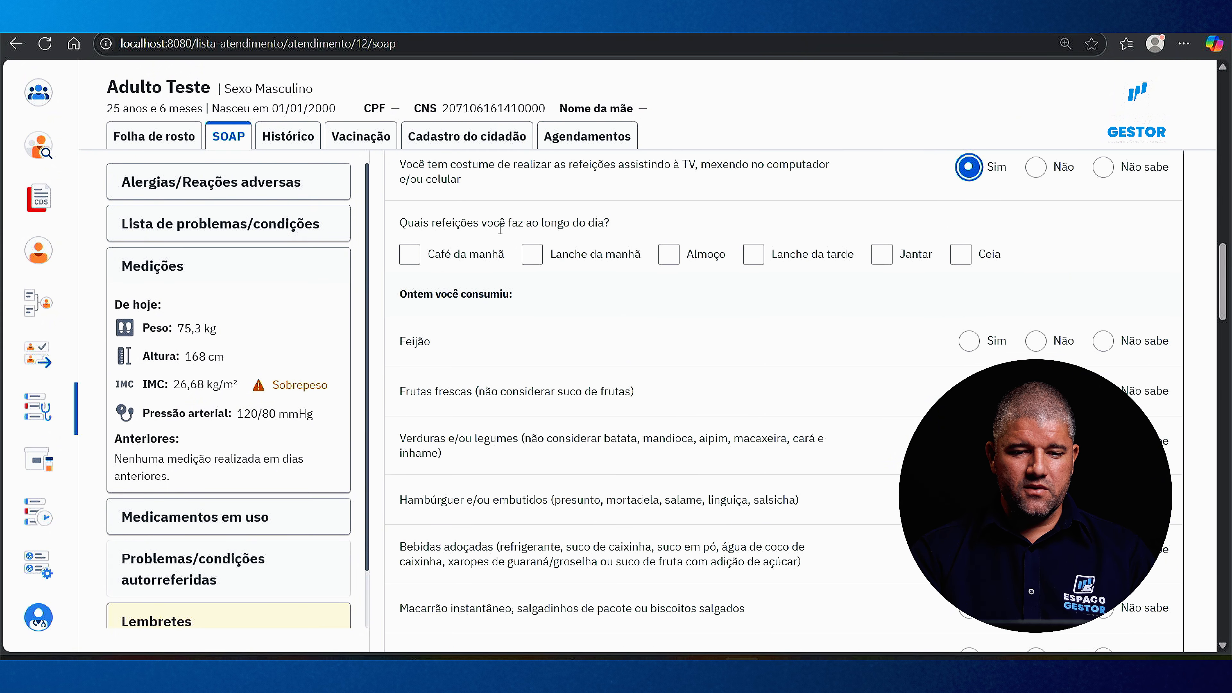
pyautogui.click(411, 254)
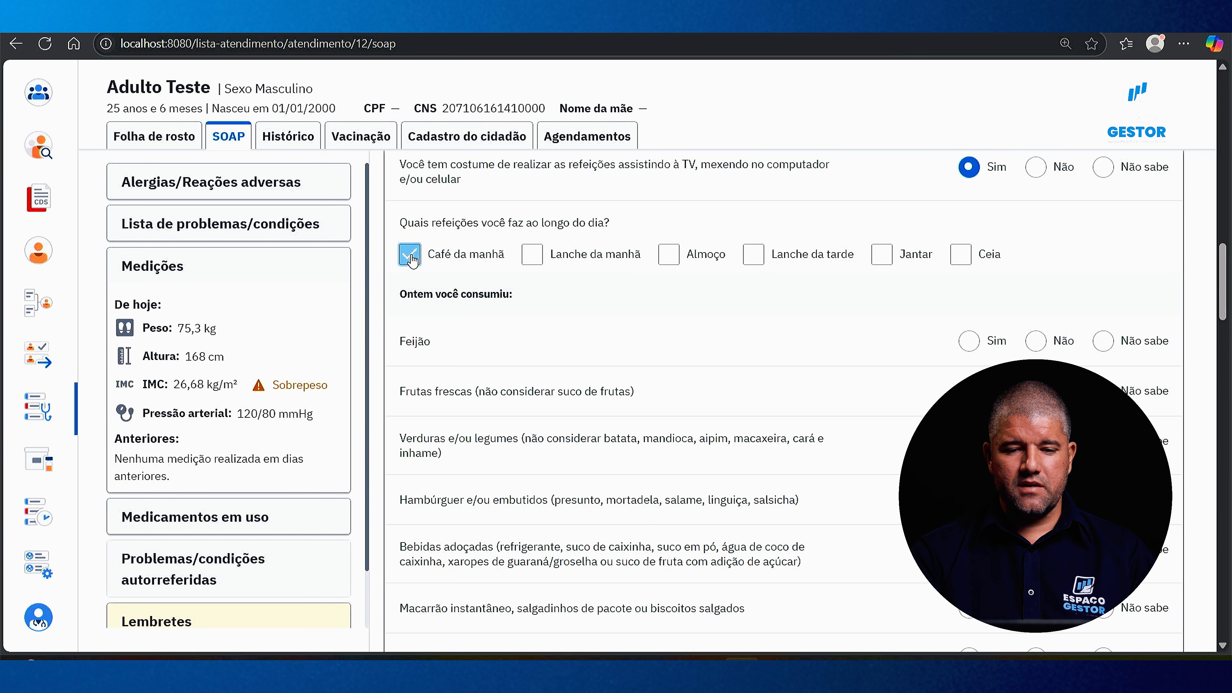
pyautogui.click(671, 256)
pyautogui.click(879, 254)
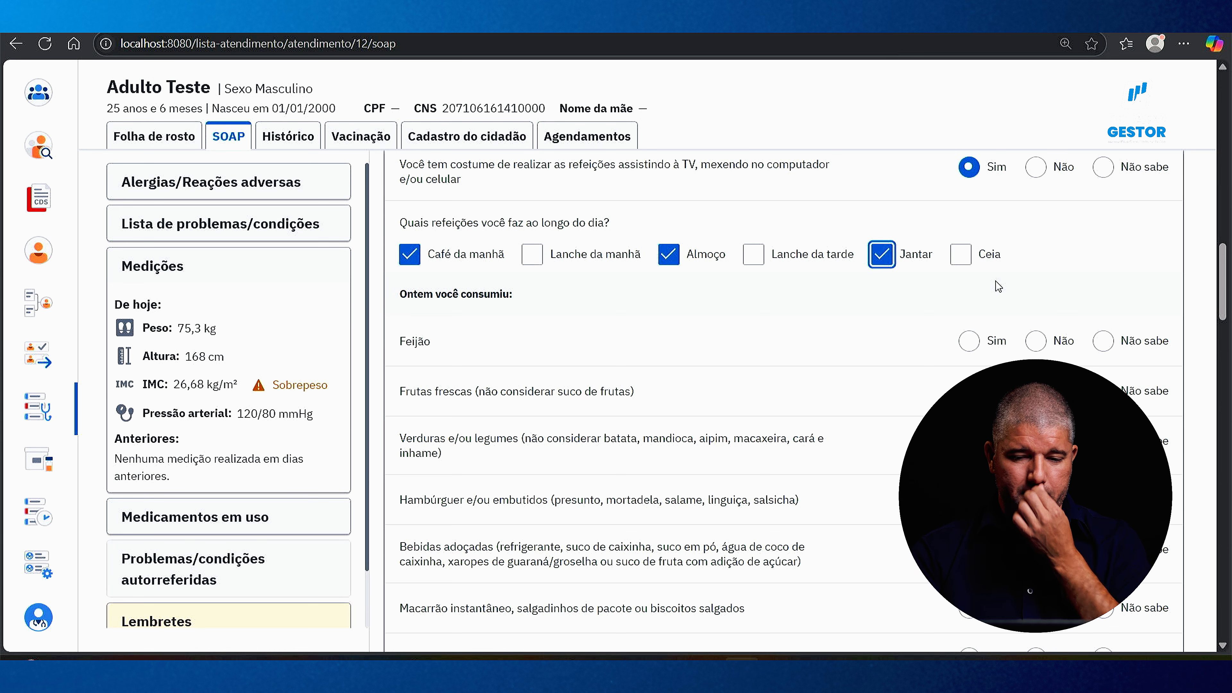
# Under Ontem você consumiu, answer Sim for Feijão and Não for both Frutas frescas and Verduras e/ou legumes
pyautogui.scroll(-2, 1018, 269)
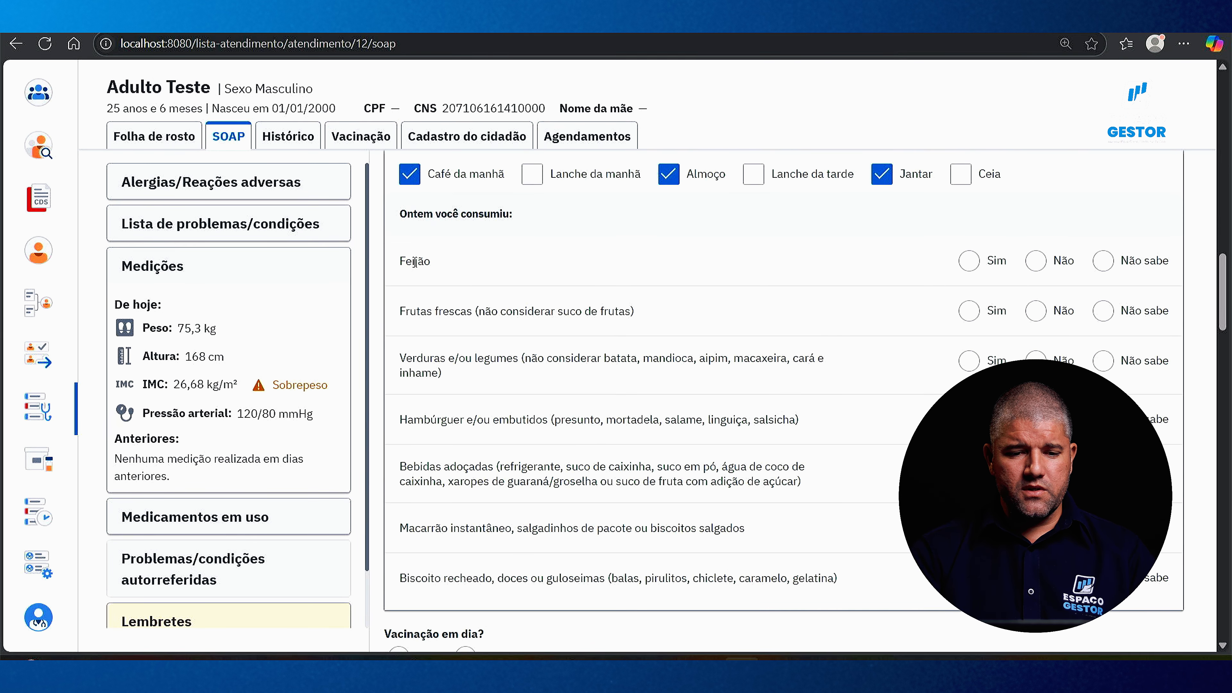
pyautogui.click(969, 261)
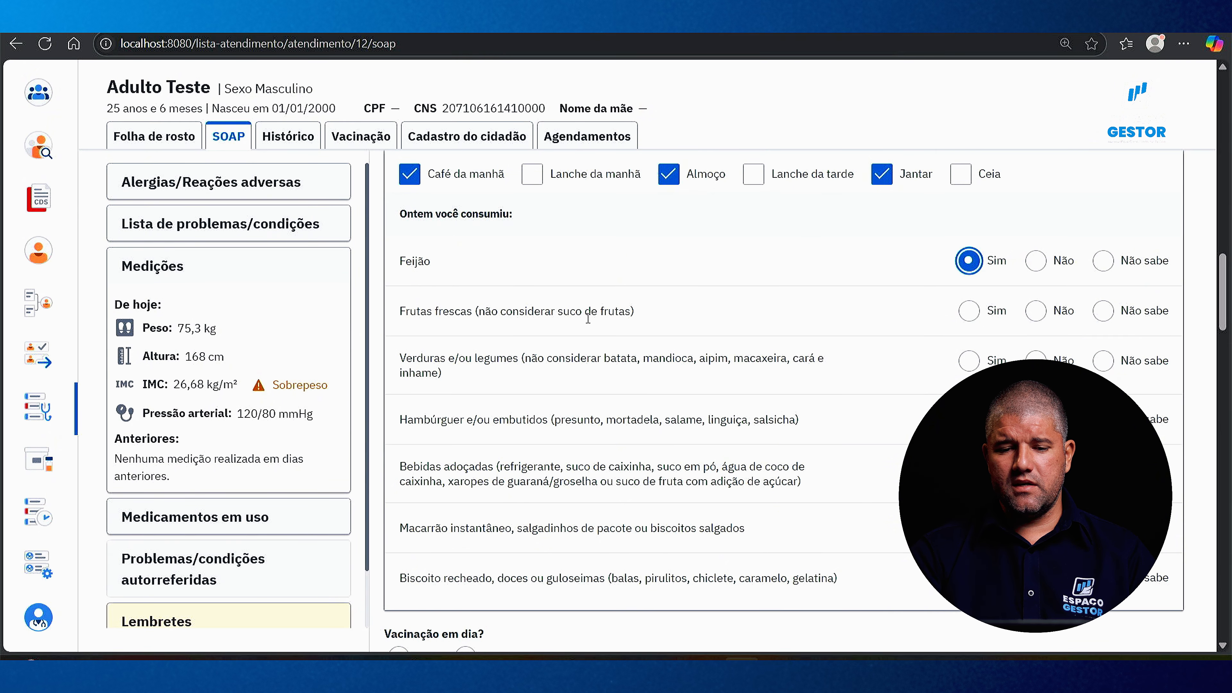
pyautogui.click(1036, 310)
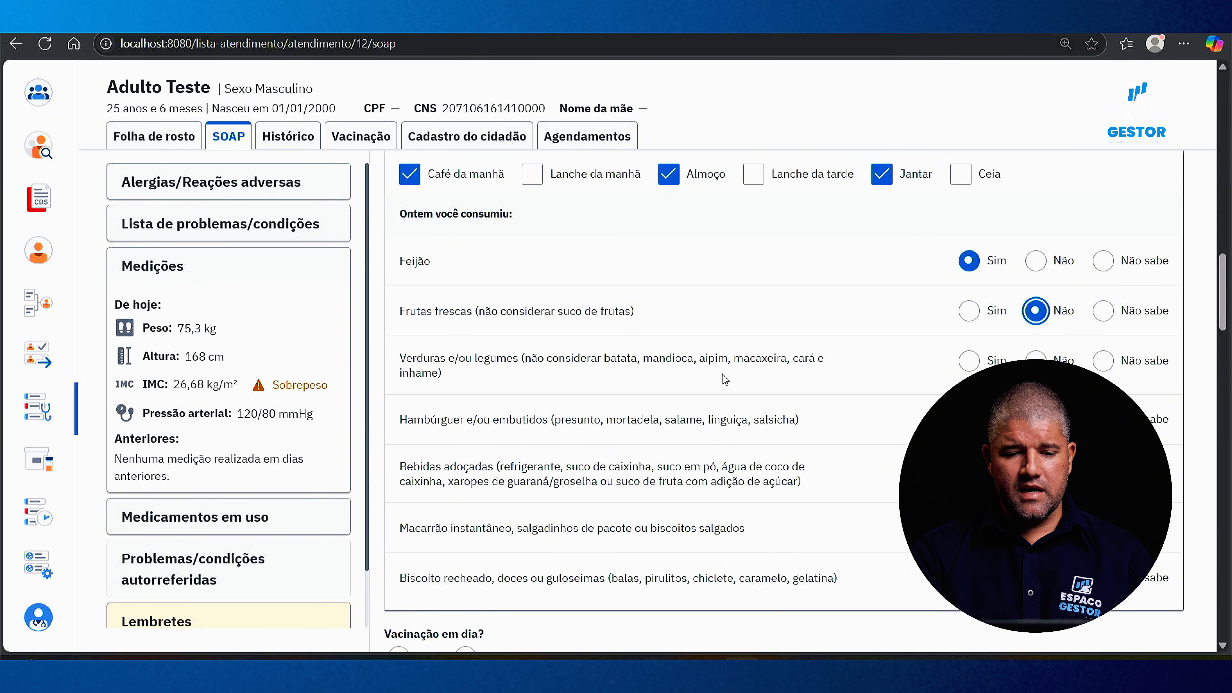
pyautogui.click(1035, 360)
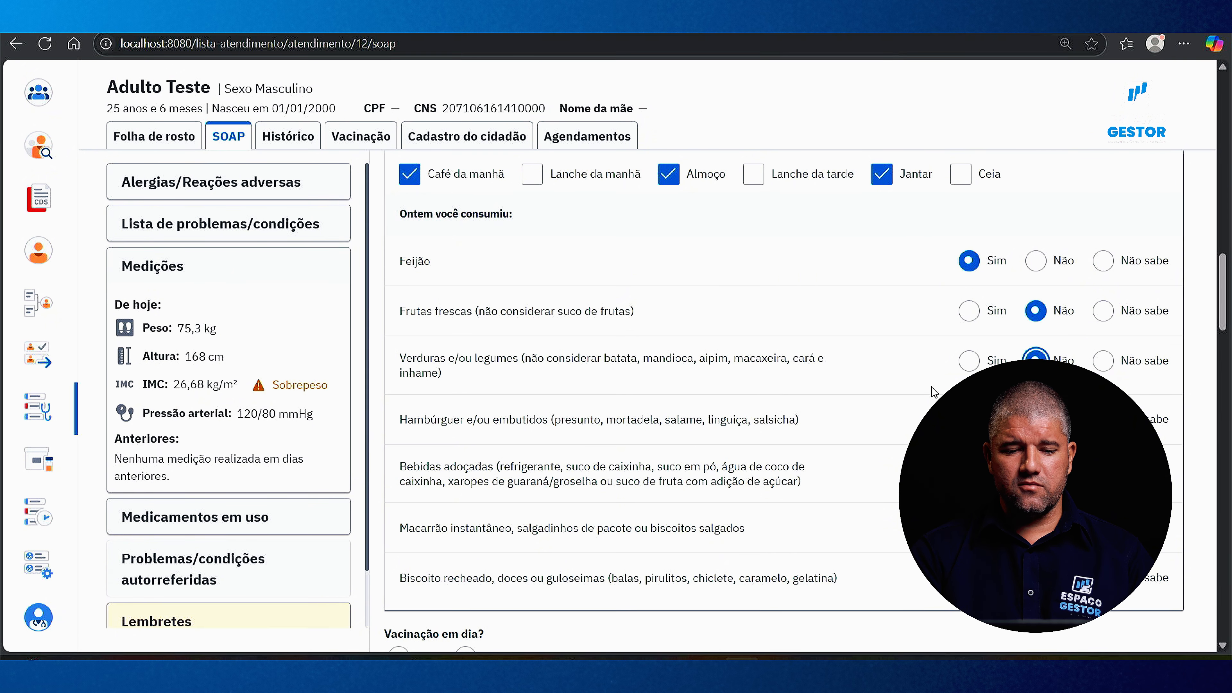
# Answer Sim for Hambúrguer e/ou embutidos, Bebidas adoçadas, Macarrão instantâneo and Biscoito recheado among the foods consumed yesterday
pyautogui.scroll(-2, 690, 411)
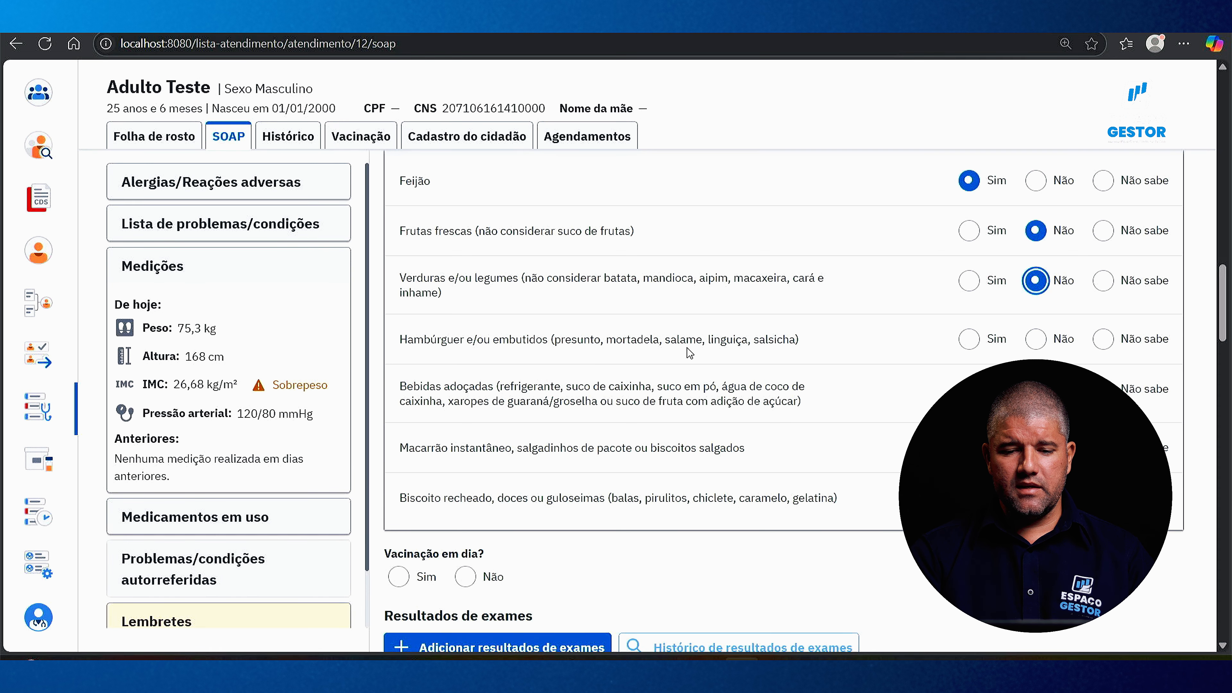
pyautogui.click(966, 342)
pyautogui.scroll(-1, 620, 369)
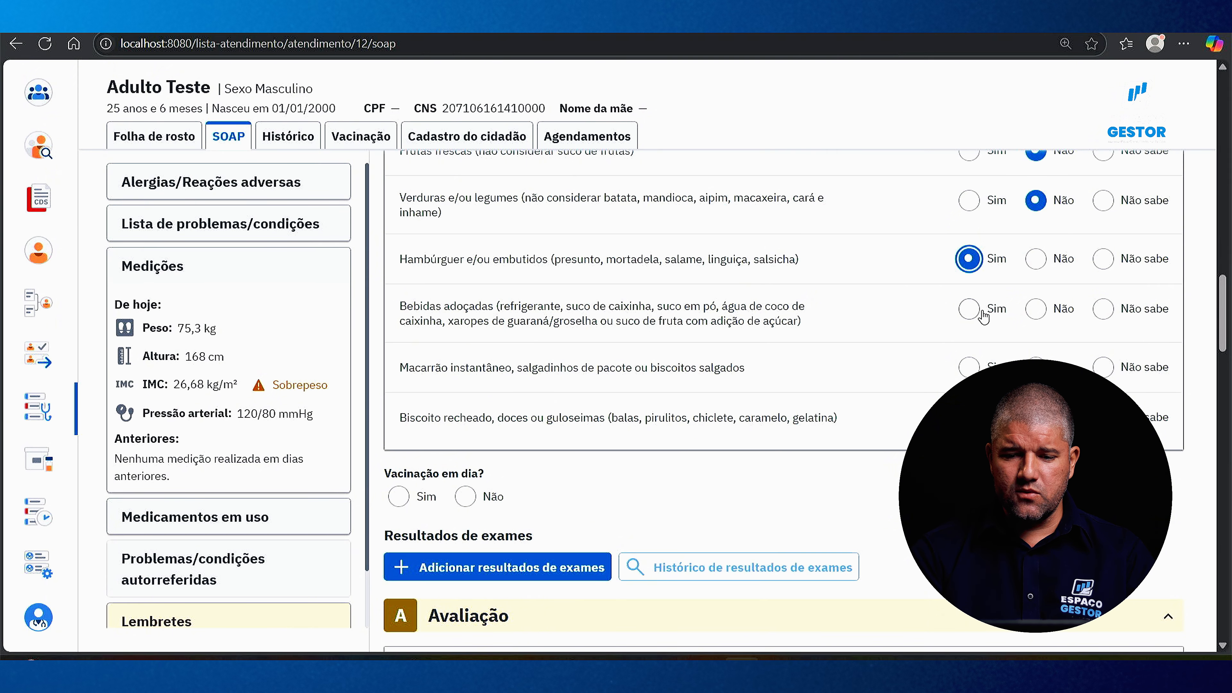
pyautogui.click(972, 310)
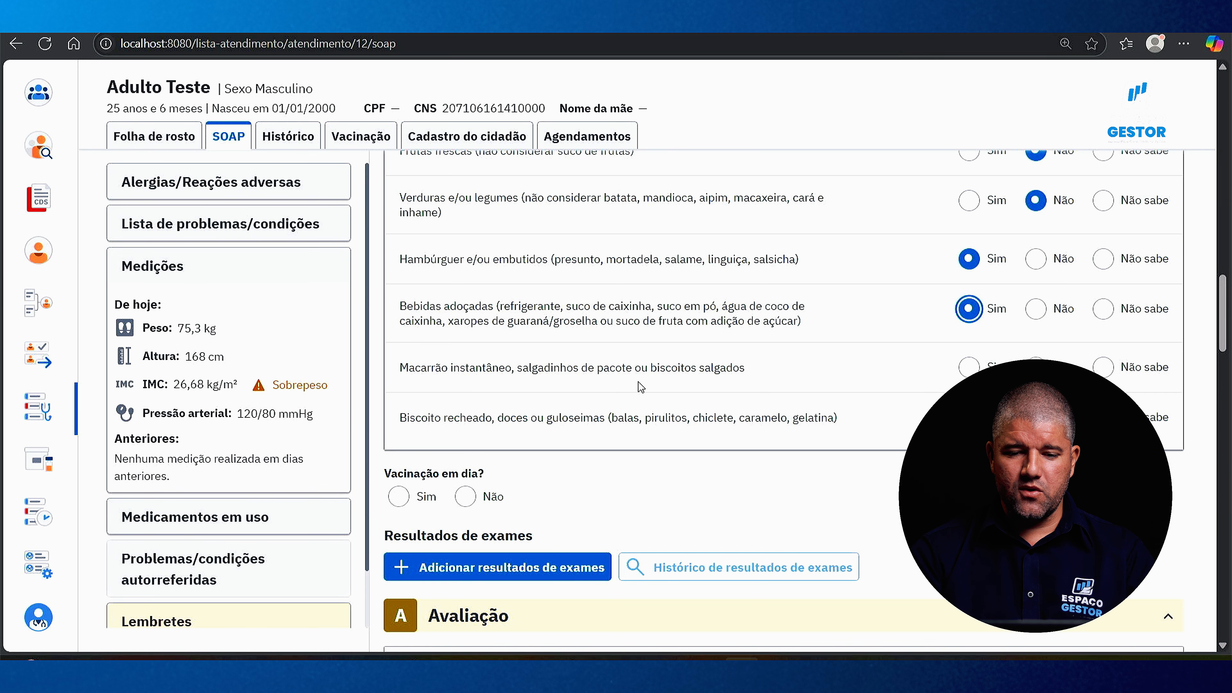
pyautogui.click(968, 368)
pyautogui.scroll(-2, 559, 397)
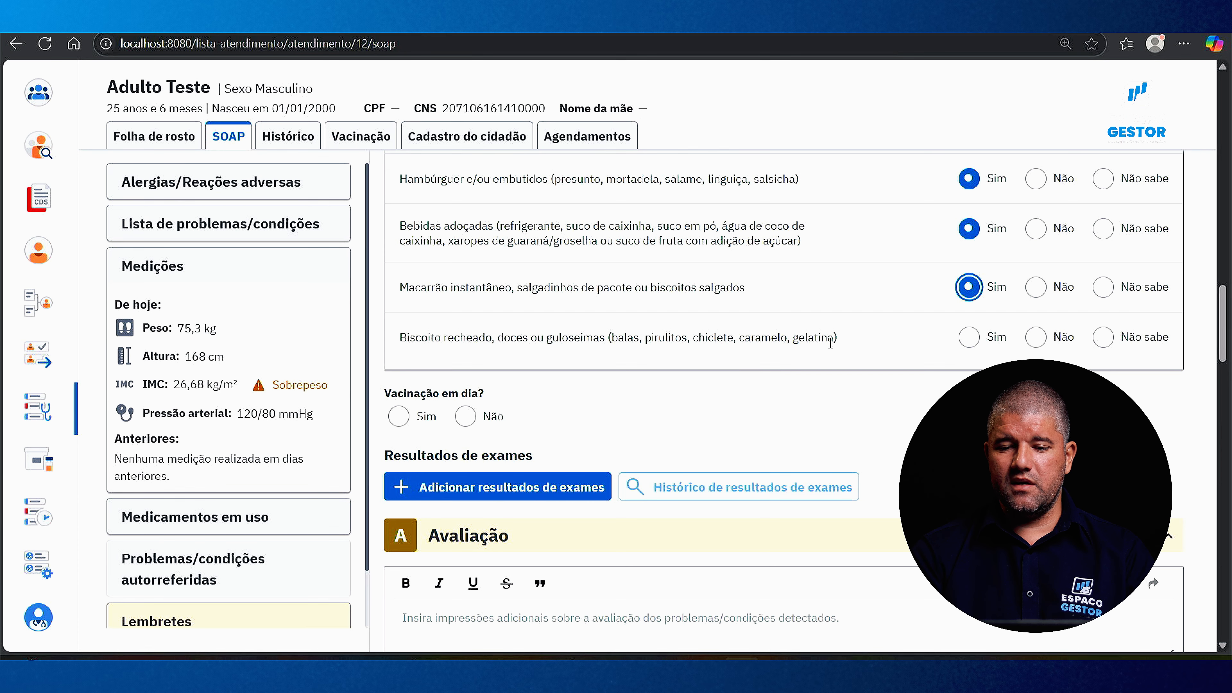
pyautogui.click(970, 338)
pyautogui.scroll(-2, 792, 372)
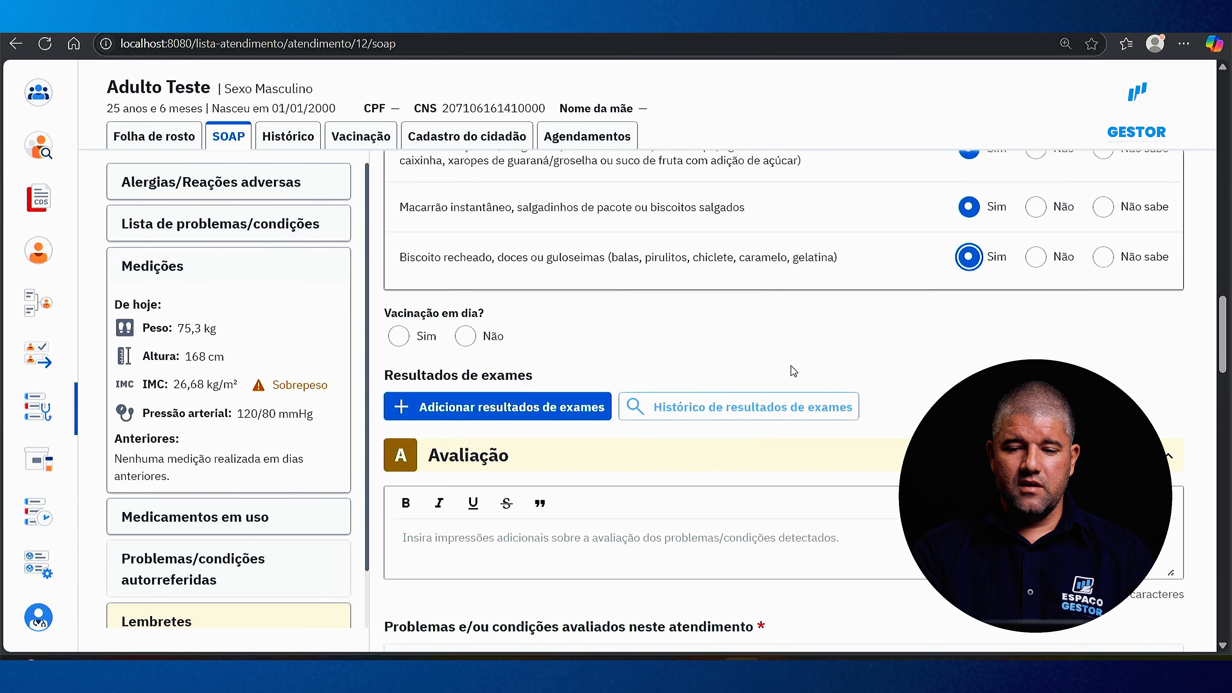
# Review the food consumption answers and mark Vacinação em dia? as Sim
pyautogui.scroll(8, 865, 329)
pyautogui.scroll(5, 864, 329)
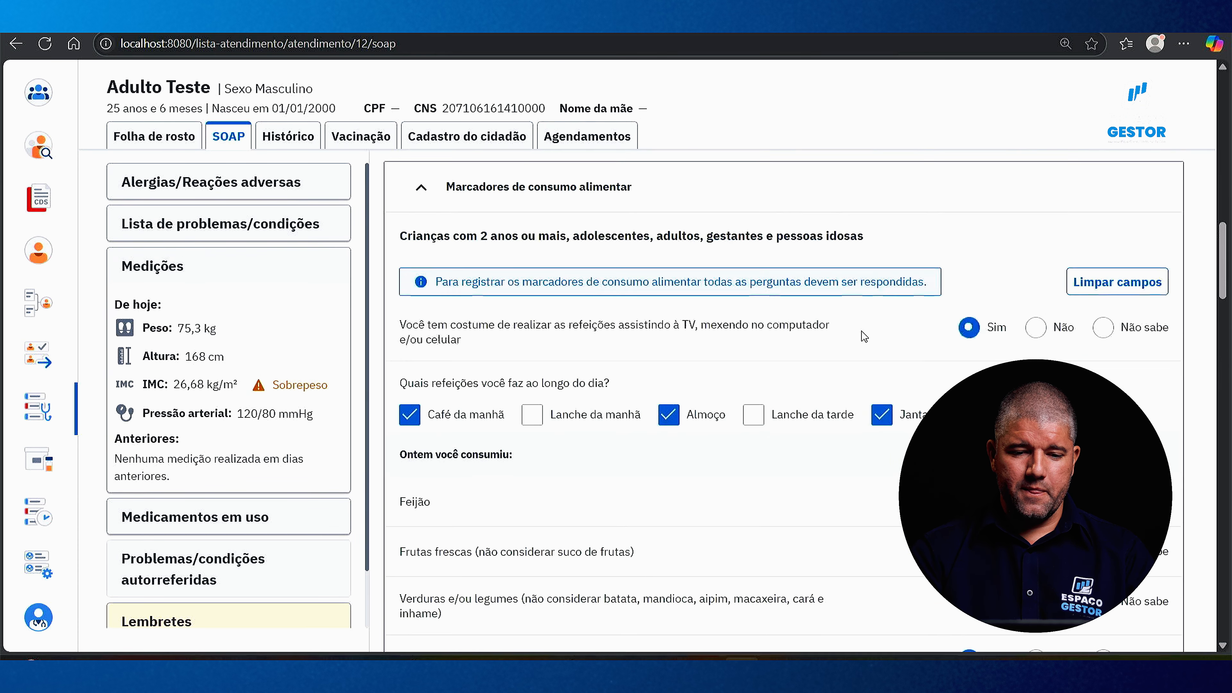
pyautogui.scroll(-8, 863, 339)
pyautogui.scroll(-5, 864, 342)
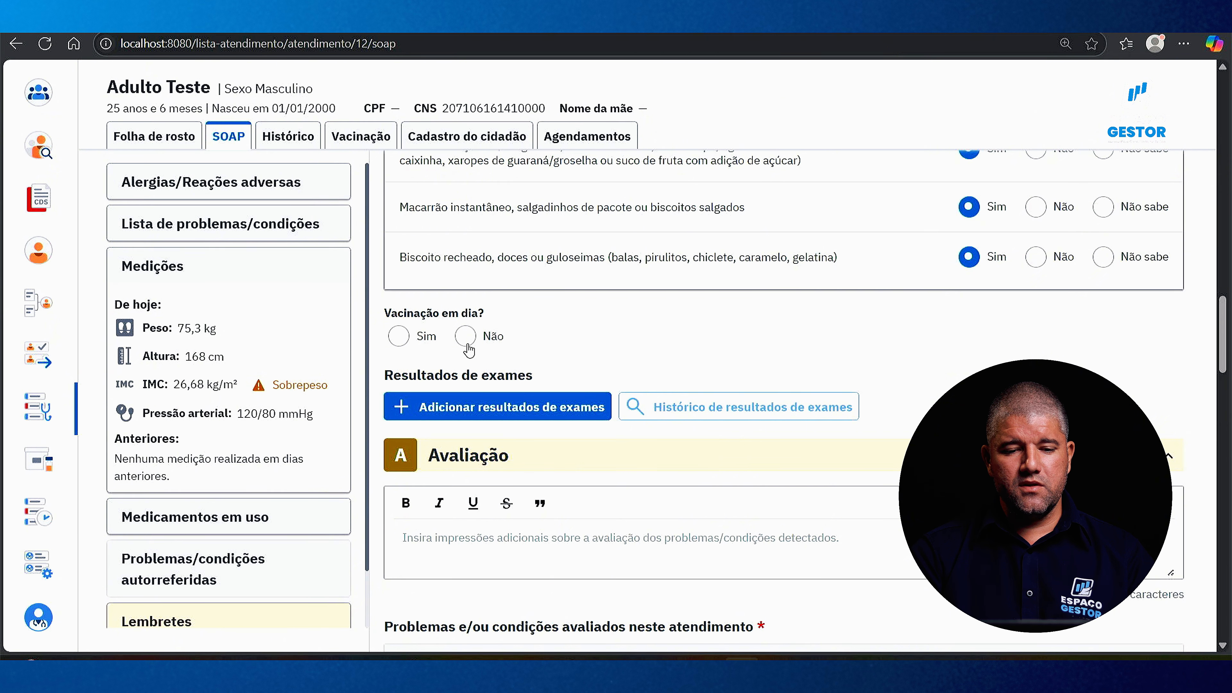
pyautogui.click(399, 336)
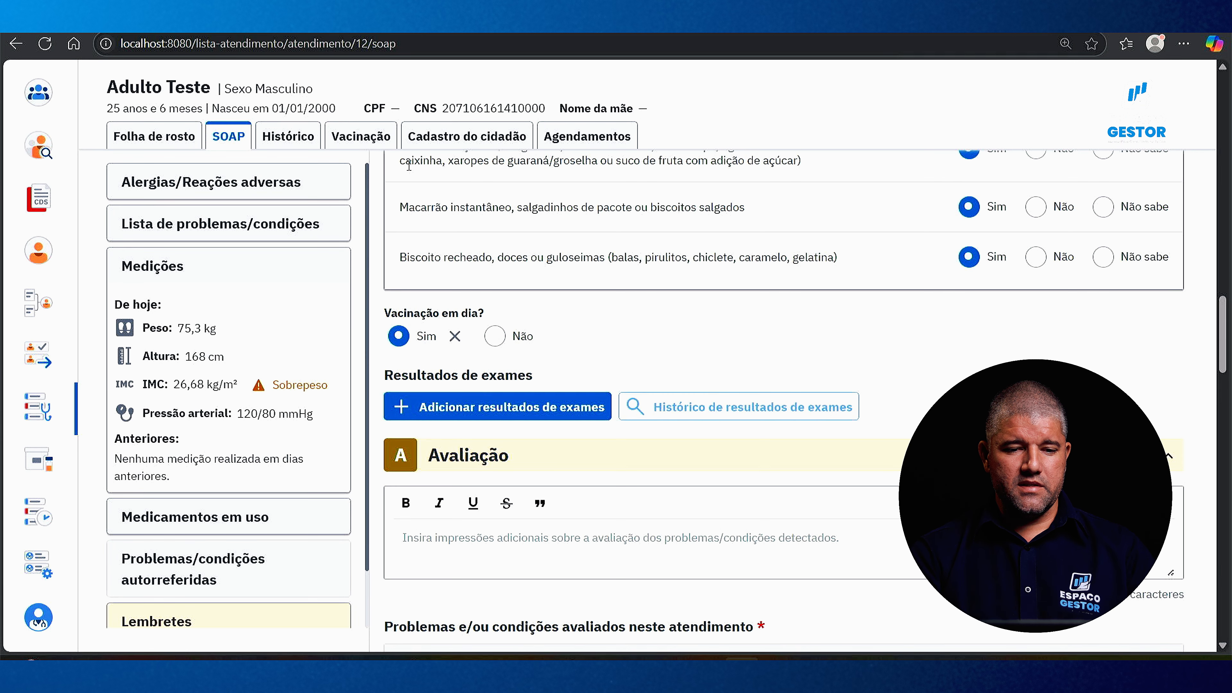
# Examine the citizen's Vacinação record for overdue doses, including Febre Amarela and Tríplice Viral, against the SOAP record
pyautogui.click(361, 137)
pyautogui.scroll(-5, 365, 141)
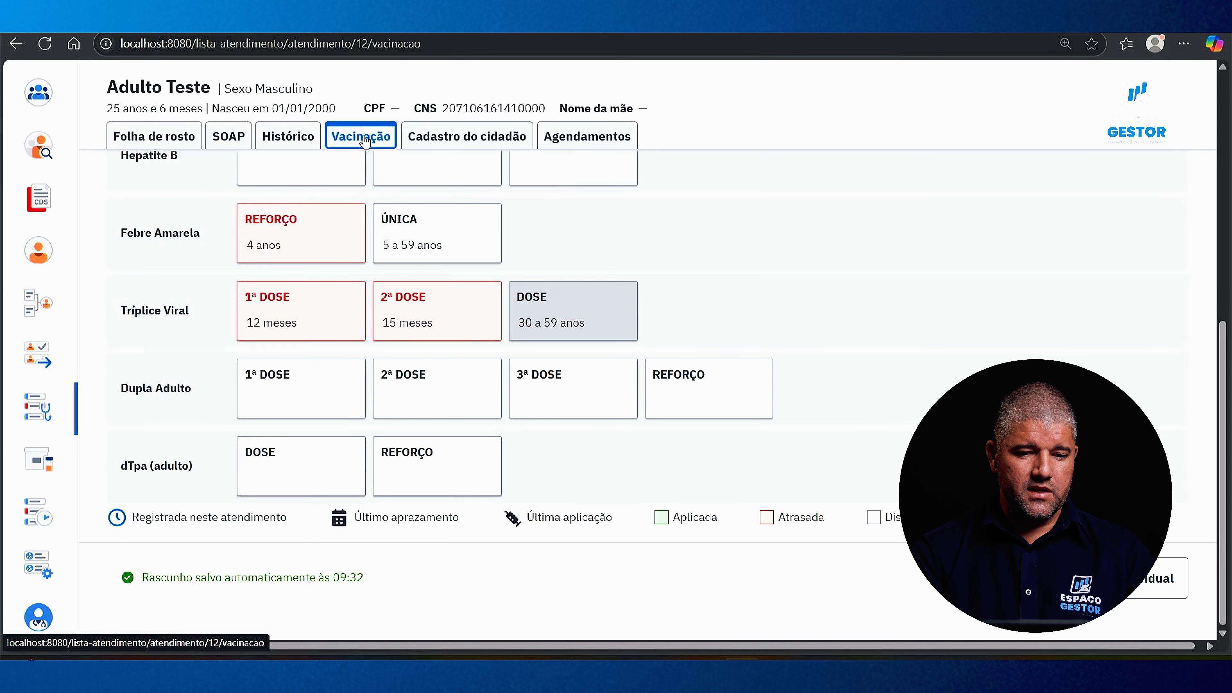
pyautogui.scroll(3, 369, 243)
pyautogui.scroll(-1, 356, 291)
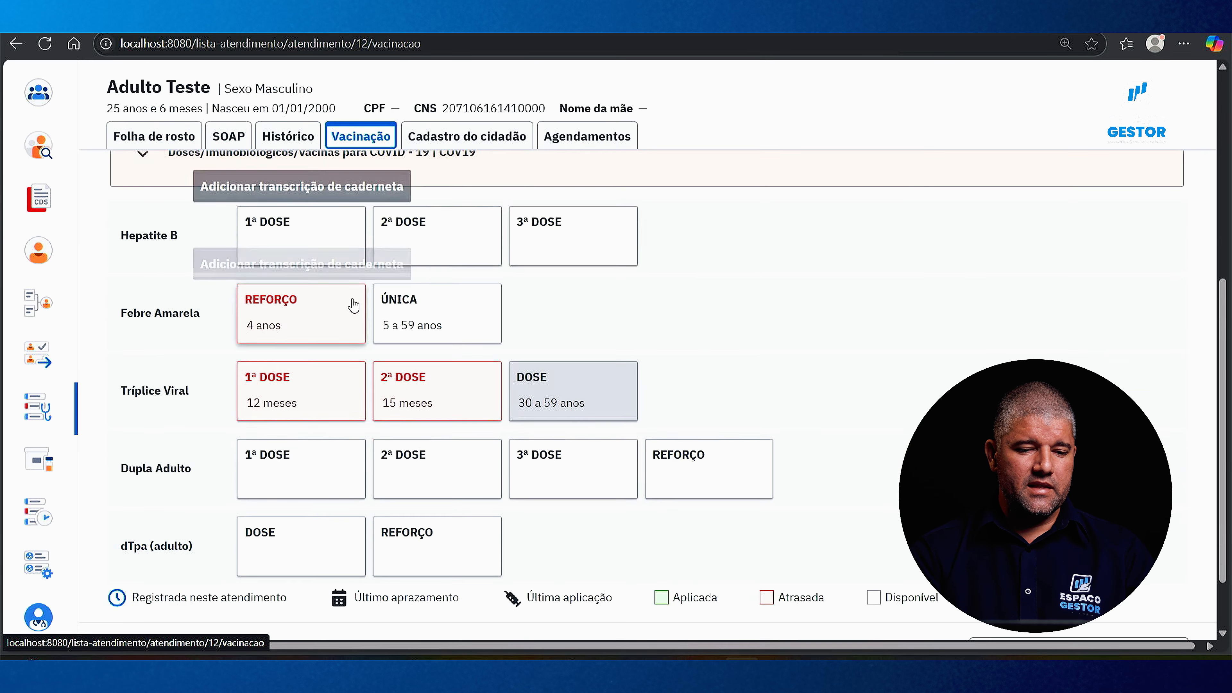
pyautogui.scroll(-1, 352, 305)
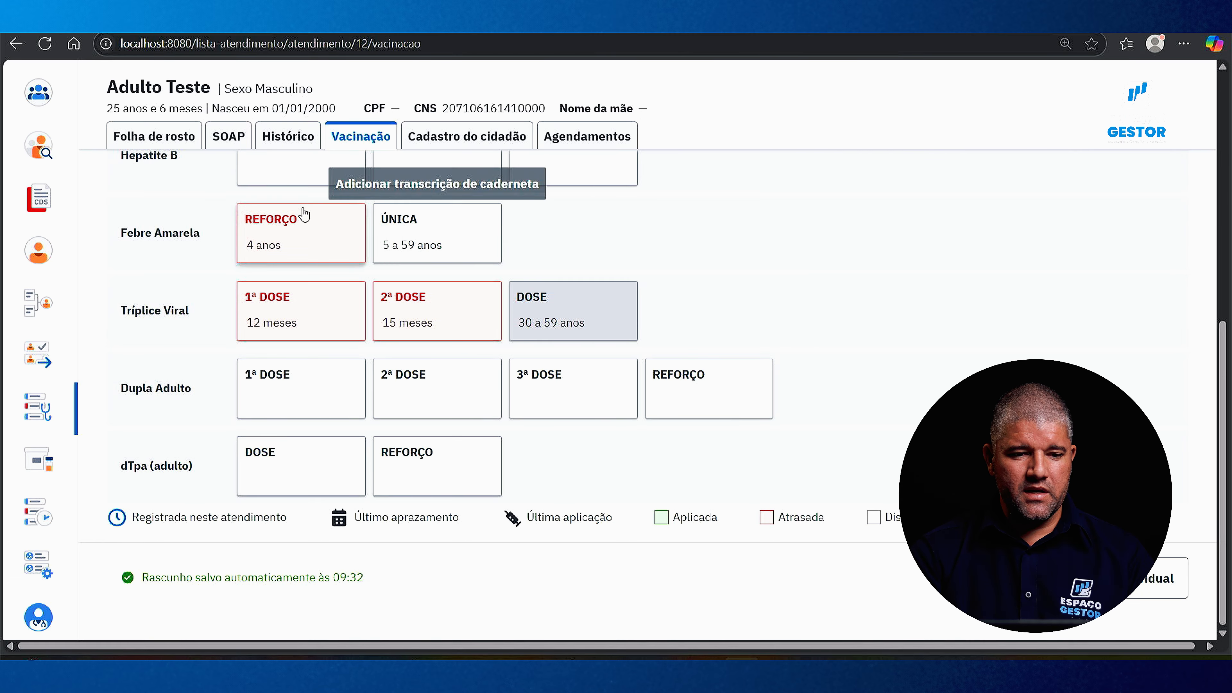
pyautogui.click(229, 137)
pyautogui.scroll(-7, 659, 336)
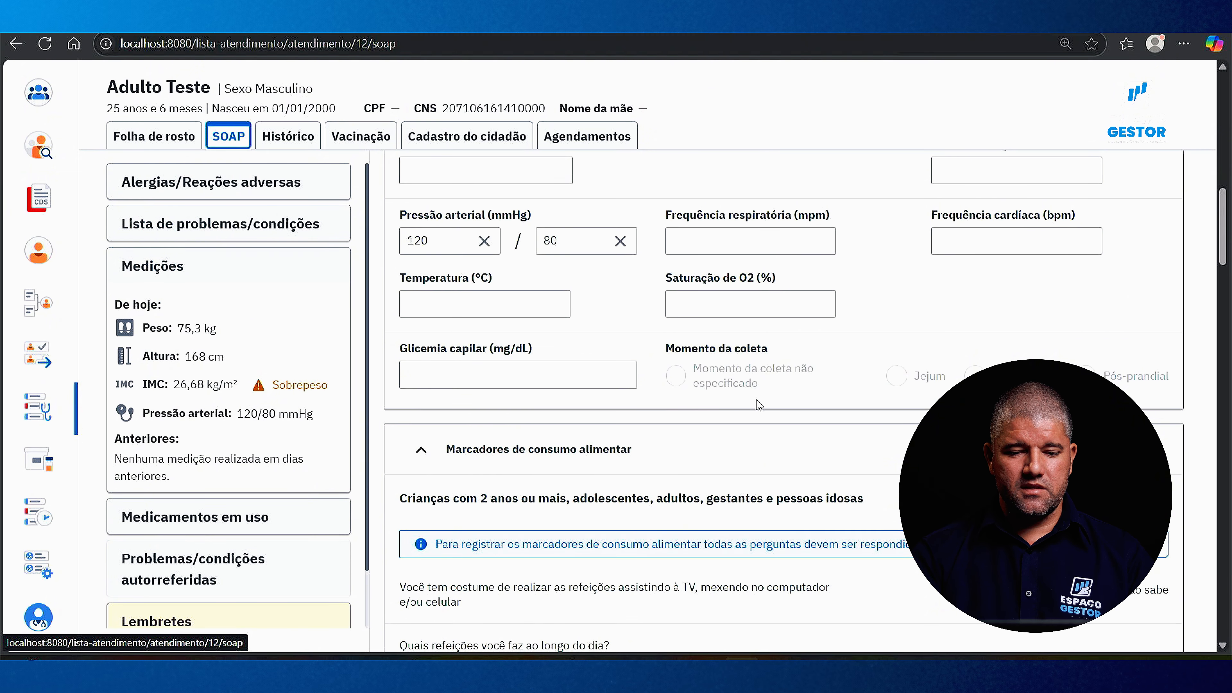
pyautogui.scroll(-2, 761, 402)
pyautogui.scroll(2, 761, 403)
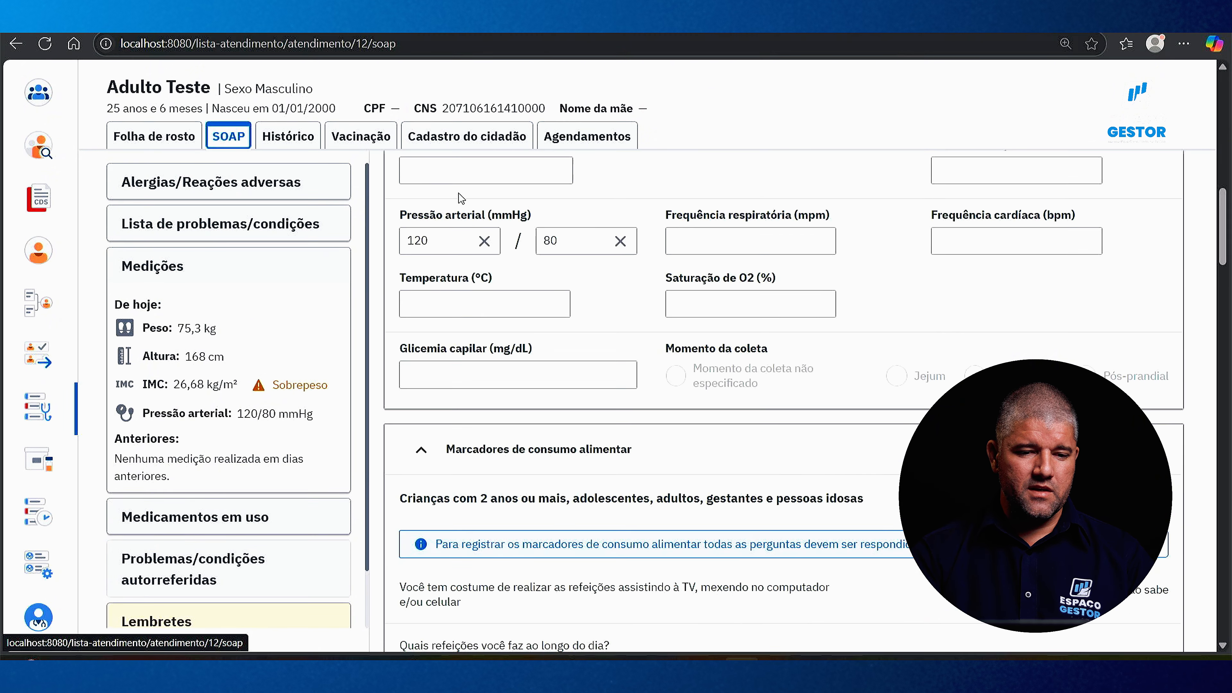
pyautogui.click(347, 137)
pyautogui.scroll(2, 349, 278)
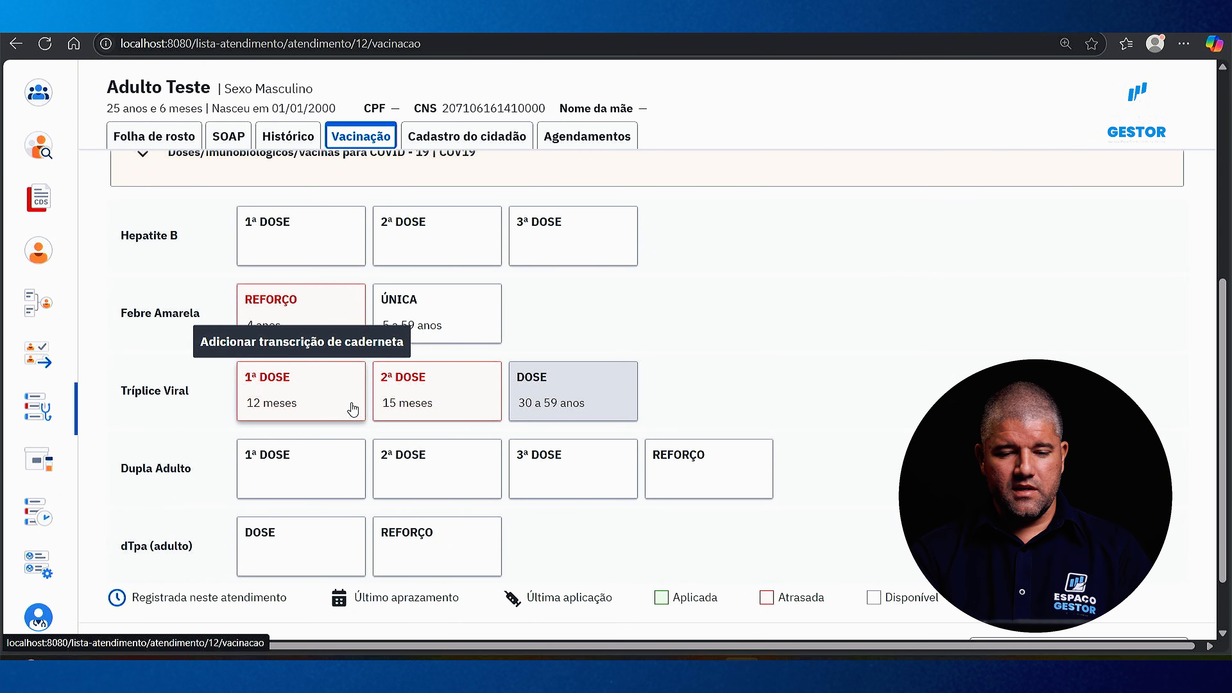
pyautogui.scroll(-2, 757, 315)
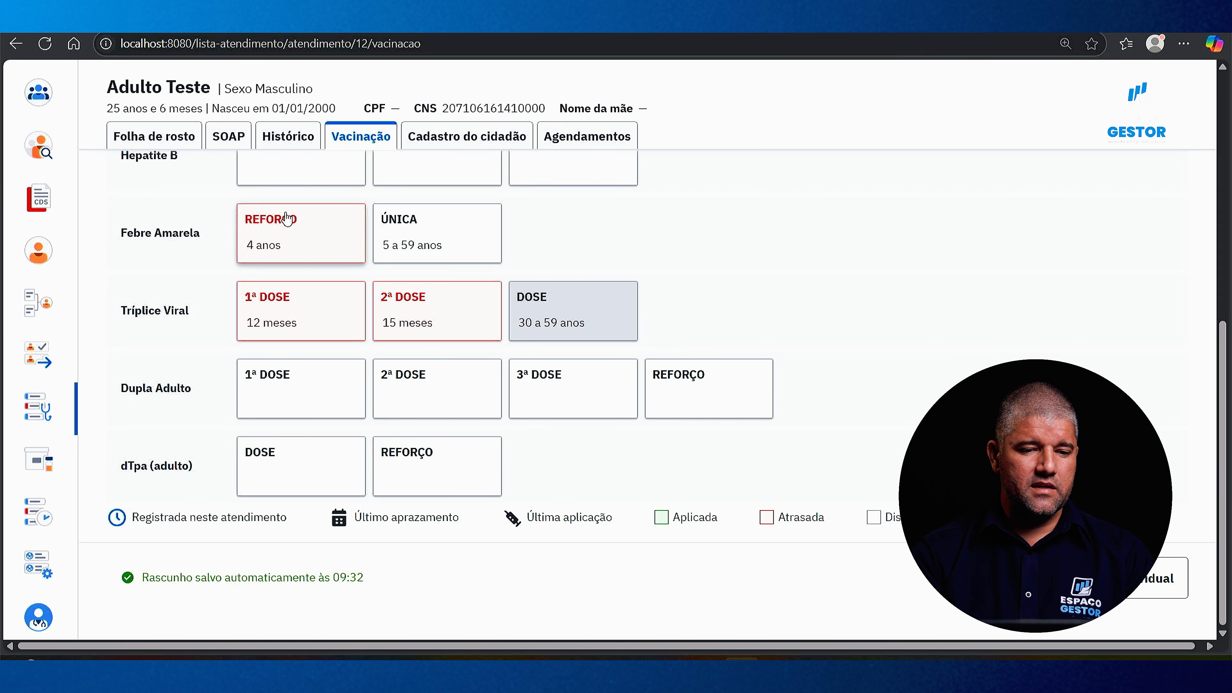
# Return to the SOAP record and change the Vacinação em dia? answer to Não
pyautogui.click(227, 135)
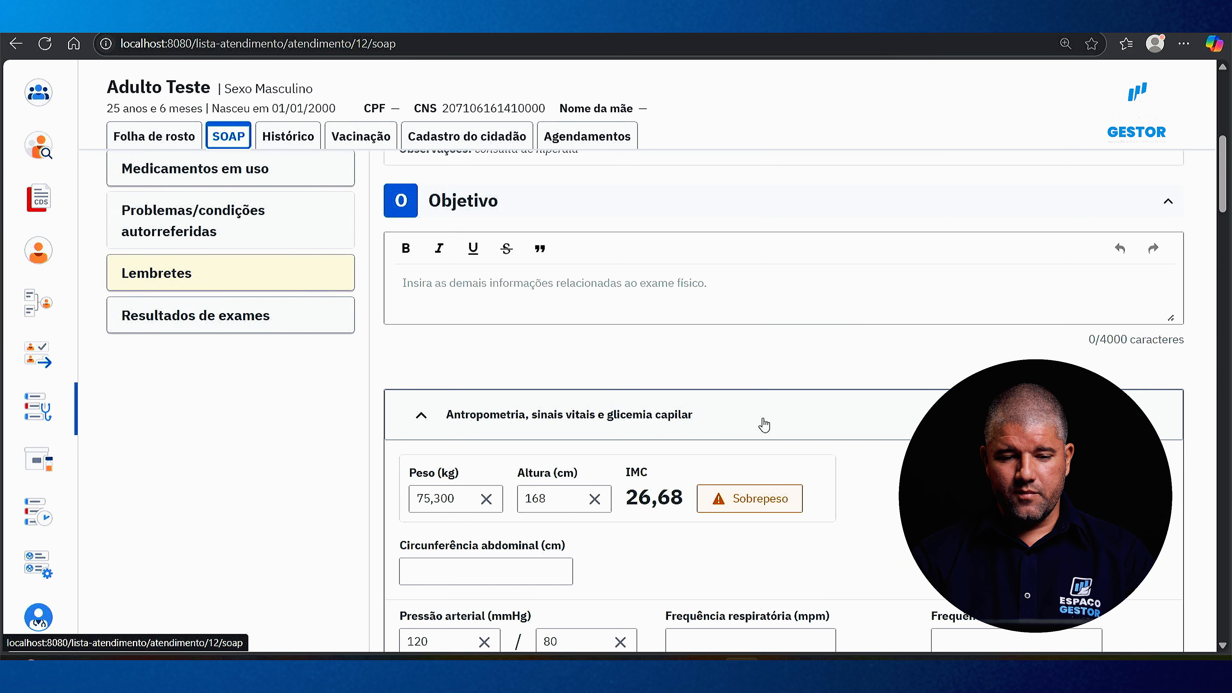
pyautogui.scroll(-10, 765, 424)
pyautogui.scroll(-12, 589, 402)
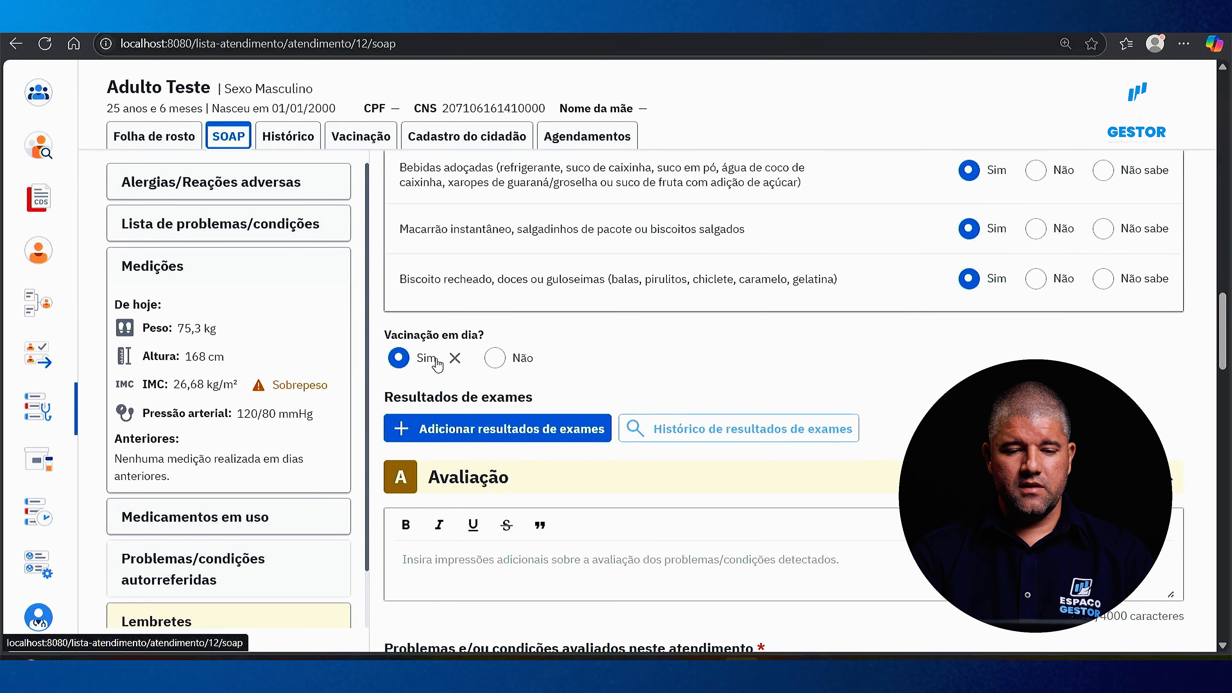
pyautogui.click(495, 358)
pyautogui.scroll(-5, 627, 394)
pyautogui.scroll(2, 641, 368)
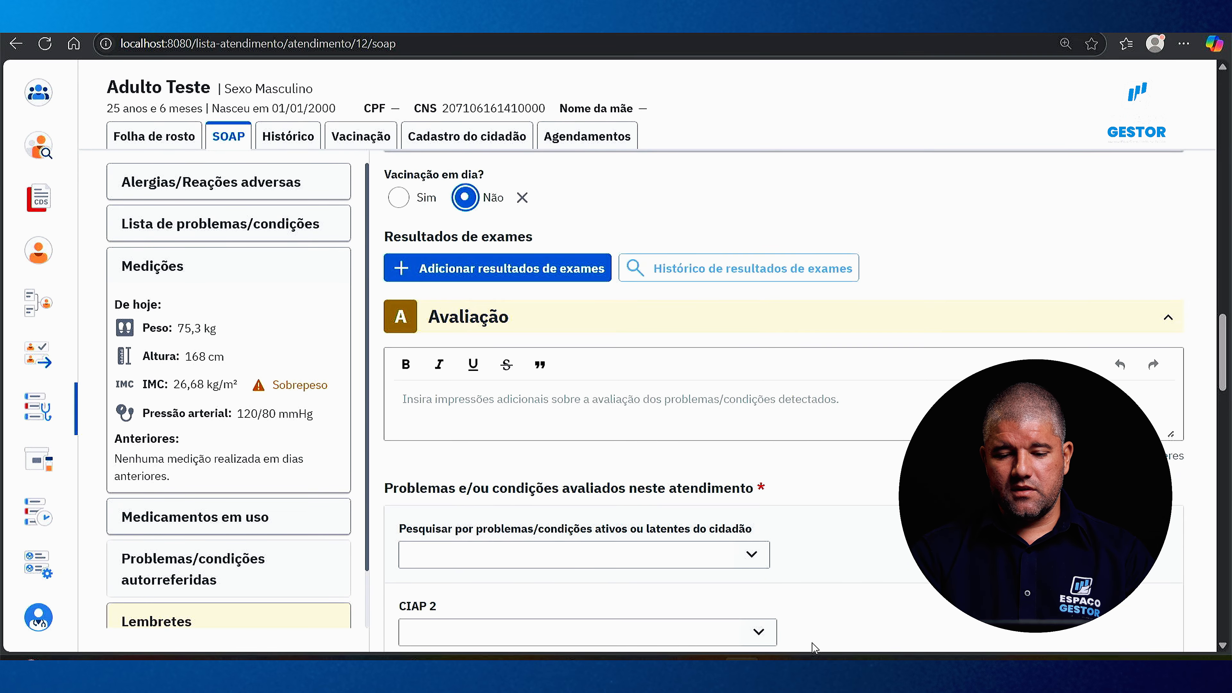
# Switch to the indicator PDF and read the Boas práticas de acompanhamento/cuidado items, selecting the text of item (A) about the consultation
pyautogui.click(847, 669)
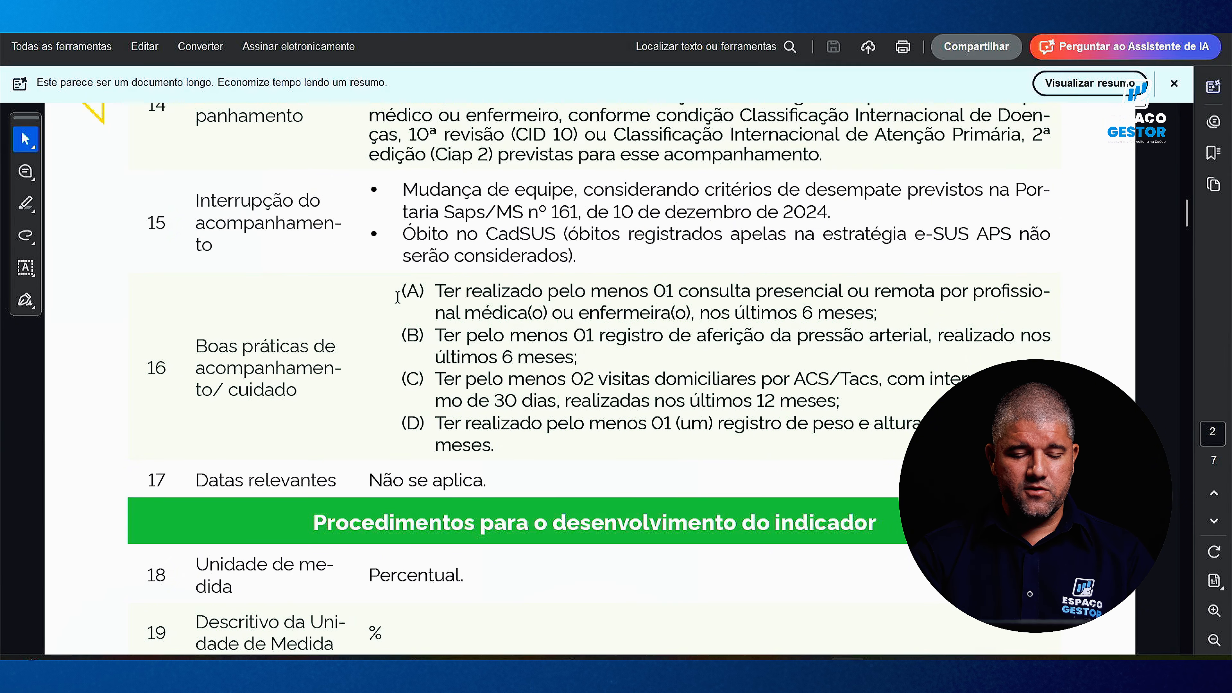
pyautogui.scroll(-1, 398, 296)
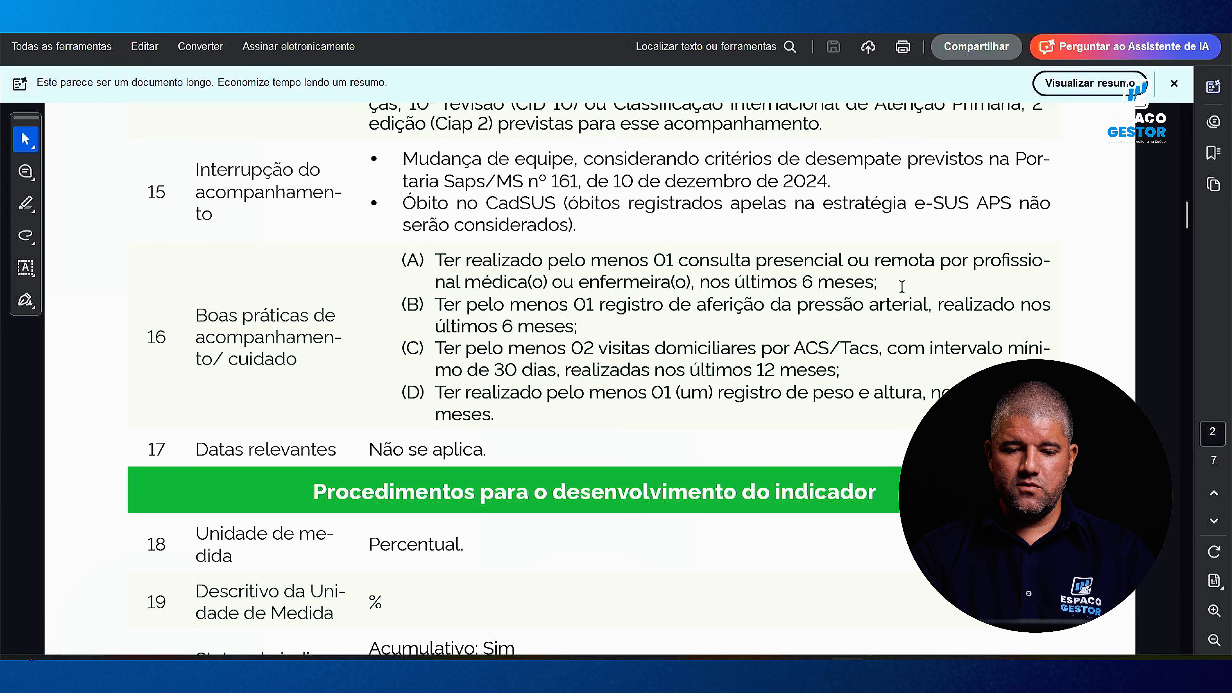
pyautogui.moveTo(882, 284); pyautogui.dragTo(464, 262)
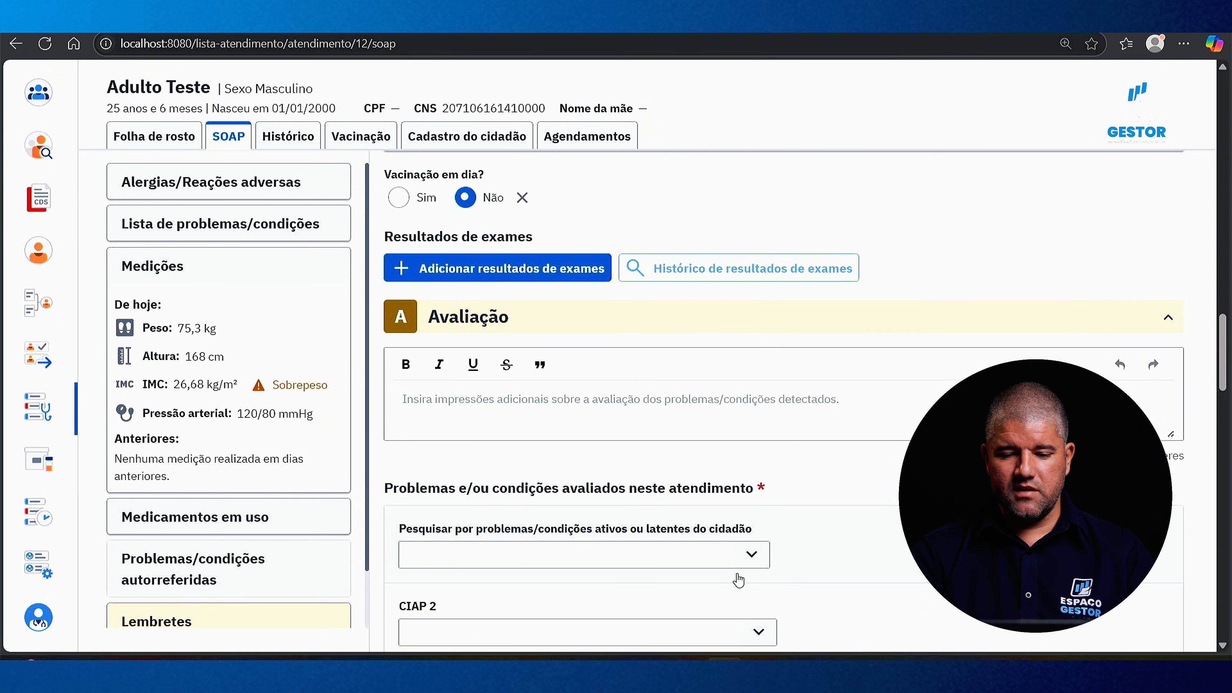
pyautogui.moveTo(830, 658)
pyautogui.click(708, 573)
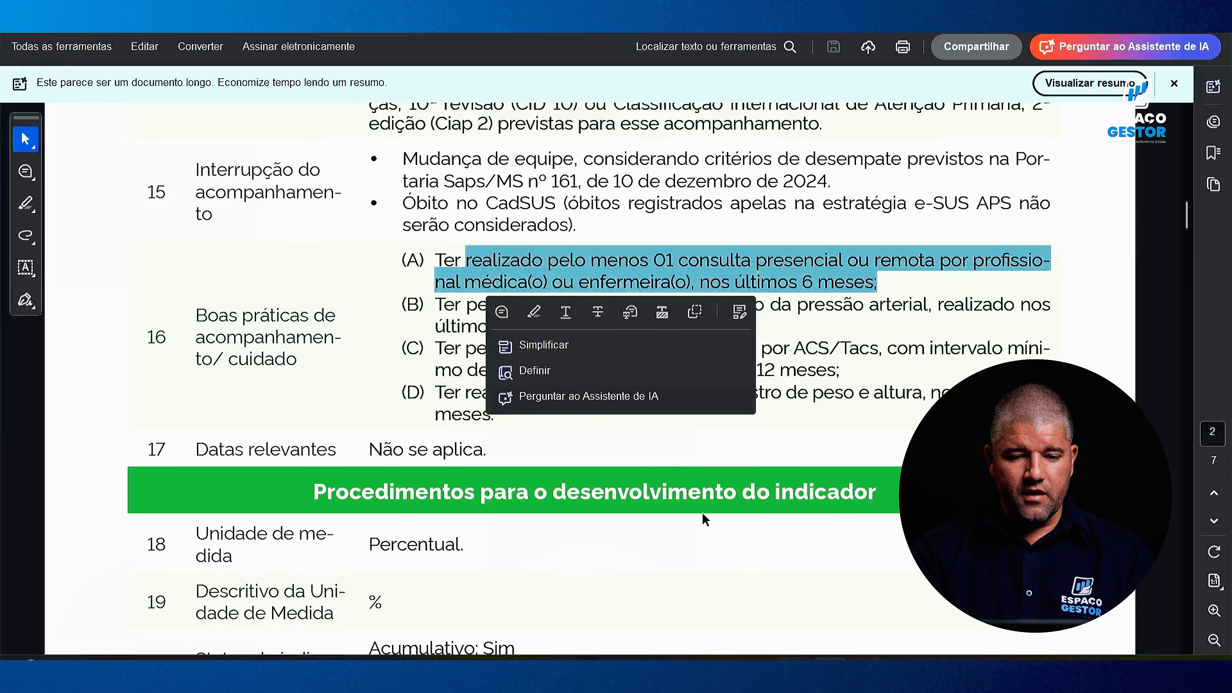
pyautogui.click(422, 315)
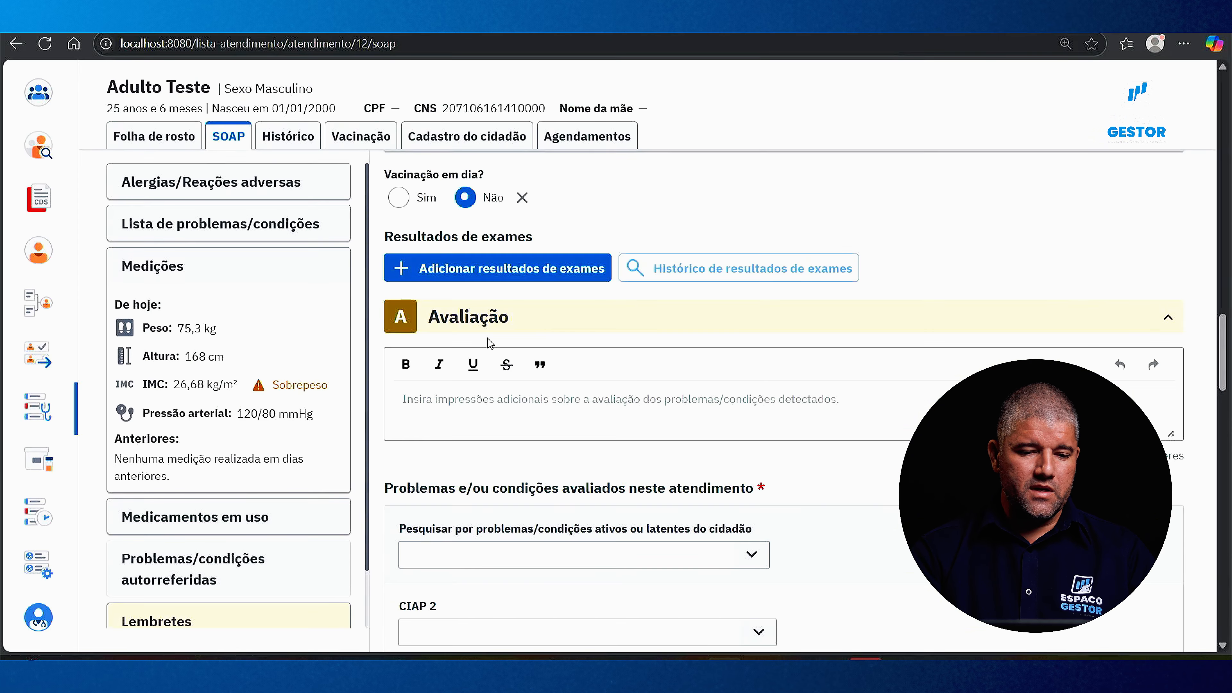
# Switch back to the SOAP record and check the weight, height and blood pressure entries in Antropometria, sinais vitais e glicemia capilar
pyautogui.scroll(10, 519, 327)
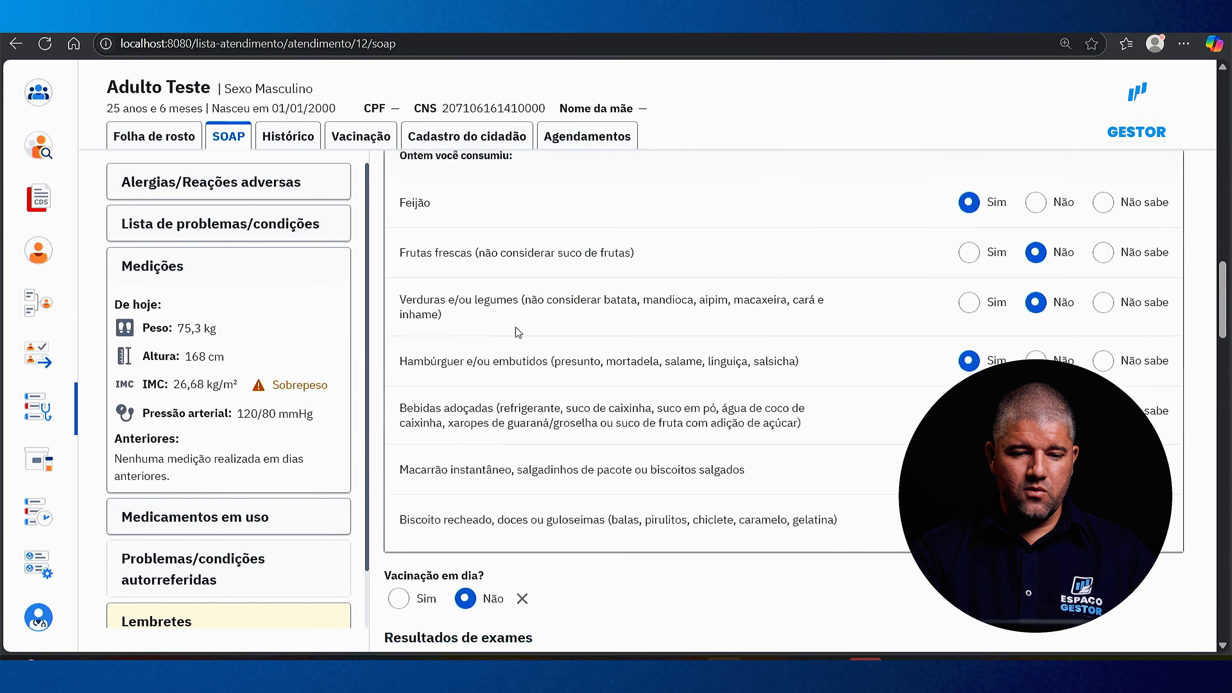
pyautogui.scroll(10, 518, 328)
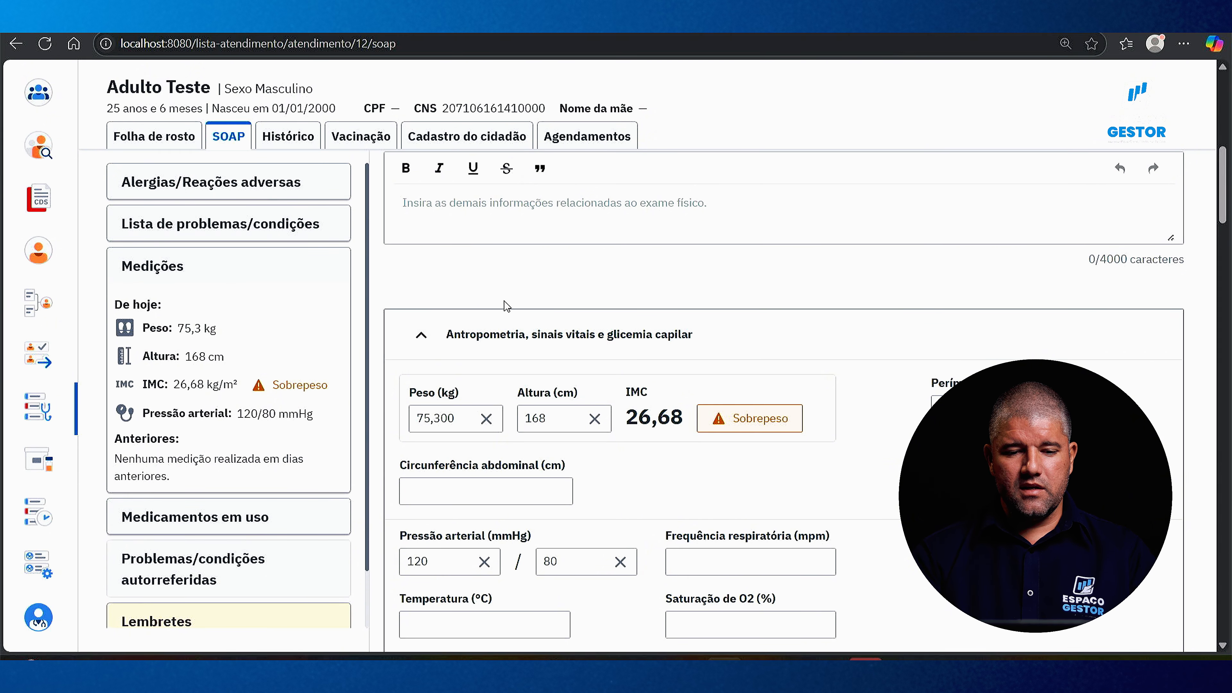
pyautogui.scroll(-3, 503, 312)
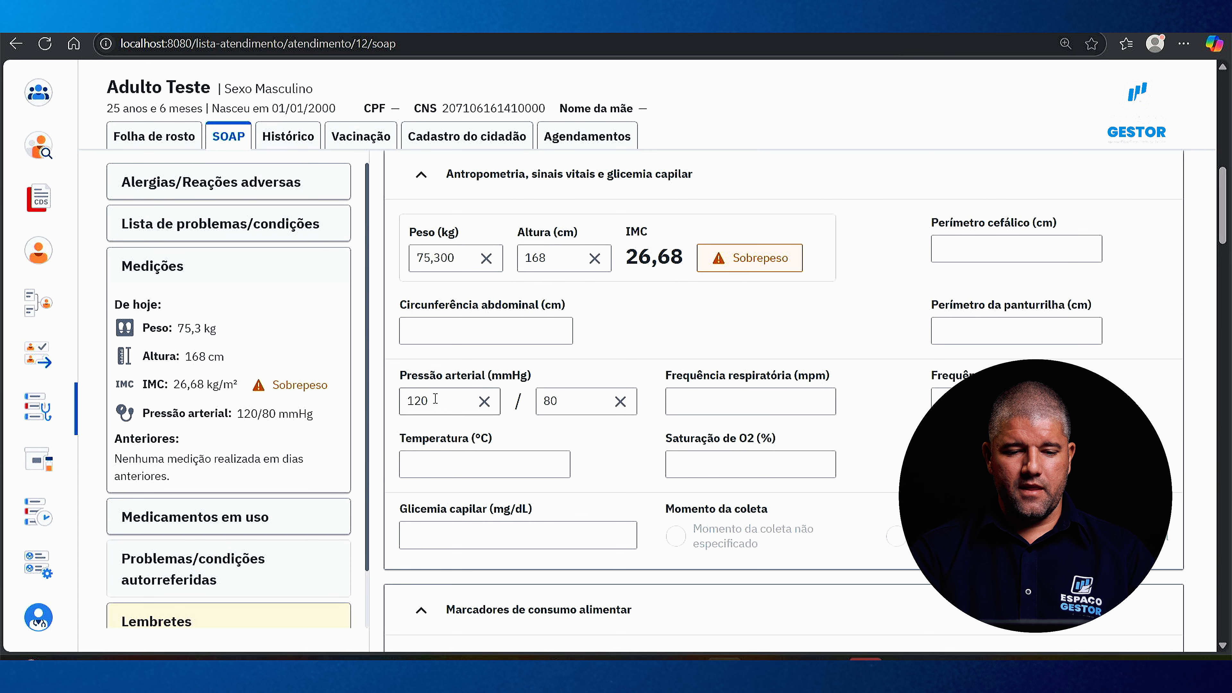
pyautogui.click(466, 404)
pyautogui.scroll(-2, 466, 404)
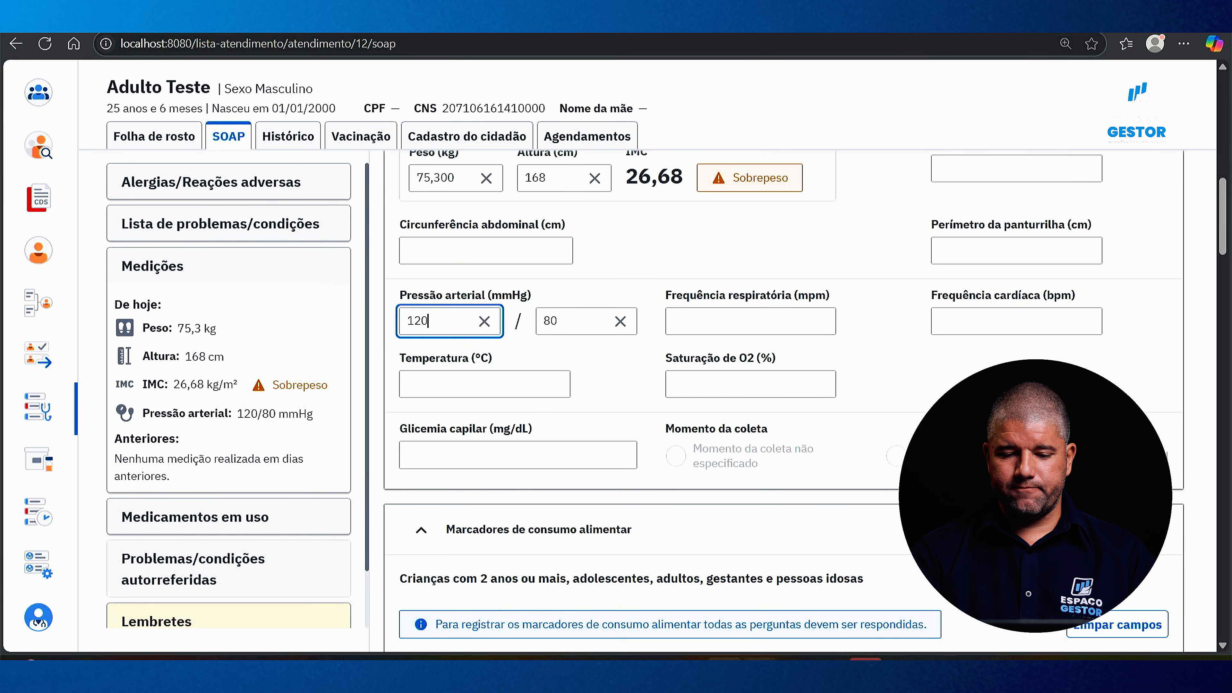
# Read good practice (C) on ACS/Tacs home visits in the indicator PDF, selecting its text, and return to the SOAP vital signs
pyautogui.click(829, 658)
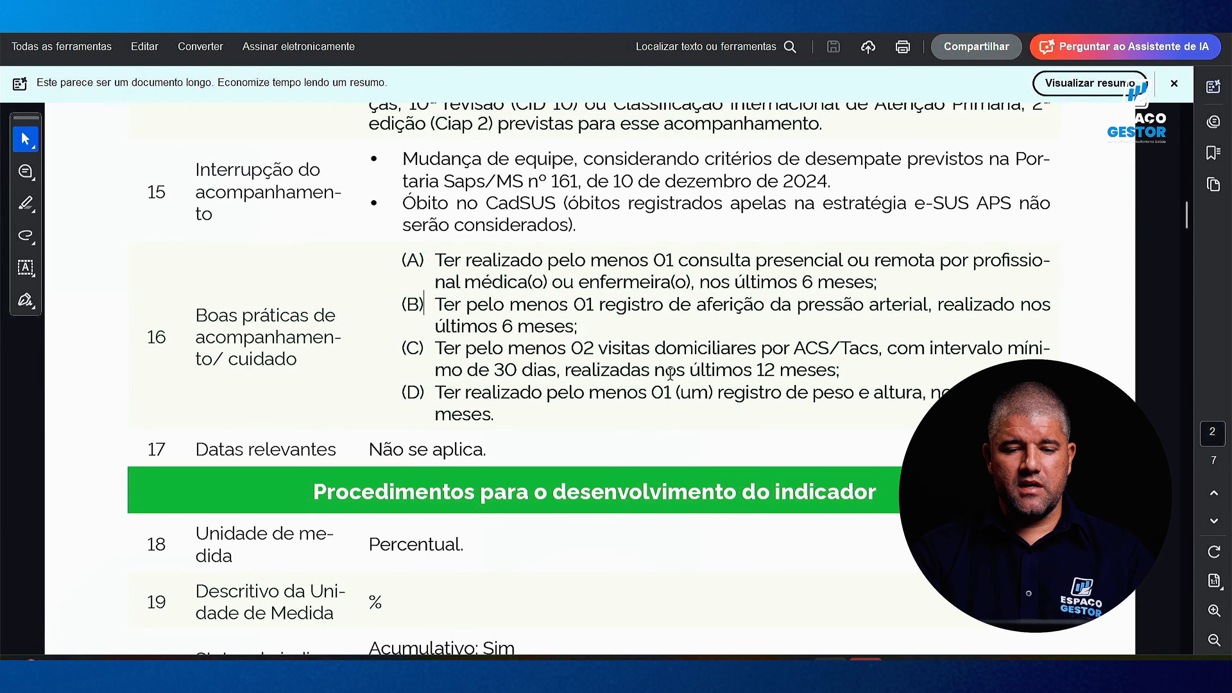
pyautogui.moveTo(878, 374); pyautogui.dragTo(452, 348)
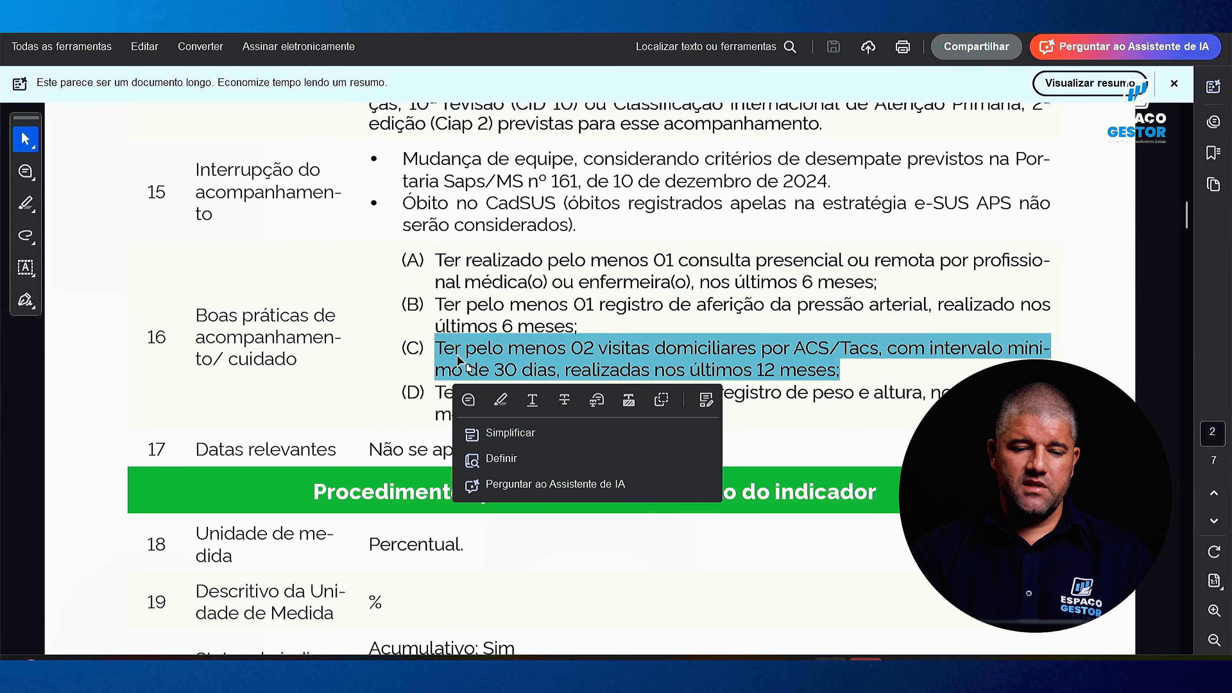
pyautogui.click(880, 423)
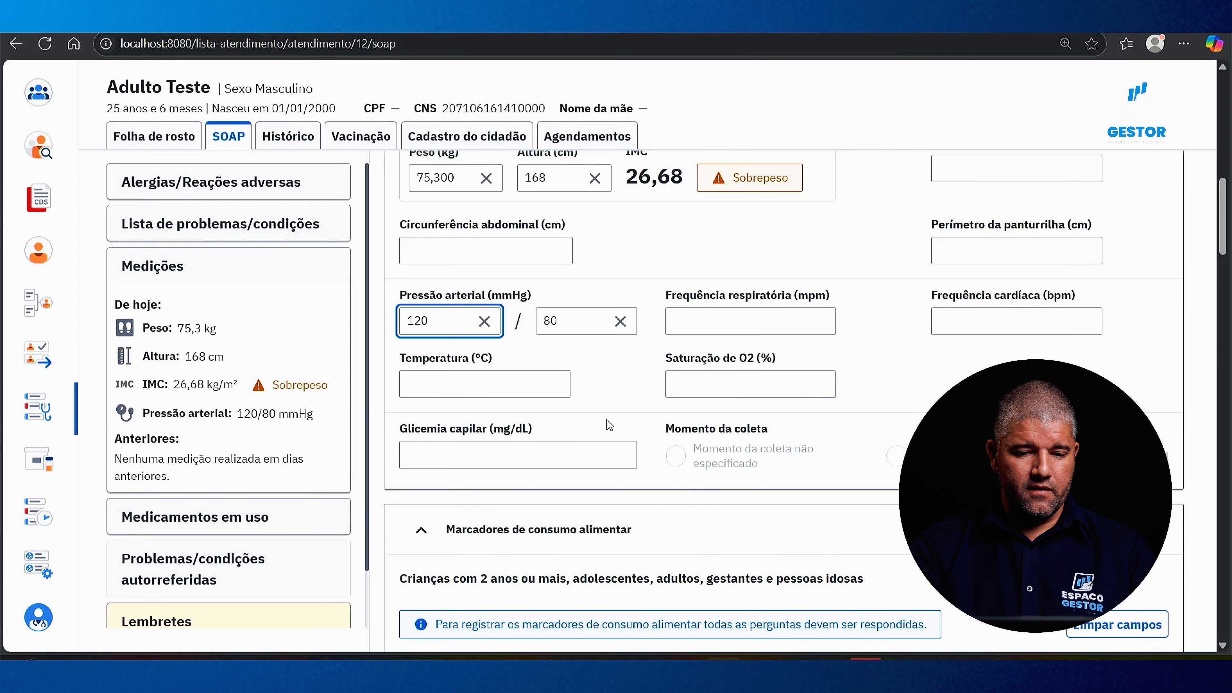
pyautogui.click(602, 409)
pyautogui.scroll(-1, 592, 386)
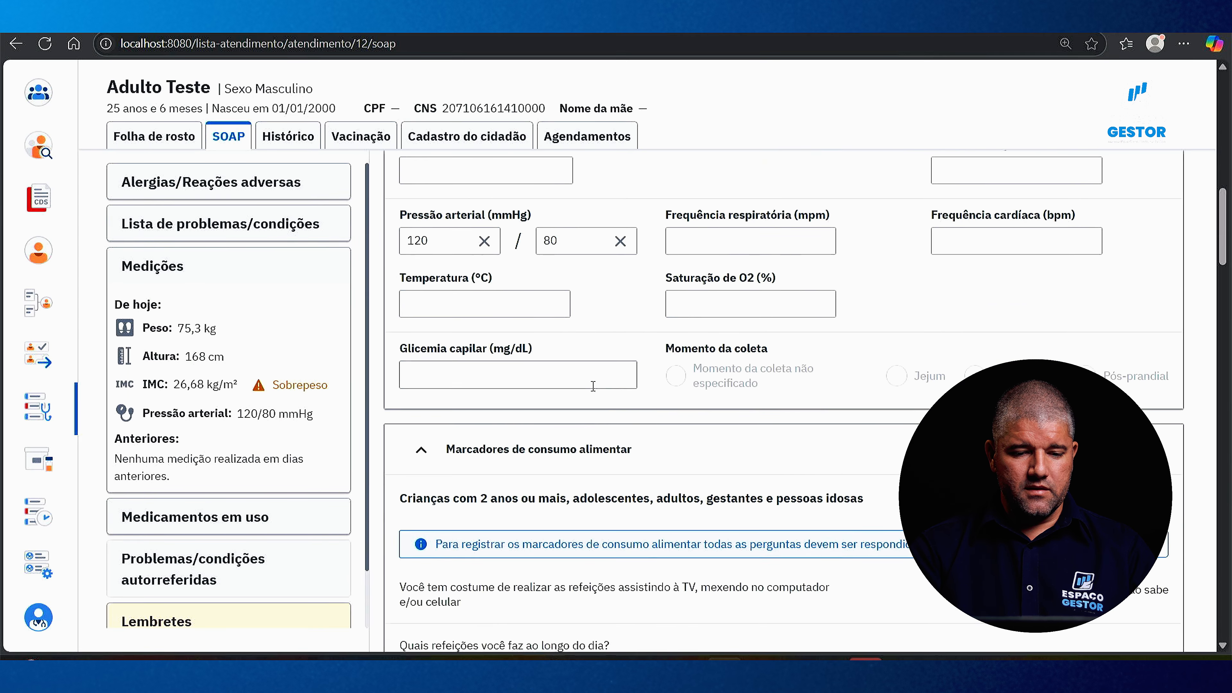
# Go to the Avaliação section and view the citizen's Lista de problemas/condições, closing it without adding anything
pyautogui.scroll(-15, 592, 386)
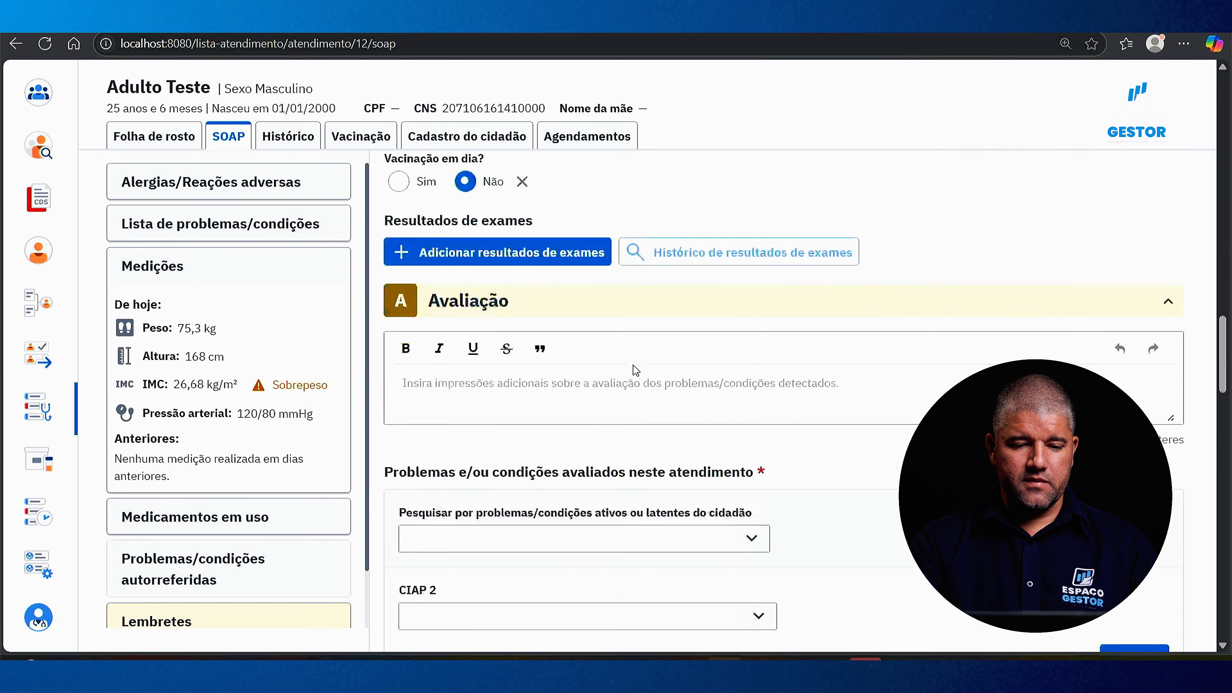
pyautogui.scroll(-5, 636, 370)
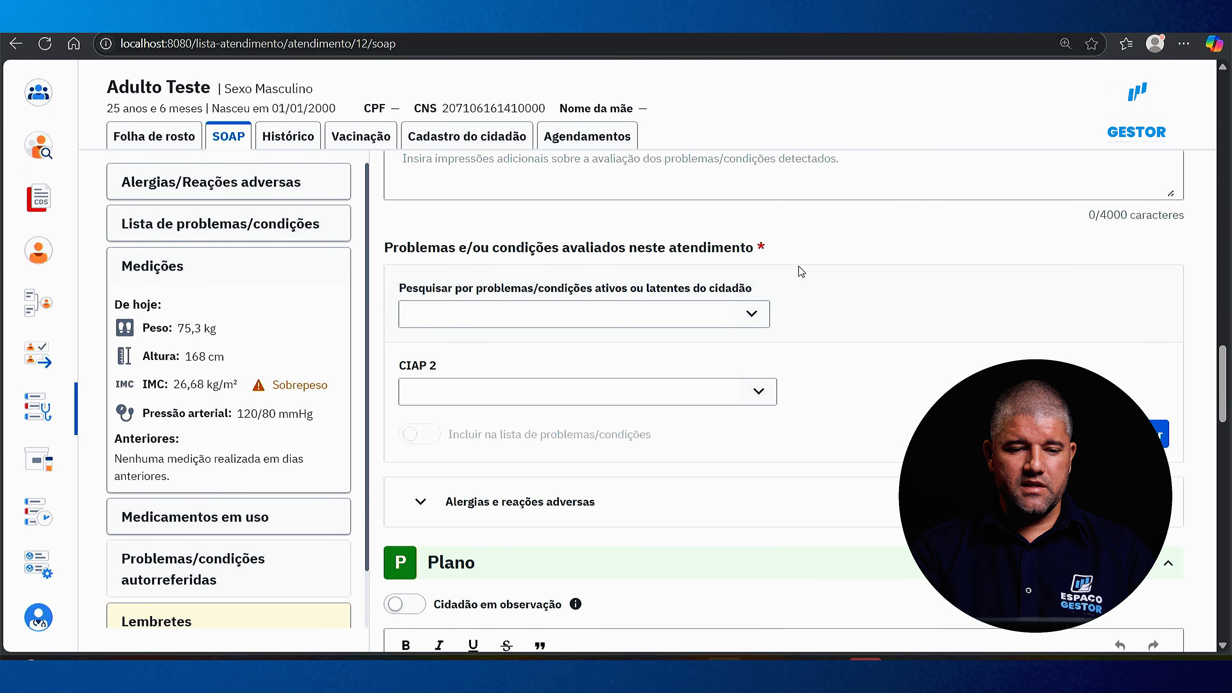
pyautogui.click(166, 231)
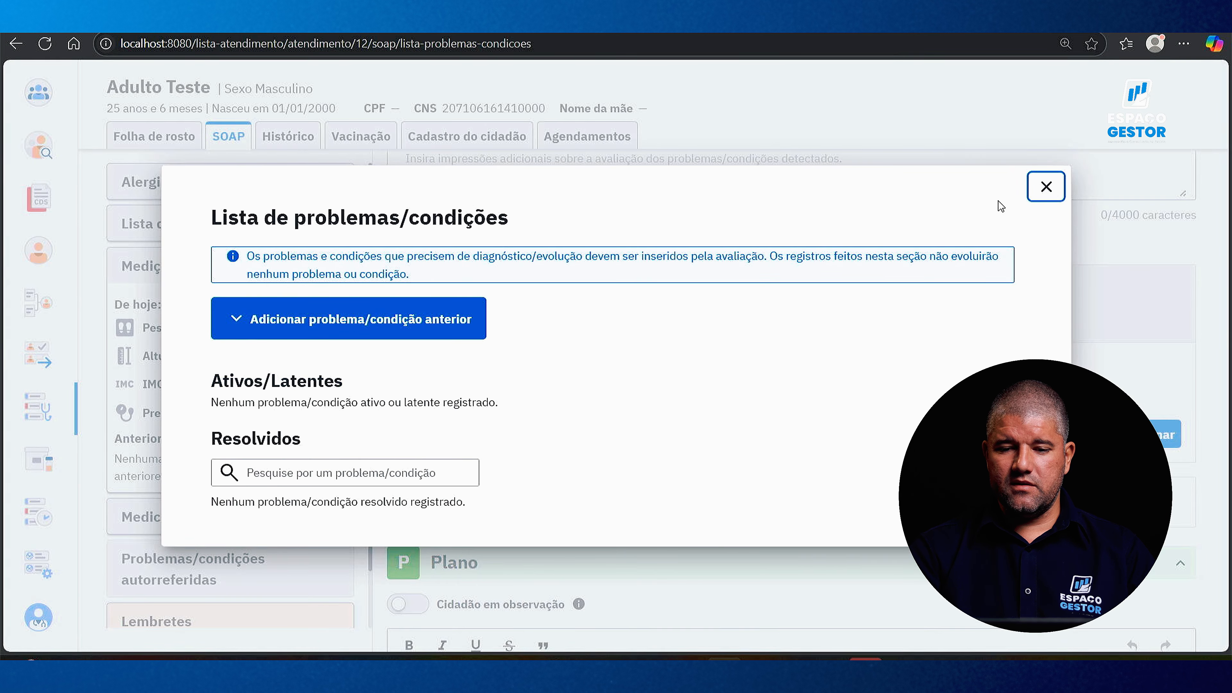
pyautogui.click(1046, 187)
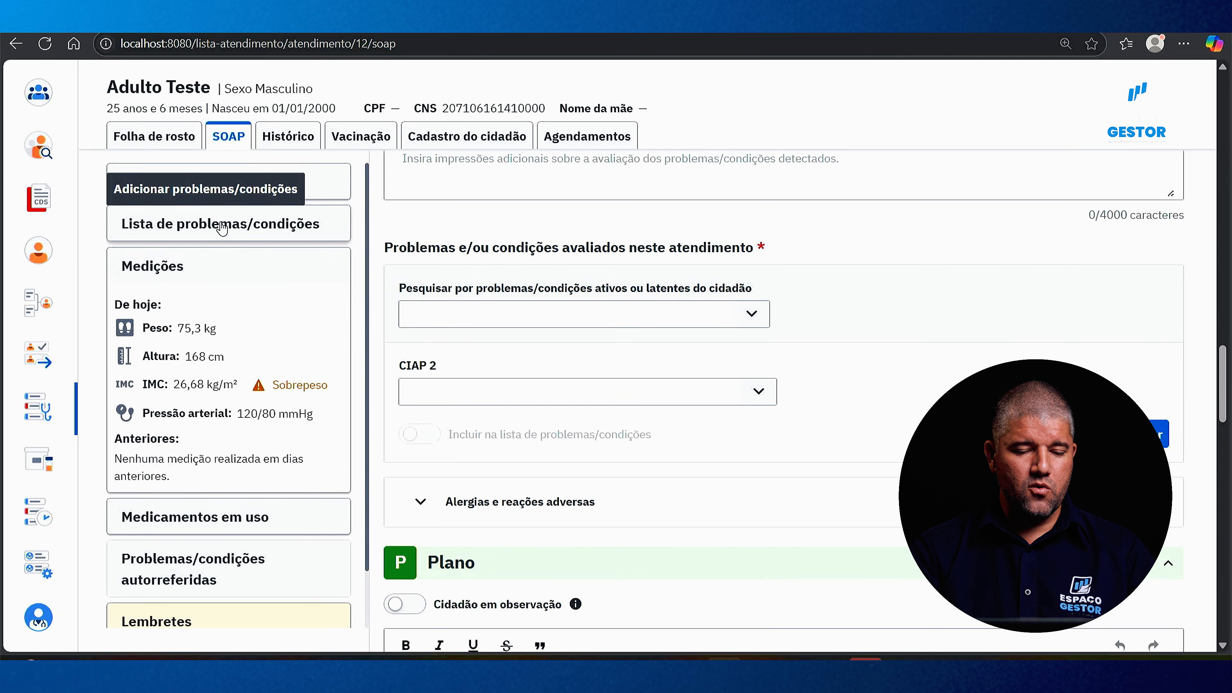
# In Problemas e/ou condições avaliados neste atendimento, search CIAP 2 for k86 and choose HIPERTENSÃO SEM COMPLICAÇÕES - K86
pyautogui.click(438, 387)
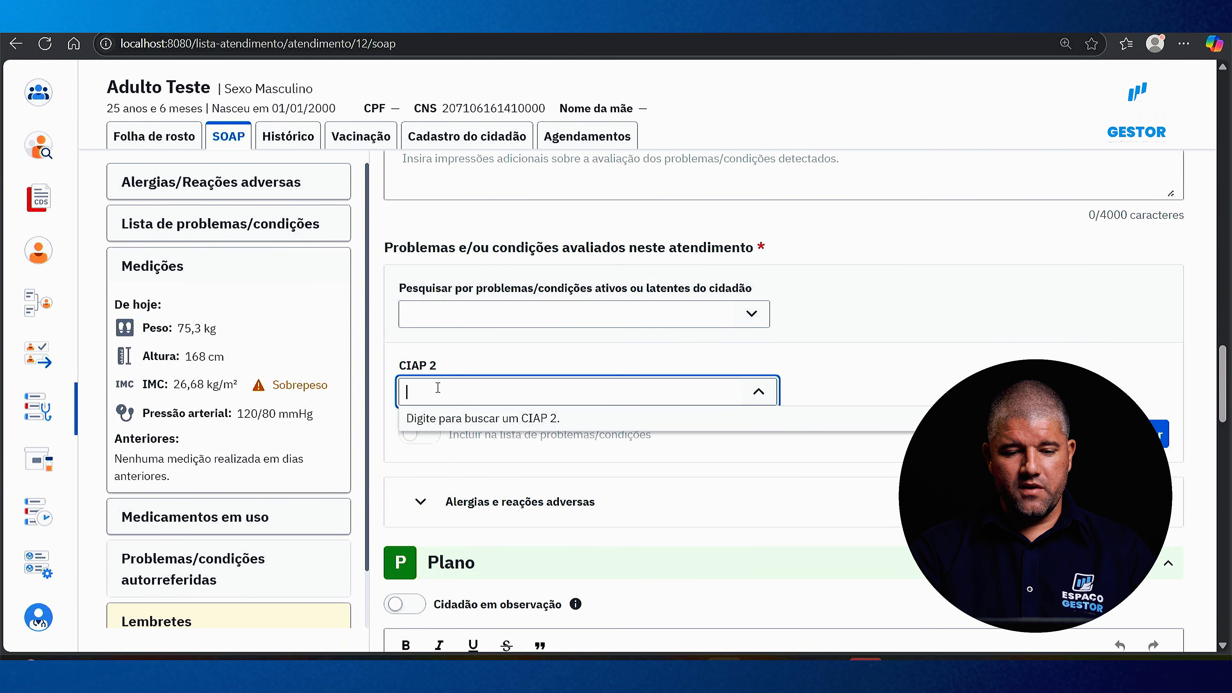
pyautogui.click(860, 362)
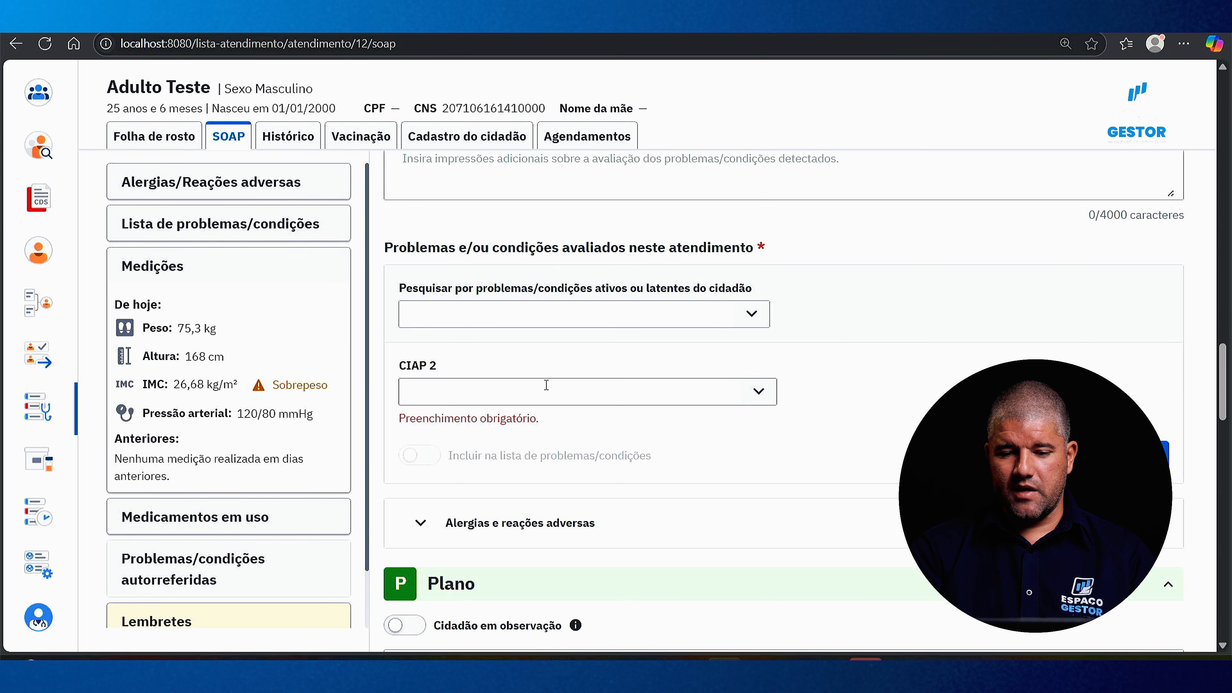
pyautogui.click(611, 395)
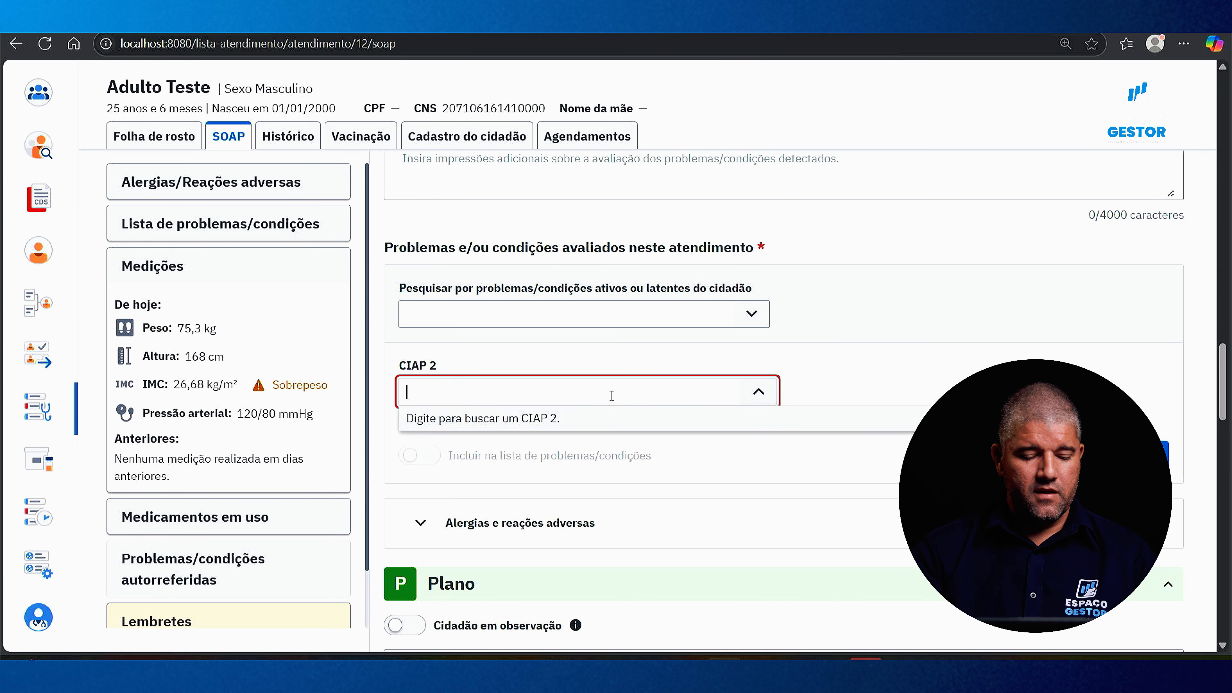
pyautogui.write('k86')
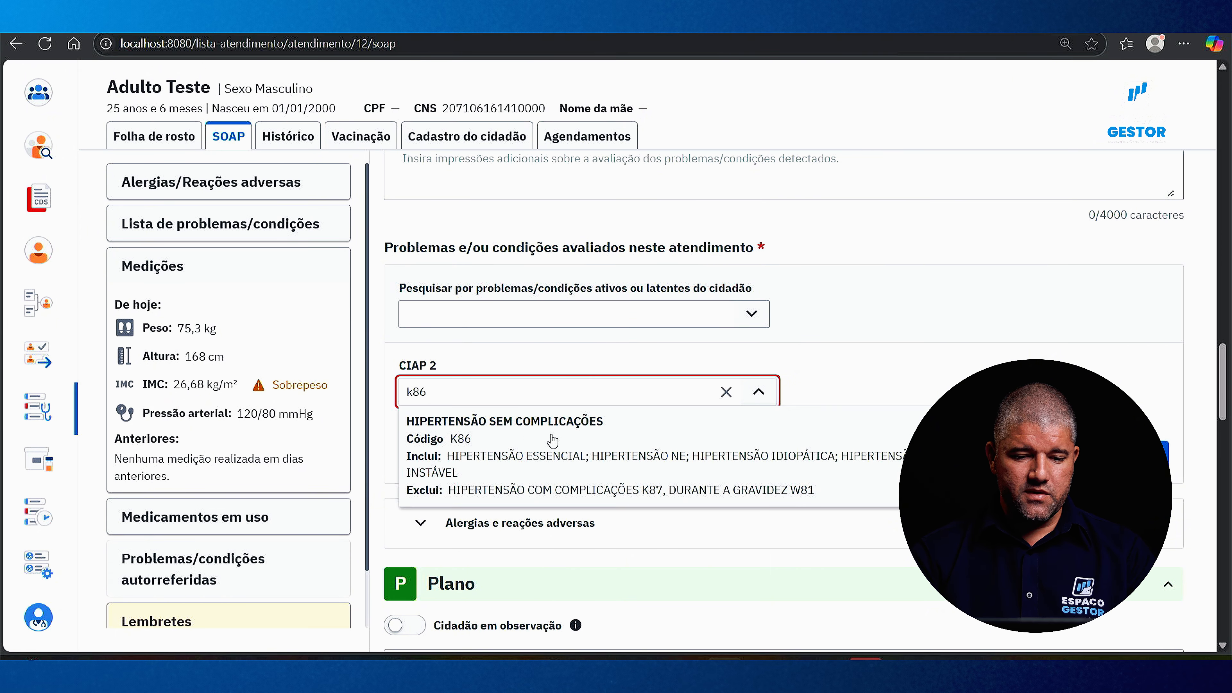
pyautogui.click(519, 467)
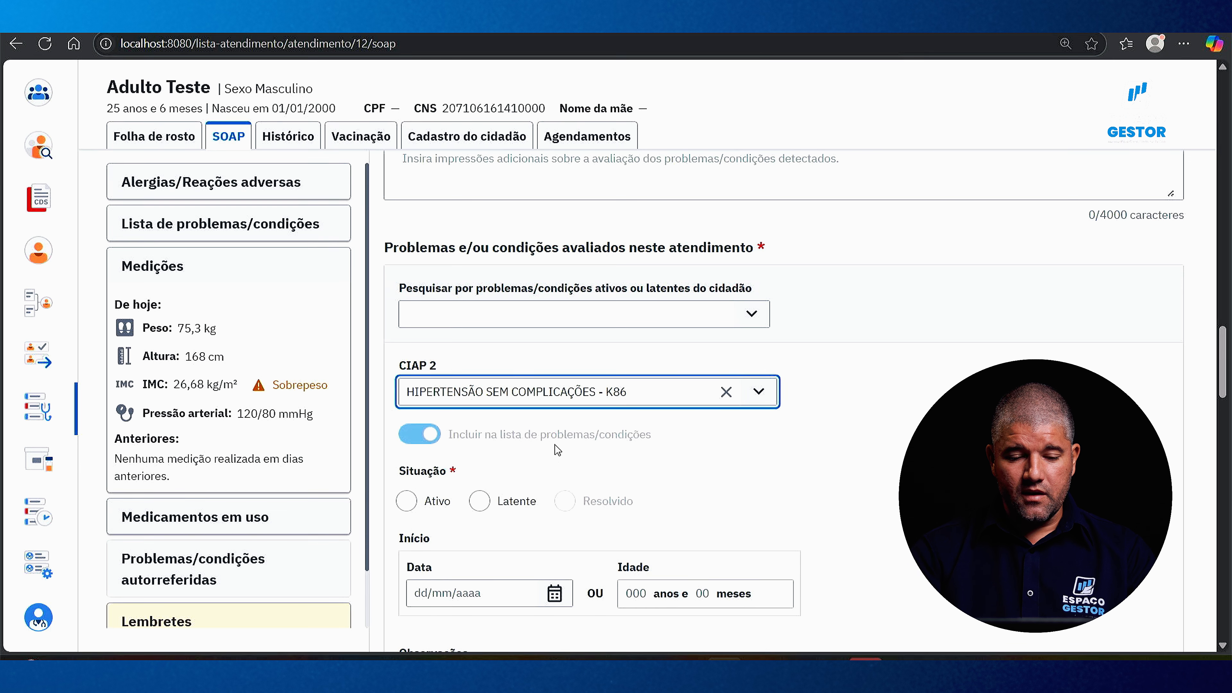
# Set the K86 condition's Situação to Ativo, leave the start date and Observações blank, and add it to the evaluated problems
pyautogui.scroll(-1, 558, 437)
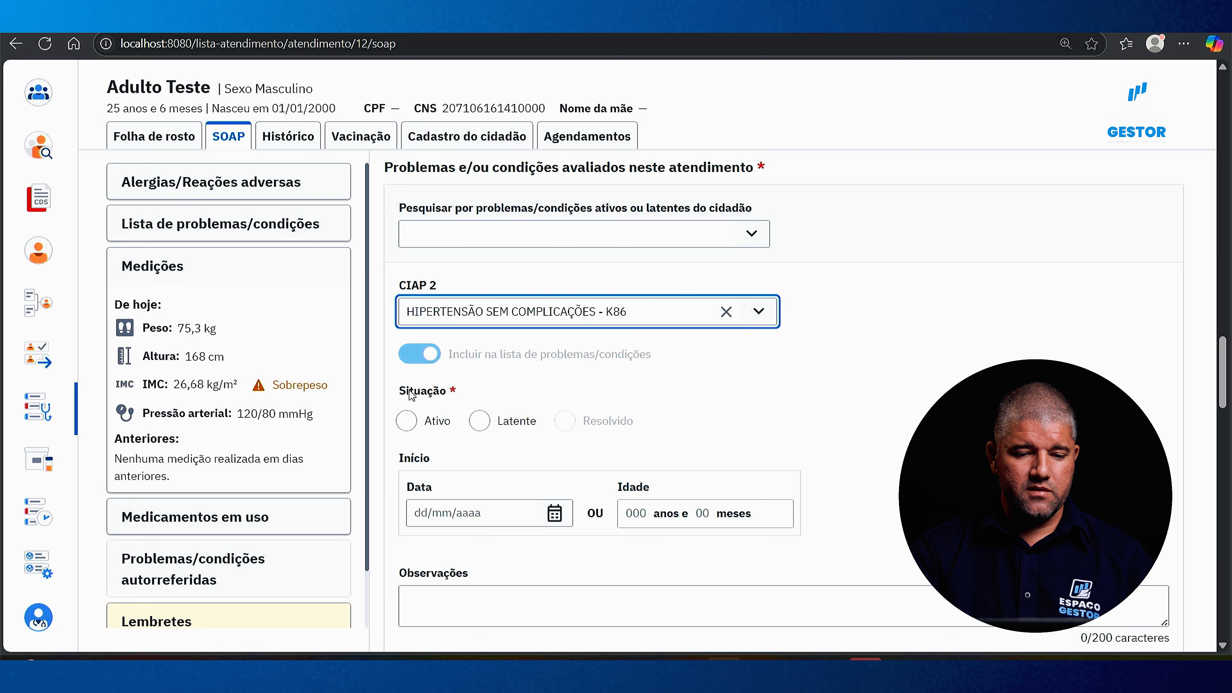
pyautogui.click(407, 421)
pyautogui.scroll(-3, 417, 417)
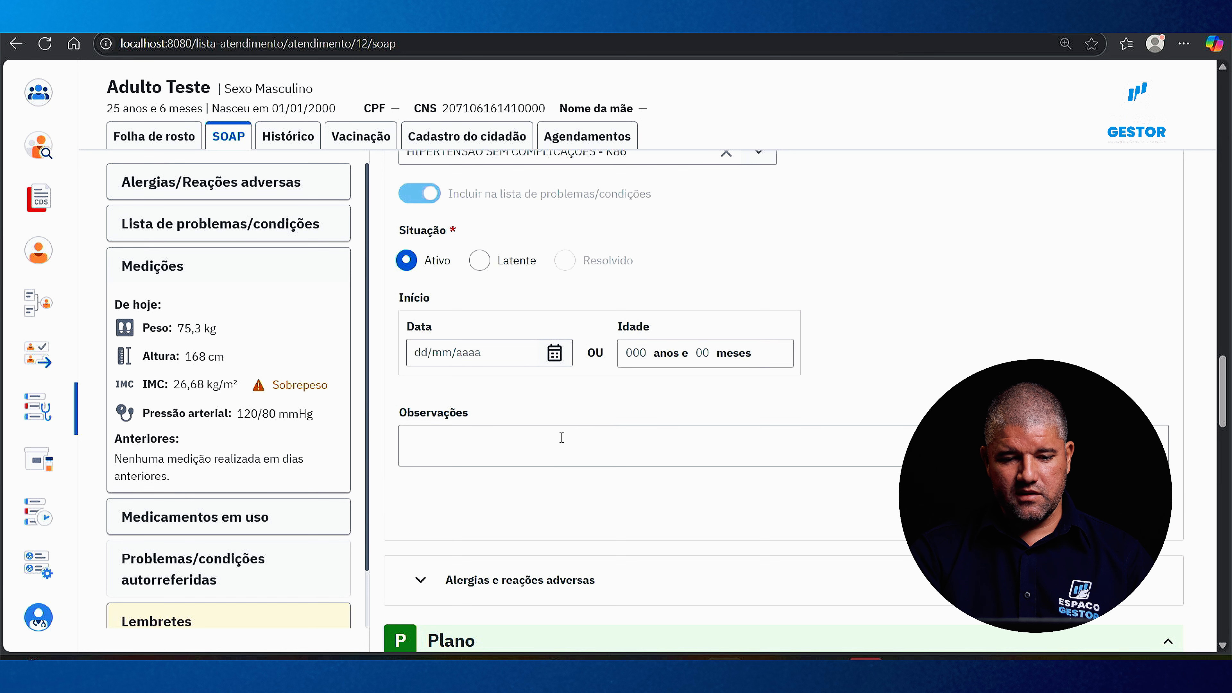
pyautogui.click(459, 448)
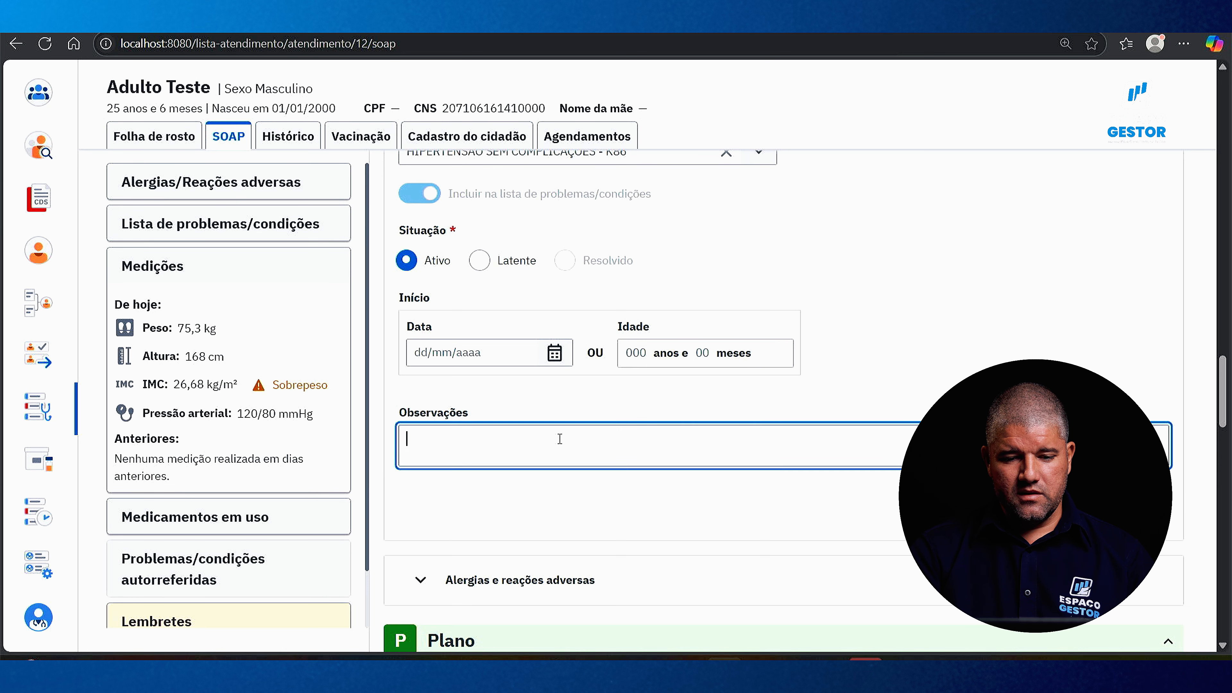
pyautogui.click(612, 400)
pyautogui.scroll(-2, 950, 427)
pyautogui.scroll(1, 970, 431)
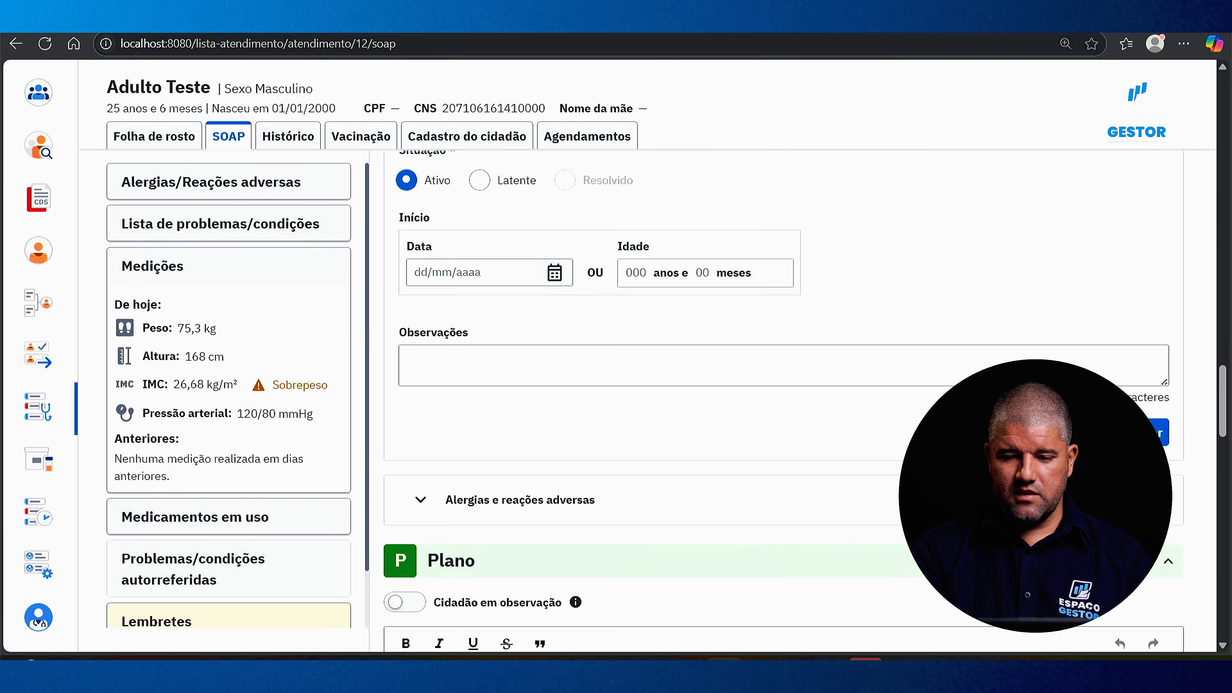
pyautogui.scroll(4, 616, 276)
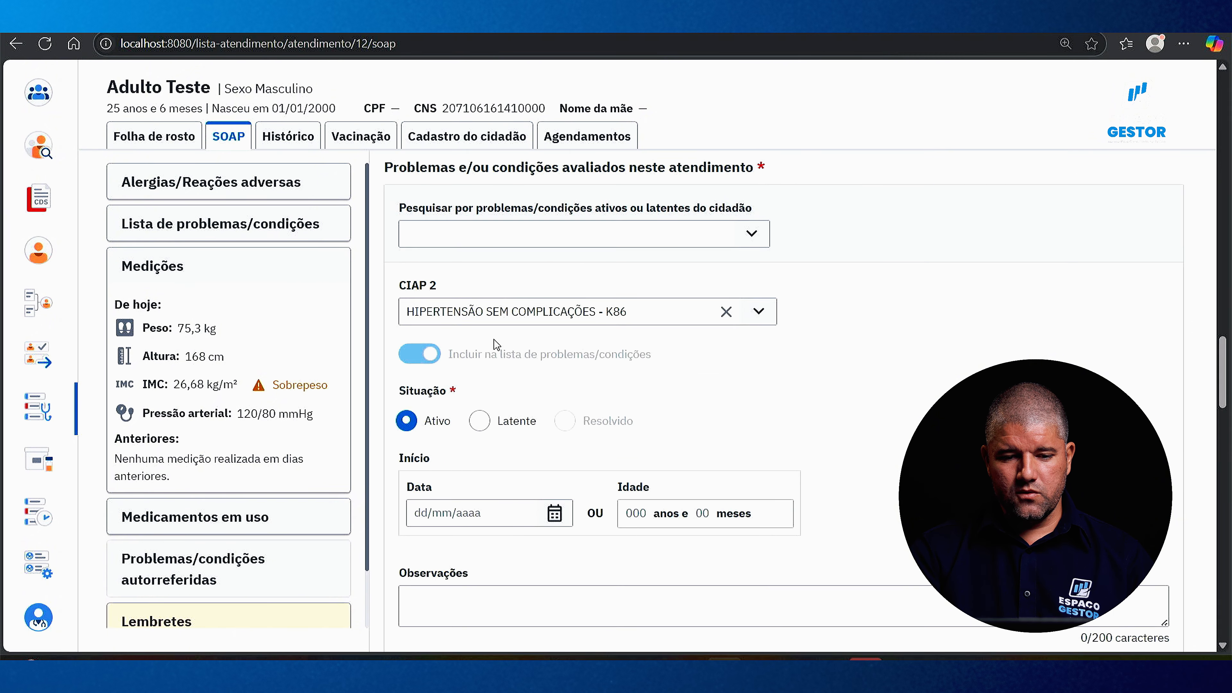
pyautogui.scroll(-2, 486, 345)
pyautogui.scroll(-2, 427, 342)
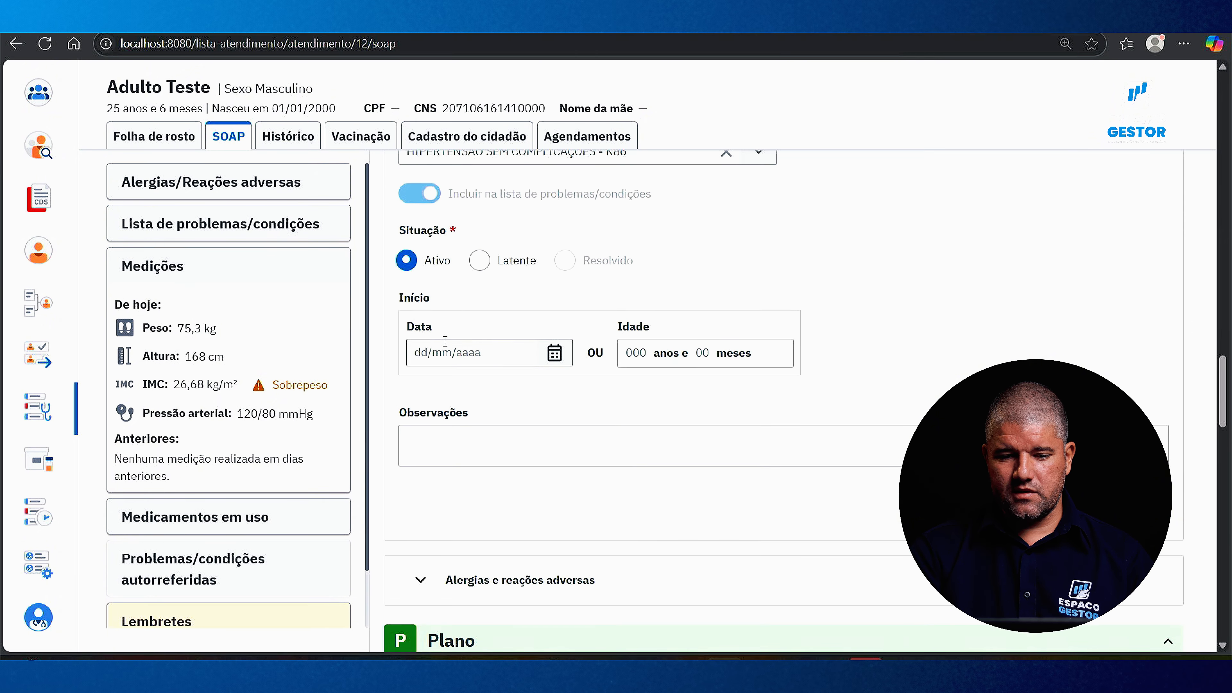
pyautogui.click(1134, 511)
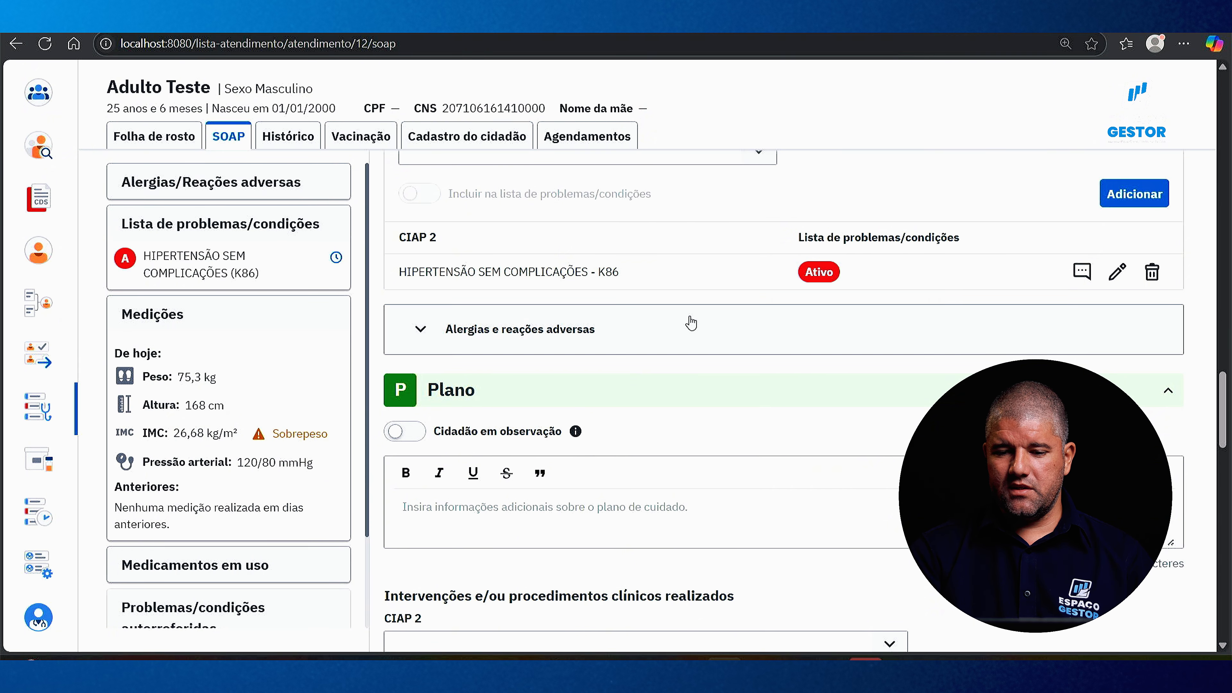
# Review the SOAP record from Subjetivo through Objetivo and Avaliação to the start of Plano, including the K86 hypertension entries
pyautogui.scroll(-3, 800, 408)
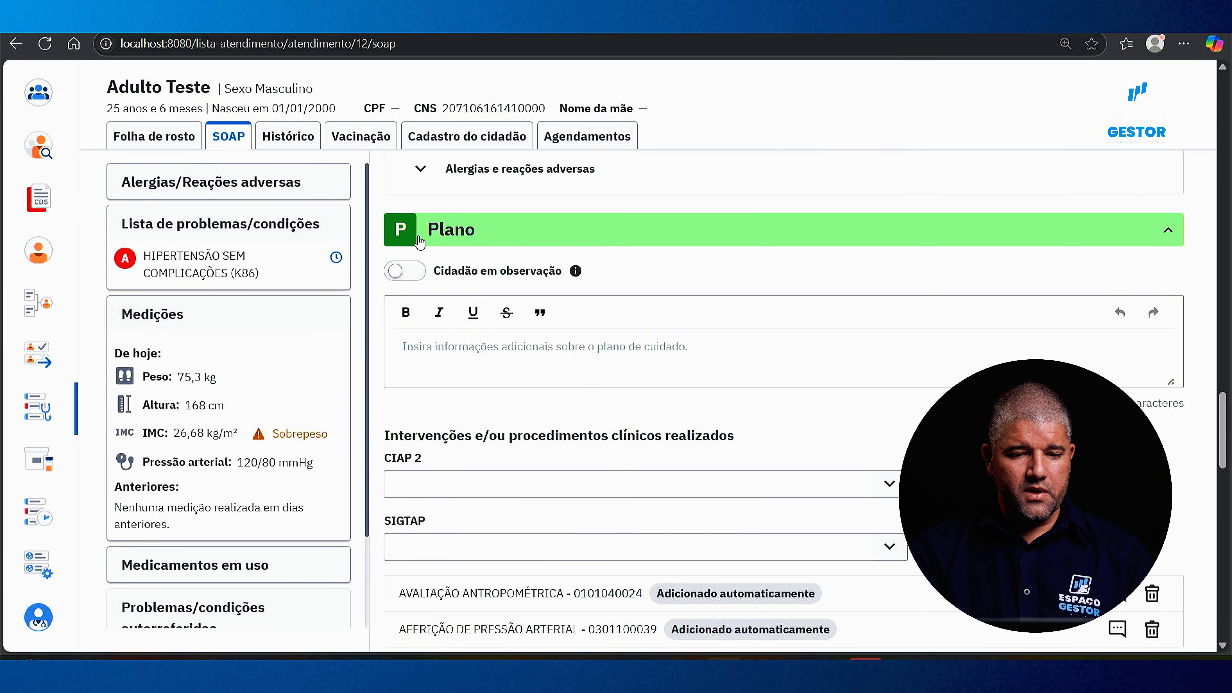
pyautogui.scroll(5, 458, 236)
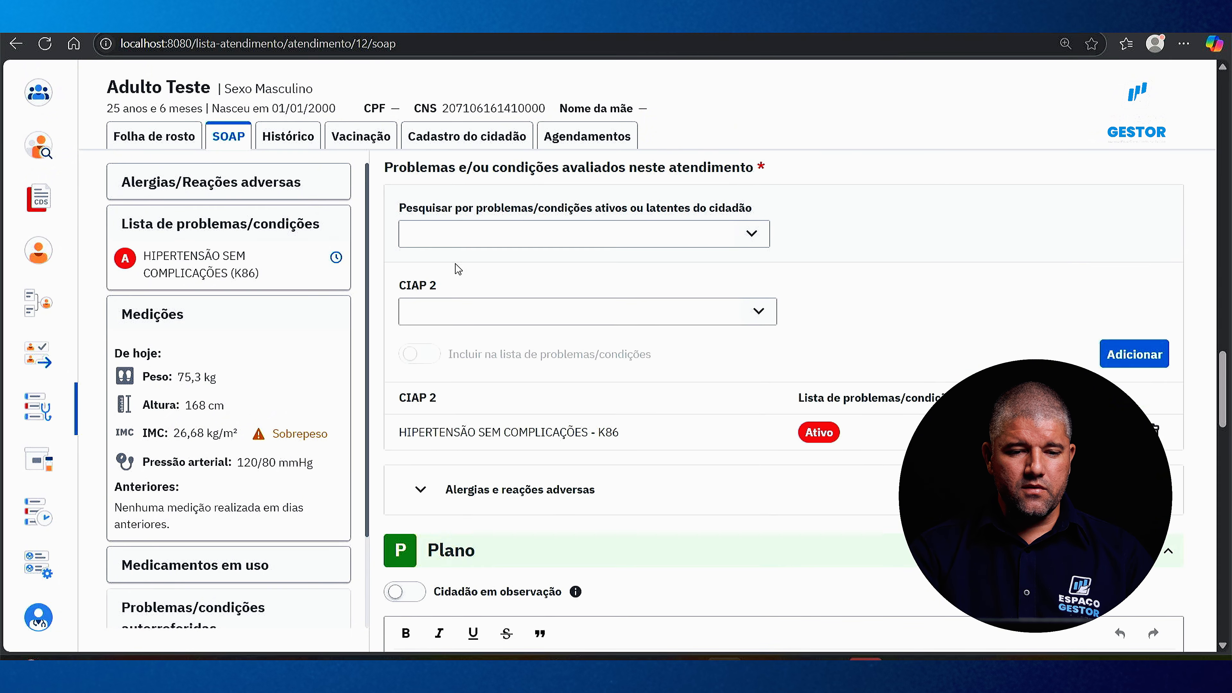
pyautogui.scroll(3, 457, 267)
pyautogui.scroll(-3, 459, 269)
pyautogui.scroll(-1, 460, 271)
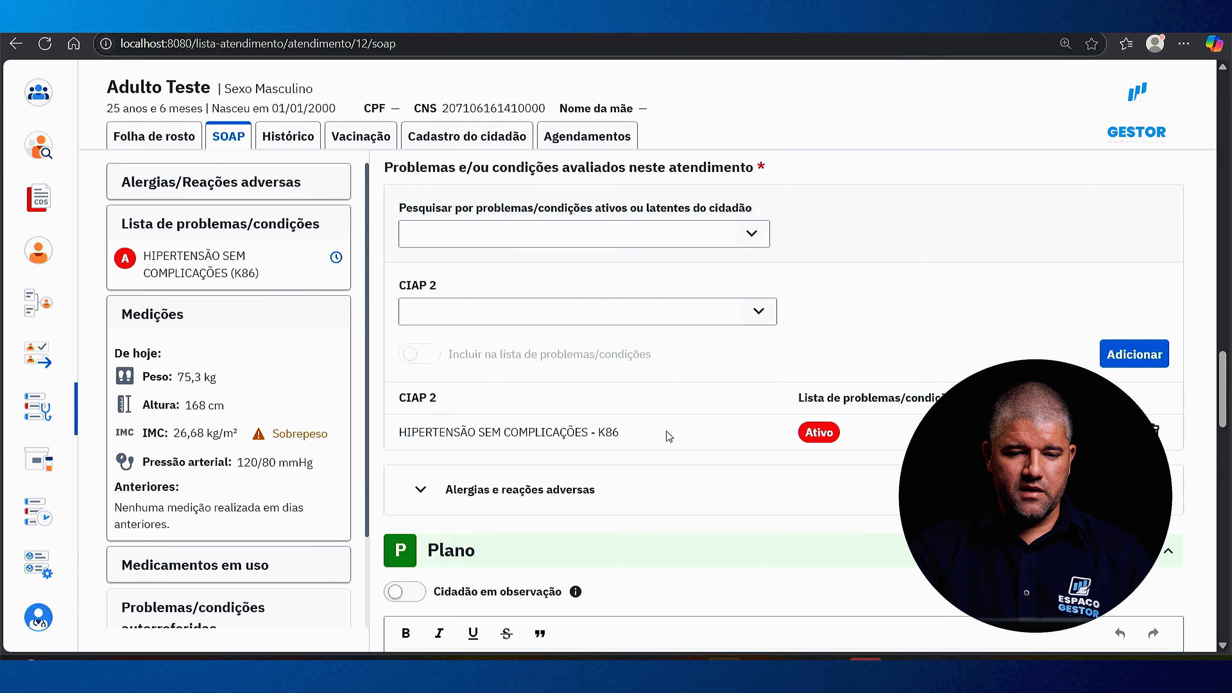
pyautogui.scroll(10, 668, 436)
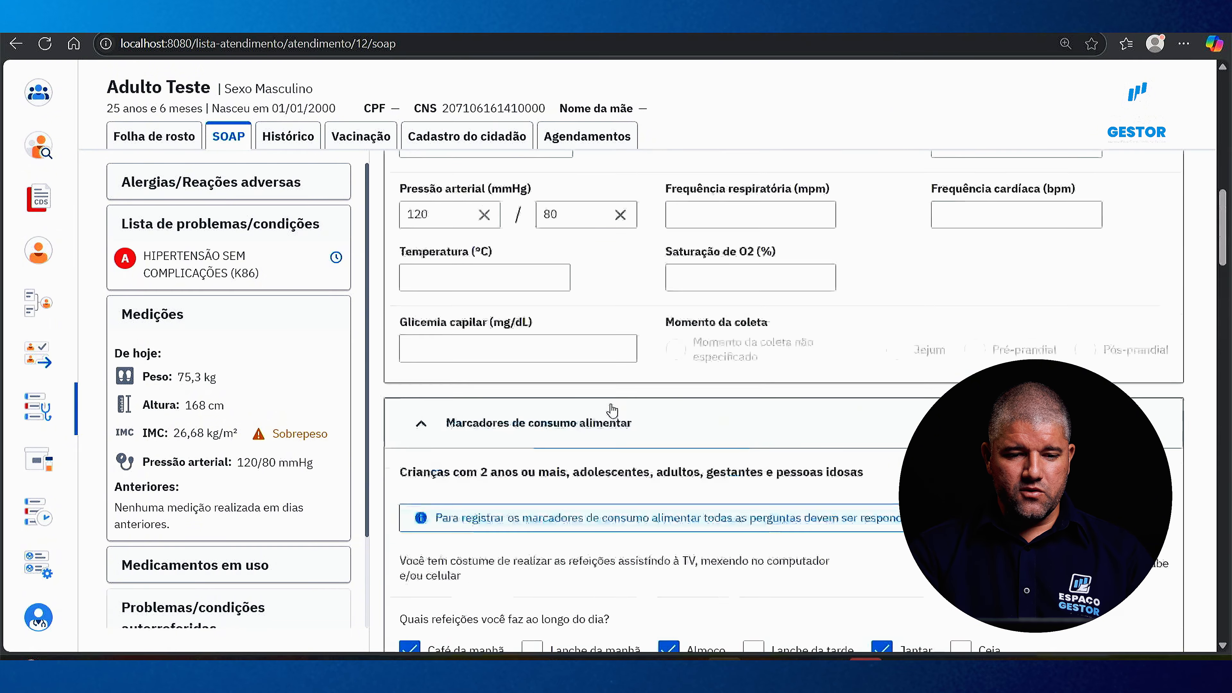
pyautogui.scroll(15, 612, 409)
pyautogui.scroll(-2, 489, 418)
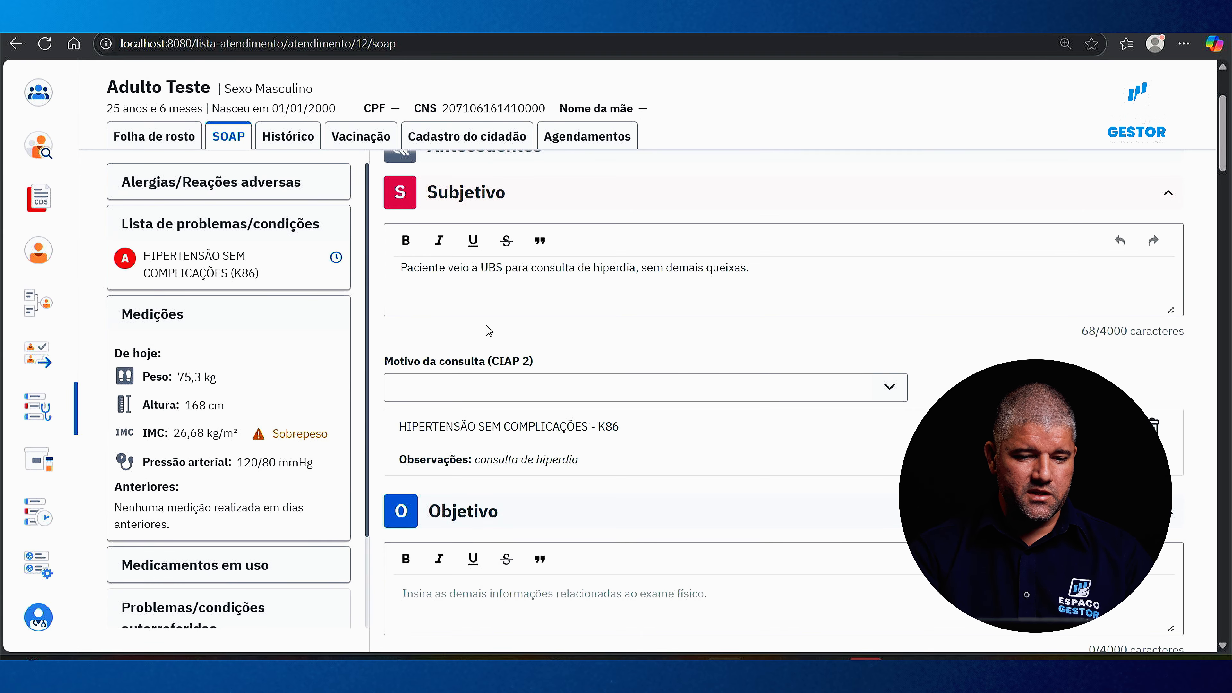
pyautogui.scroll(-15, 685, 388)
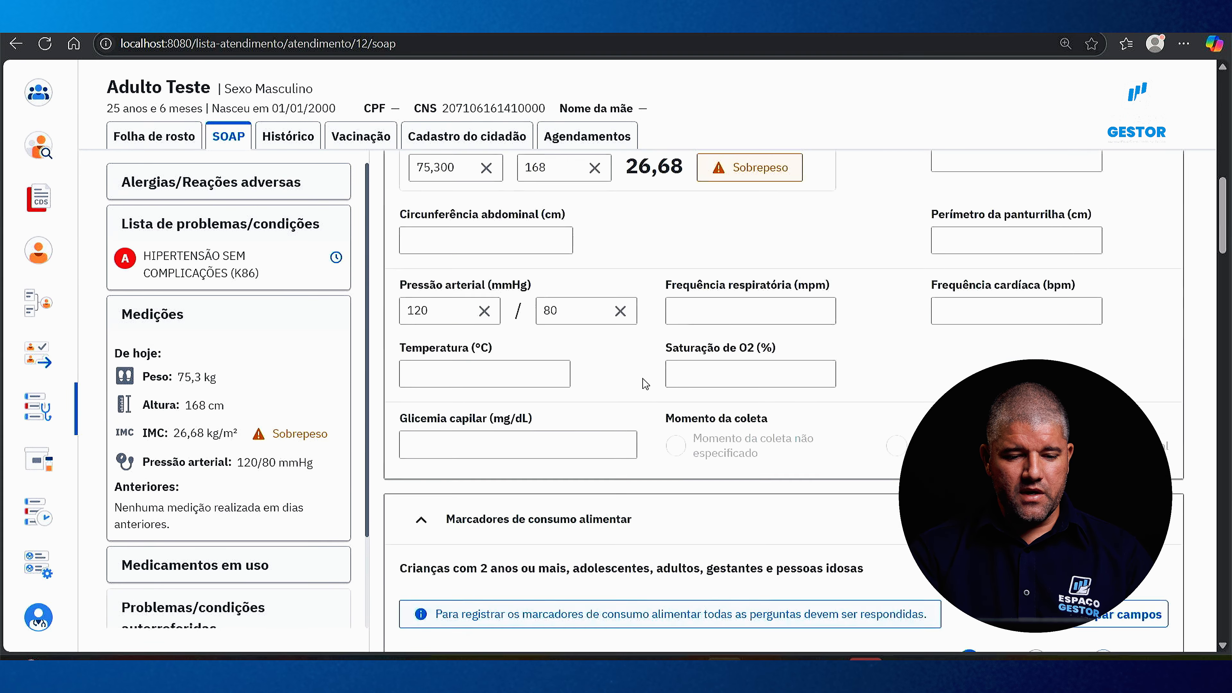
pyautogui.scroll(-10, 633, 388)
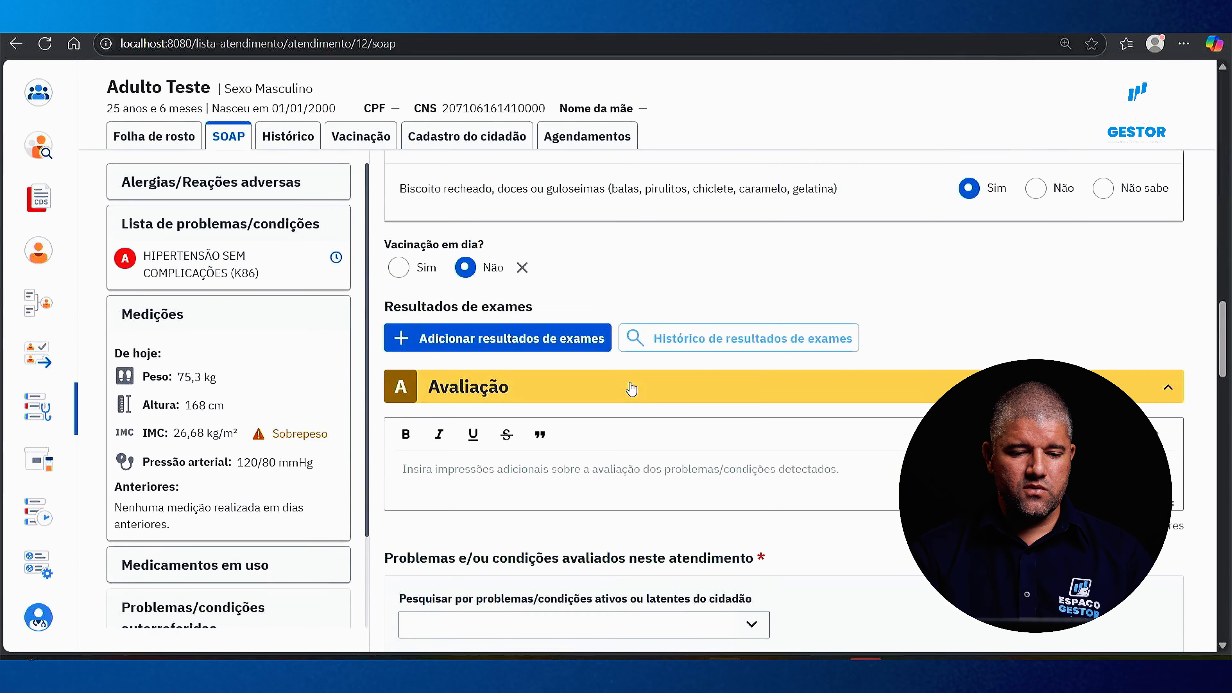
pyautogui.scroll(-4, 640, 384)
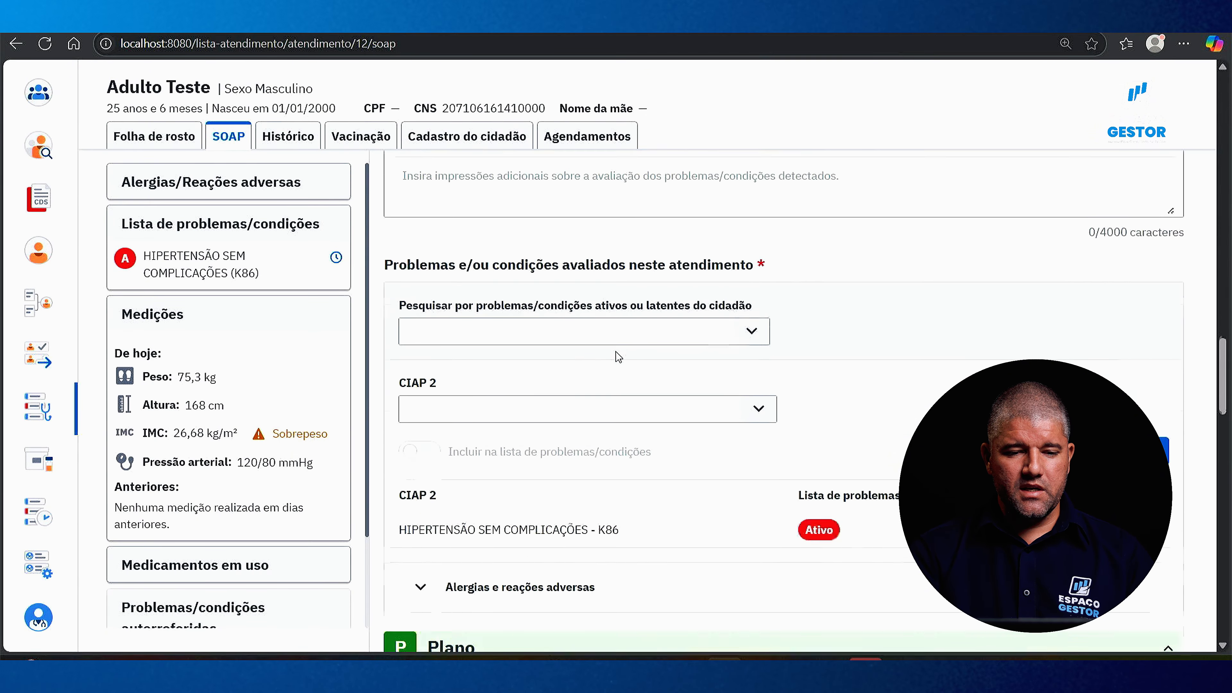
pyautogui.scroll(2, 526, 265)
pyautogui.scroll(-3, 482, 397)
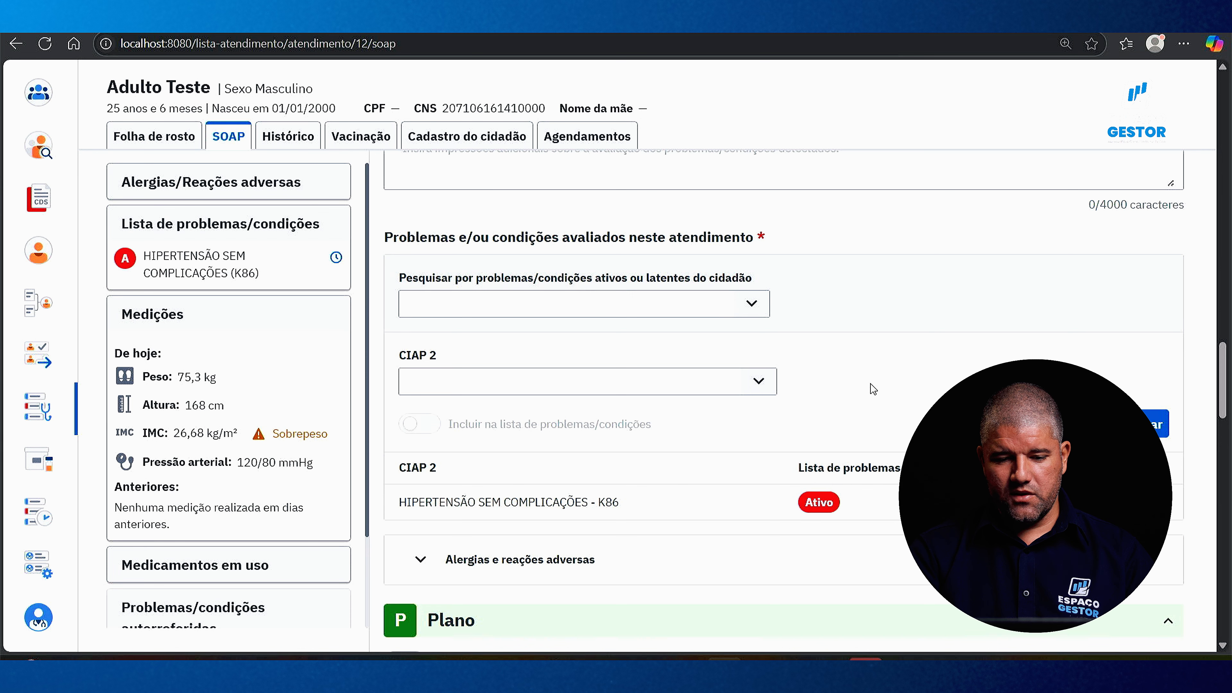
pyautogui.scroll(-3, 873, 390)
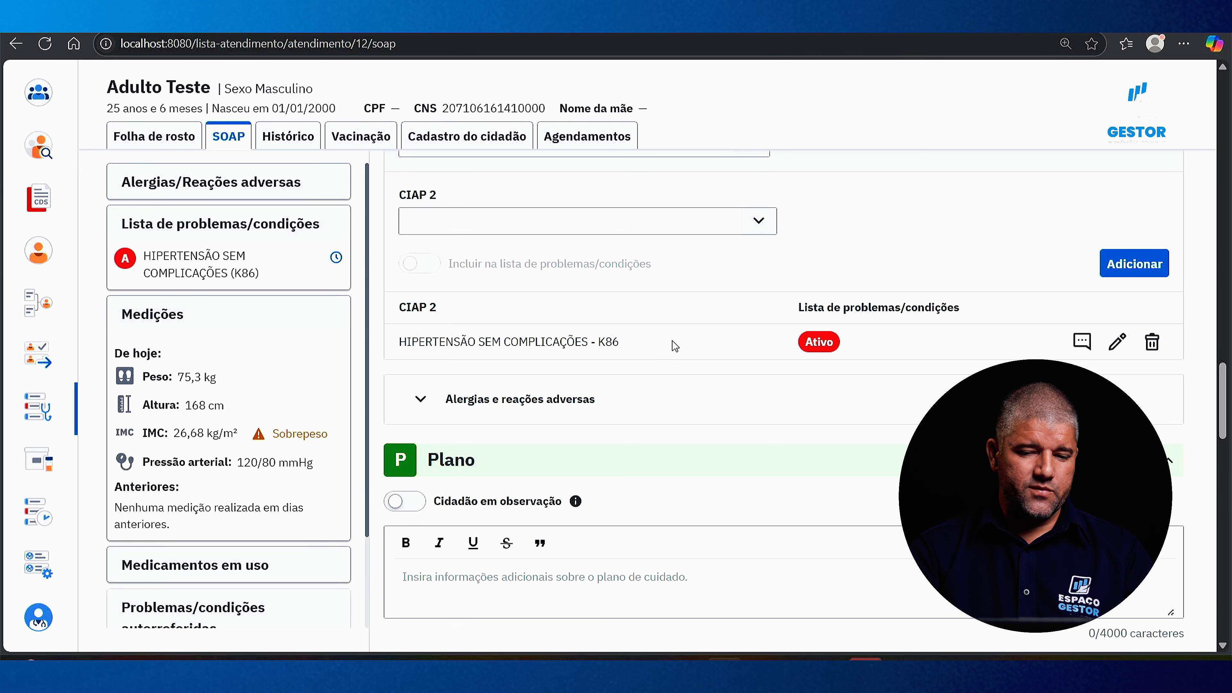
pyautogui.scroll(6, 674, 346)
pyautogui.scroll(-4, 561, 337)
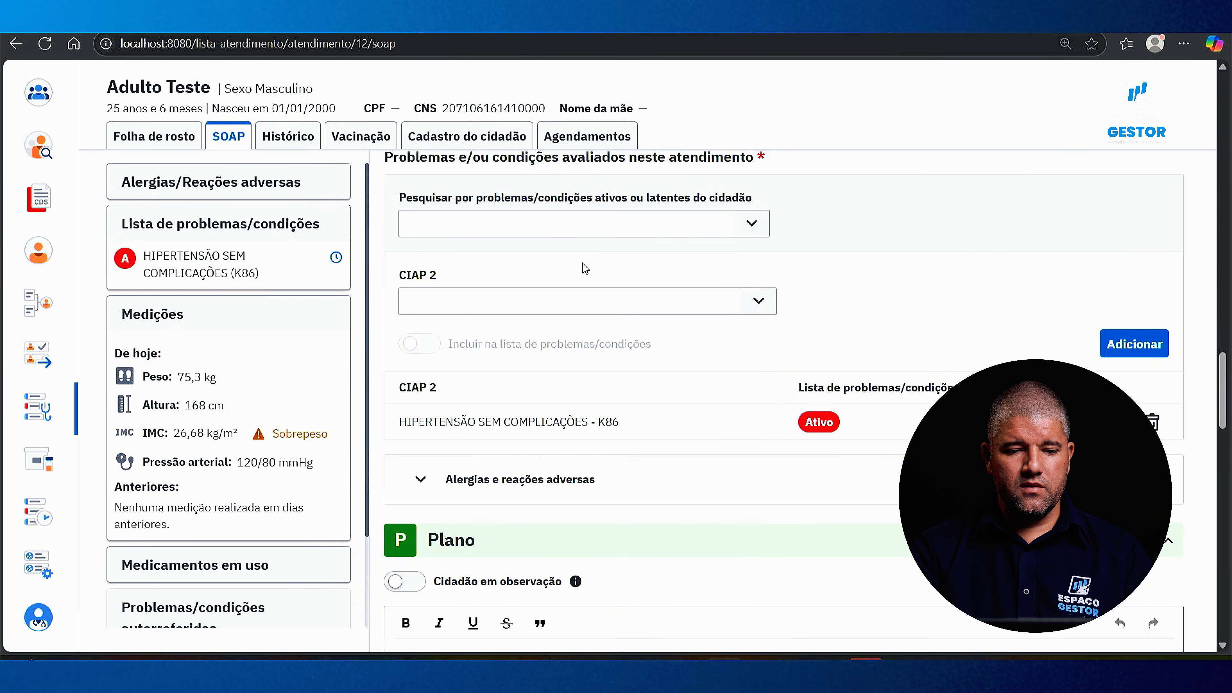
# Inspect the active or latent problems search and the CIAP 2 search in Avaliação, leaving both fields empty
pyautogui.click(582, 227)
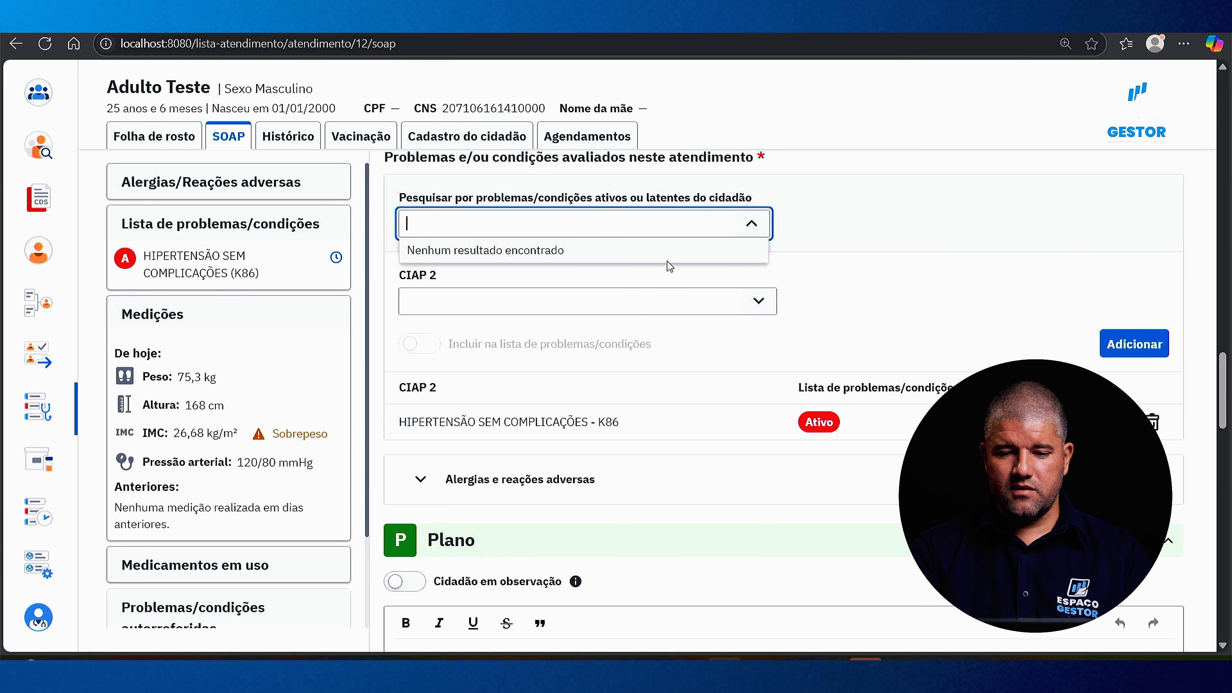
pyautogui.click(857, 278)
pyautogui.scroll(-5, 889, 295)
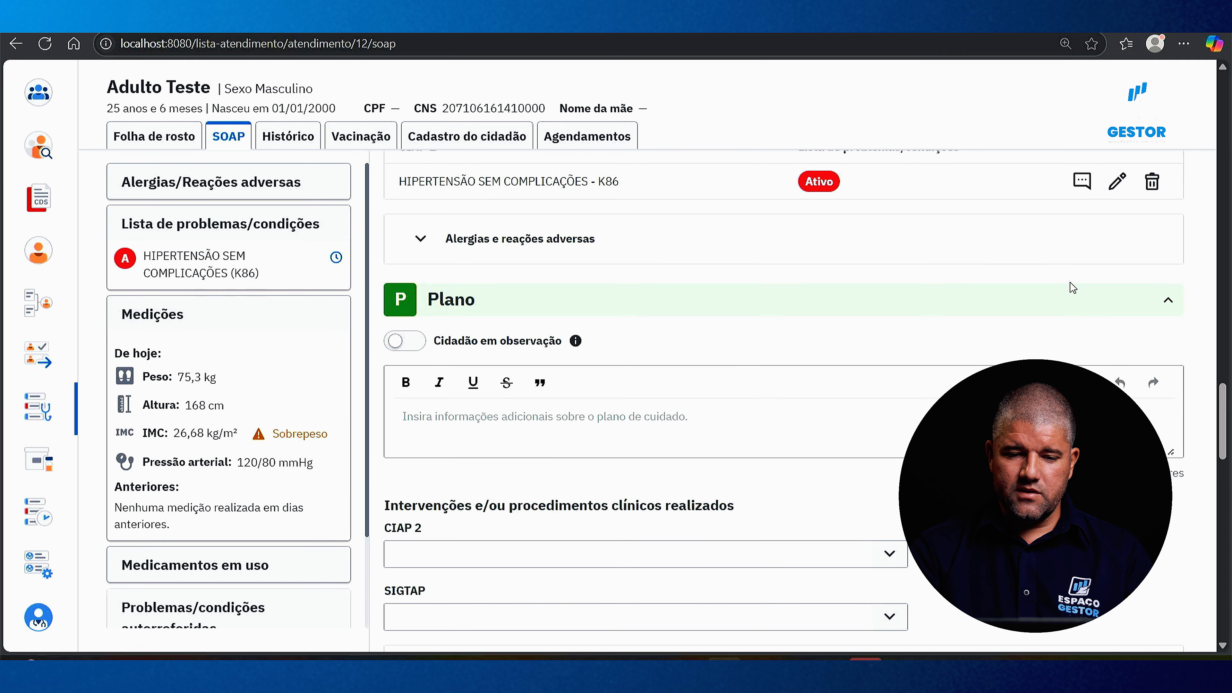
pyautogui.scroll(6, 731, 385)
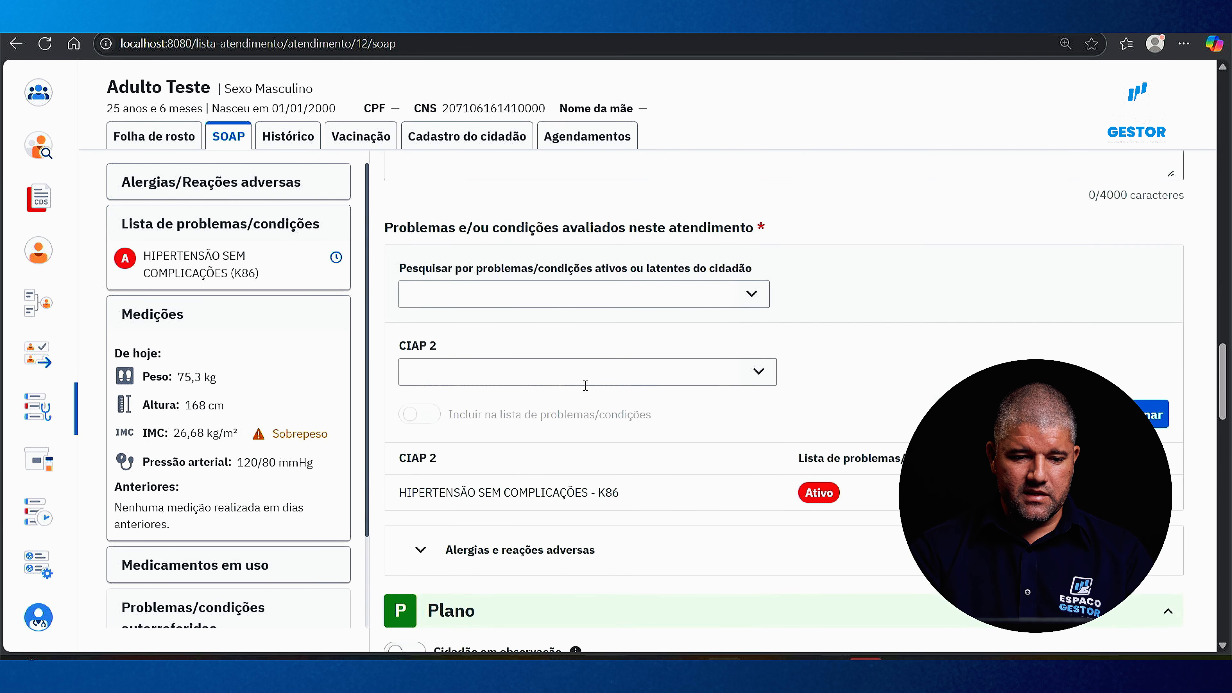
pyautogui.click(473, 384)
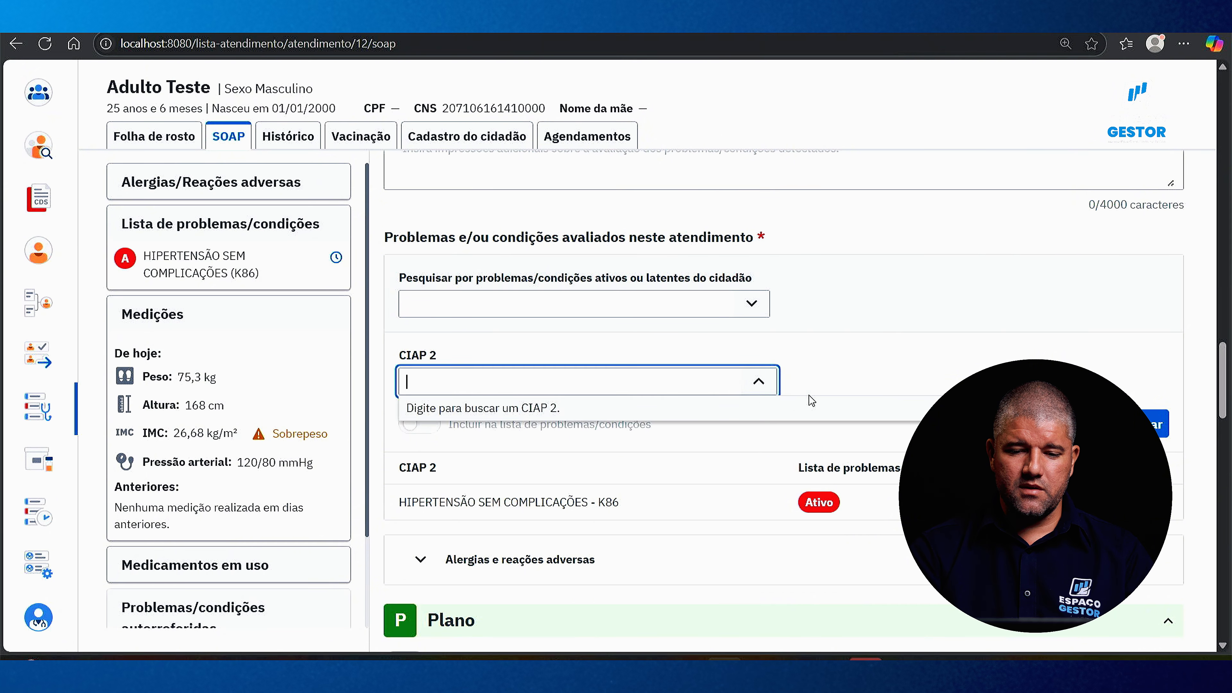
pyautogui.click(840, 391)
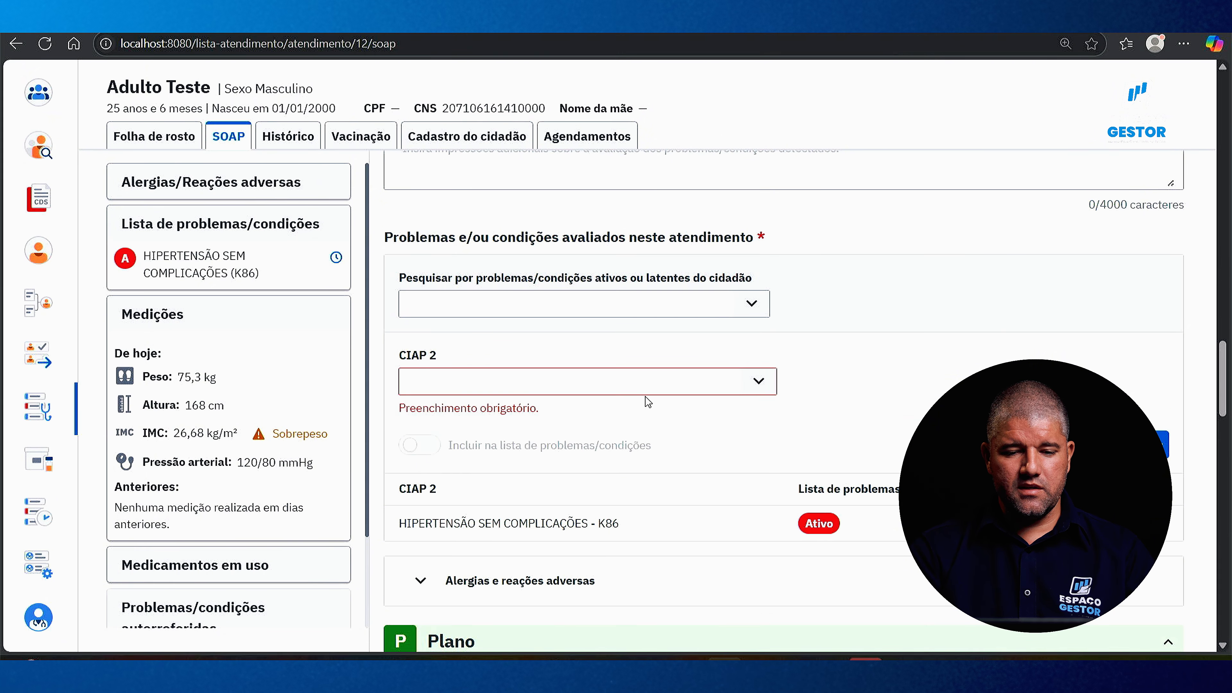
pyautogui.click(688, 386)
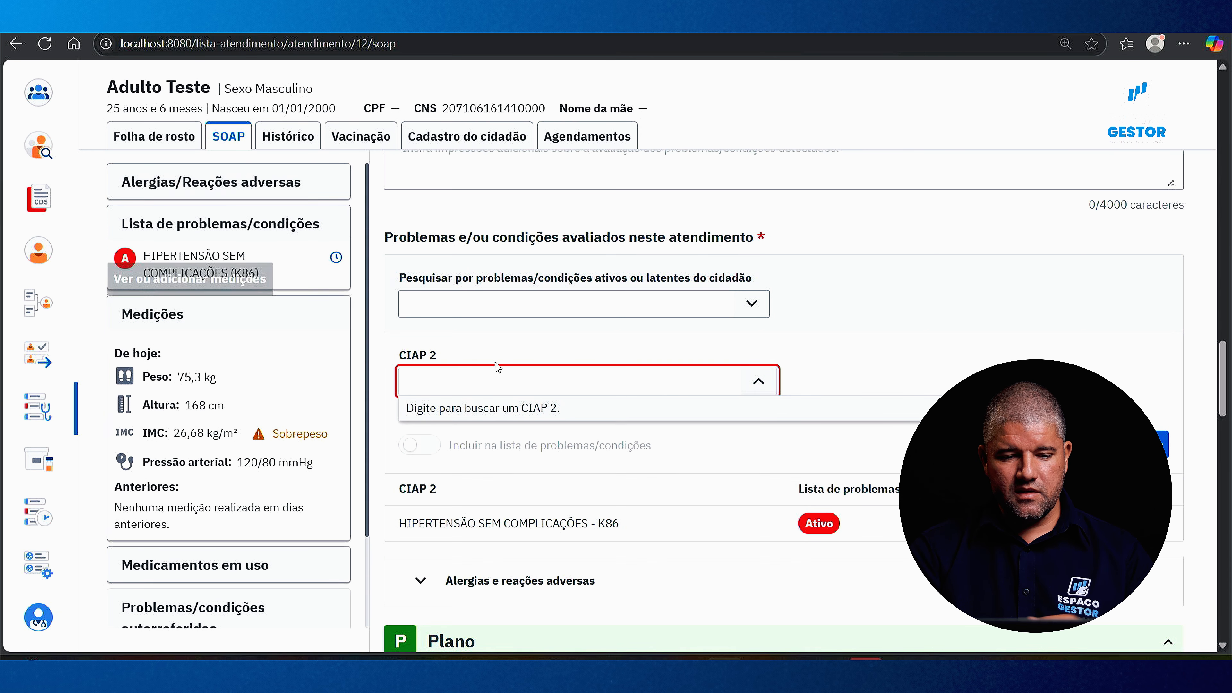
pyautogui.scroll(-5, 679, 410)
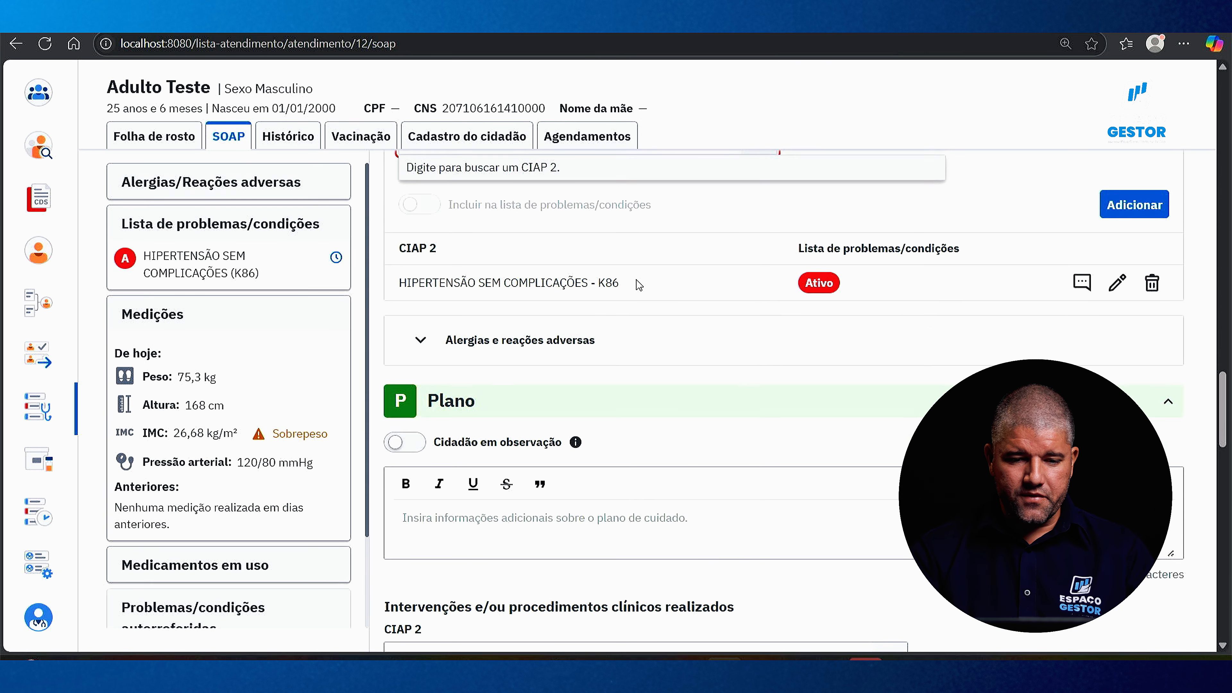
pyautogui.click(921, 231)
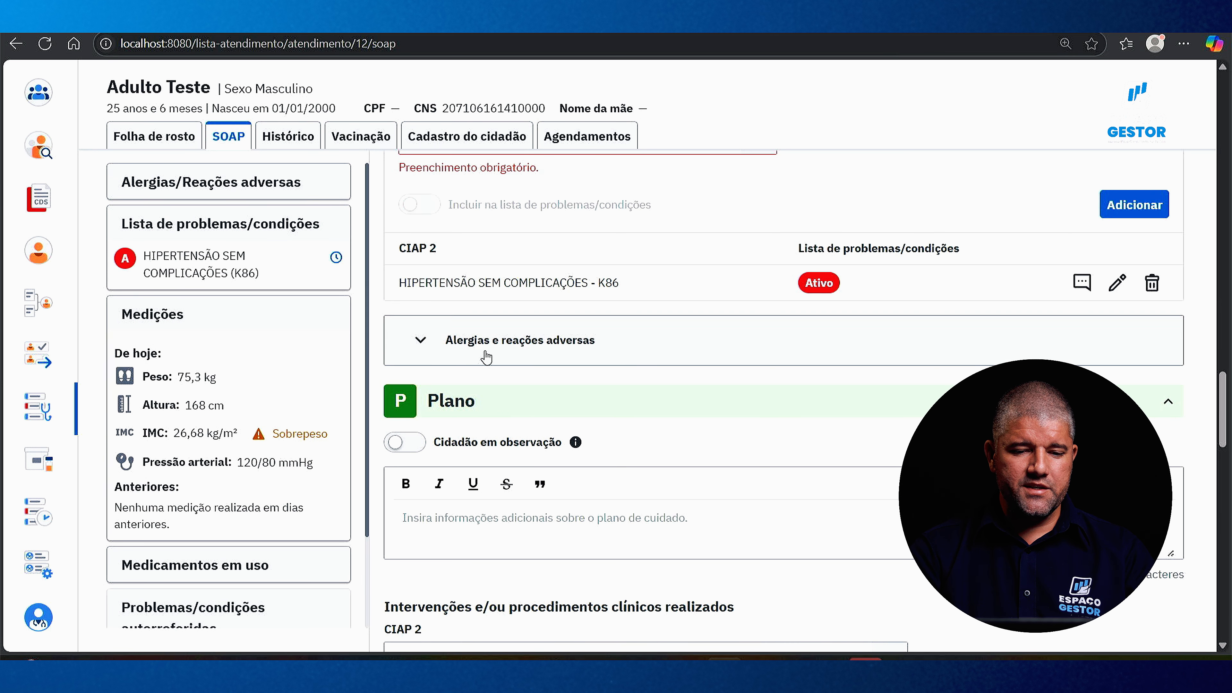
# In Alergias e reações adversas, set the causative agent category to Medicamento, Tipo de reação to Alergia and Grau de certeza to Confirmado
pyautogui.click(420, 342)
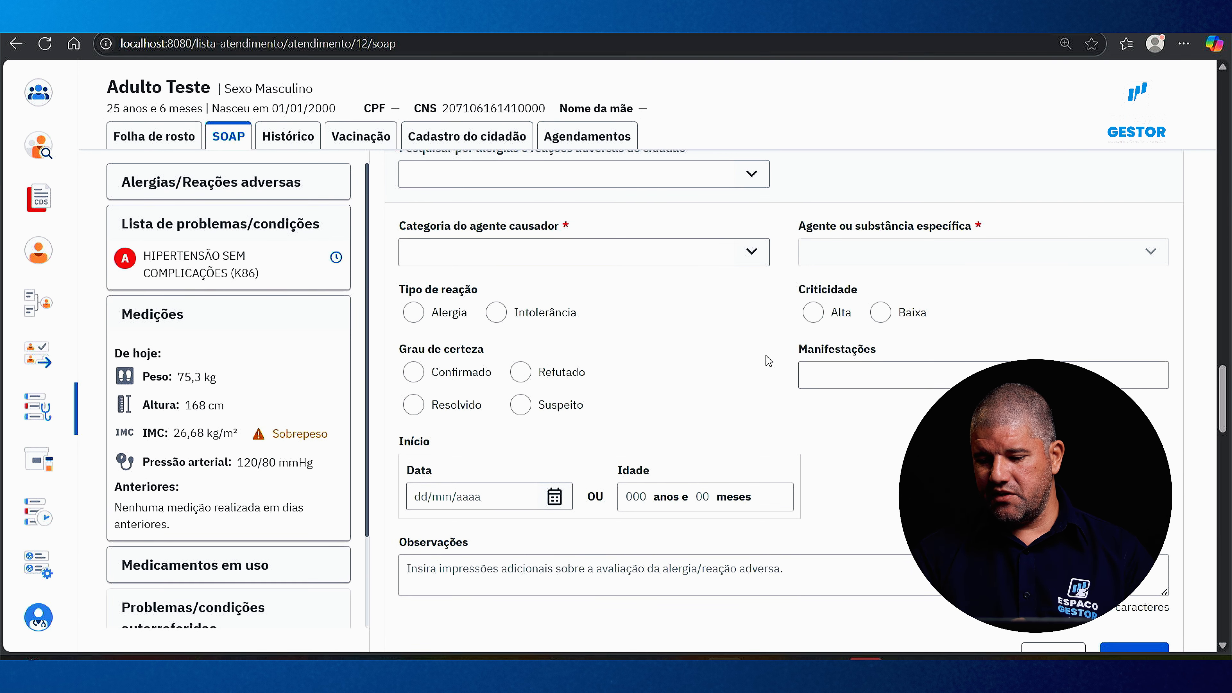
pyautogui.scroll(2, 846, 349)
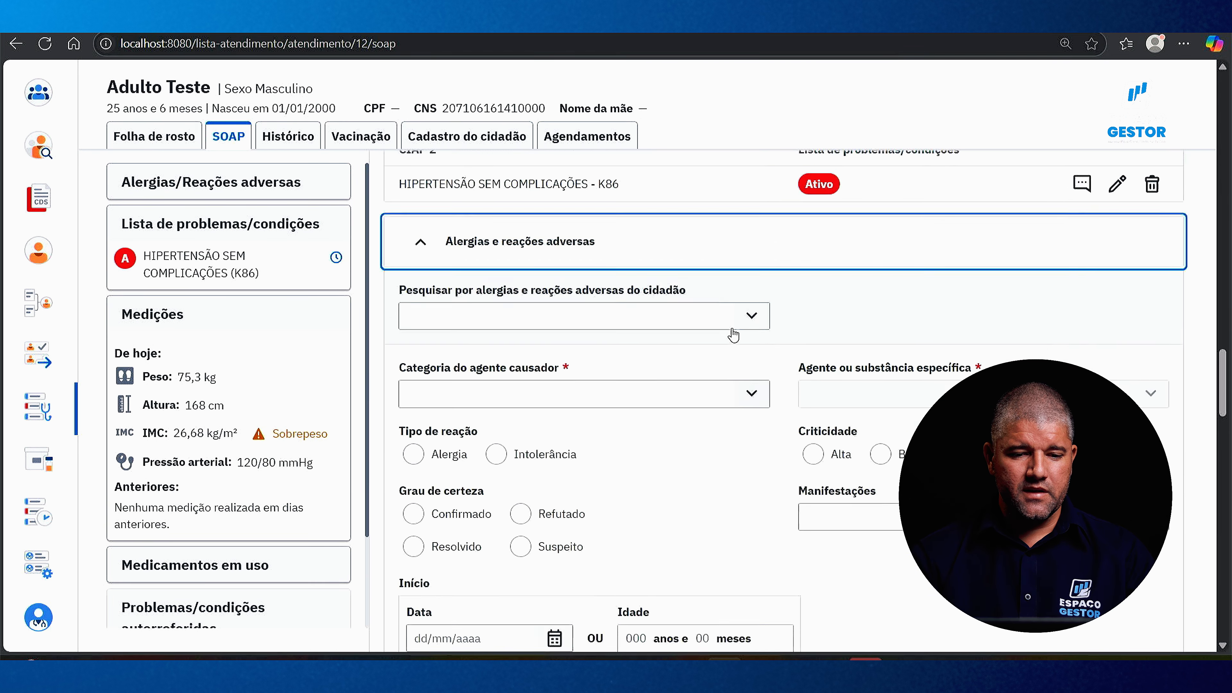
pyautogui.click(521, 333)
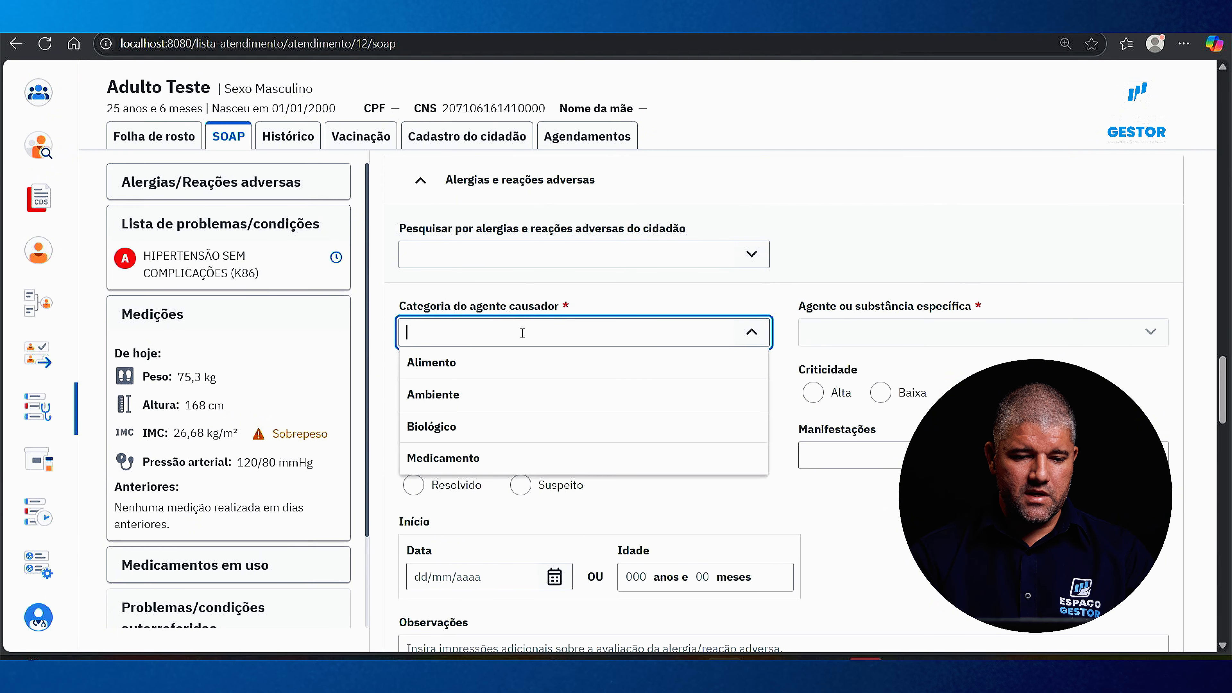
pyautogui.click(463, 458)
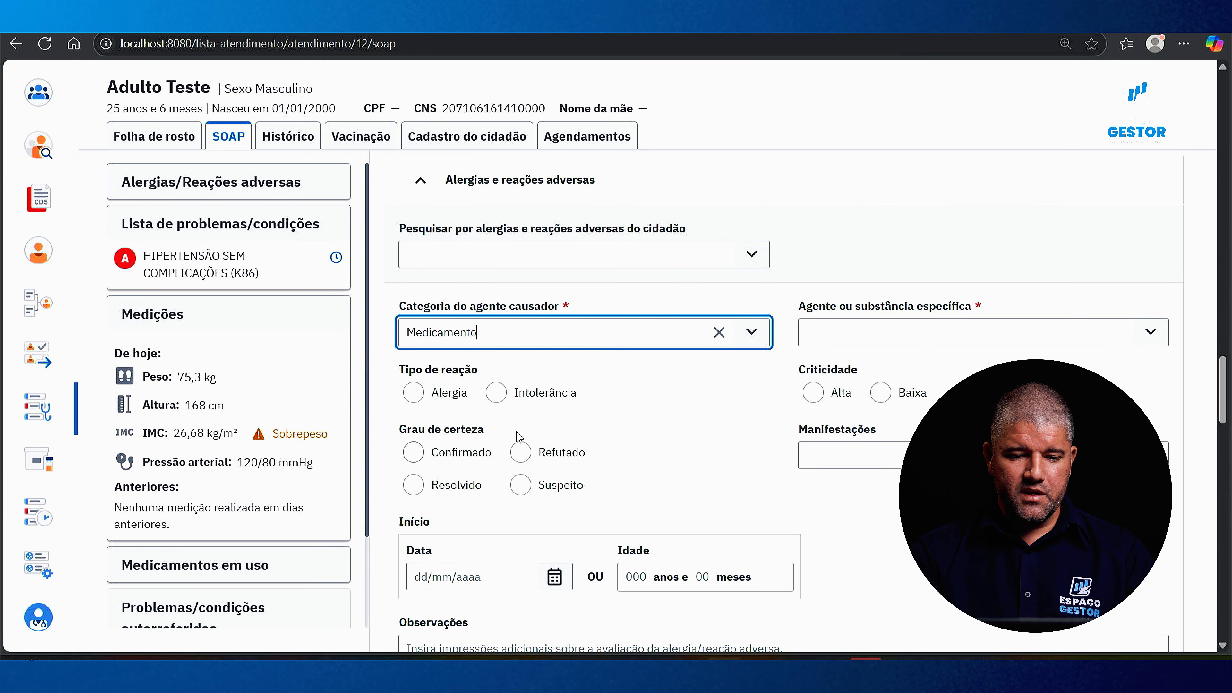
pyautogui.scroll(-2, 519, 438)
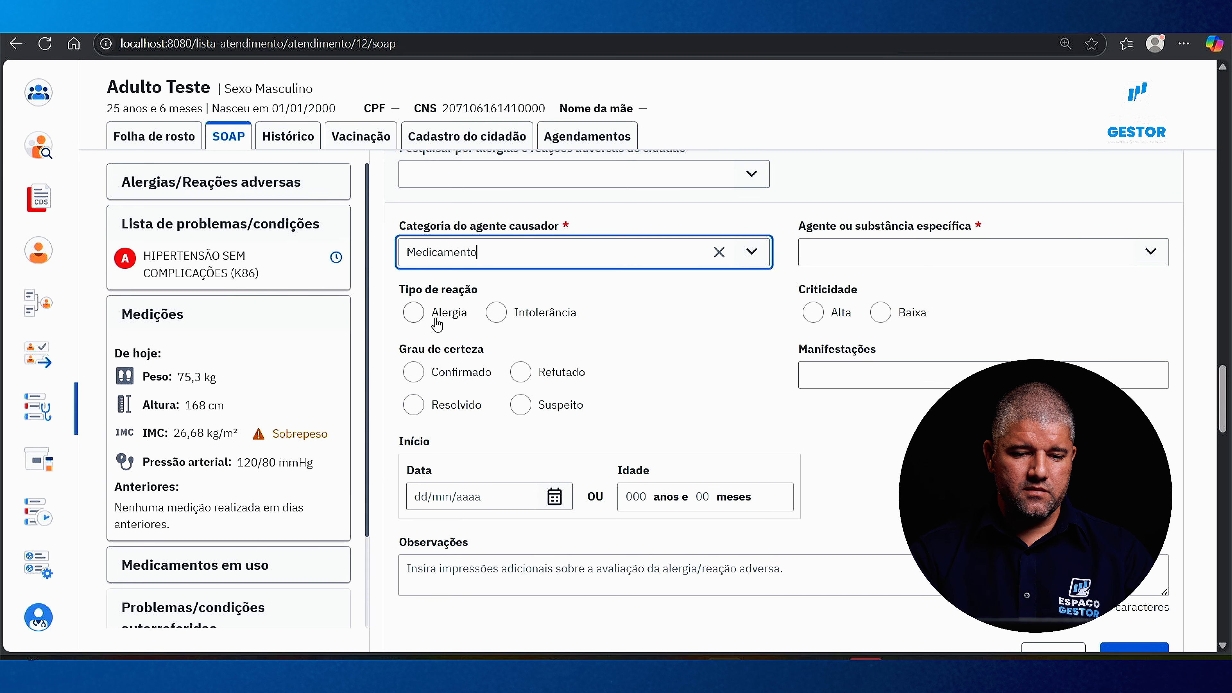
pyautogui.click(413, 313)
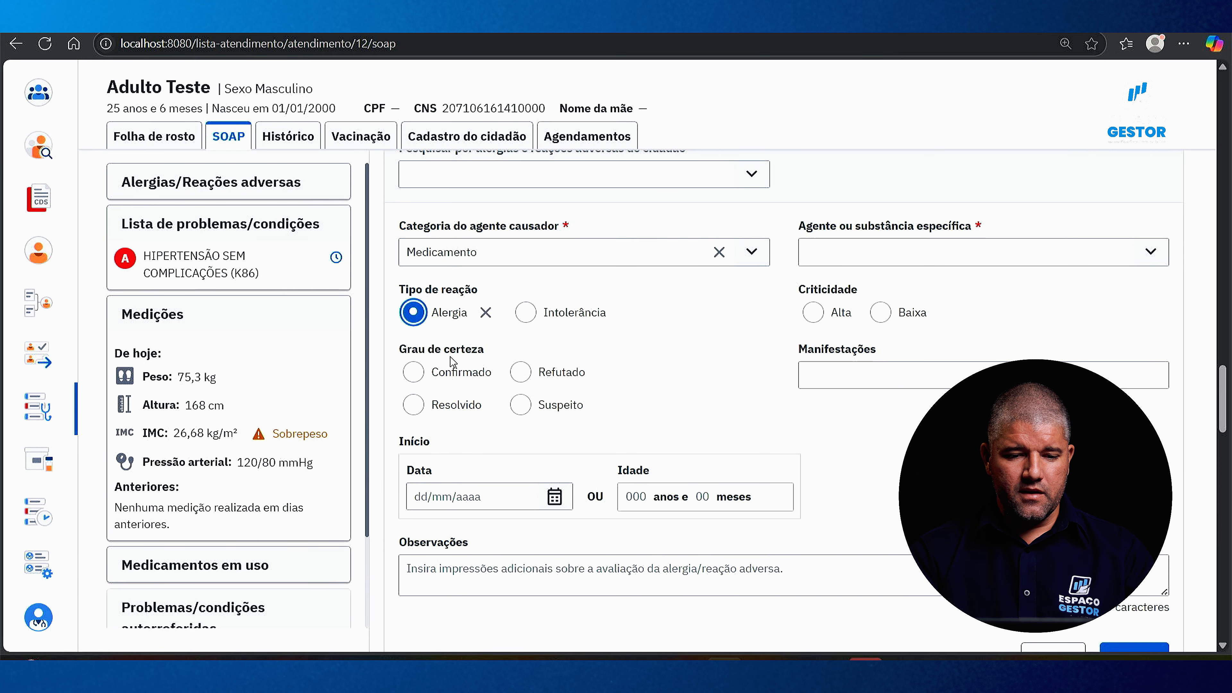
pyautogui.click(417, 380)
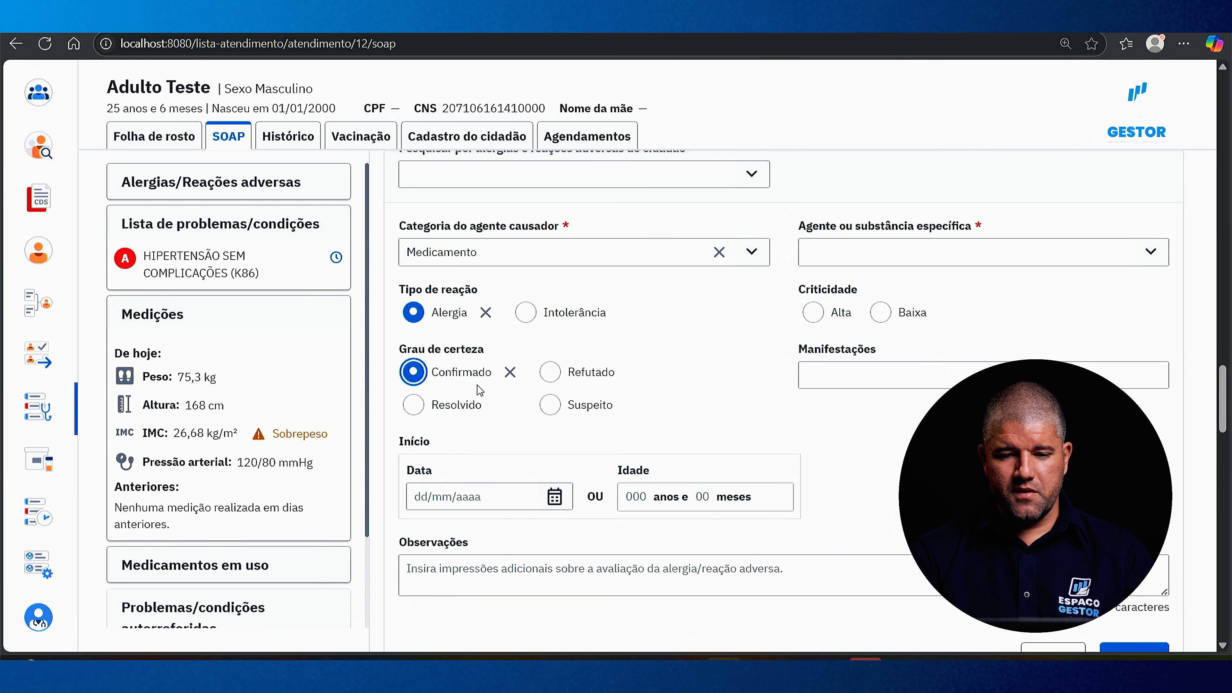
# Search the specific agent for dipirona and choose Dexametasona + Dipirona + Hidroxocobalamina 1,5 + 500 + 5 mg/ml
pyautogui.click(1102, 256)
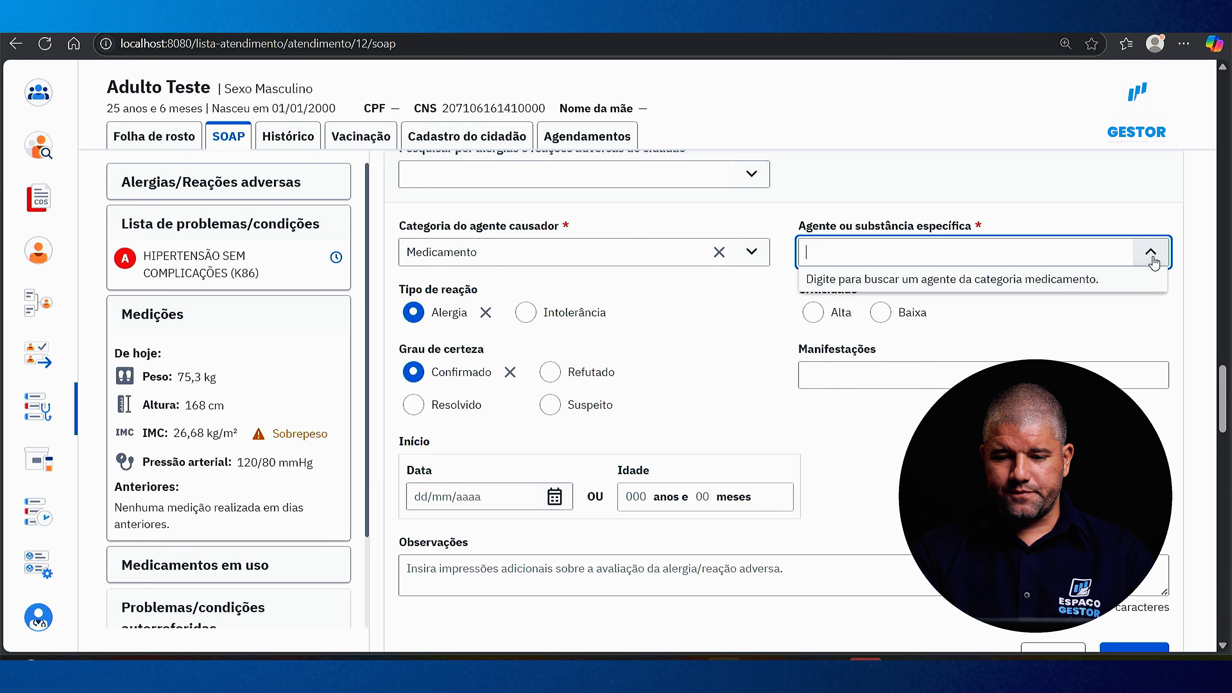
pyautogui.write('di')
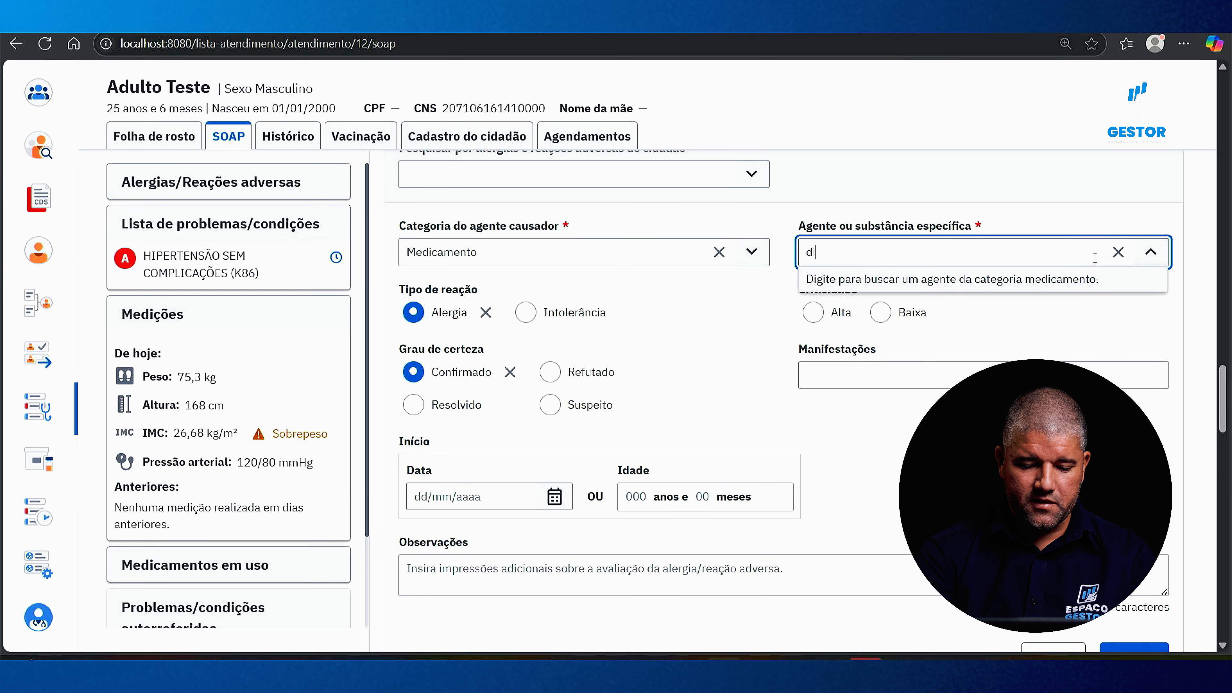
pyautogui.write('pirona')
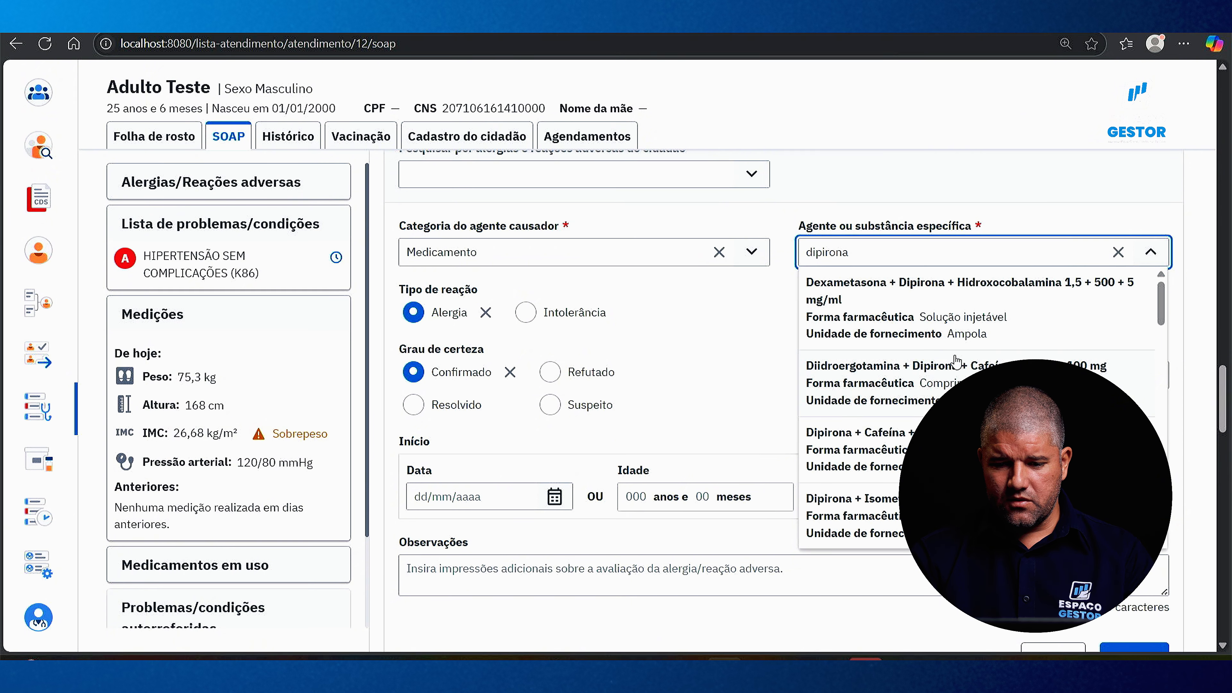
pyautogui.click(902, 334)
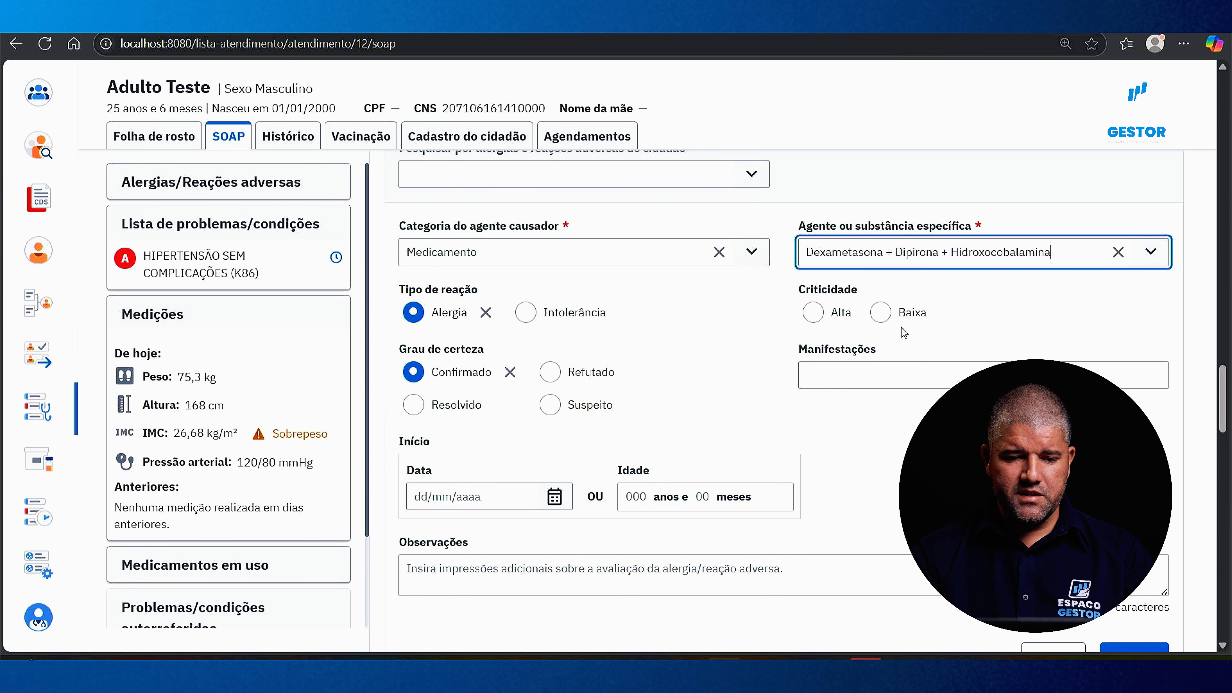
pyautogui.click(755, 327)
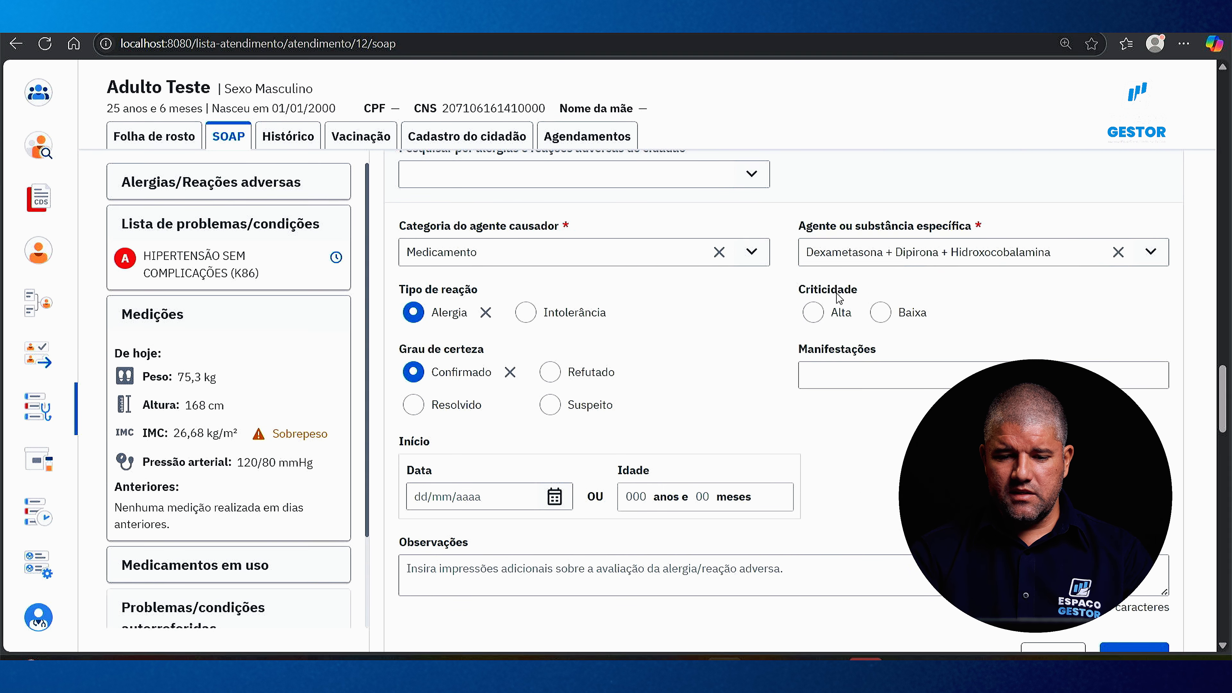
# Set the allergy's Criticidade to Alta and select Anafilaxia under Manifestações
pyautogui.click(813, 312)
pyautogui.click(835, 379)
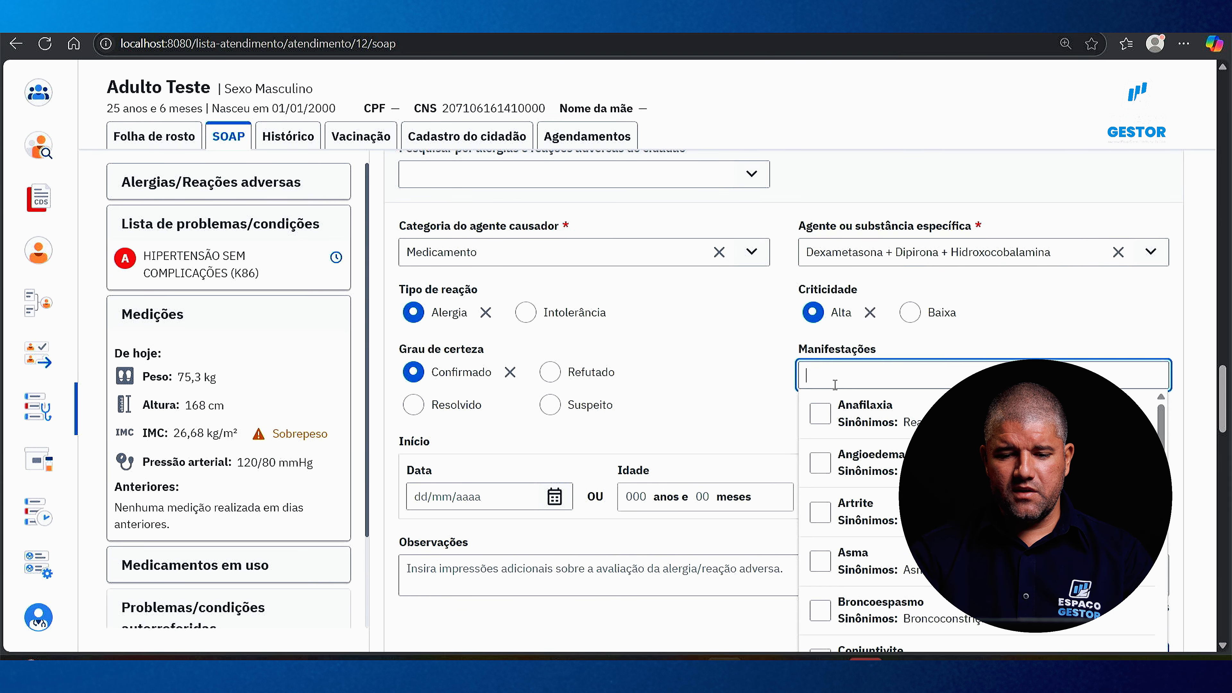
pyautogui.click(825, 416)
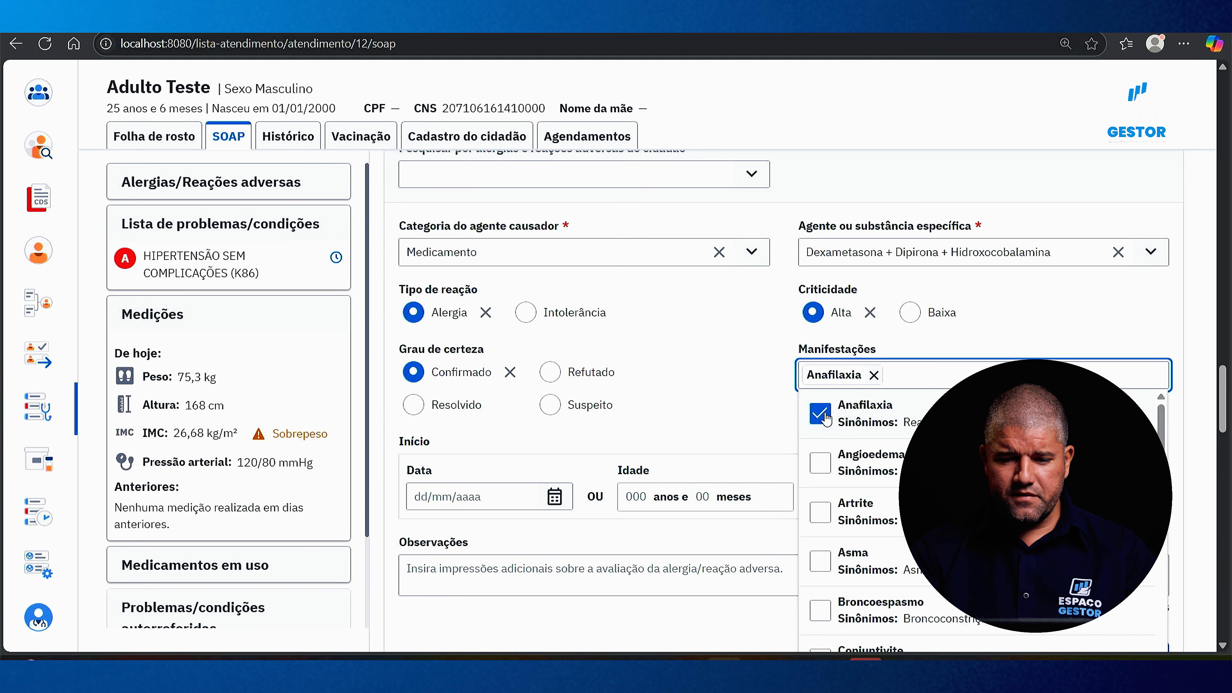
pyautogui.click(767, 430)
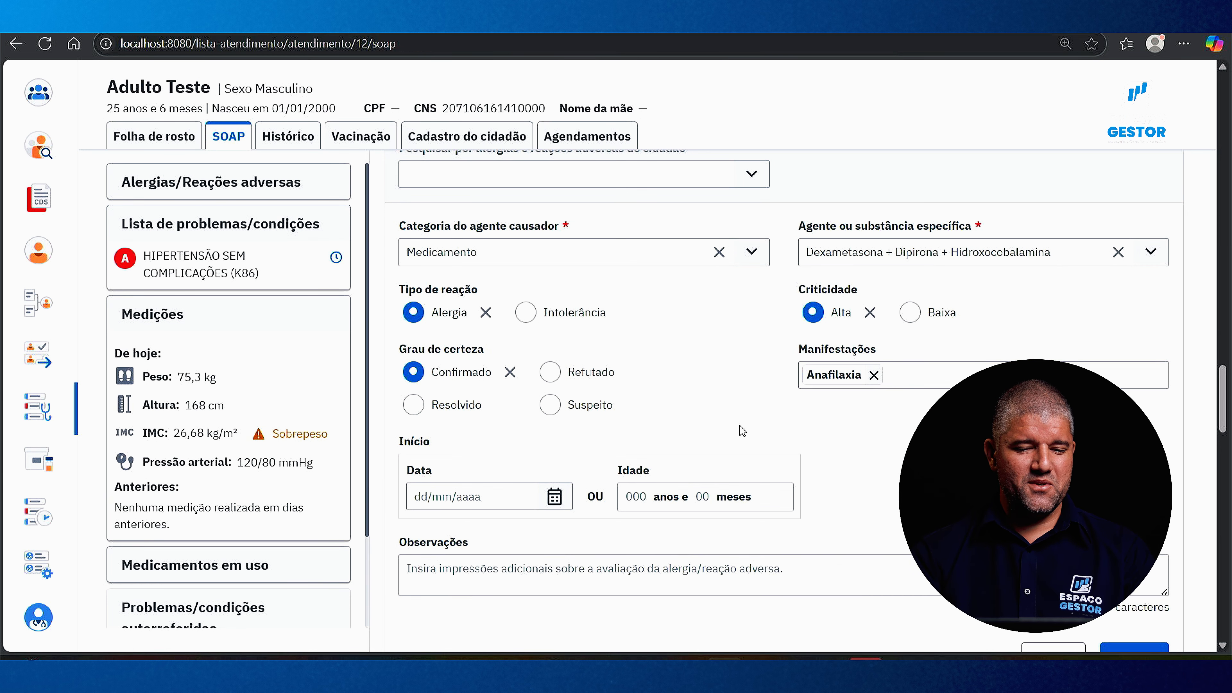
# Leave the allergy's start date, age and Observações blank, and add it to the citizen's record
pyautogui.scroll(-3, 739, 427)
pyautogui.click(491, 344)
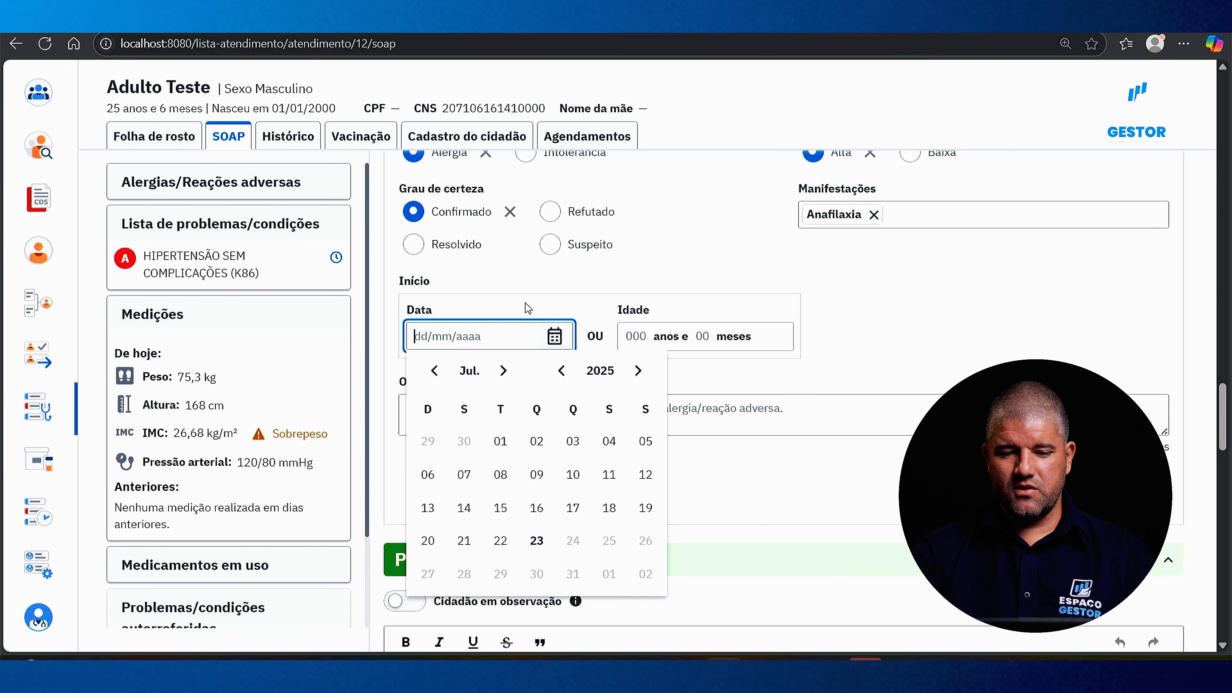
pyautogui.click(554, 309)
pyautogui.scroll(-2, 855, 323)
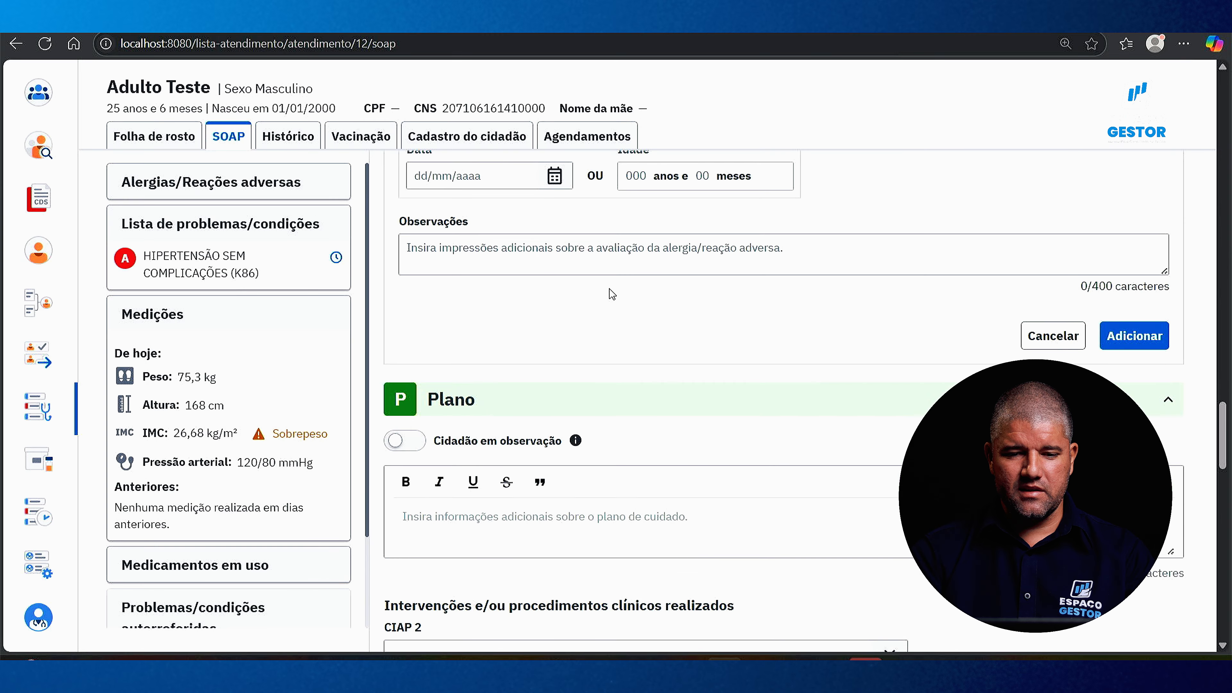
pyautogui.scroll(1, 914, 382)
pyautogui.click(1142, 416)
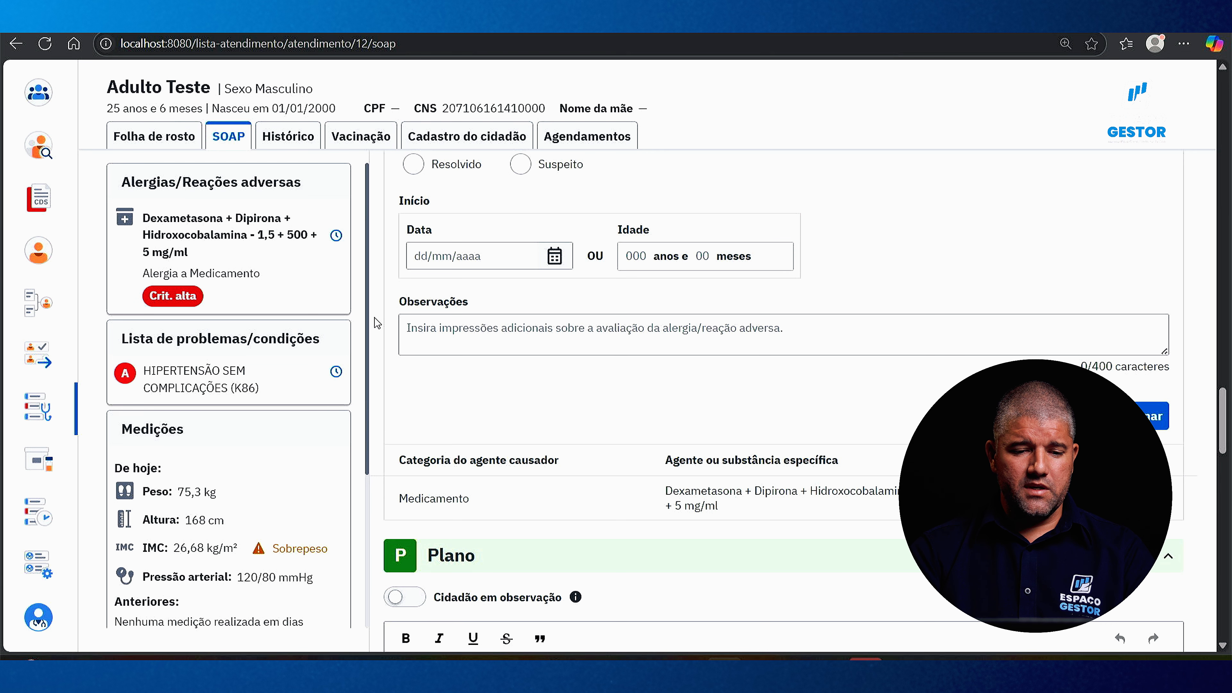
# Review the Plano section, covering the care plan notes, the automatically added procedures and the Prescrição de medicamentos area
pyautogui.scroll(-5, 385, 316)
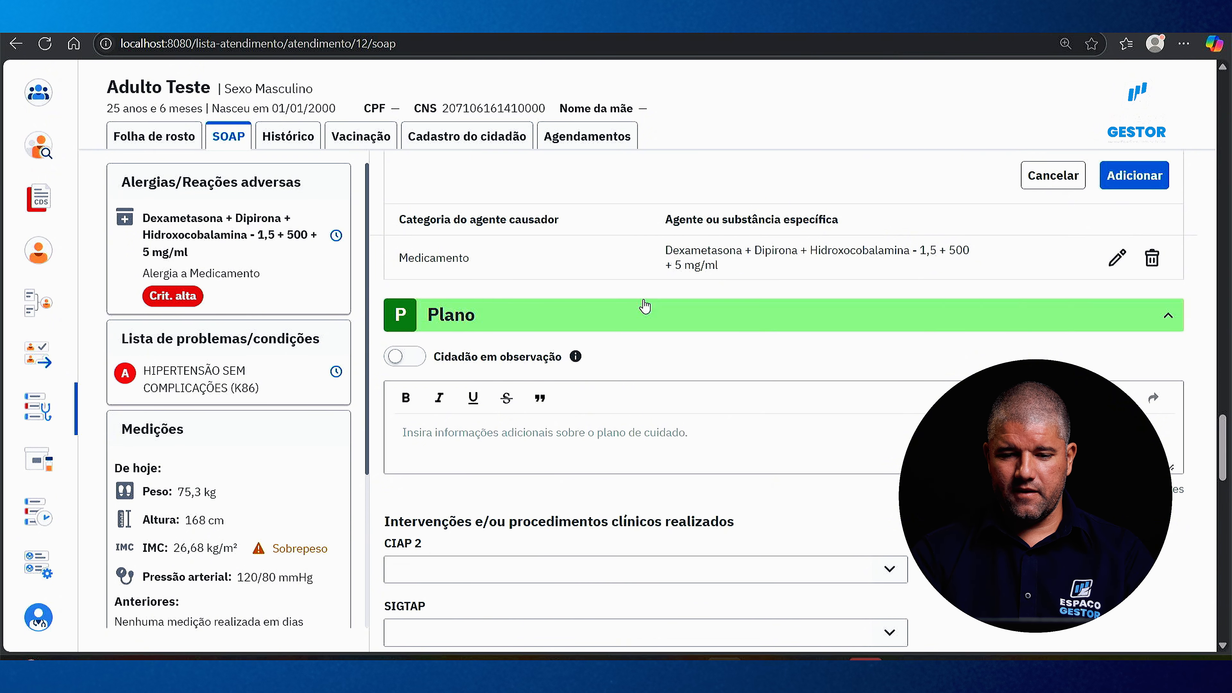
pyautogui.scroll(-3, 647, 305)
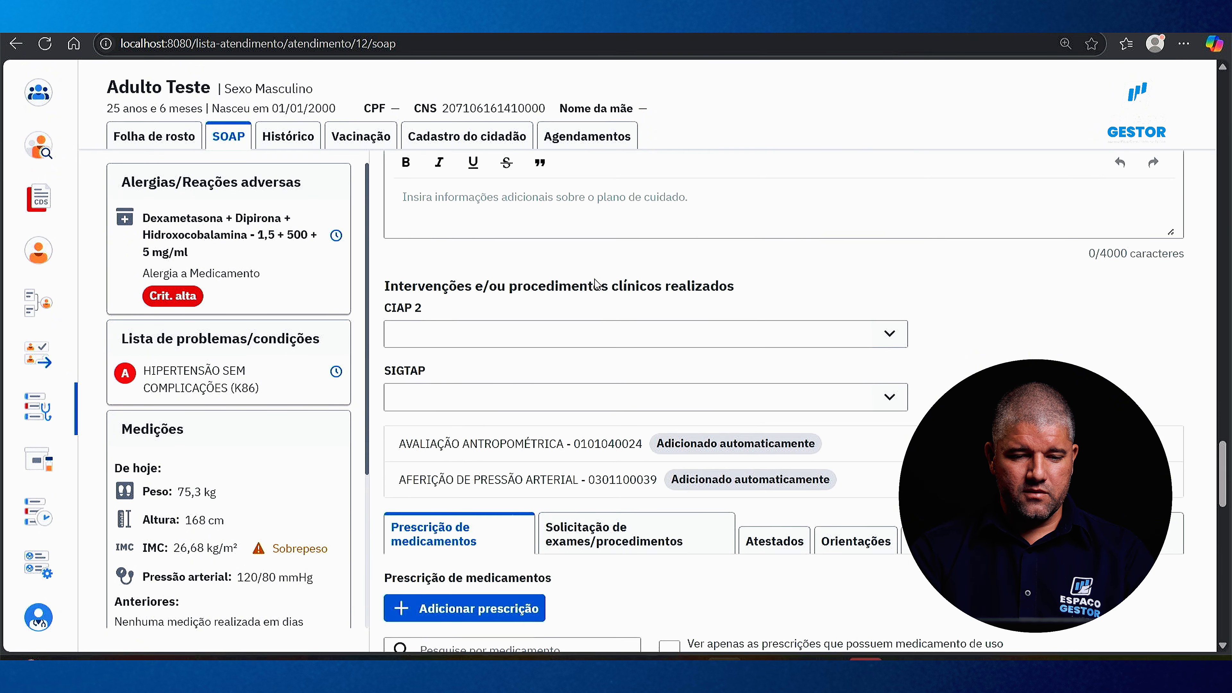
pyautogui.scroll(1, 510, 291)
pyautogui.scroll(-1, 521, 320)
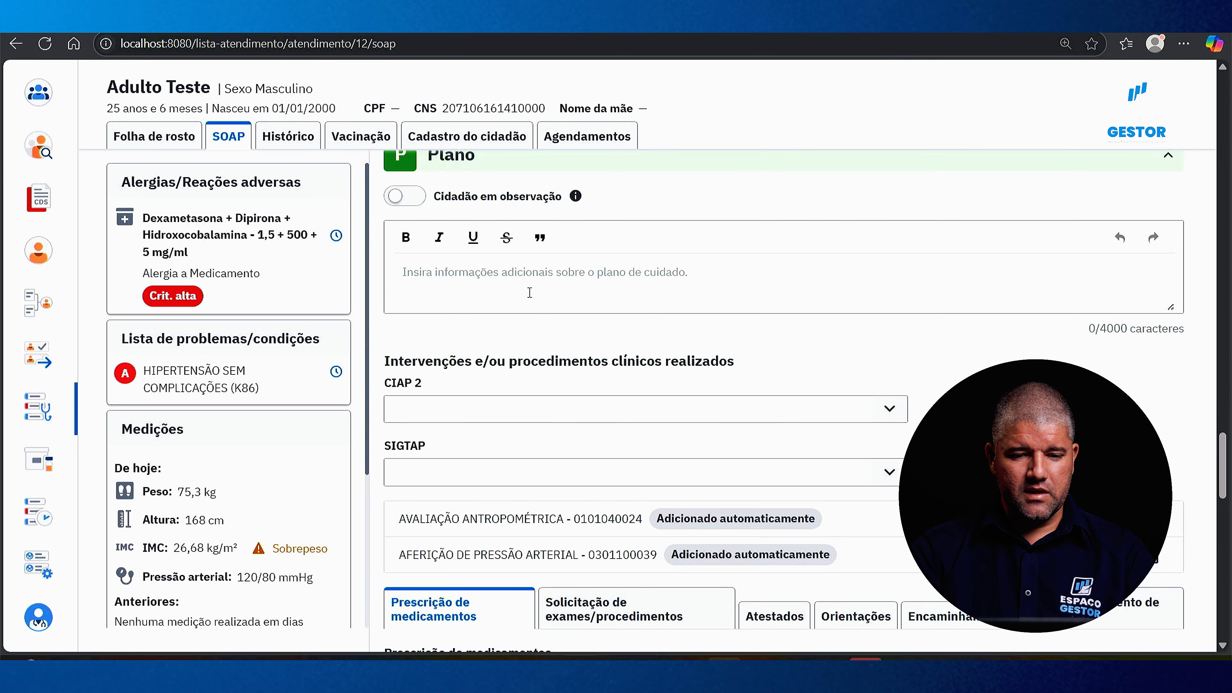
pyautogui.click(559, 296)
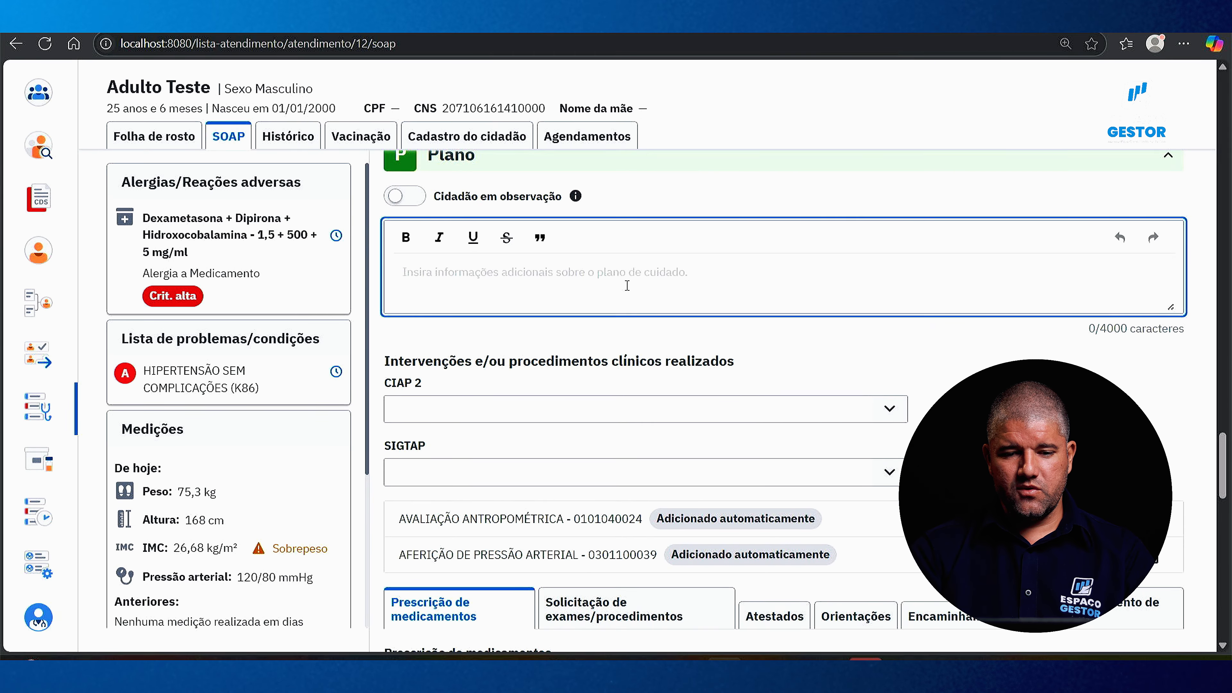
pyautogui.scroll(4, 628, 285)
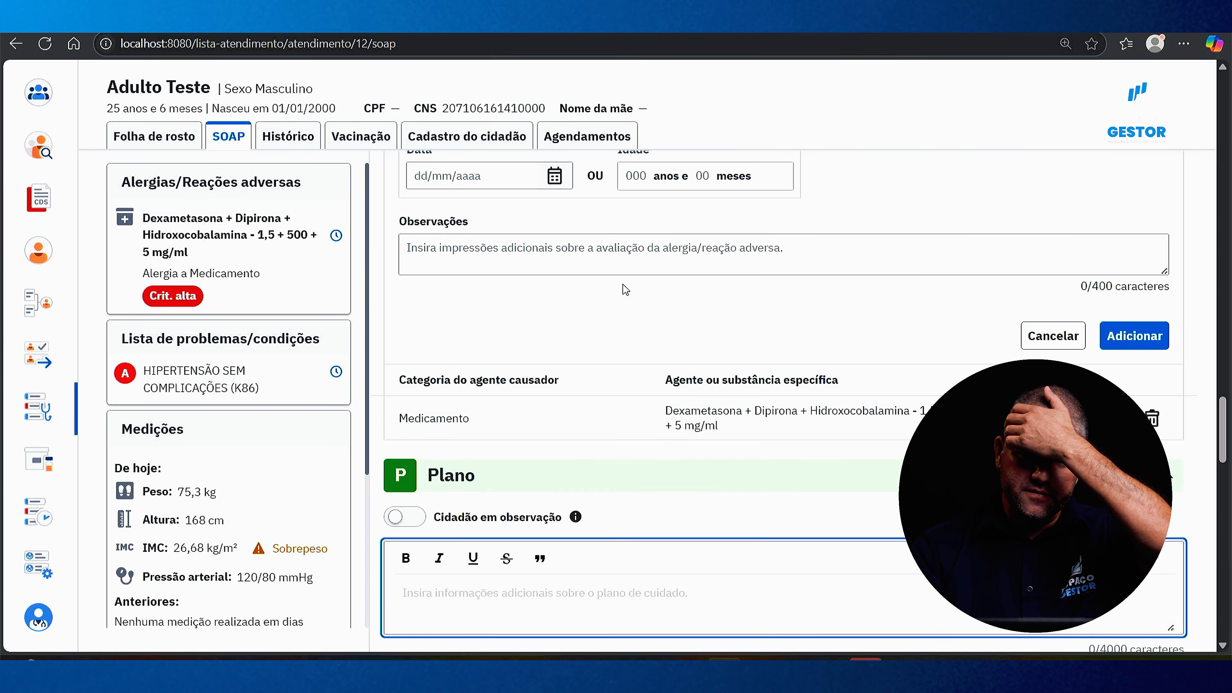
pyautogui.scroll(-3, 624, 288)
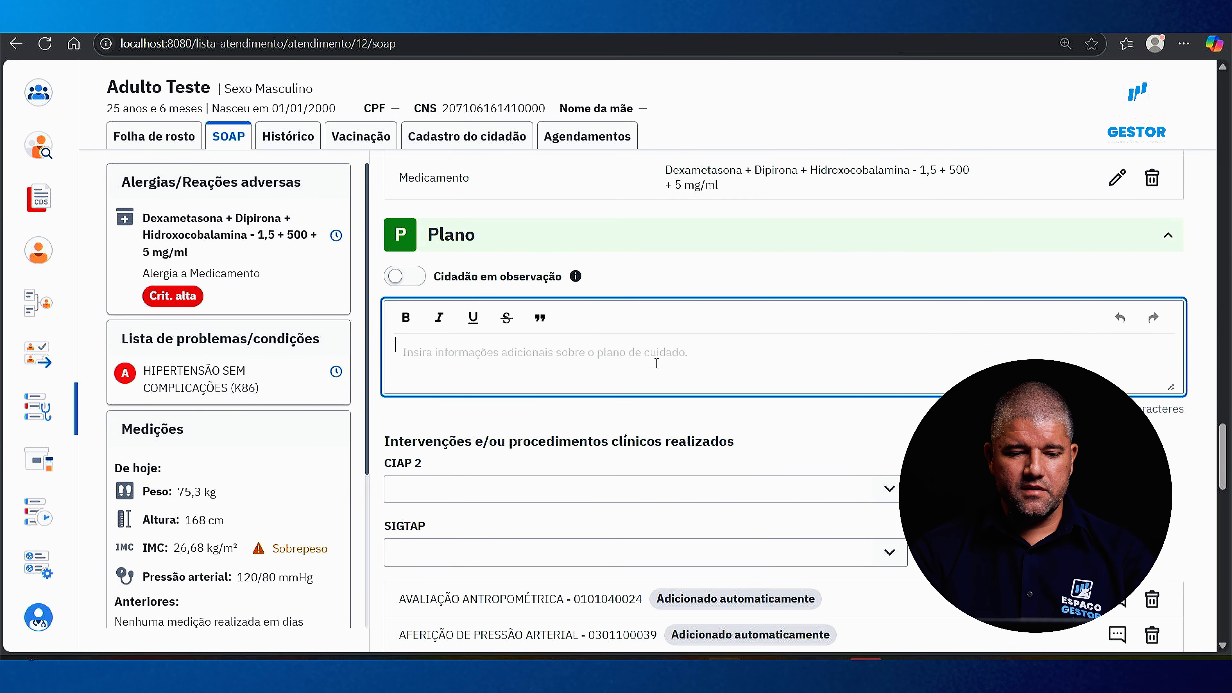
pyautogui.scroll(-3, 656, 363)
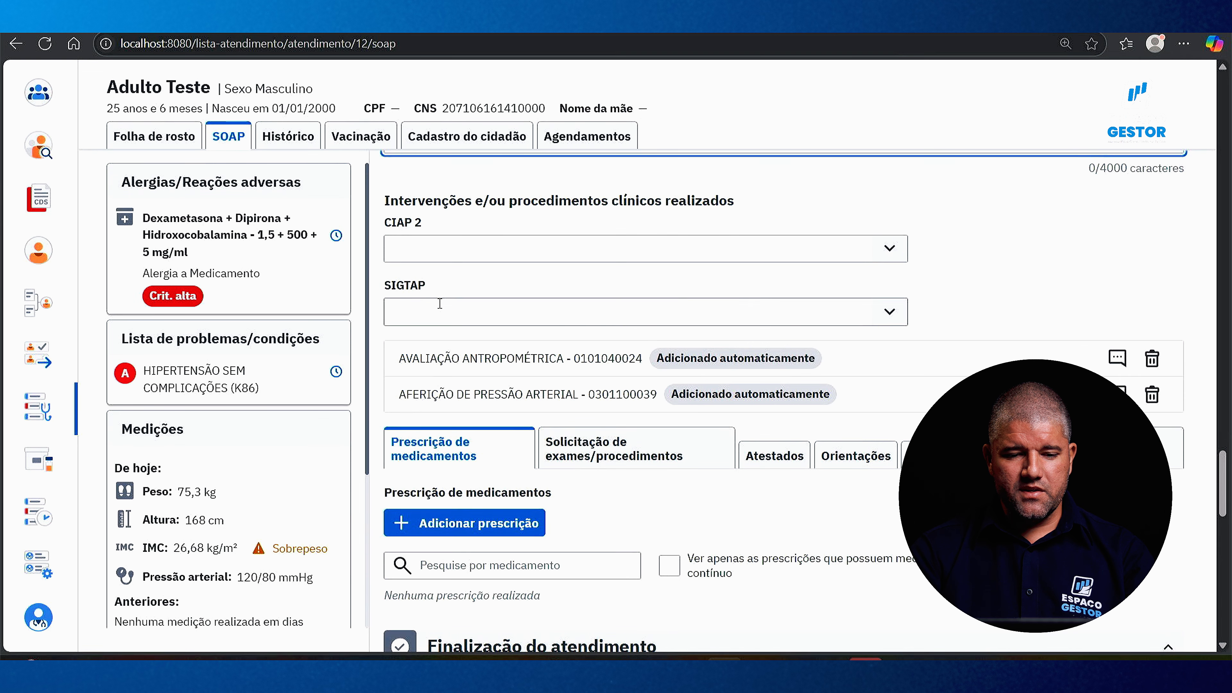
pyautogui.scroll(-1, 440, 303)
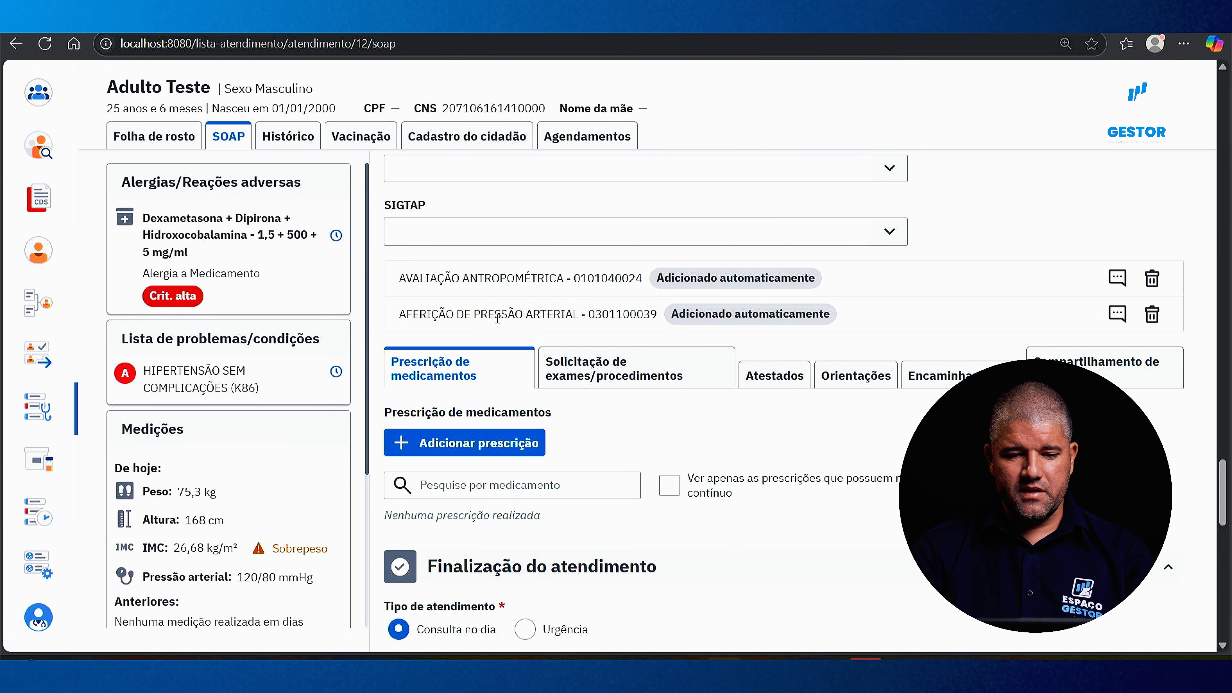
pyautogui.scroll(-1, 657, 342)
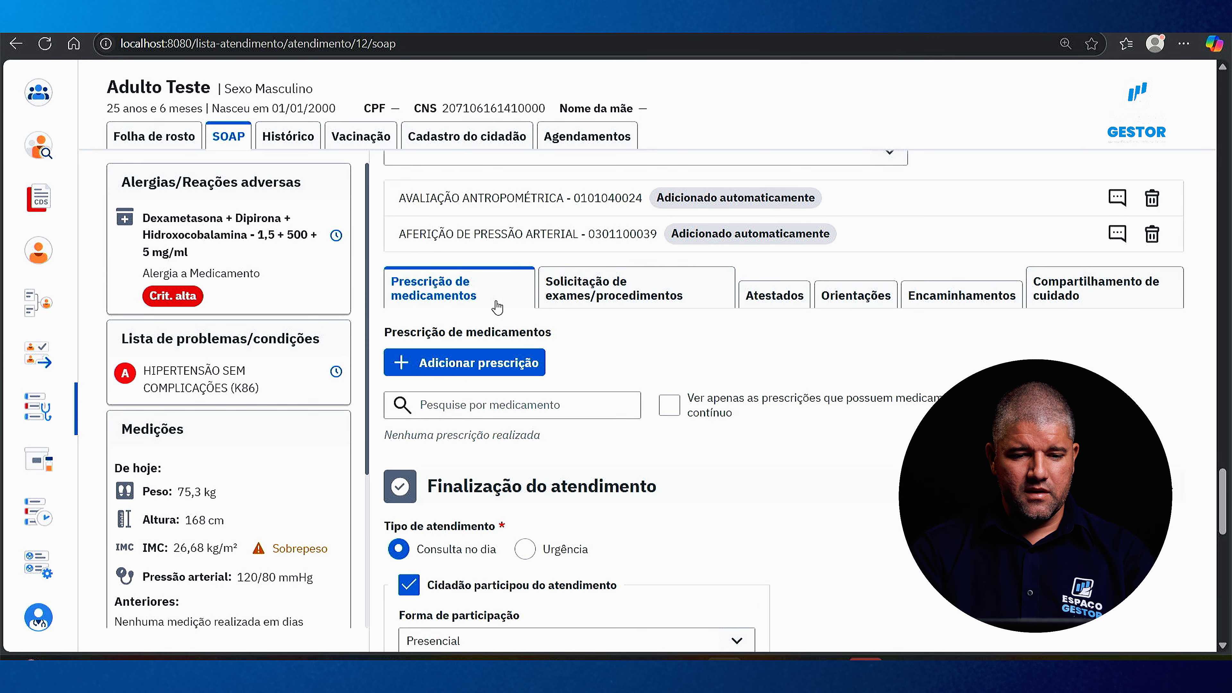
# Switch to the indicator PDF and examine good practice (D) on weight and height records under Boas práticas de acompanhamento/cuidado
pyautogui.hotkey('alt', 'Tab')
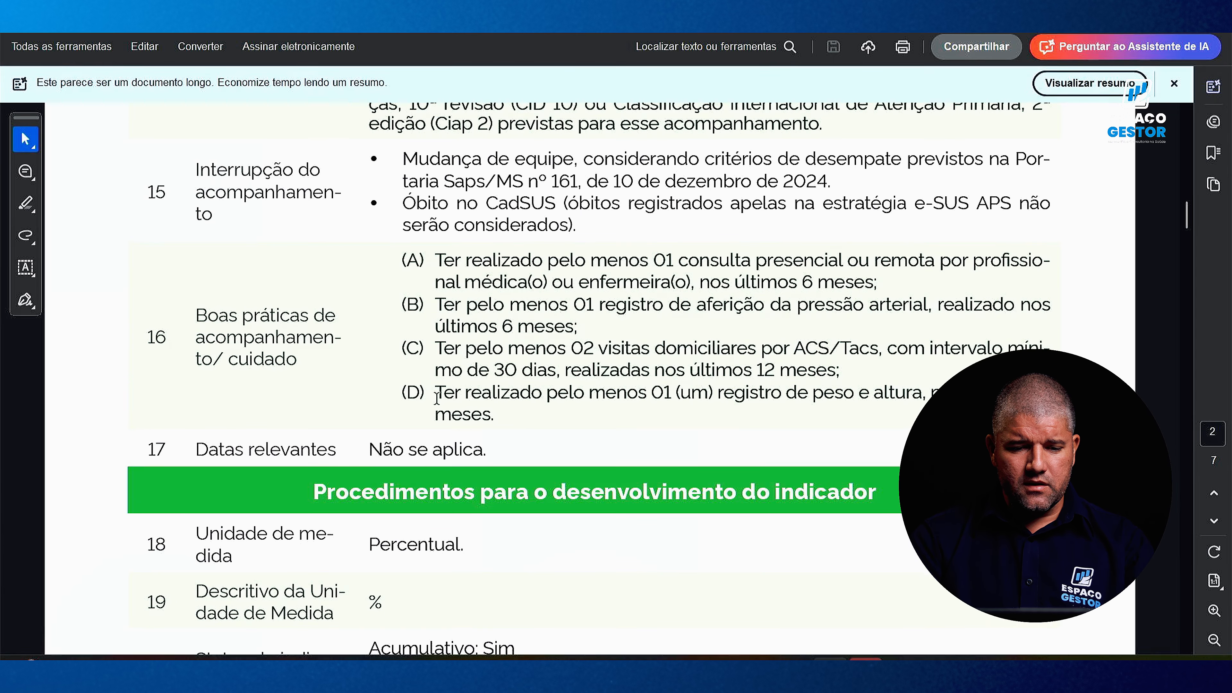
pyautogui.moveTo(440, 385); pyautogui.dragTo(515, 413)
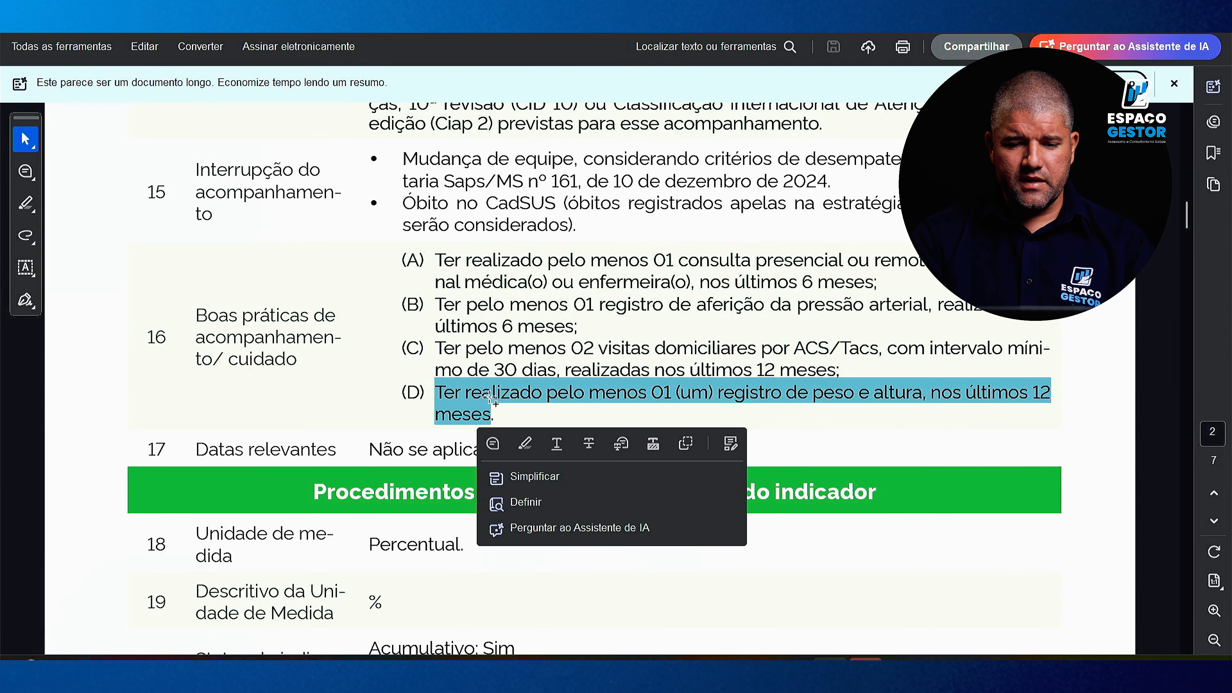
pyautogui.click(821, 405)
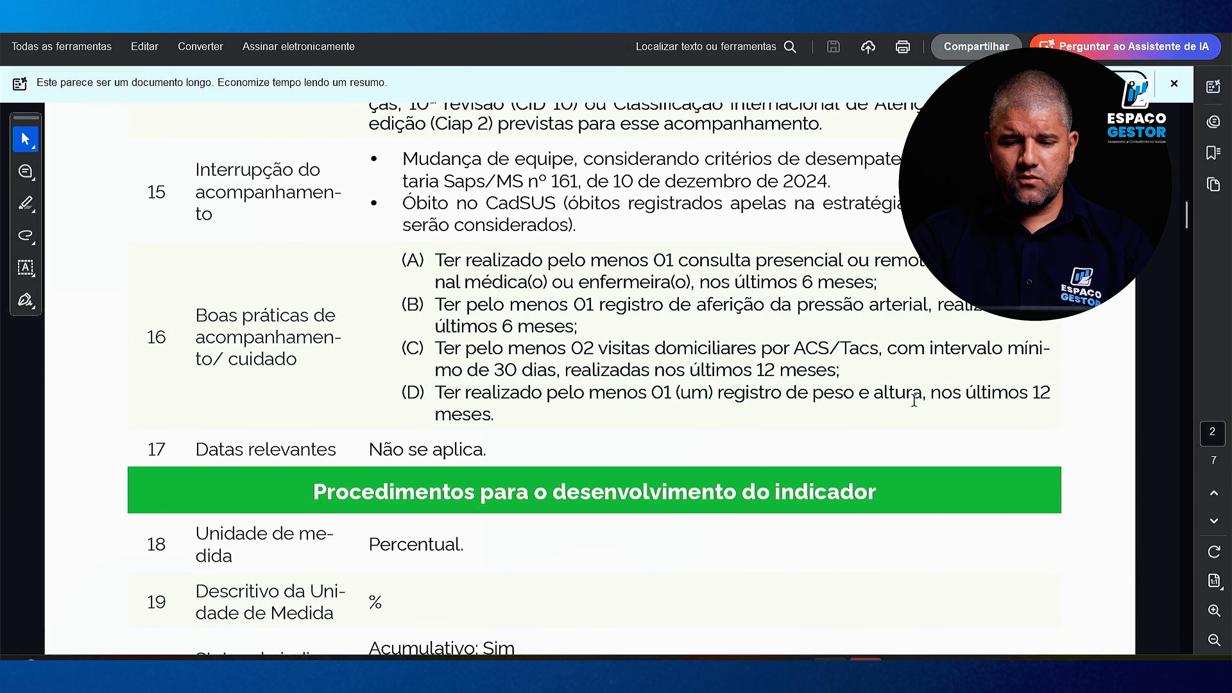
pyautogui.scroll(2, 613, 387)
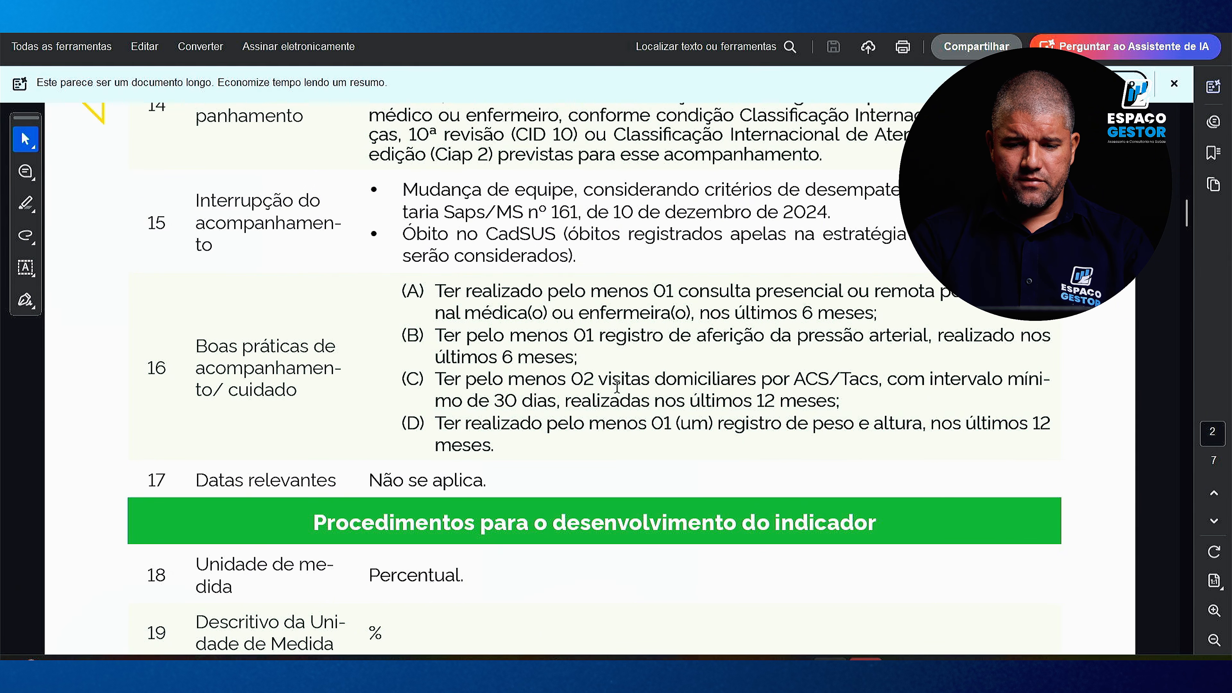
pyautogui.scroll(-7, 659, 383)
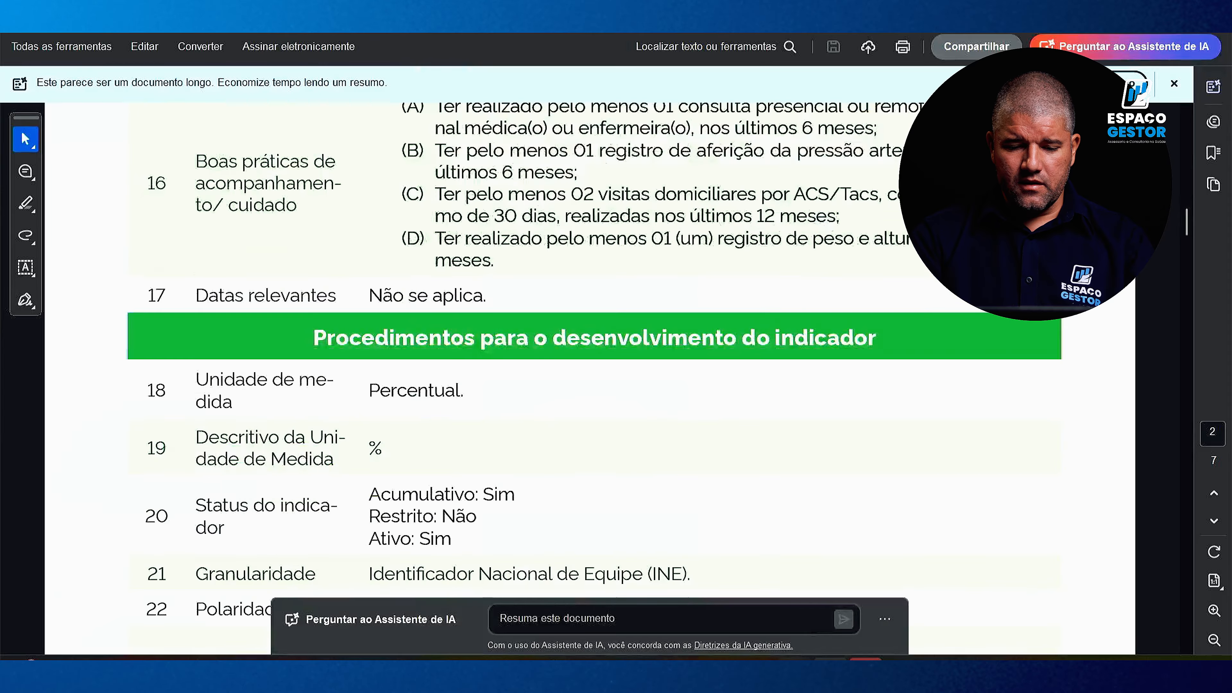
# Return to the e-SUS PEC record in the browser and review it from the Objetivo measurements through Avaliação to the Plano procedures
pyautogui.click(725, 660)
pyautogui.scroll(-20, 556, 430)
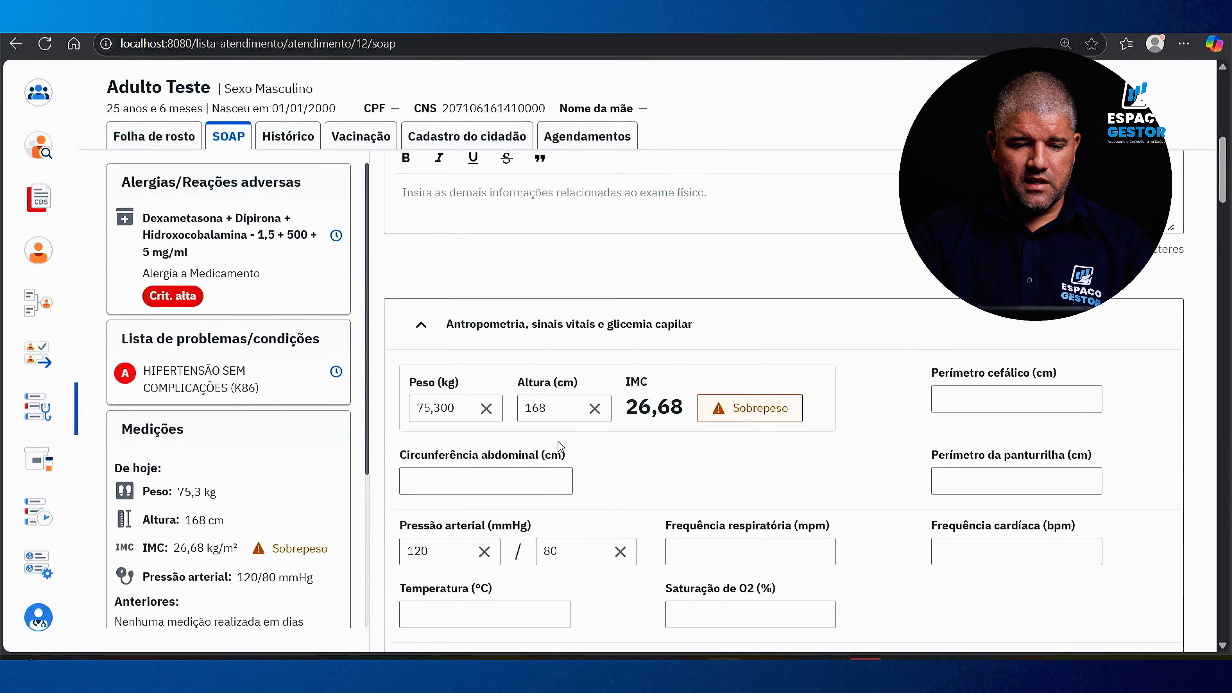
pyautogui.scroll(-15, 691, 404)
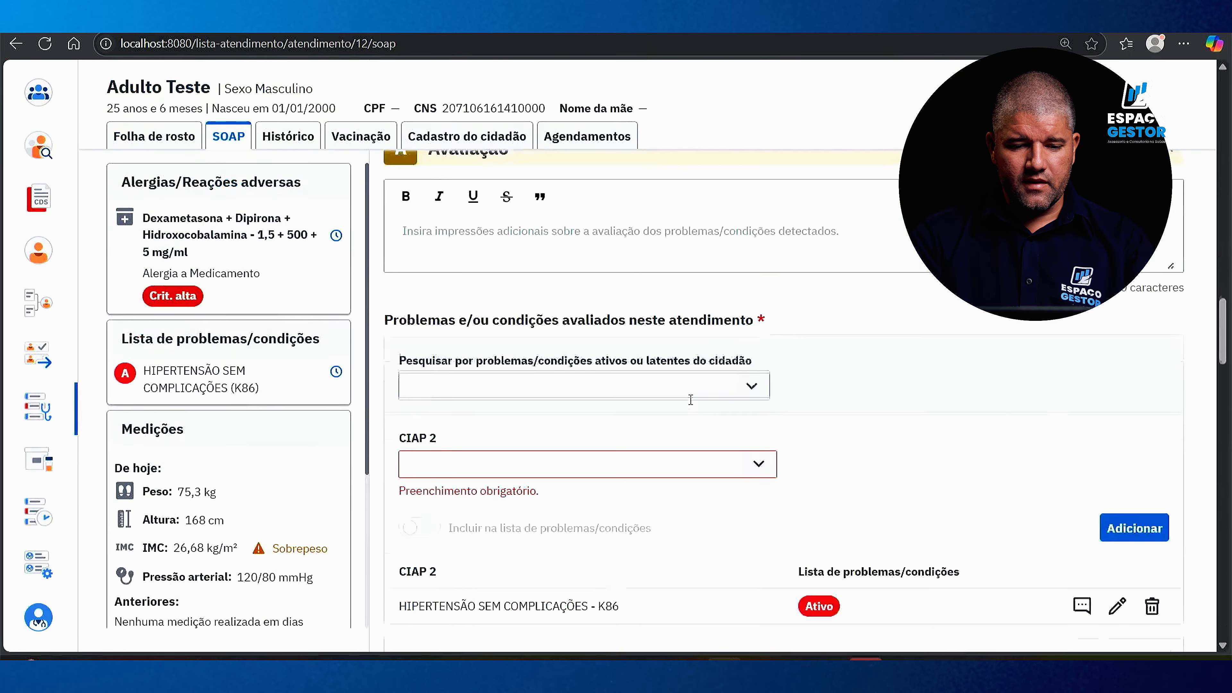
pyautogui.scroll(-12, 692, 398)
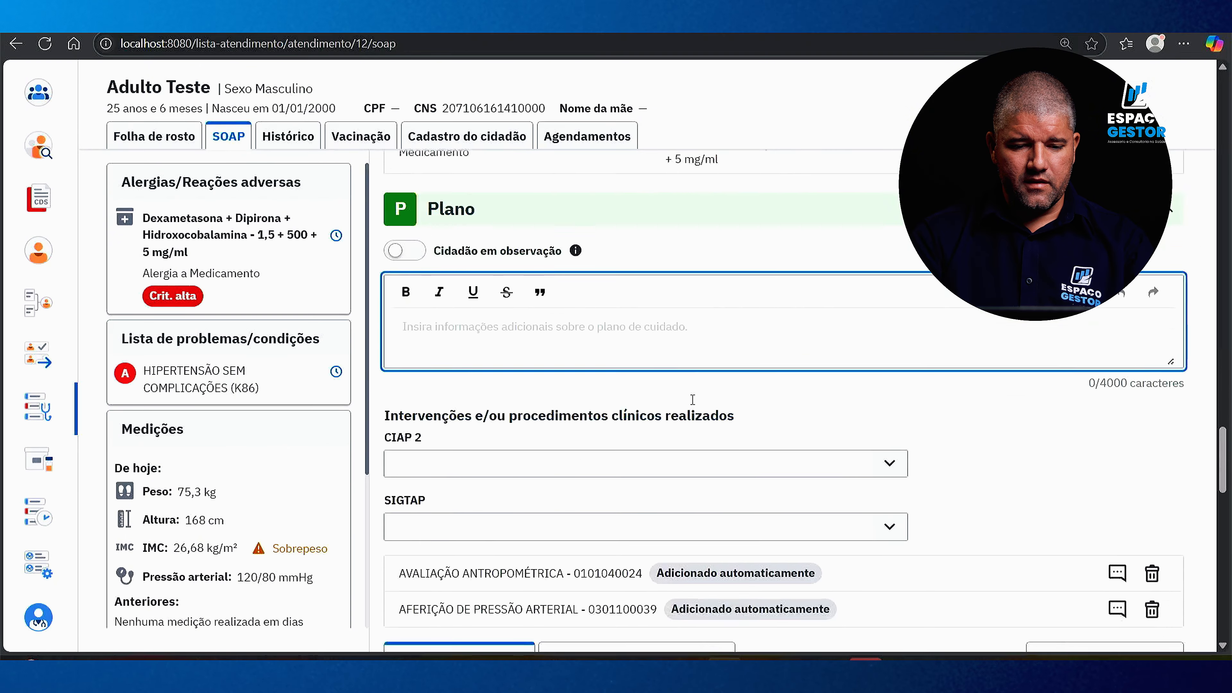
# Start a new prescription in the Plano section for Captopril 10 mg/ml oral solution with Bucal as the administration route
pyautogui.scroll(2, 602, 355)
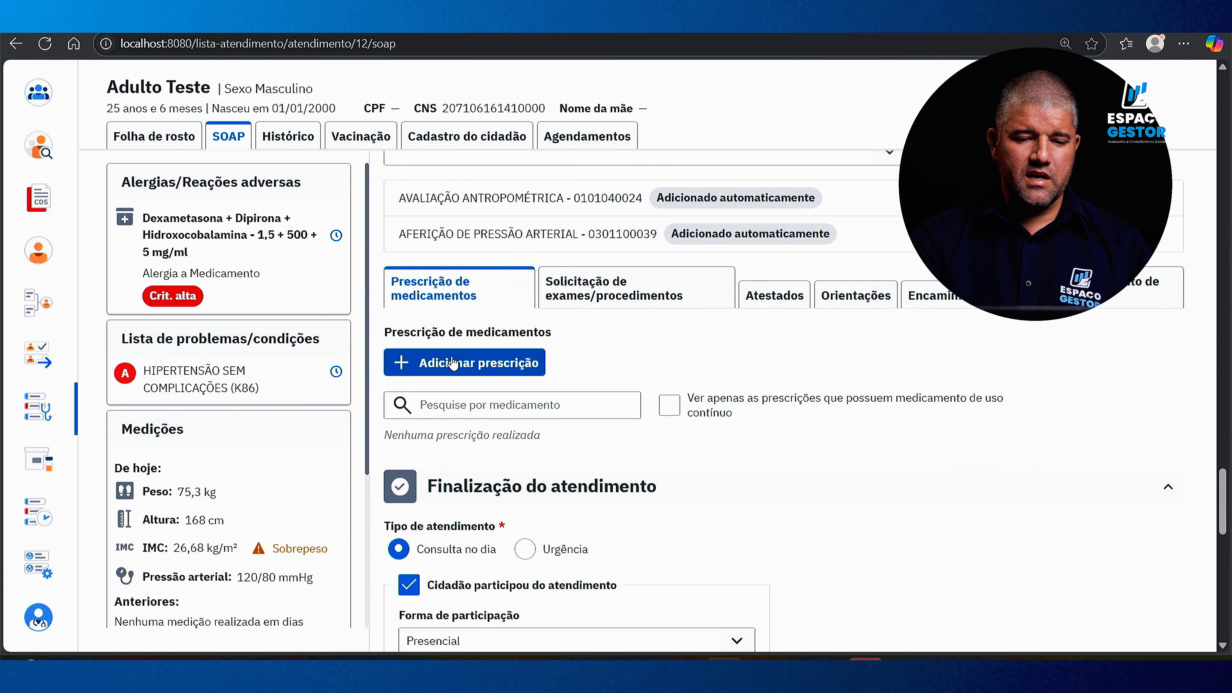
pyautogui.click(446, 371)
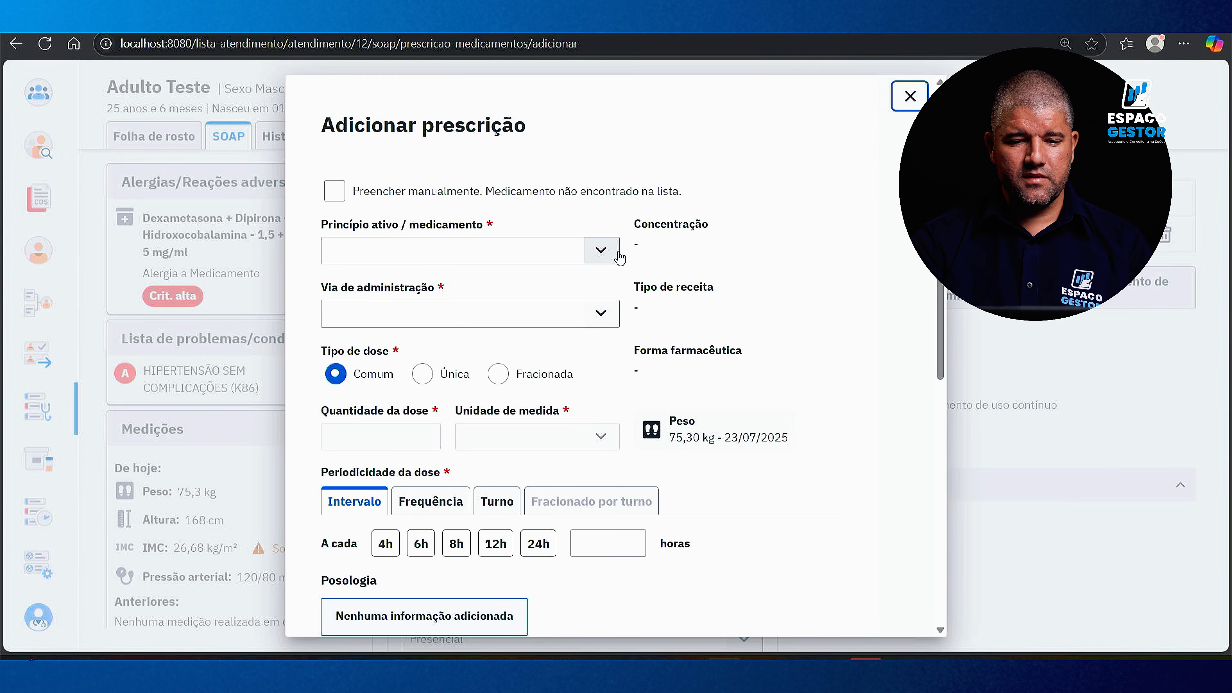
pyautogui.click(598, 252)
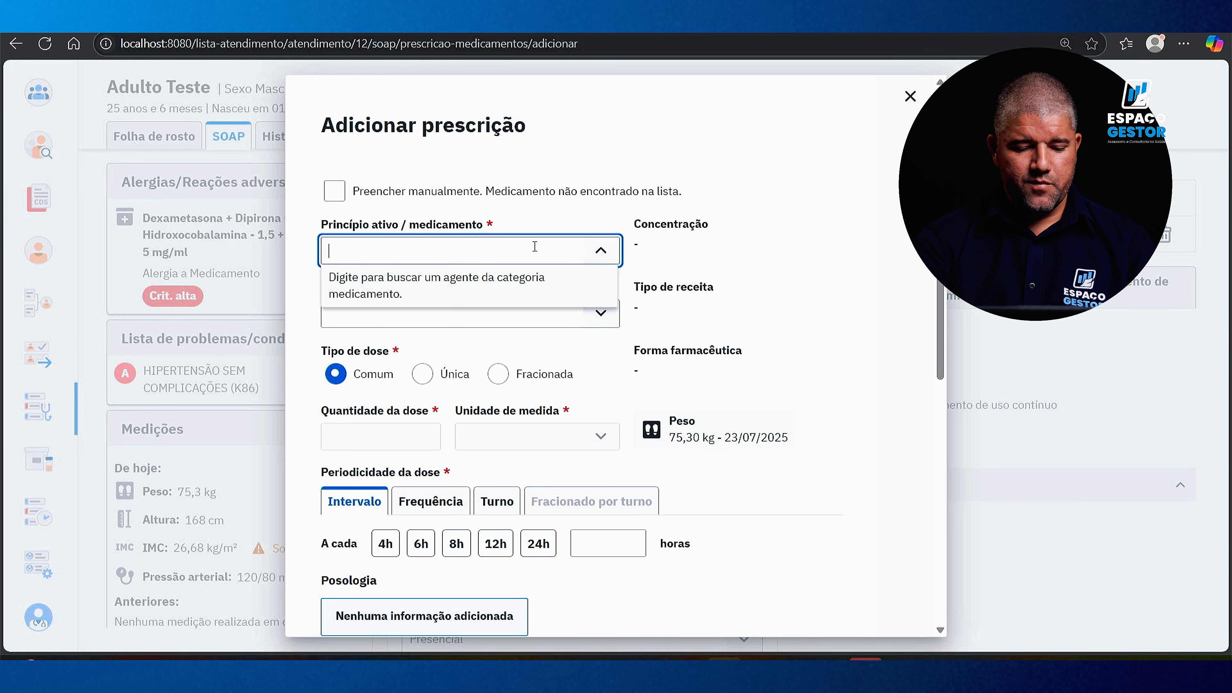
pyautogui.write('capt')
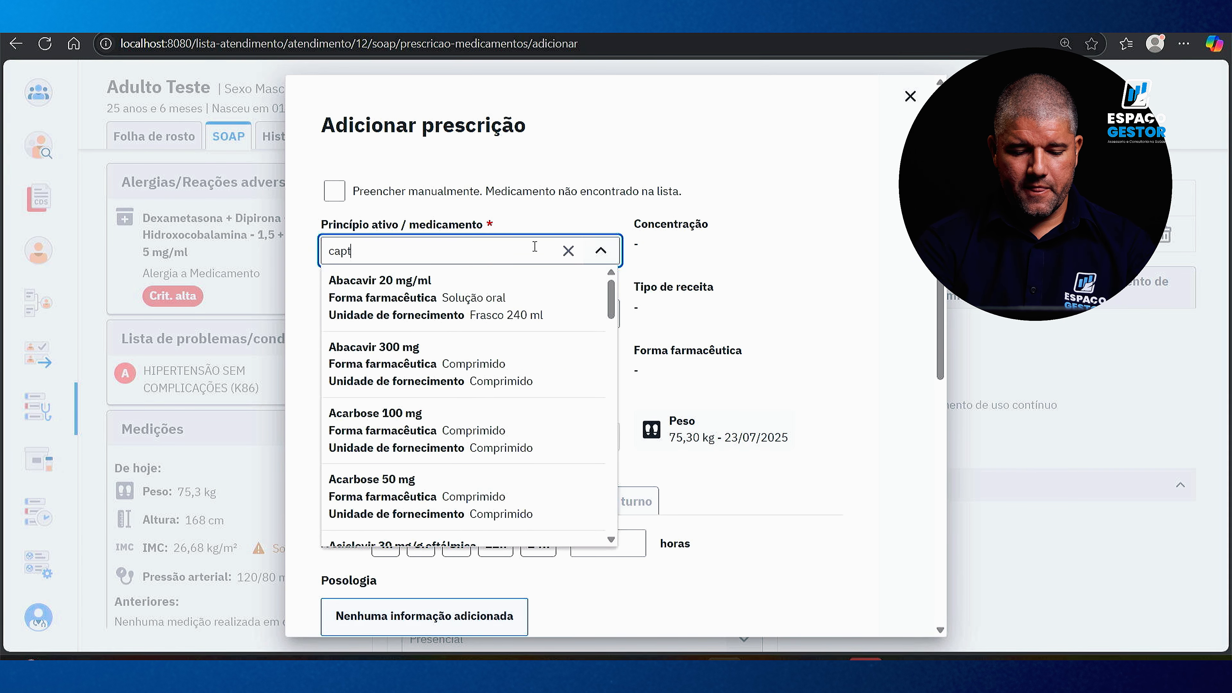
pyautogui.write('opril')
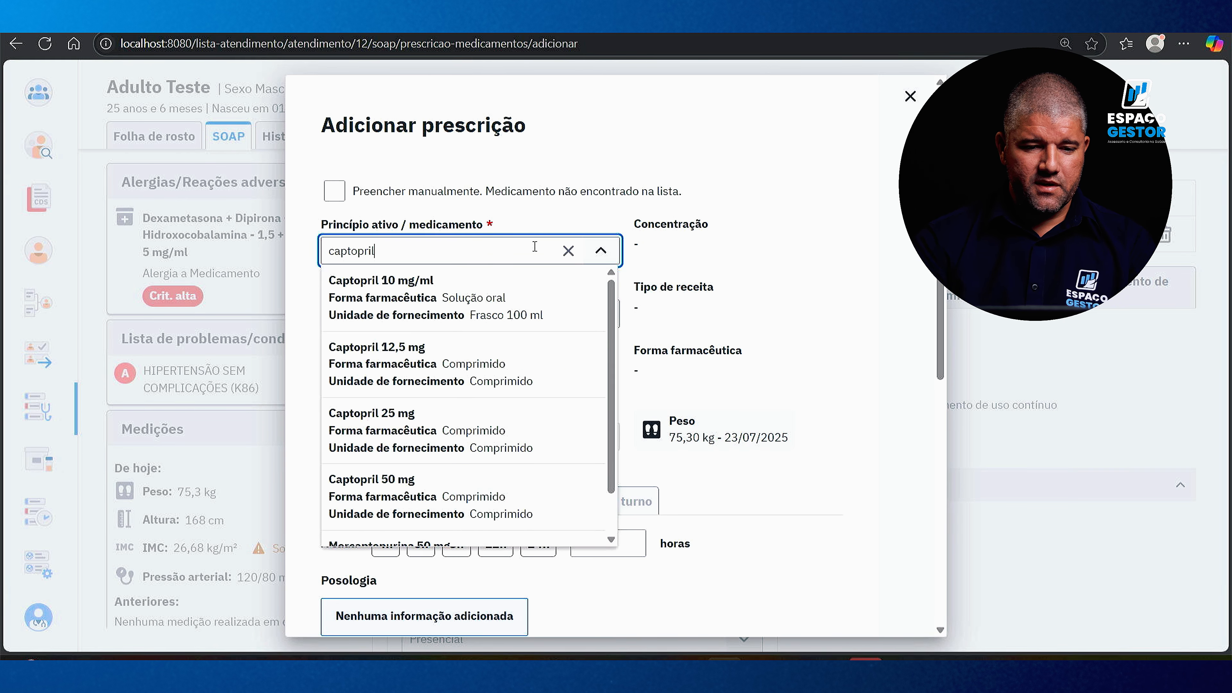
pyautogui.click(428, 321)
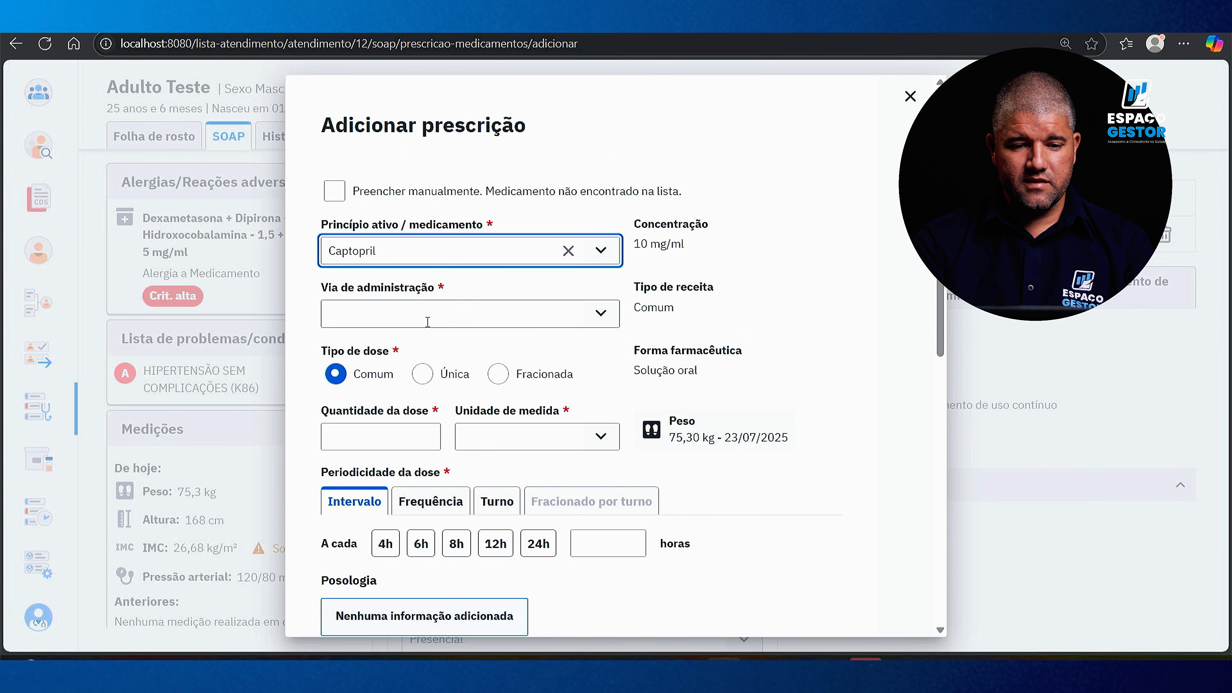
pyautogui.click(600, 314)
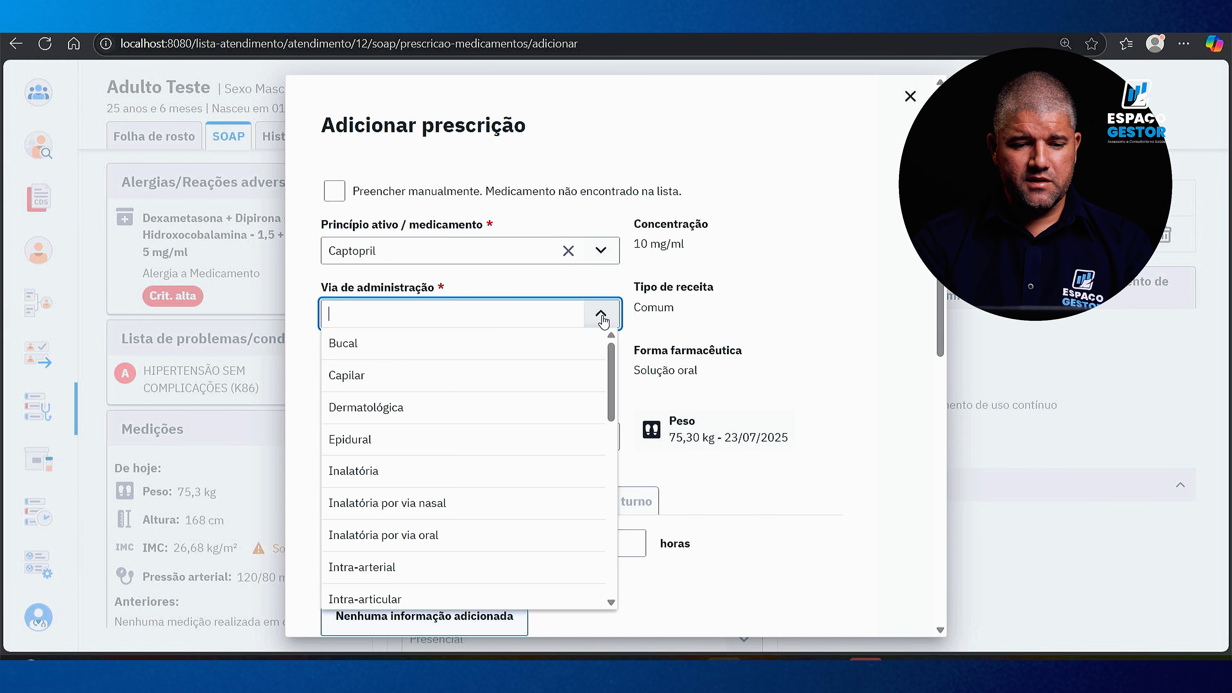
pyautogui.click(406, 344)
# Set the Captopril dose to 01 Comprimido at an interval of every 24 hours
pyautogui.scroll(-2, 468, 348)
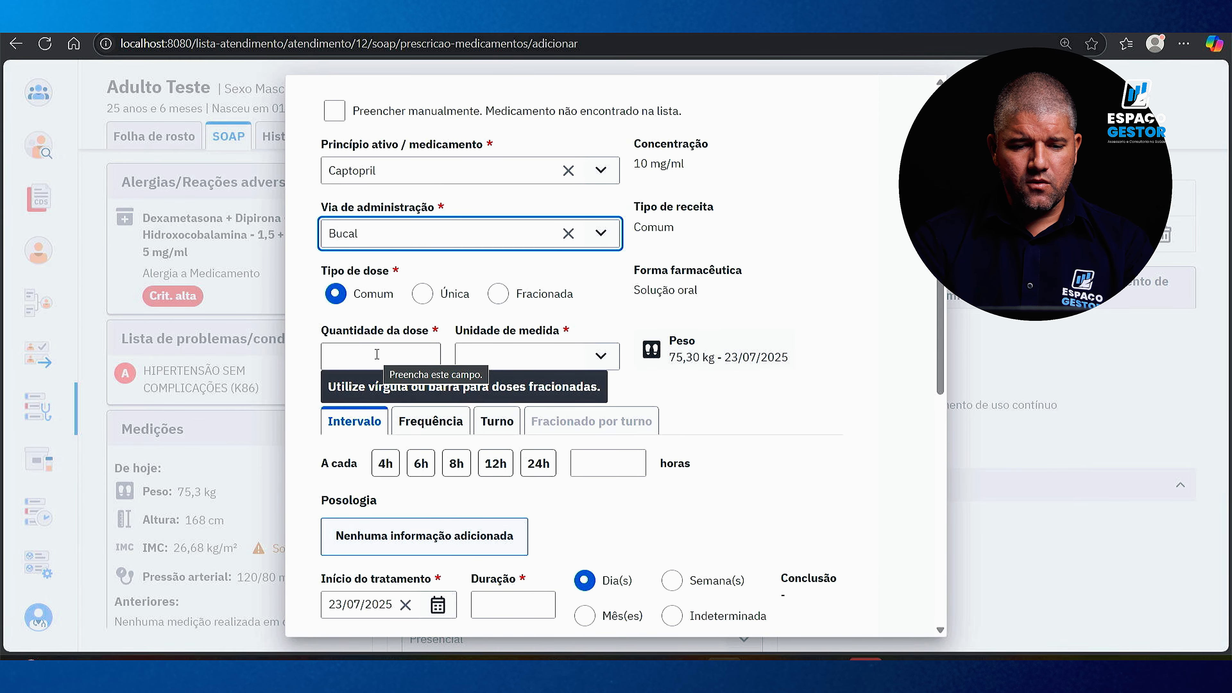
pyautogui.click(371, 345)
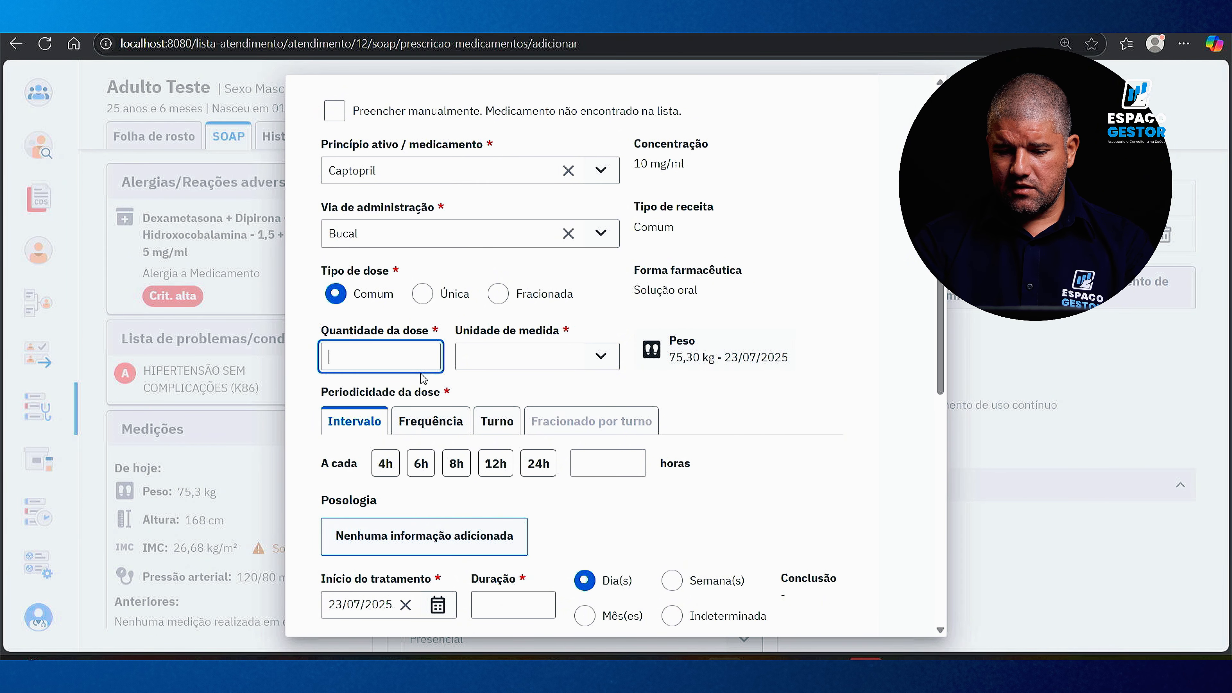
pyautogui.write('01')
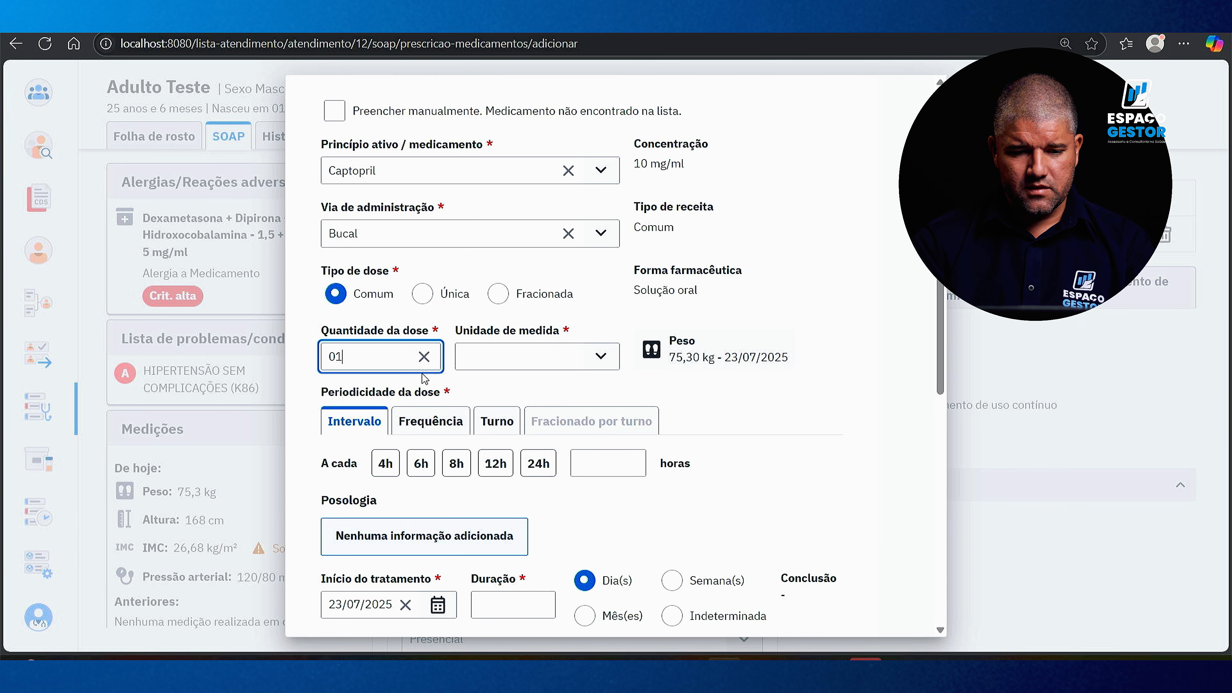
pyautogui.click(599, 354)
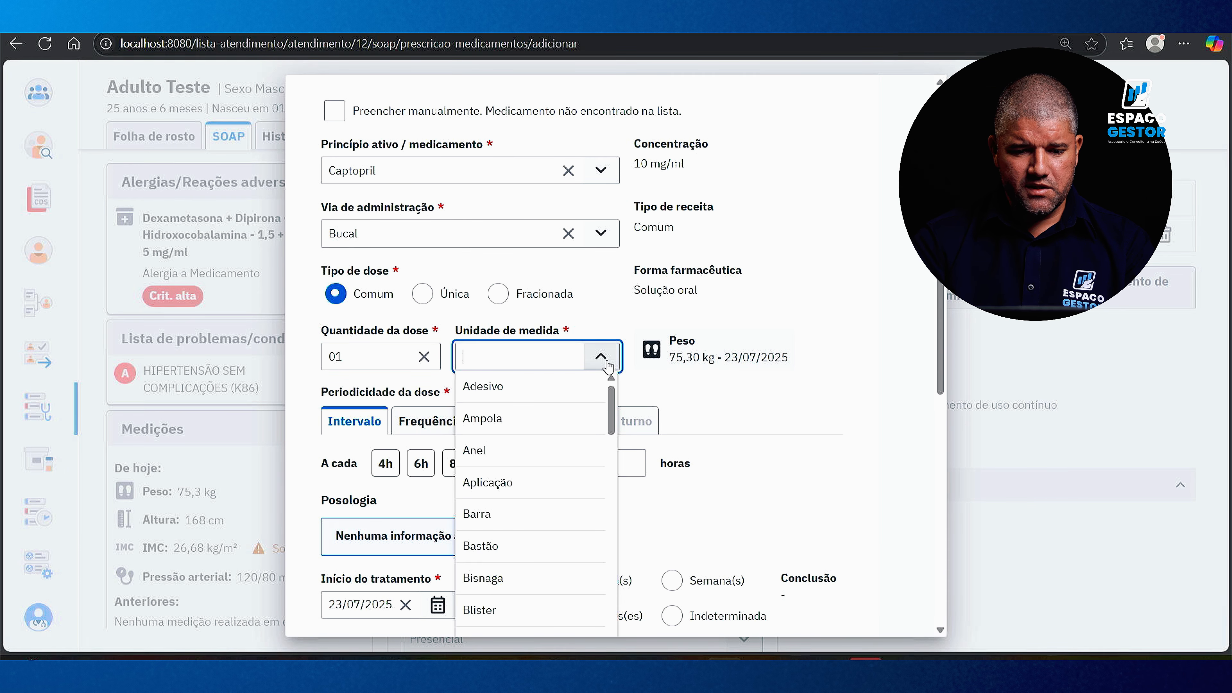
pyautogui.scroll(-3, 514, 437)
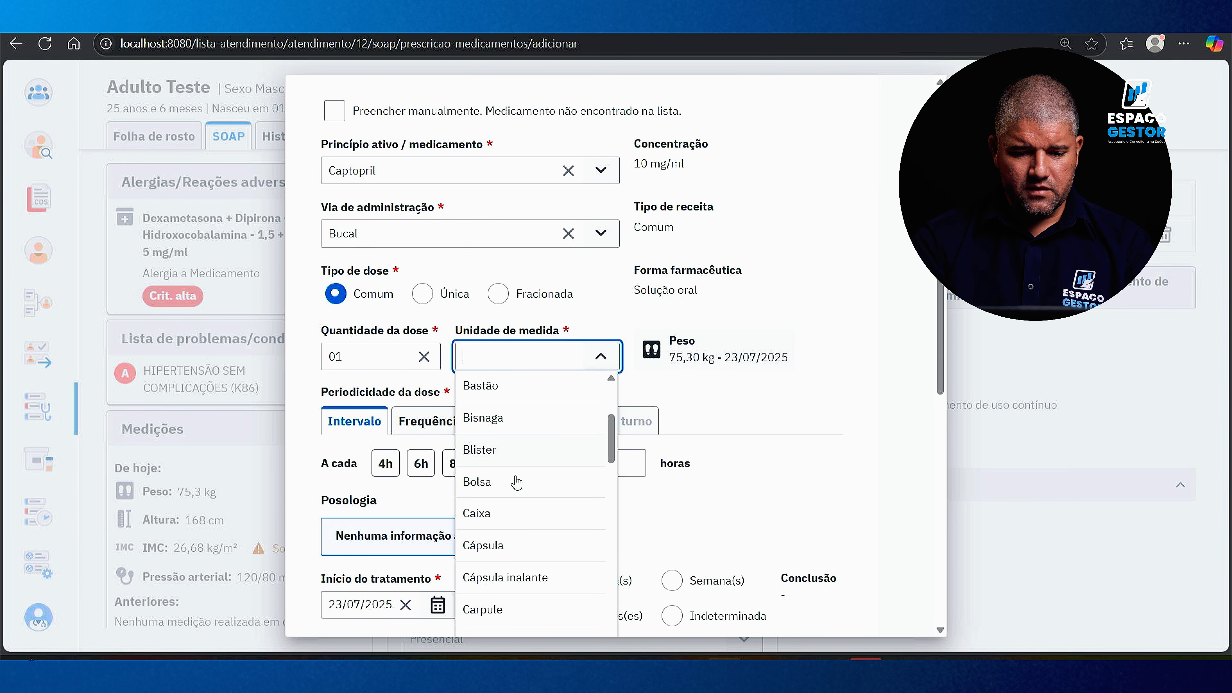
pyautogui.scroll(-4, 509, 572)
pyautogui.click(512, 550)
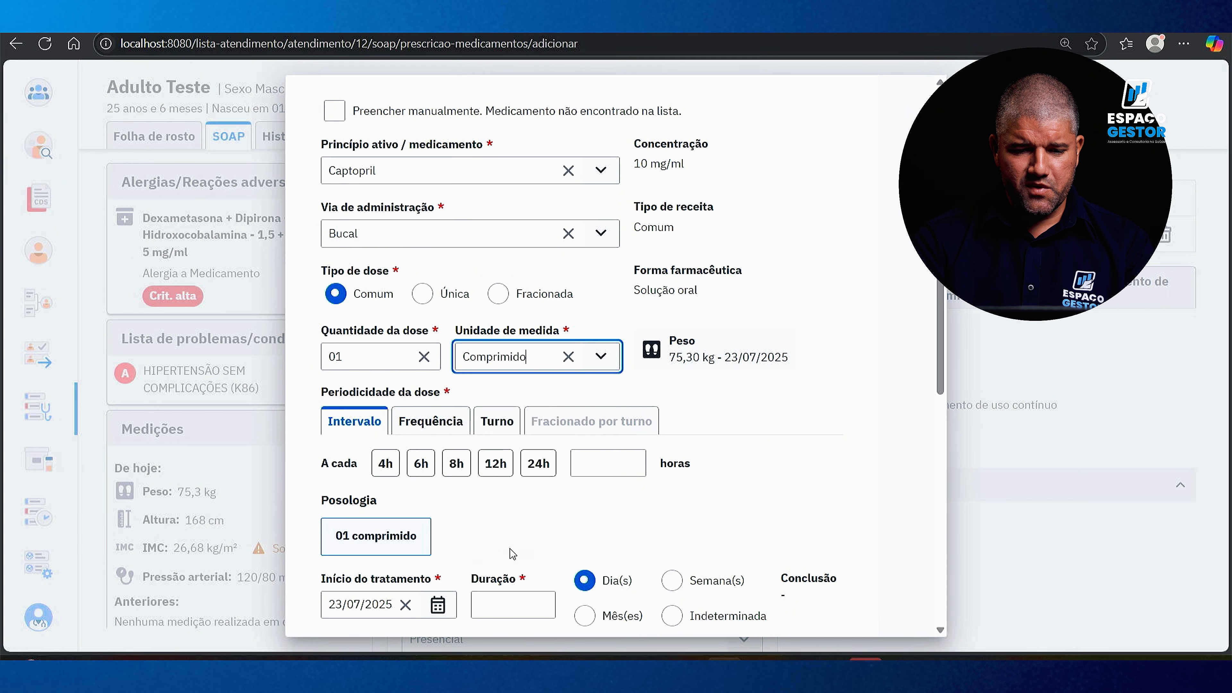
pyautogui.click(705, 387)
pyautogui.scroll(-2, 495, 418)
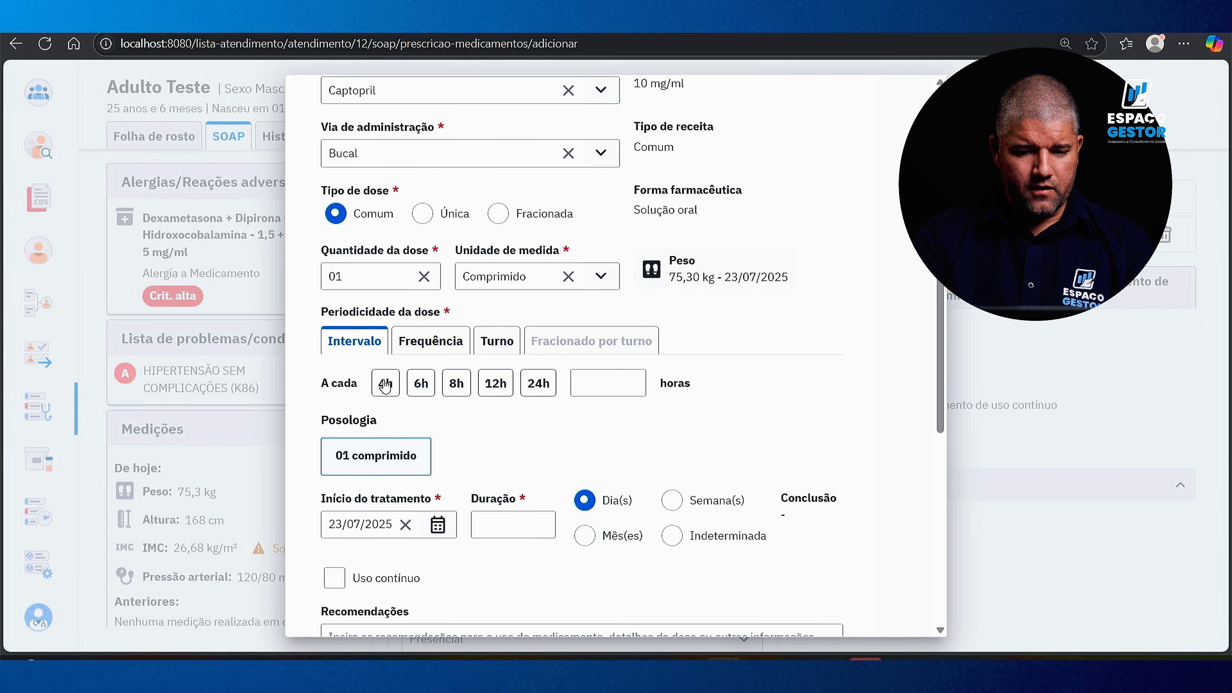
pyautogui.click(537, 386)
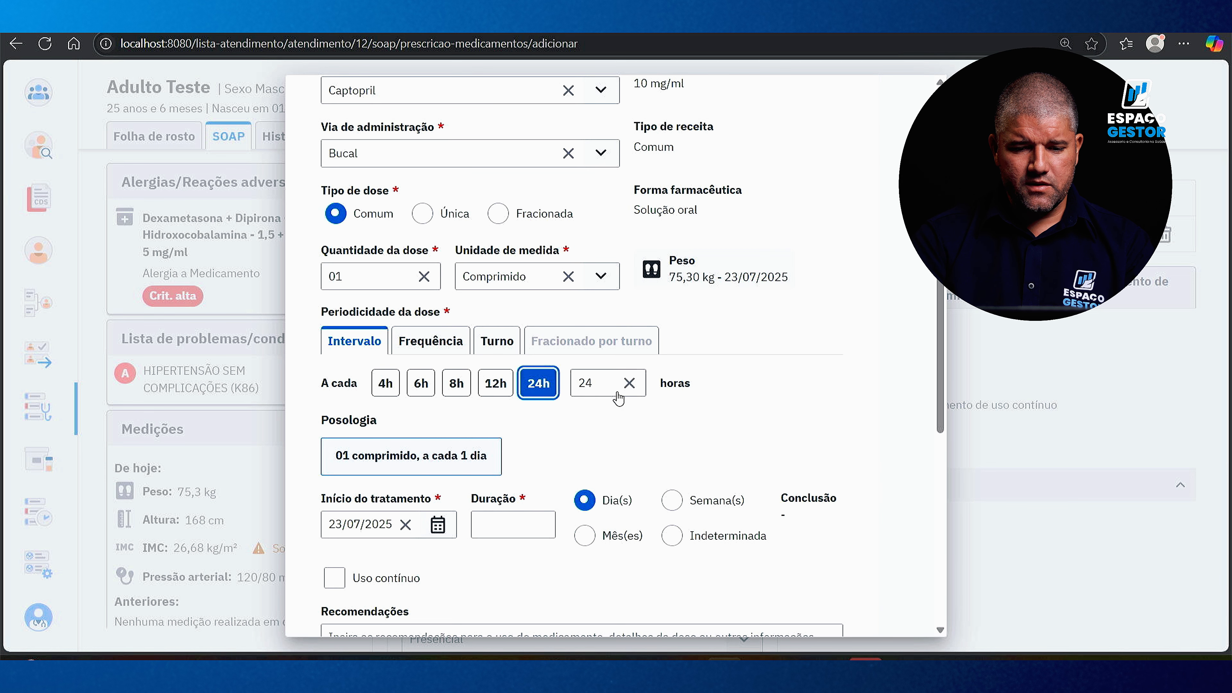
# Enter 30 days as the Captopril treatment duration, replace it with Indeterminada and mark the medication as Uso contínuo
pyautogui.scroll(-5, 661, 413)
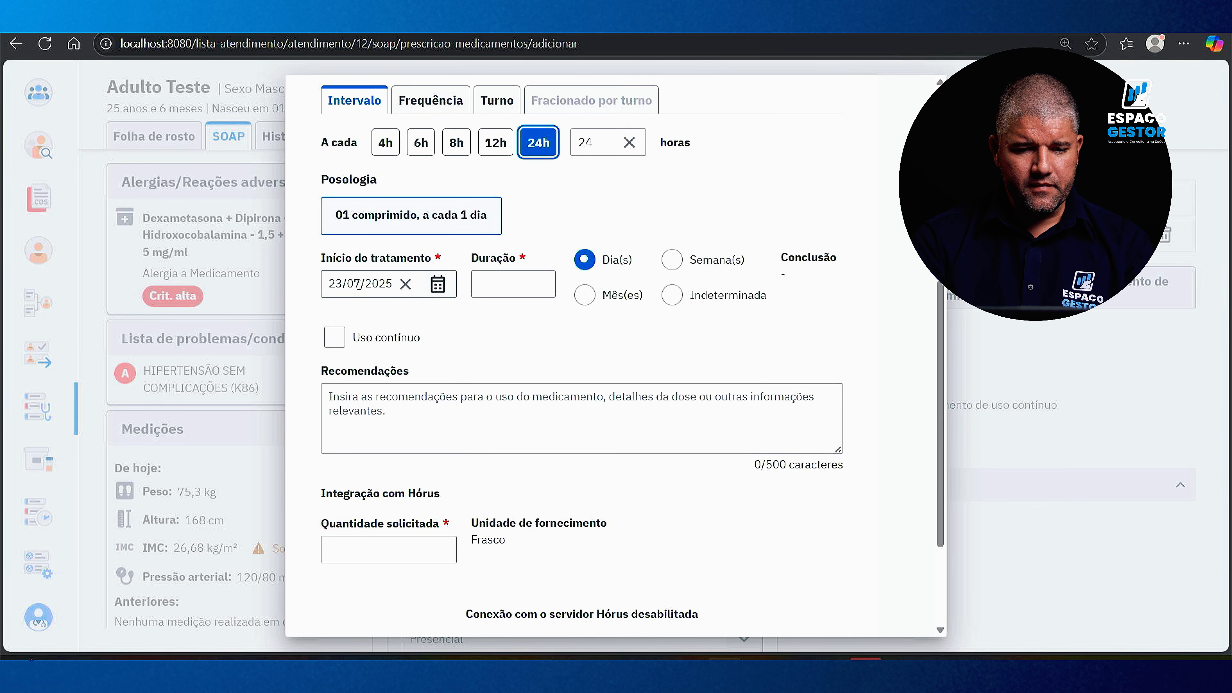
pyautogui.click(508, 283)
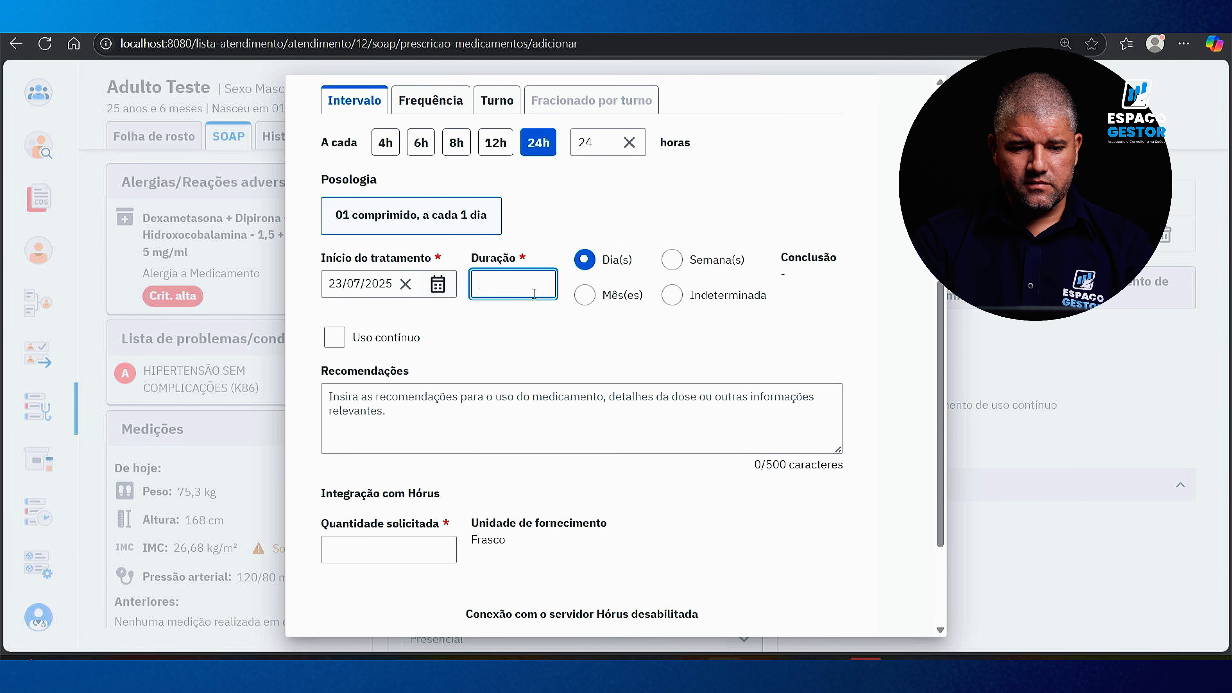
pyautogui.write('30')
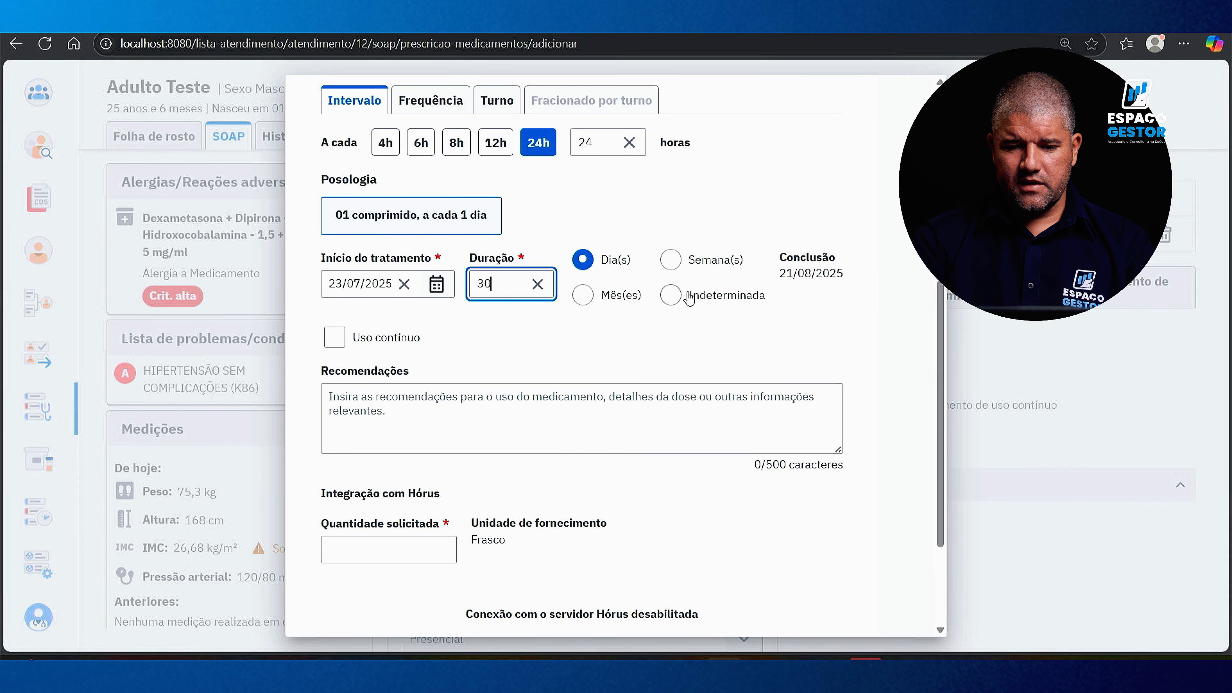
pyautogui.click(671, 296)
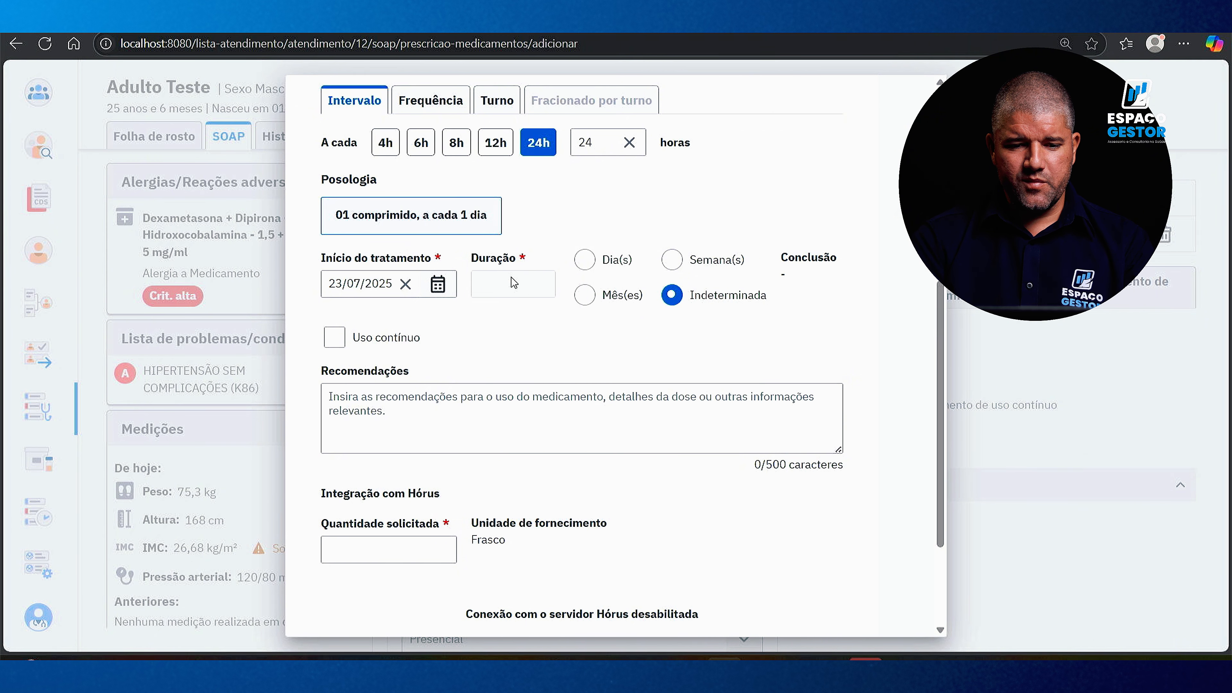
pyautogui.scroll(-3, 490, 338)
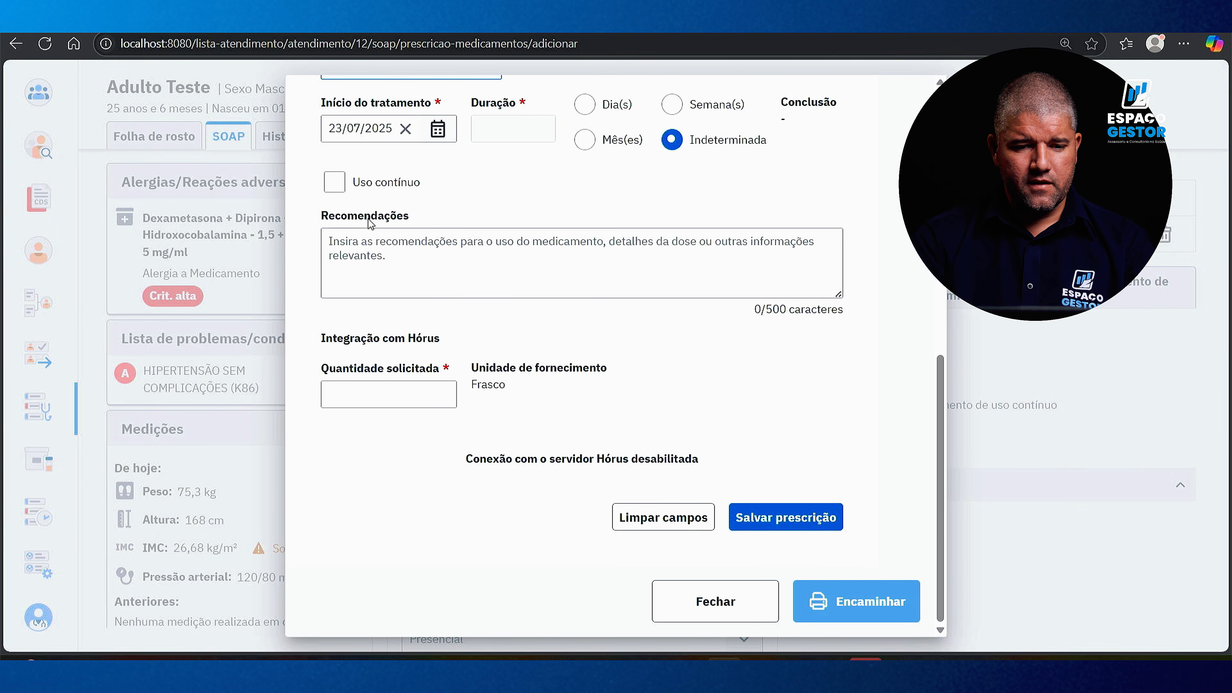
pyautogui.click(335, 183)
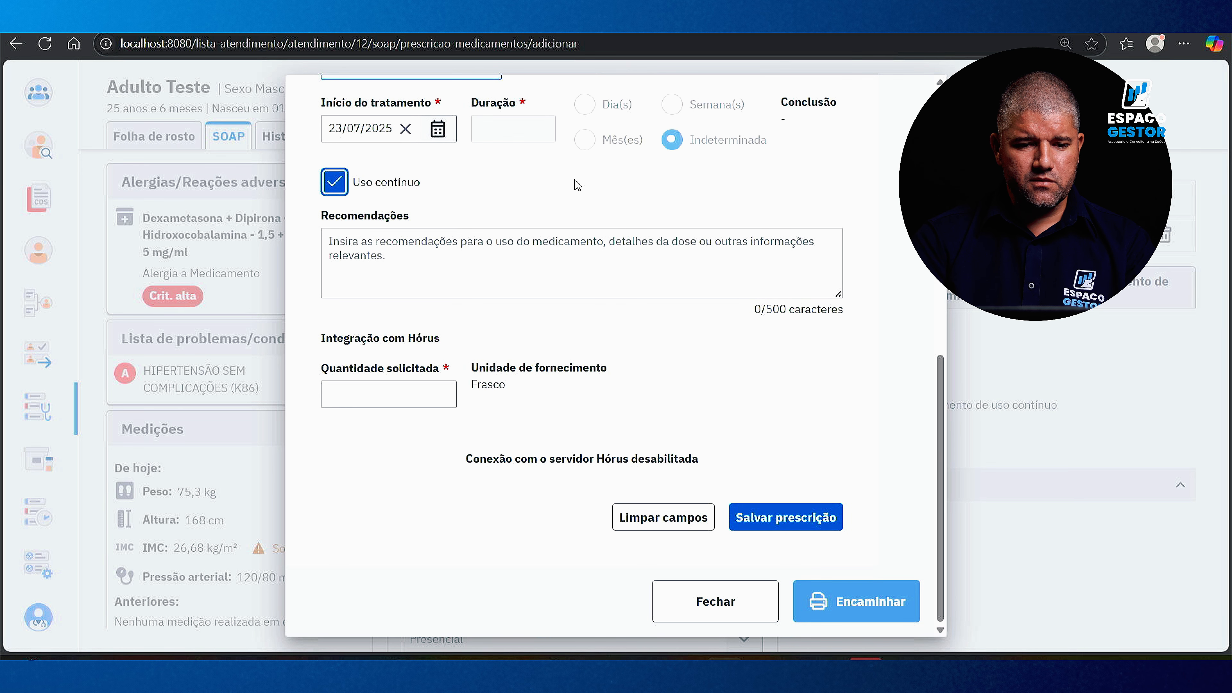
# Leave Recomendações blank, set Quantidade solicitada to 30 and save the Captopril prescription
pyautogui.click(396, 254)
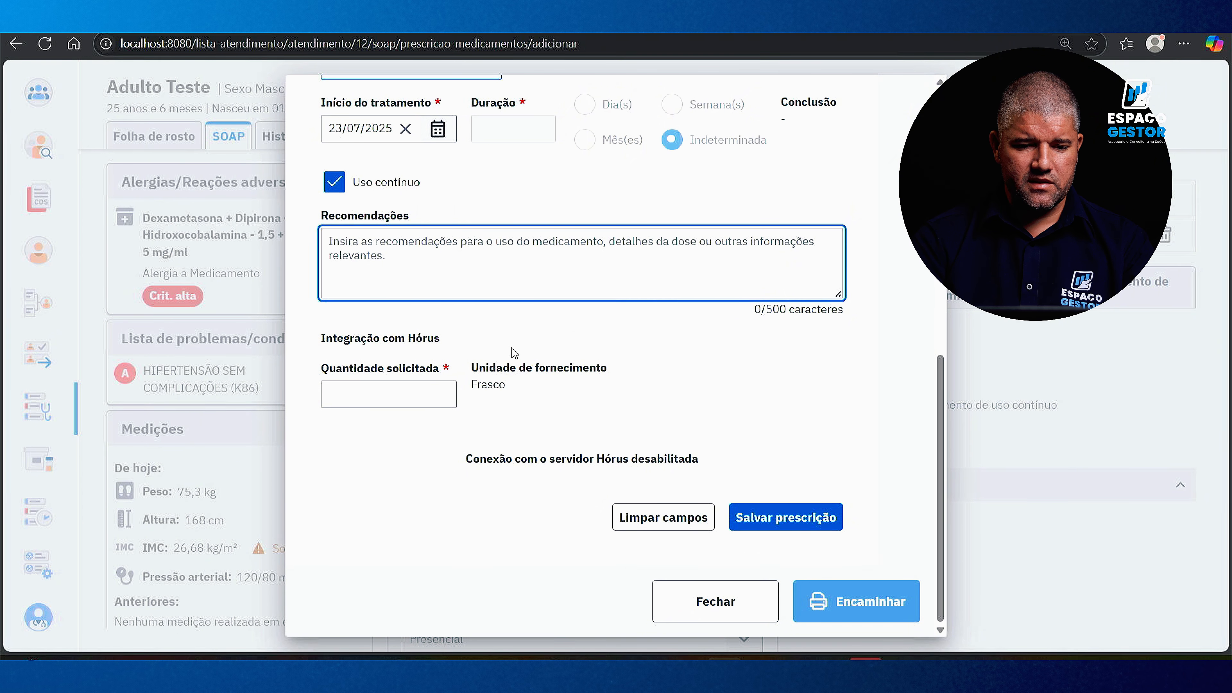
pyautogui.click(405, 398)
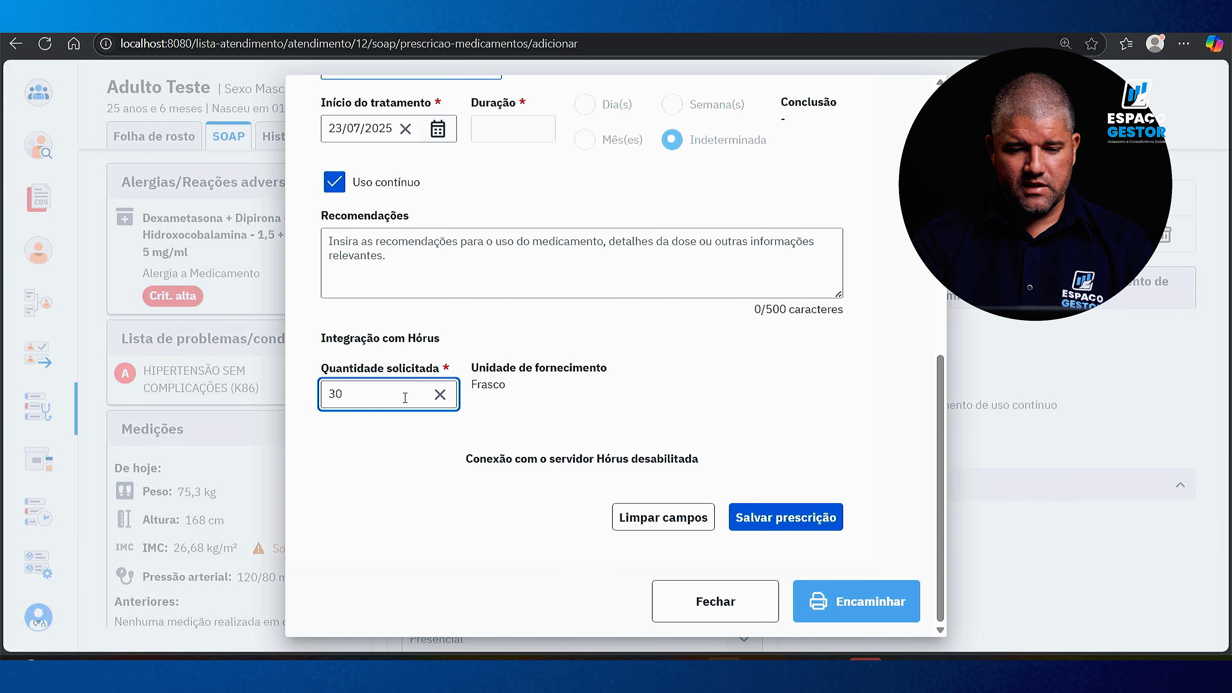
pyautogui.write('30')
pyautogui.click(614, 411)
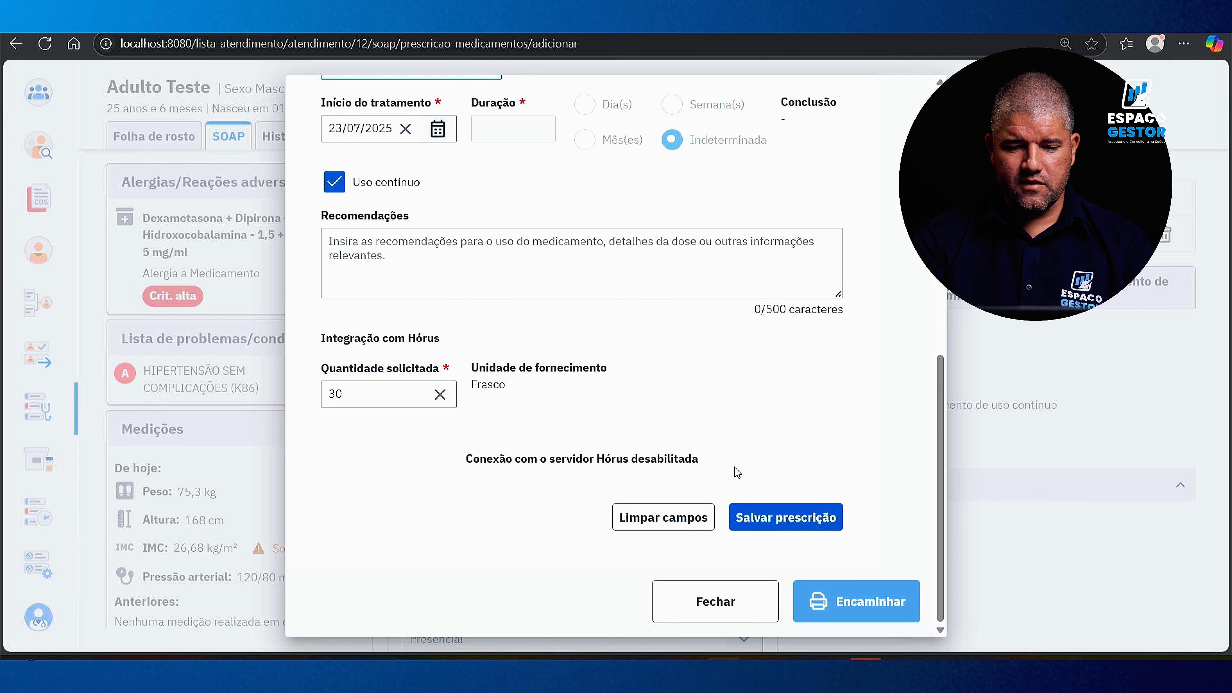
pyautogui.click(755, 517)
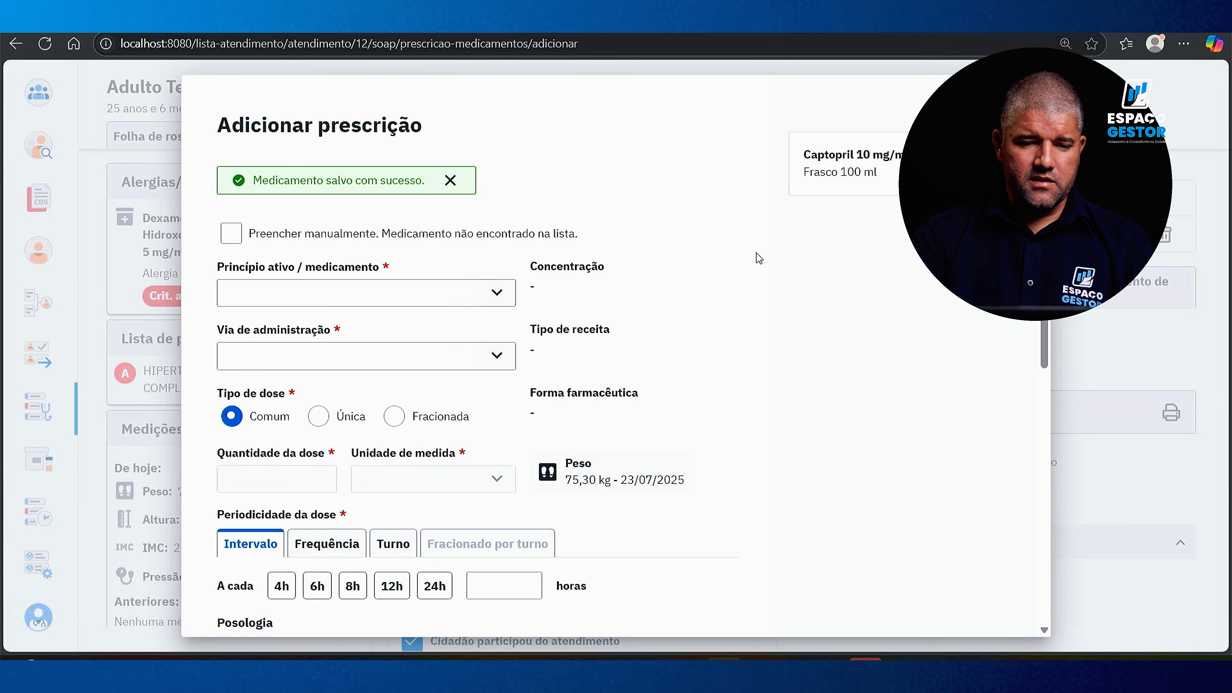
# Search for hidroclorotiazida as a second medication, choose Alisquireno, Hemifumarato + Hidroclorotiazida 150 mg + 12,5 mg and set its route to Bucal
pyautogui.scroll(-2, 759, 258)
pyautogui.scroll(2, 759, 271)
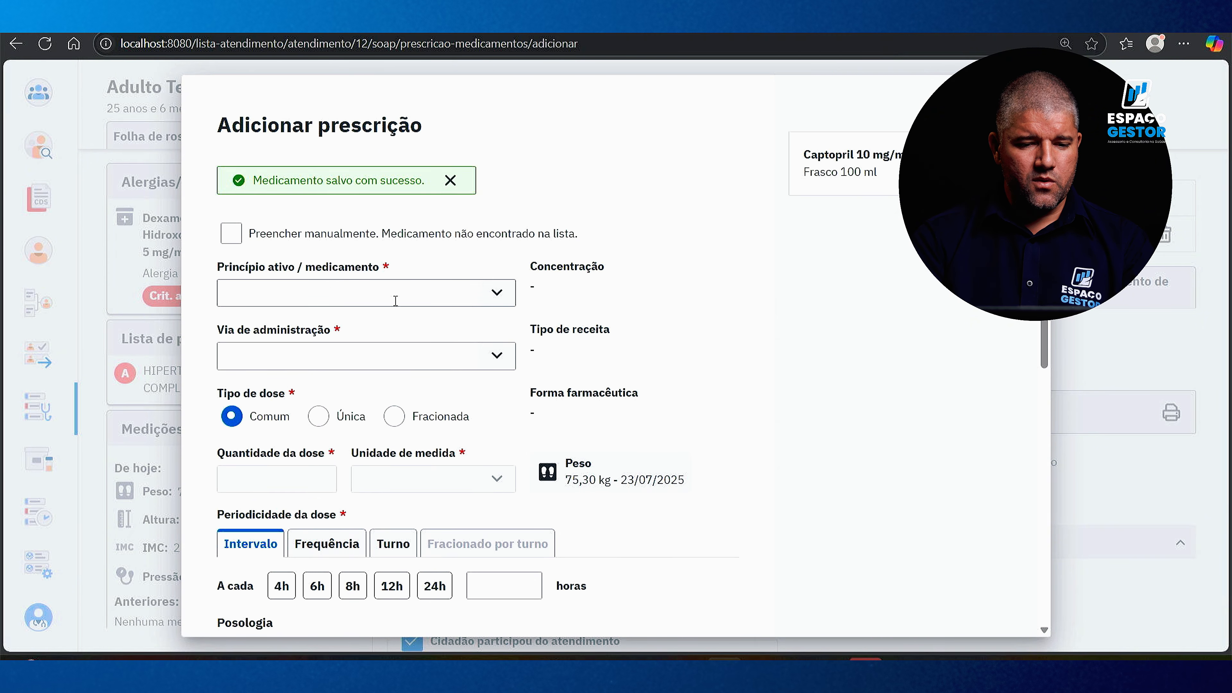
pyautogui.click(420, 295)
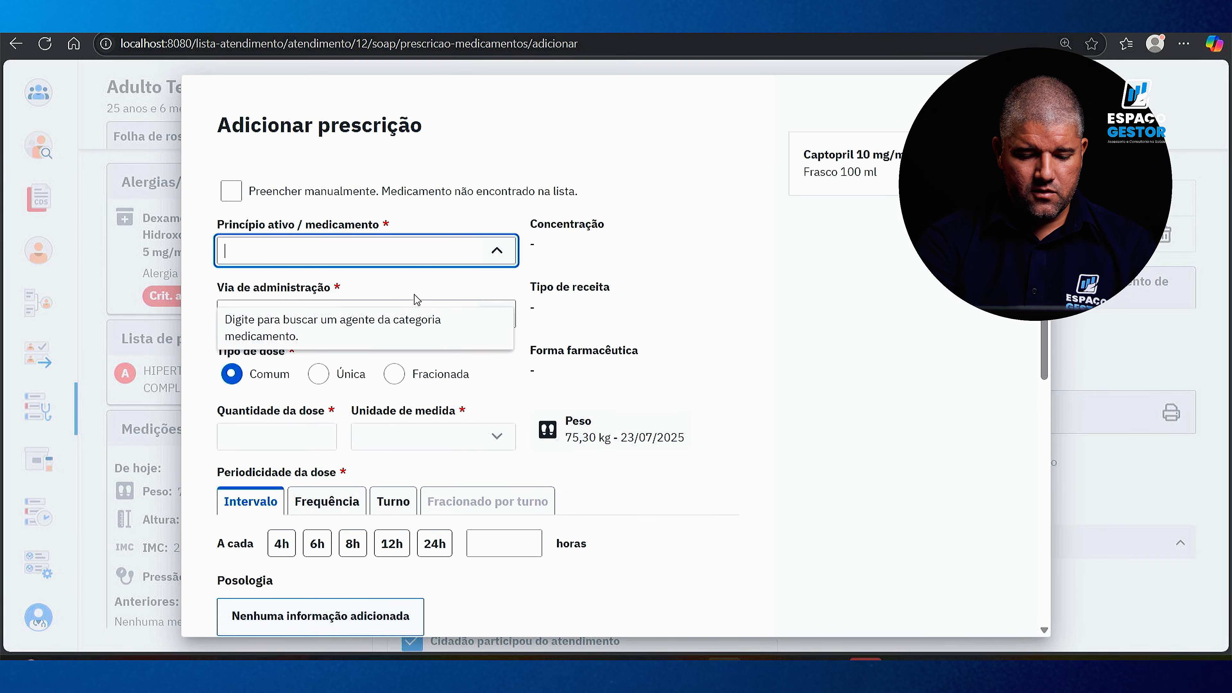
pyautogui.write('hidroc')
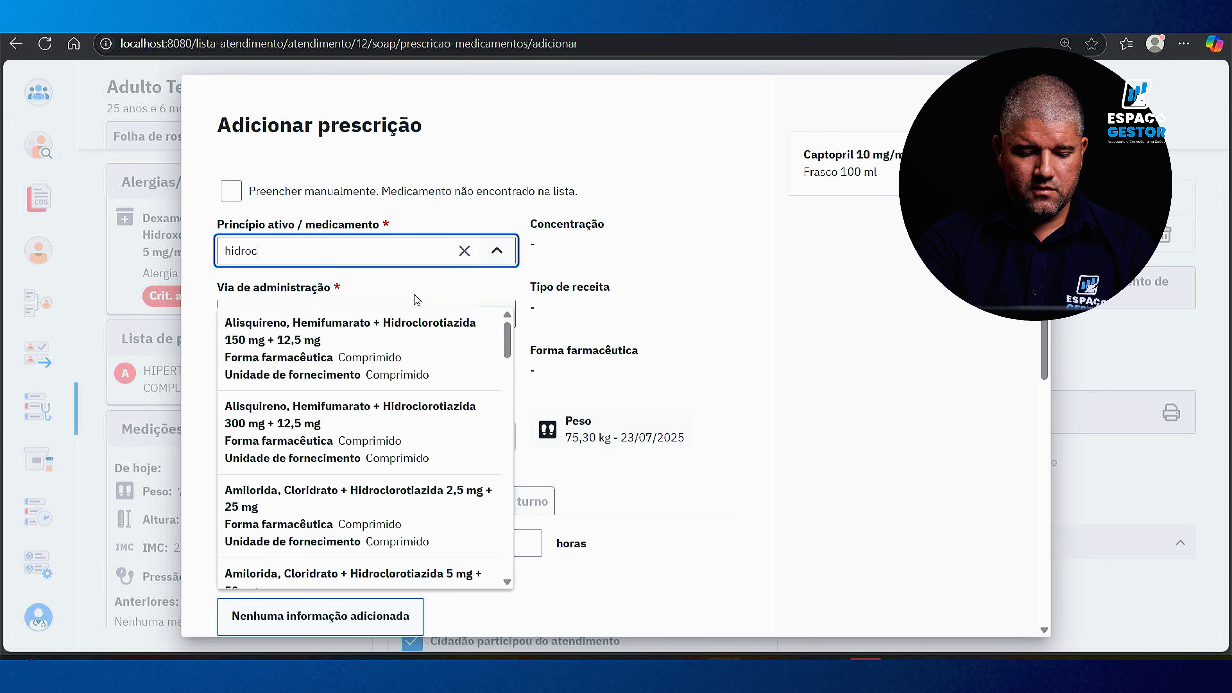
pyautogui.write('lorotiazida')
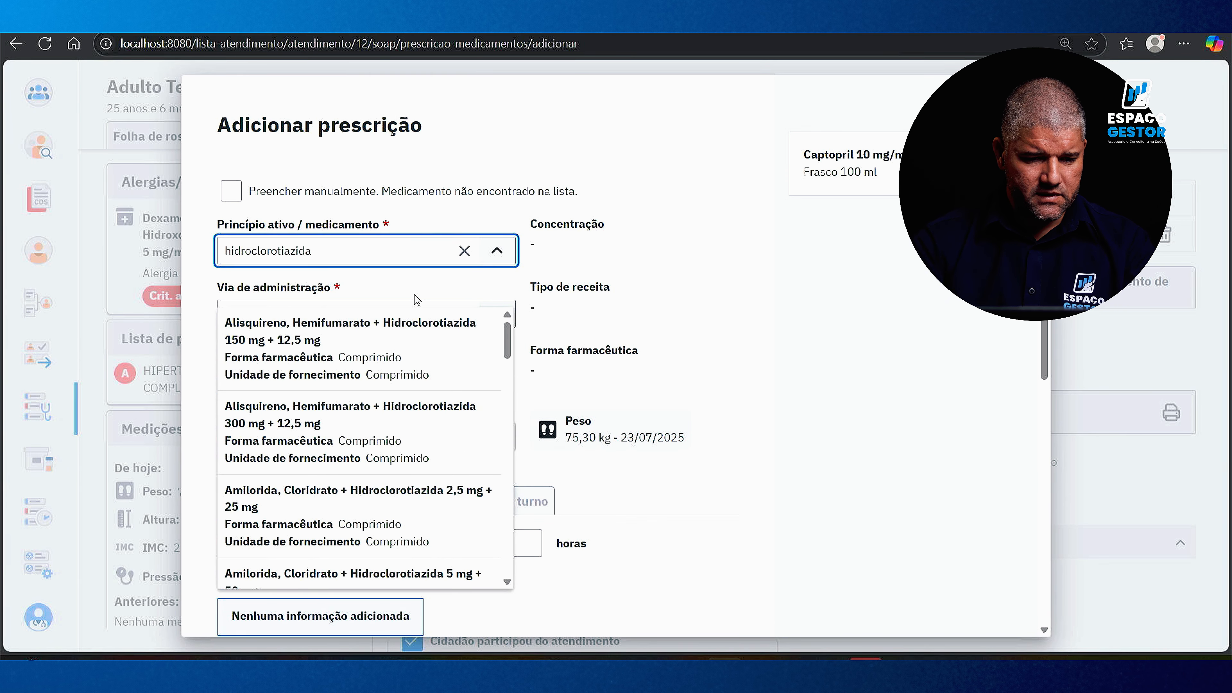
pyautogui.click(384, 357)
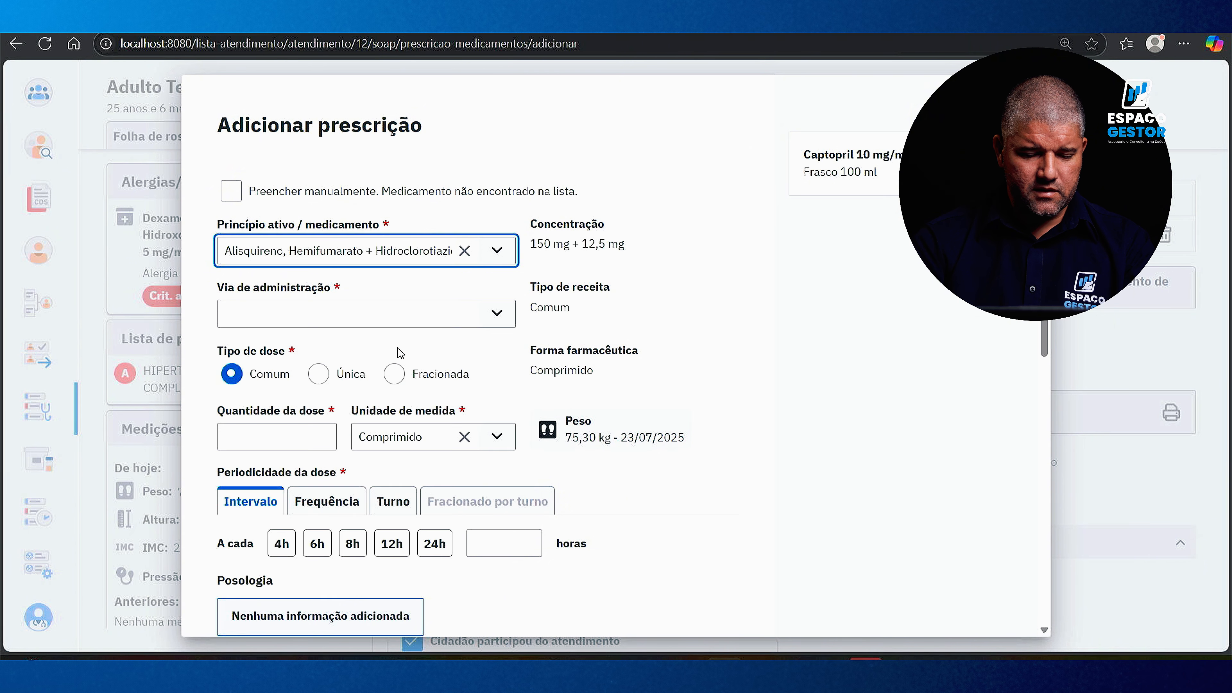
pyautogui.click(487, 322)
pyautogui.click(258, 345)
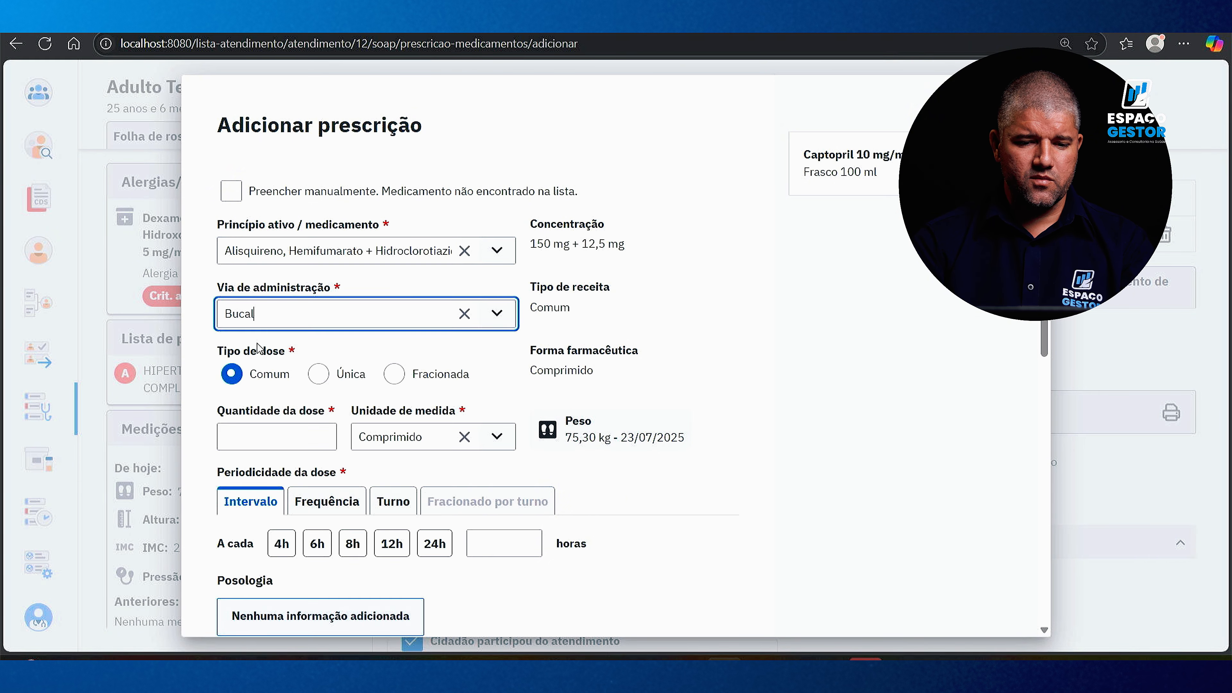
# Set the Alisquireno + Hidroclorotiazida dose quantity to 01 with an interval of every 24 hours
pyautogui.scroll(-3, 434, 341)
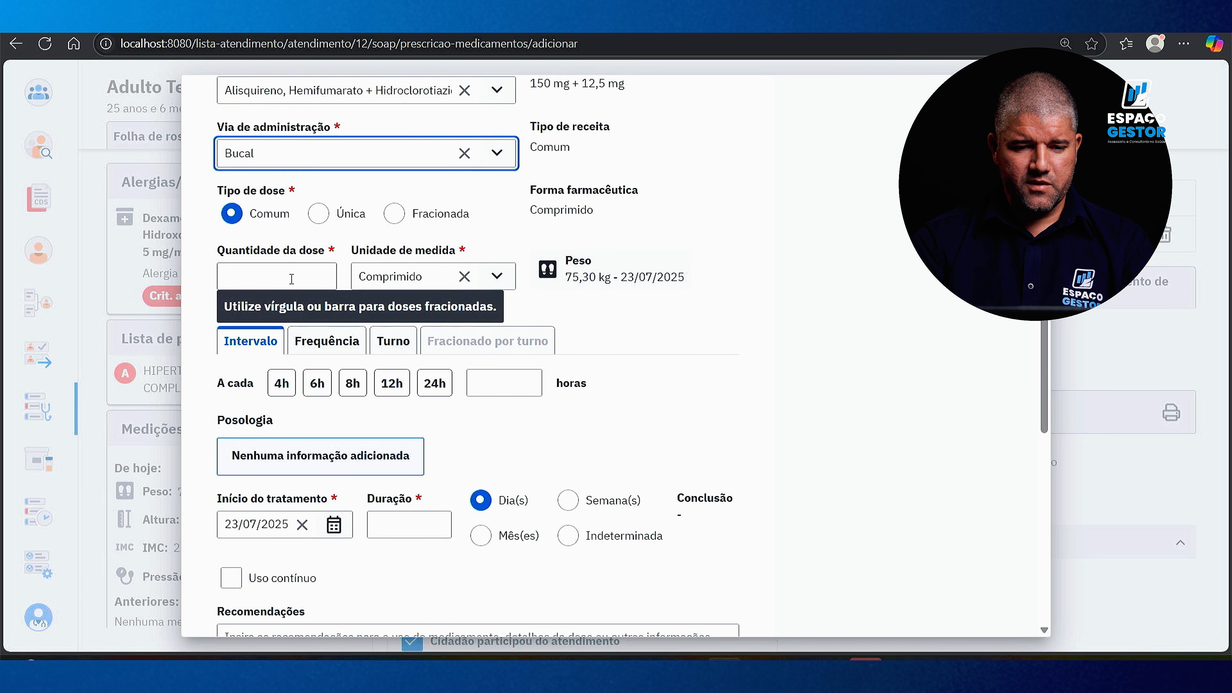
pyautogui.click(298, 280)
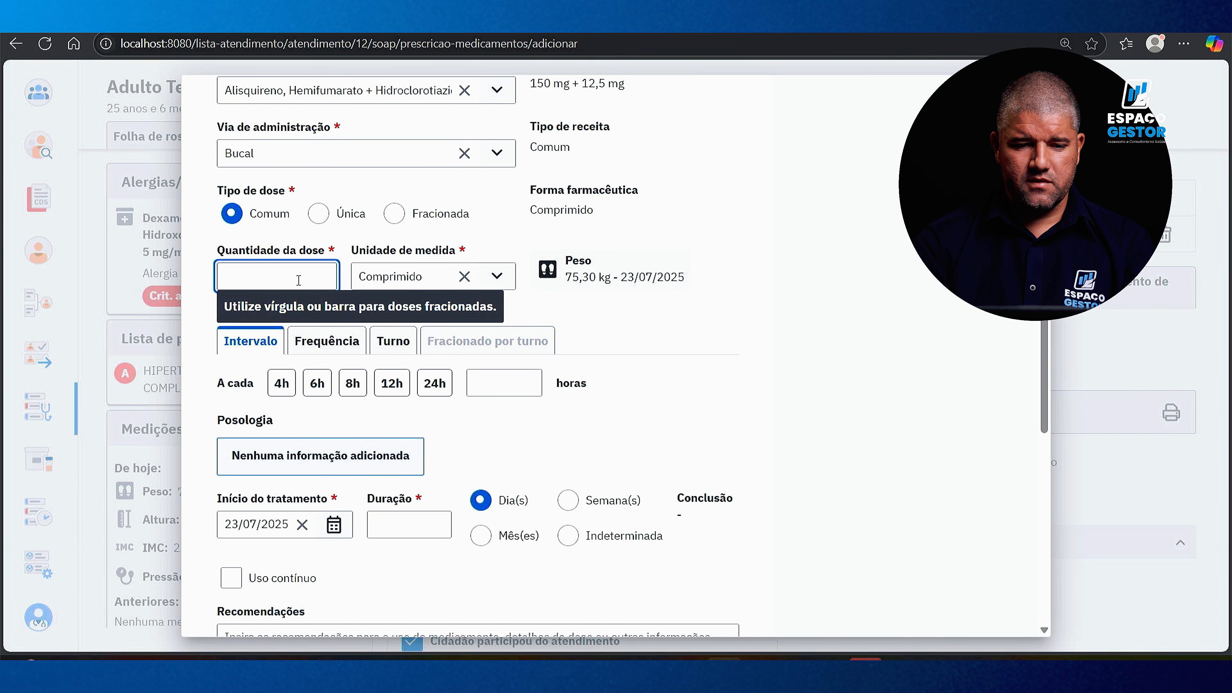
pyautogui.write('01')
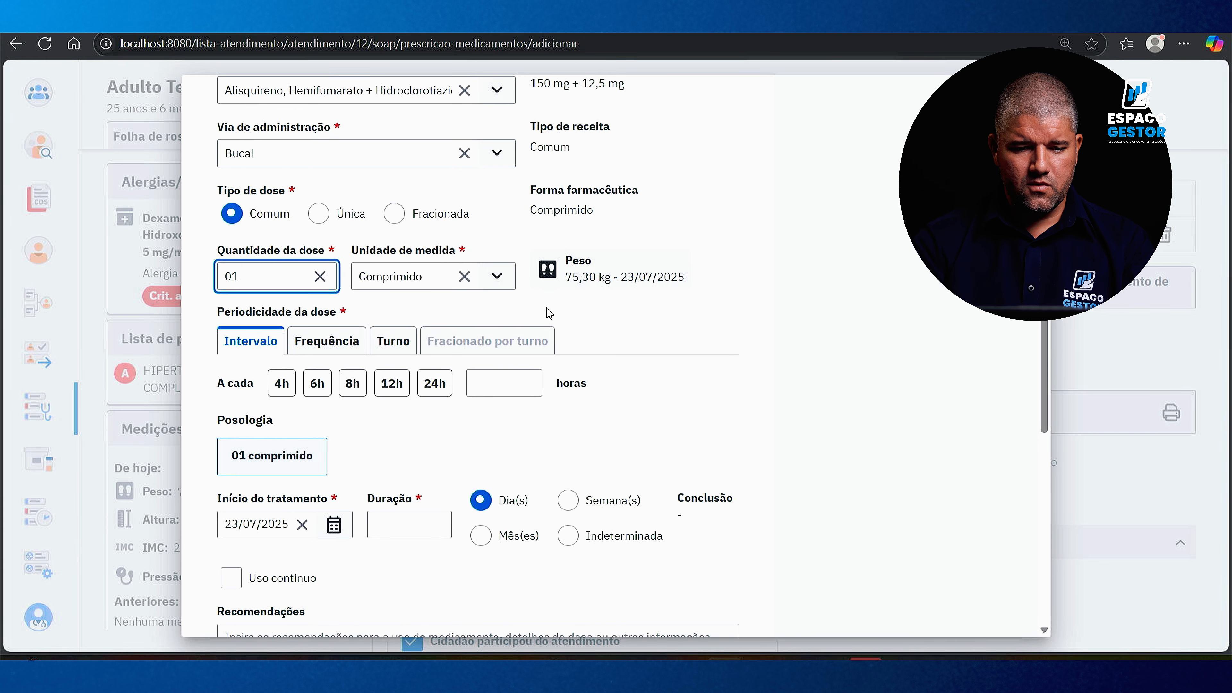
pyautogui.scroll(-2, 415, 373)
pyautogui.click(434, 303)
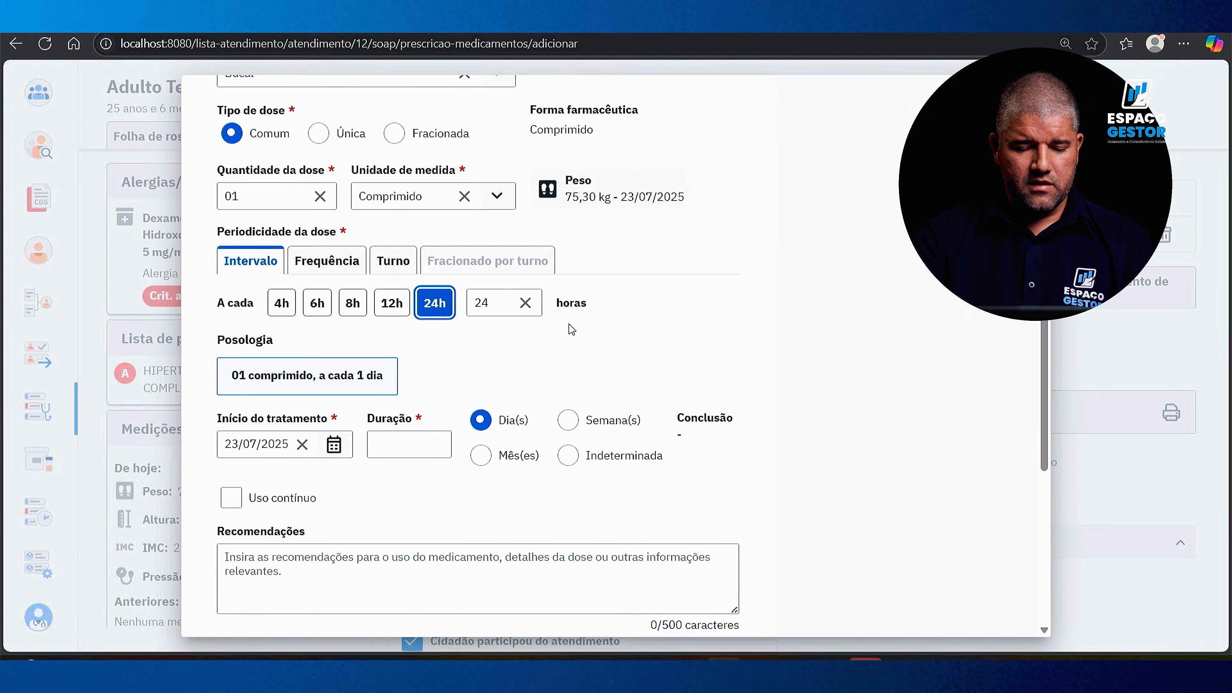
# Set the Alisquireno + Hidroclorotiazida treatment duration to Indeterminada and mark the medication as Uso contínuo
pyautogui.scroll(-1, 533, 361)
pyautogui.scroll(-1, 514, 368)
pyautogui.click(407, 364)
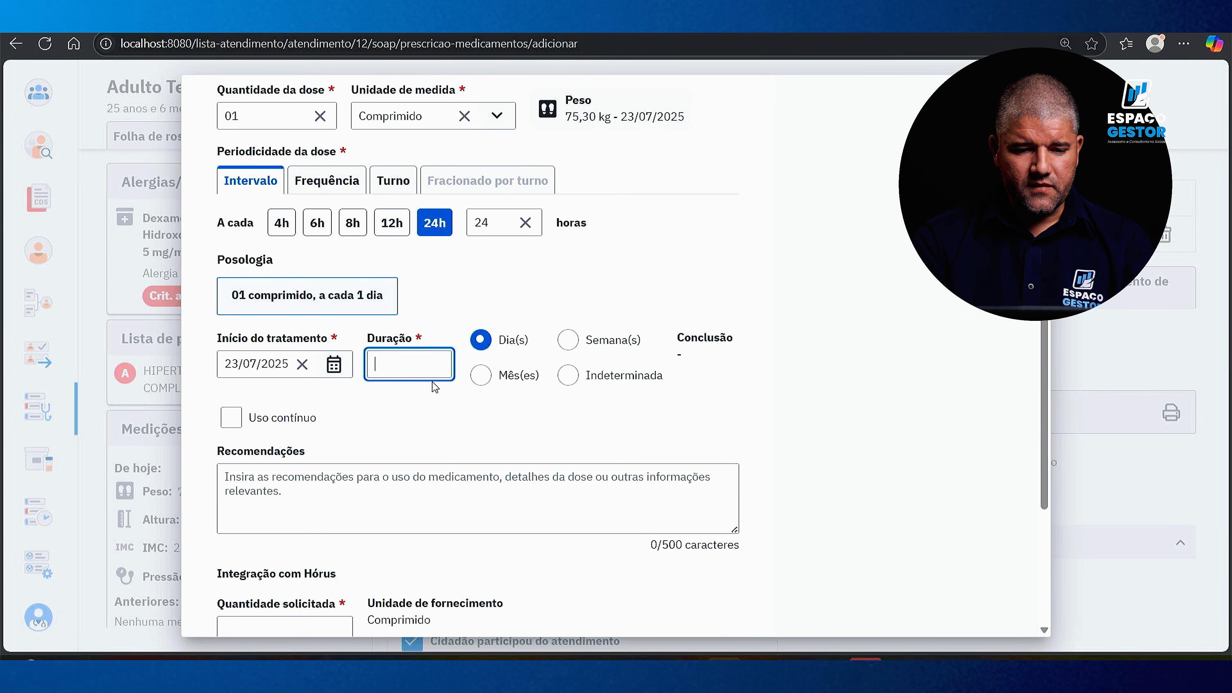
pyautogui.click(383, 421)
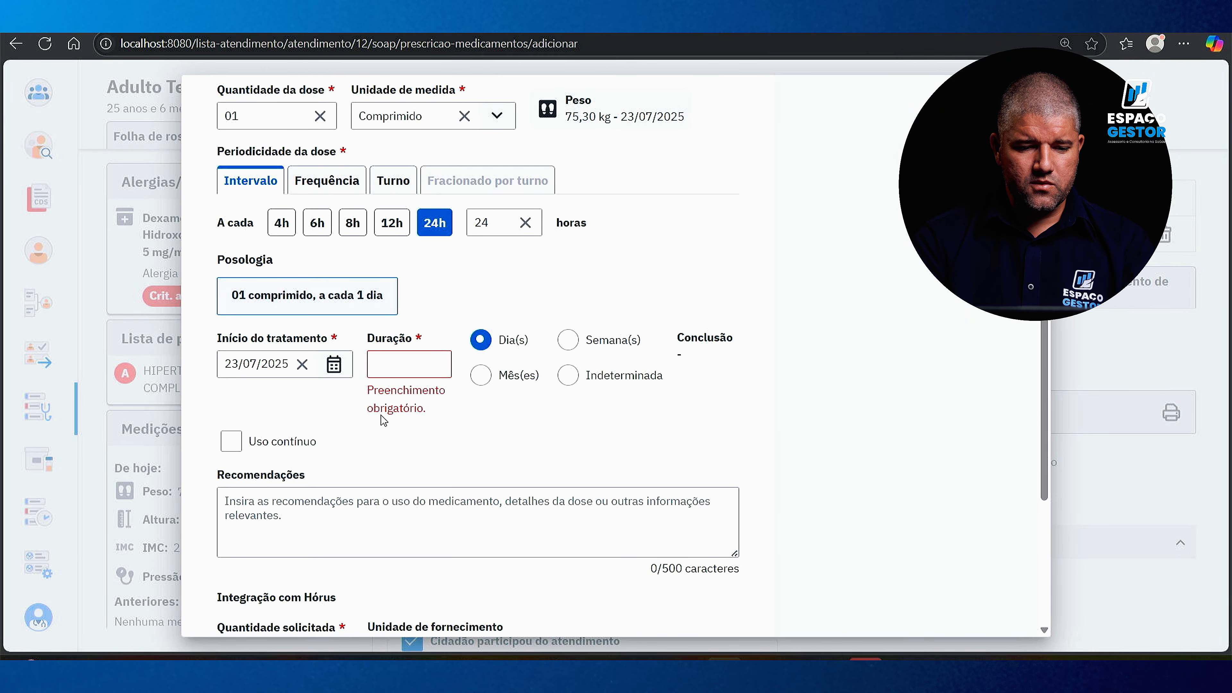
pyautogui.click(565, 376)
pyautogui.click(232, 418)
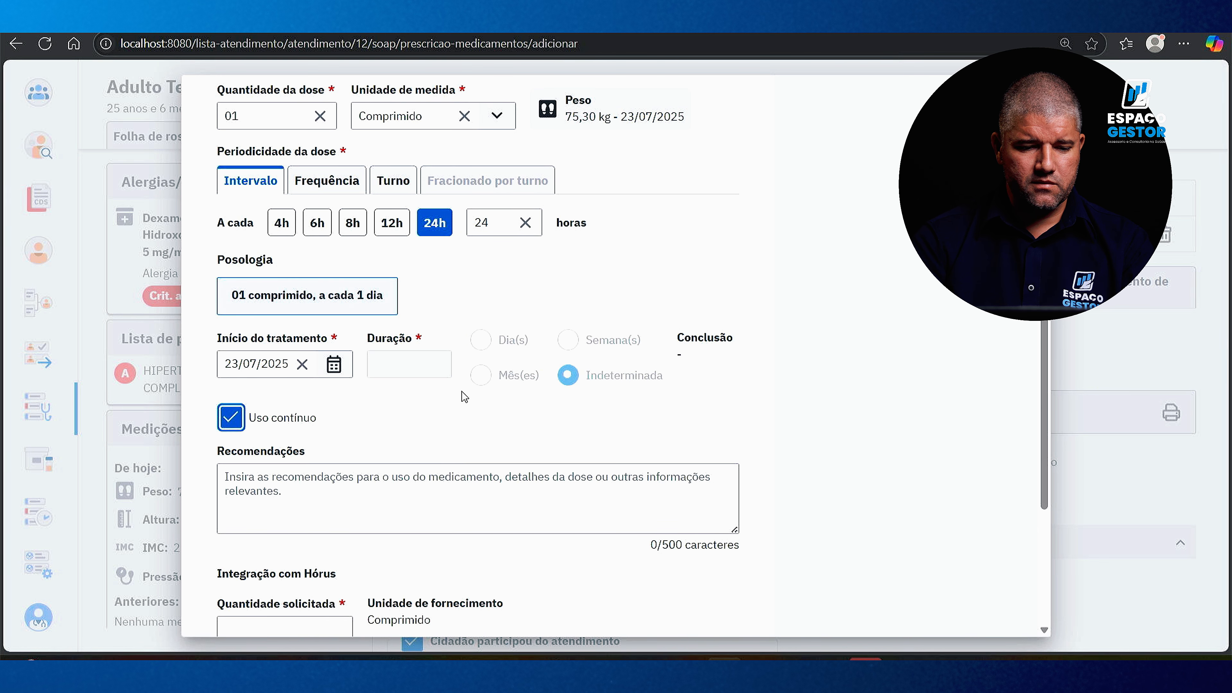
# Set Quantidade solicitada to 30 and save the Alisquireno + Hidroclorotiazida prescription
pyautogui.scroll(-5, 461, 388)
pyautogui.click(326, 400)
pyautogui.write('30')
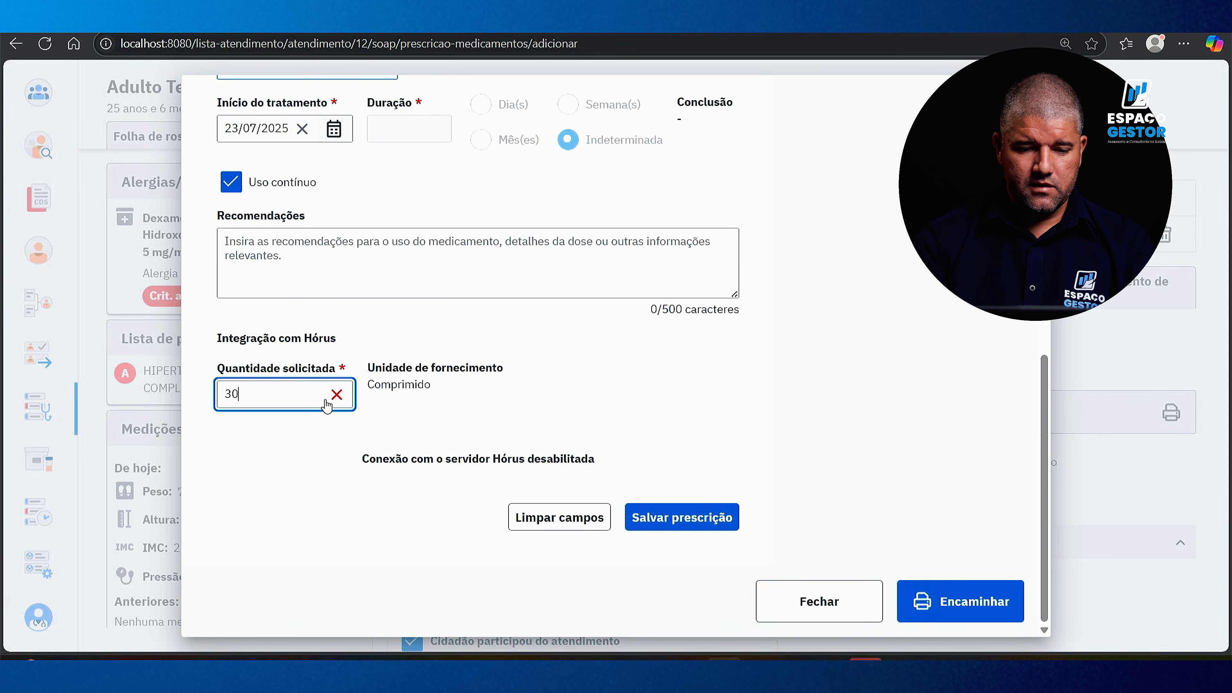
pyautogui.click(657, 517)
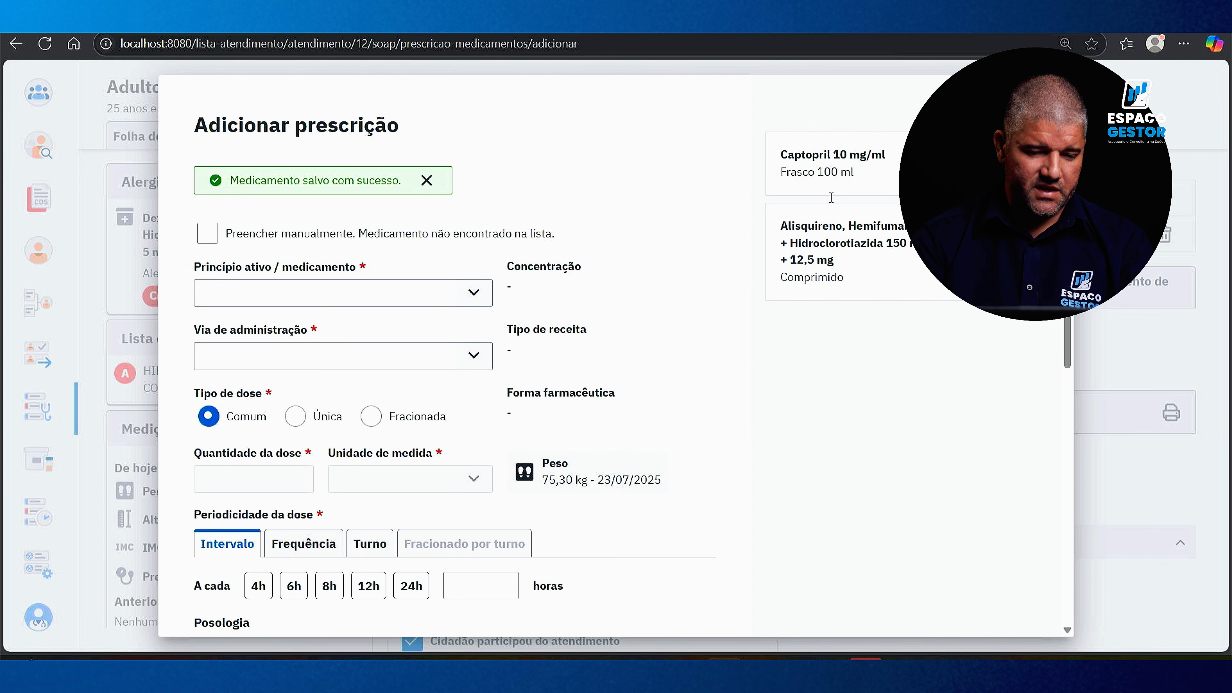
# Forward the prescription for printing with both medications selected and always allow pop-ups from the site
pyautogui.scroll(-10, 879, 330)
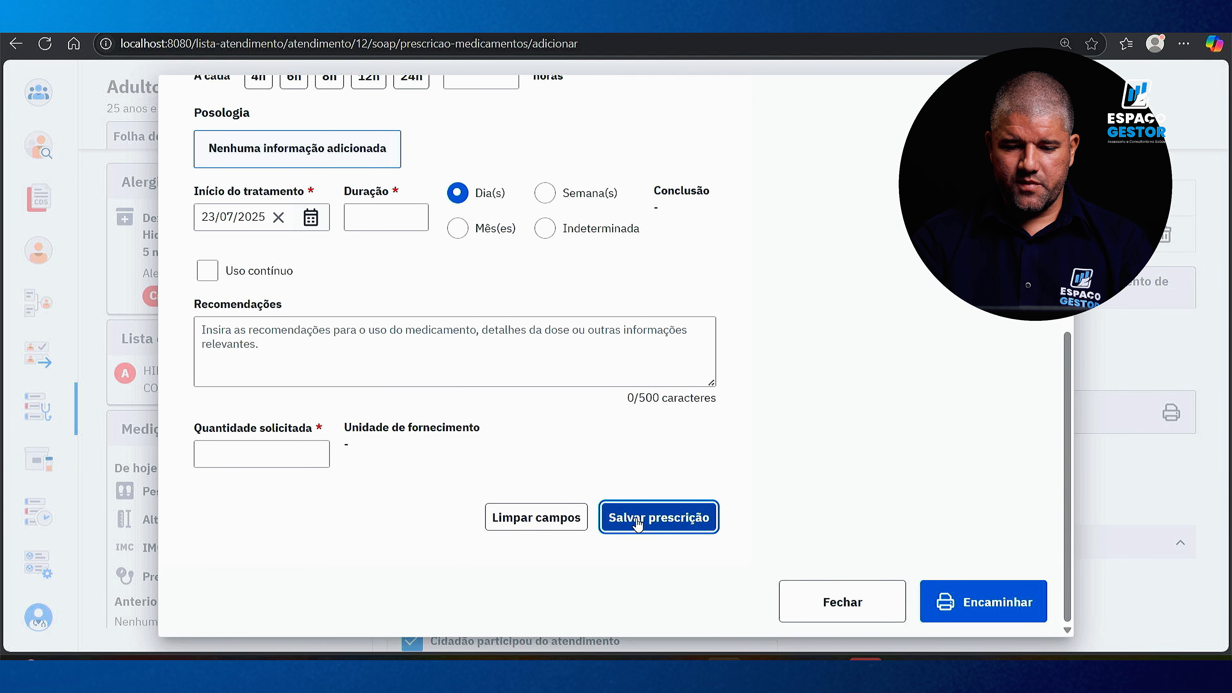
pyautogui.click(968, 603)
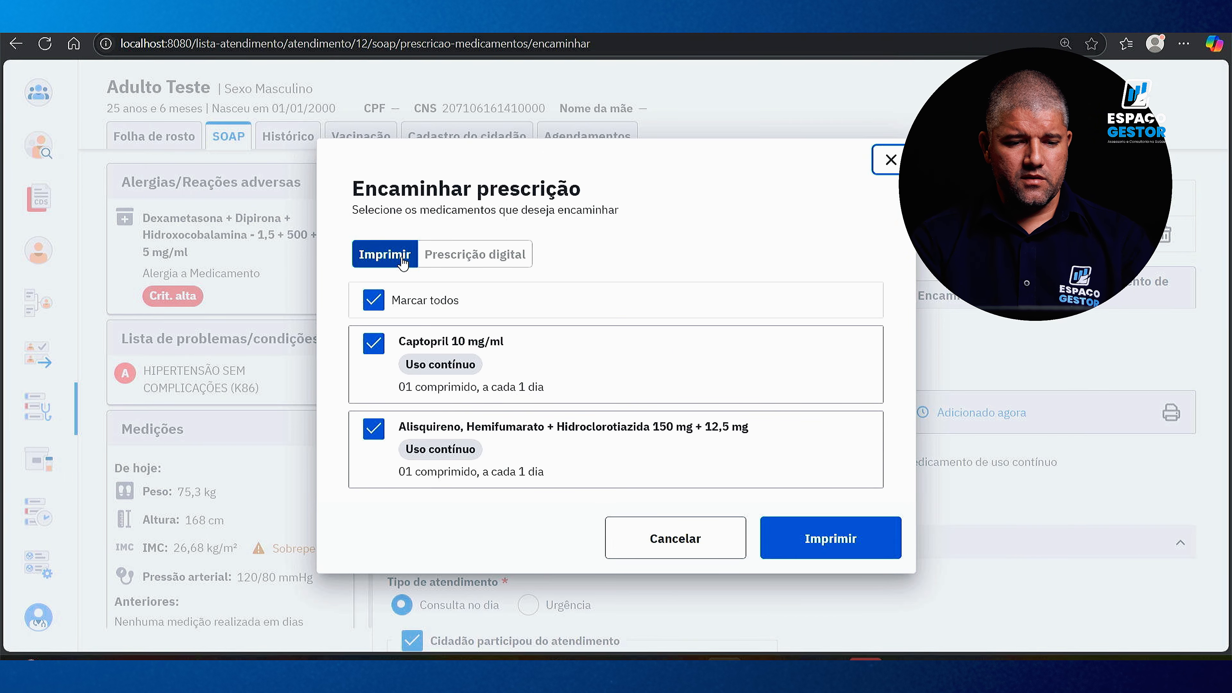
pyautogui.click(821, 545)
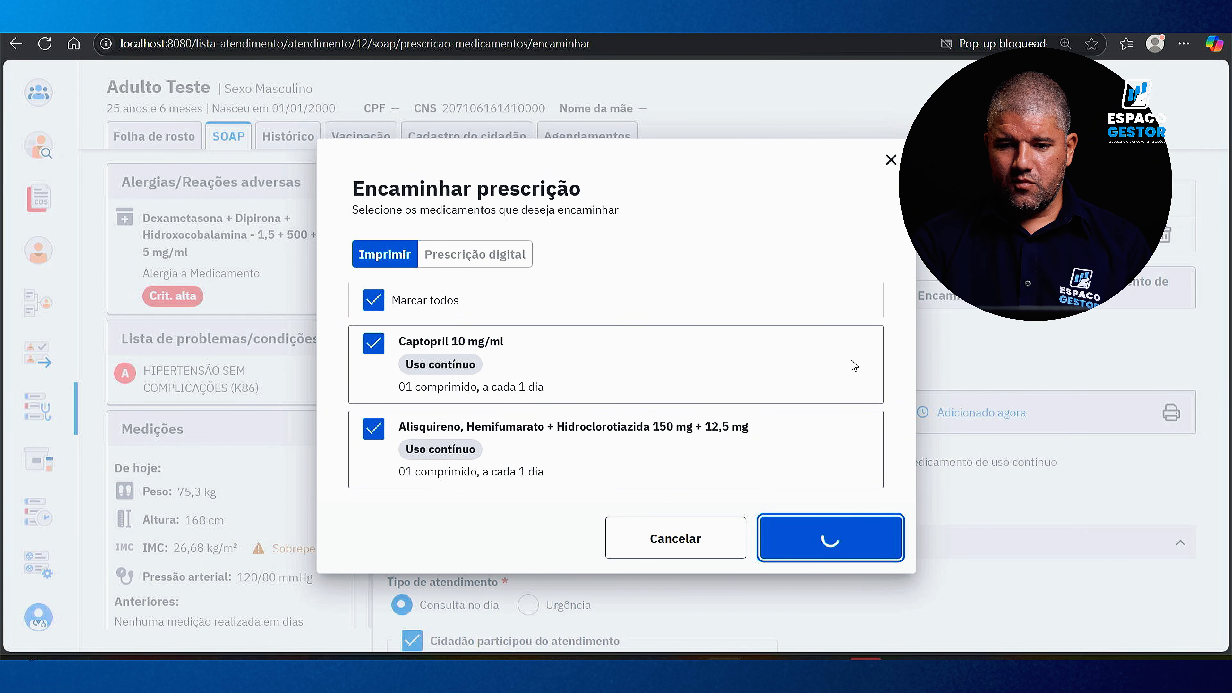
pyautogui.click(871, 121)
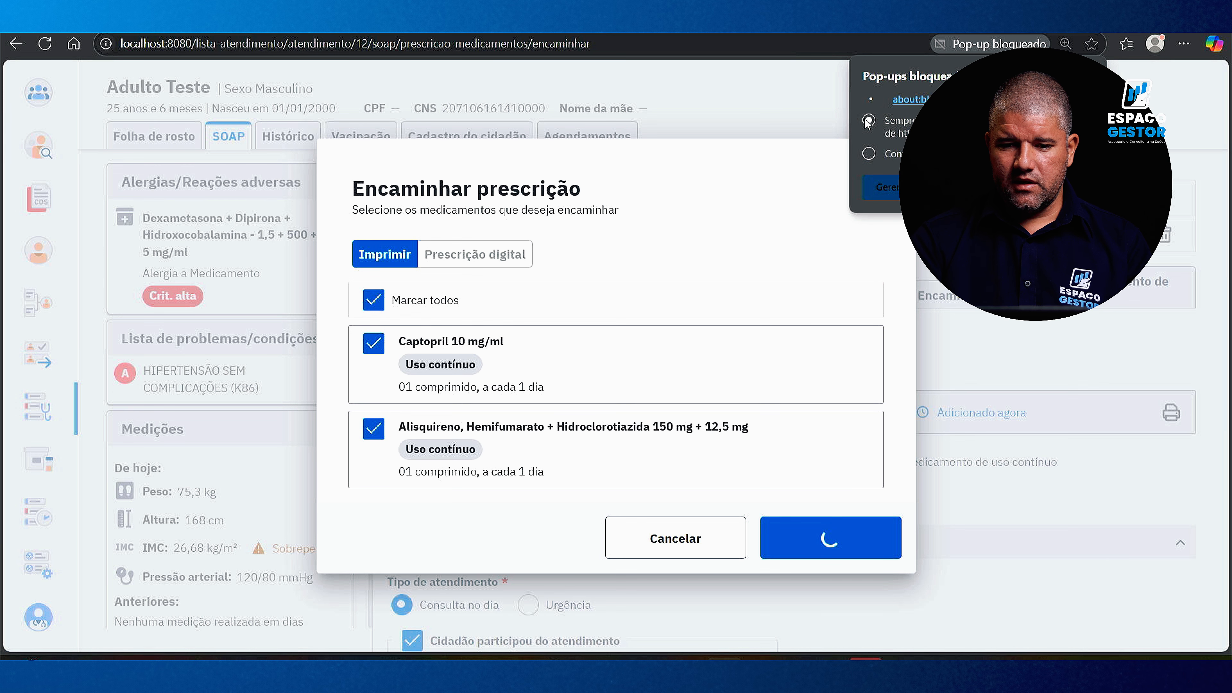
pyautogui.click(1038, 187)
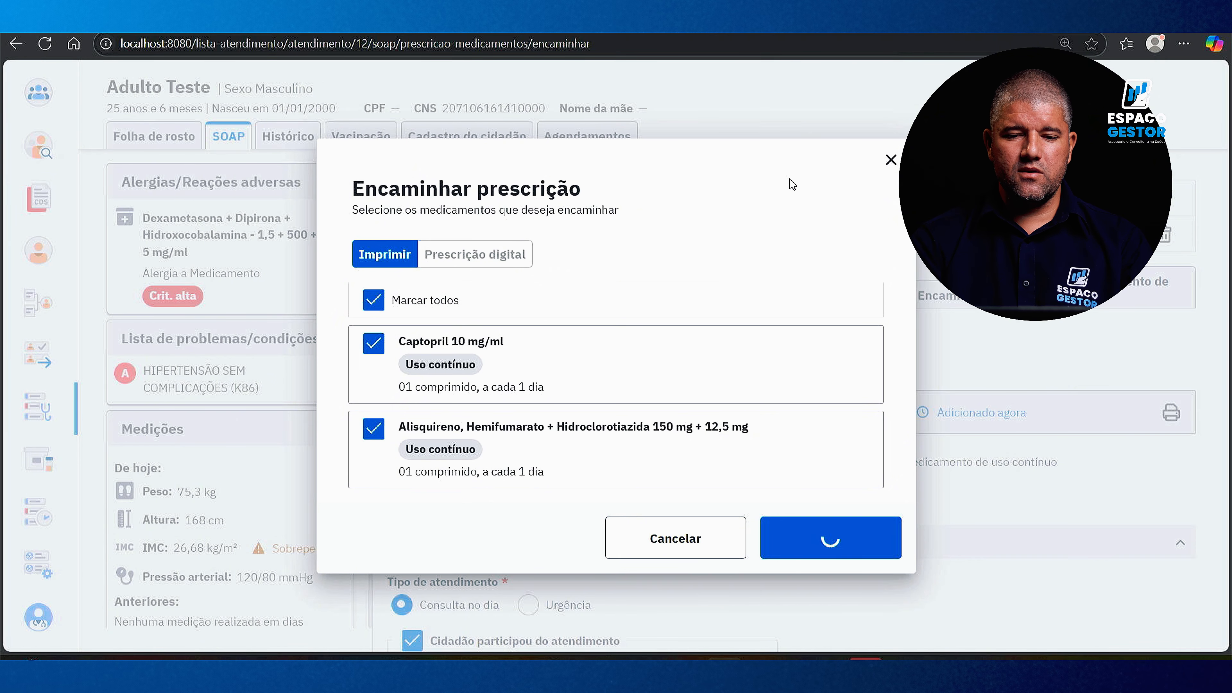
pyautogui.moveTo(351, 195); pyautogui.dragTo(585, 200)
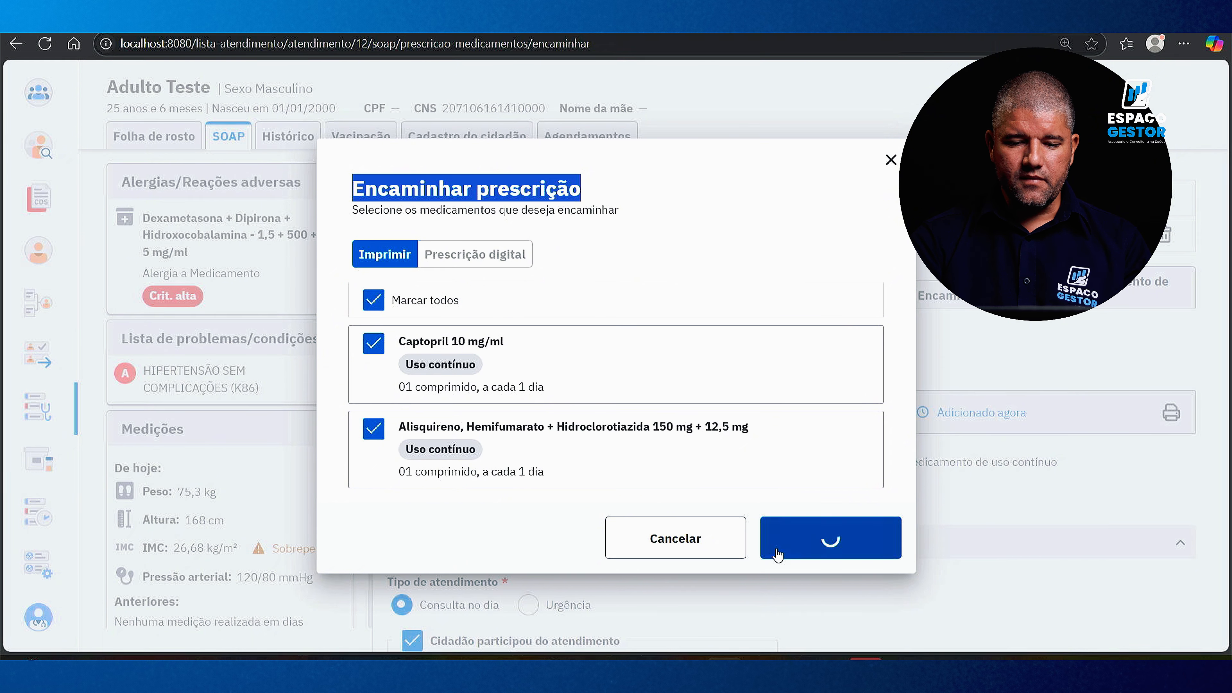
# Cancel the pending prescription print and forward both medications for printing again
pyautogui.click(708, 541)
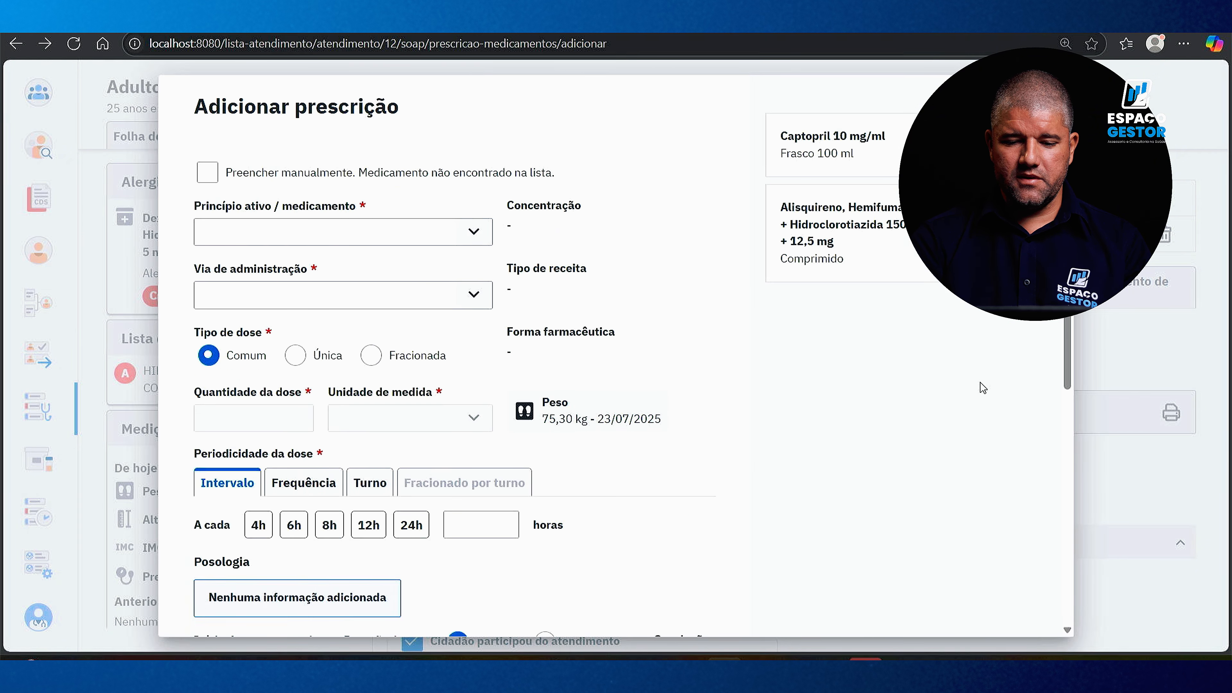
pyautogui.scroll(-10, 970, 486)
pyautogui.click(972, 601)
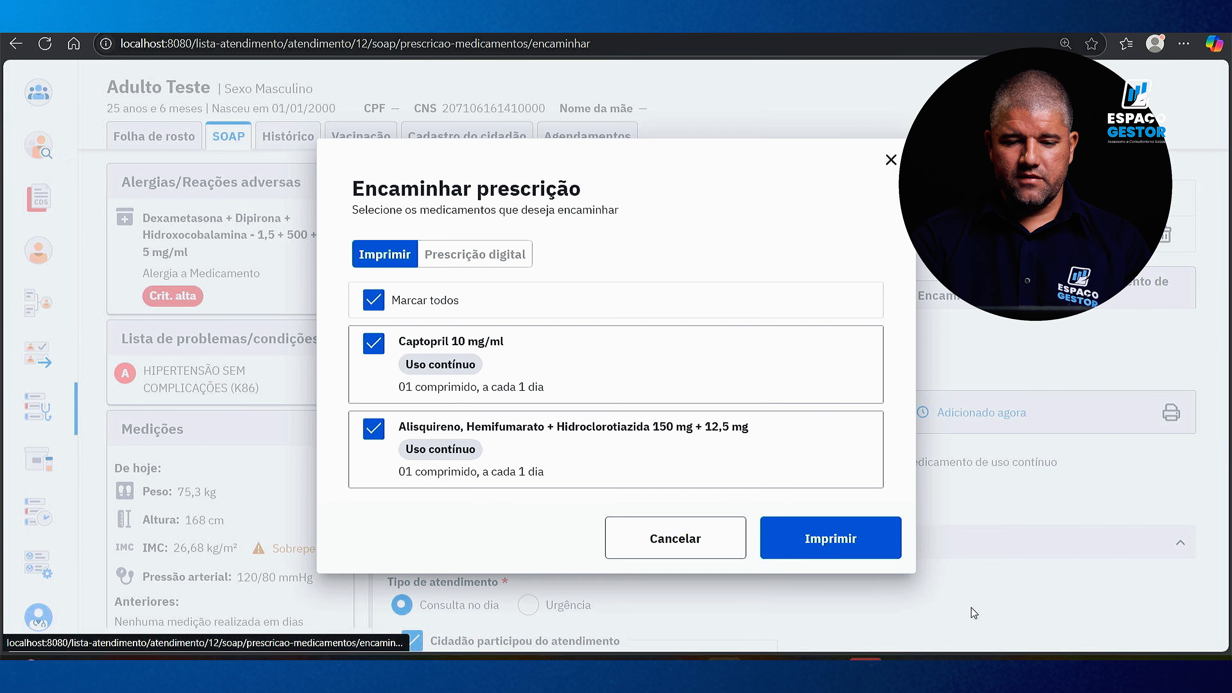
pyautogui.click(836, 535)
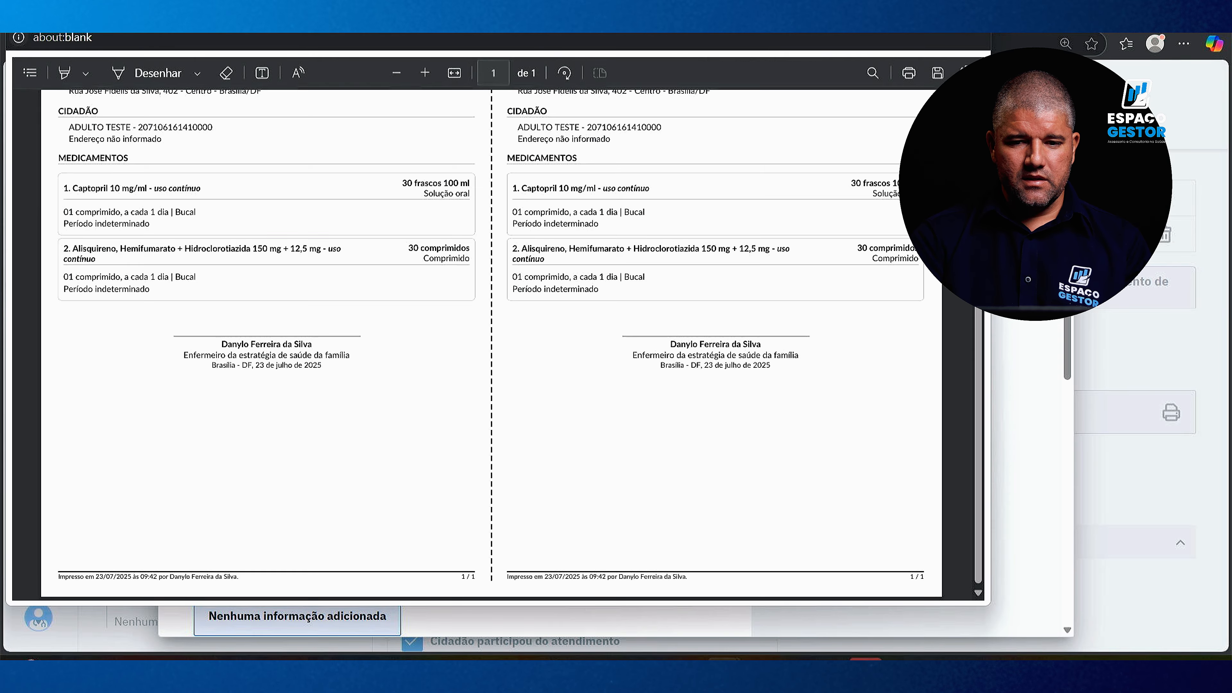
# Enlarge the generated prescription, review its issuer, citizen, medication and signature details, and close the document
pyautogui.click(935, 14)
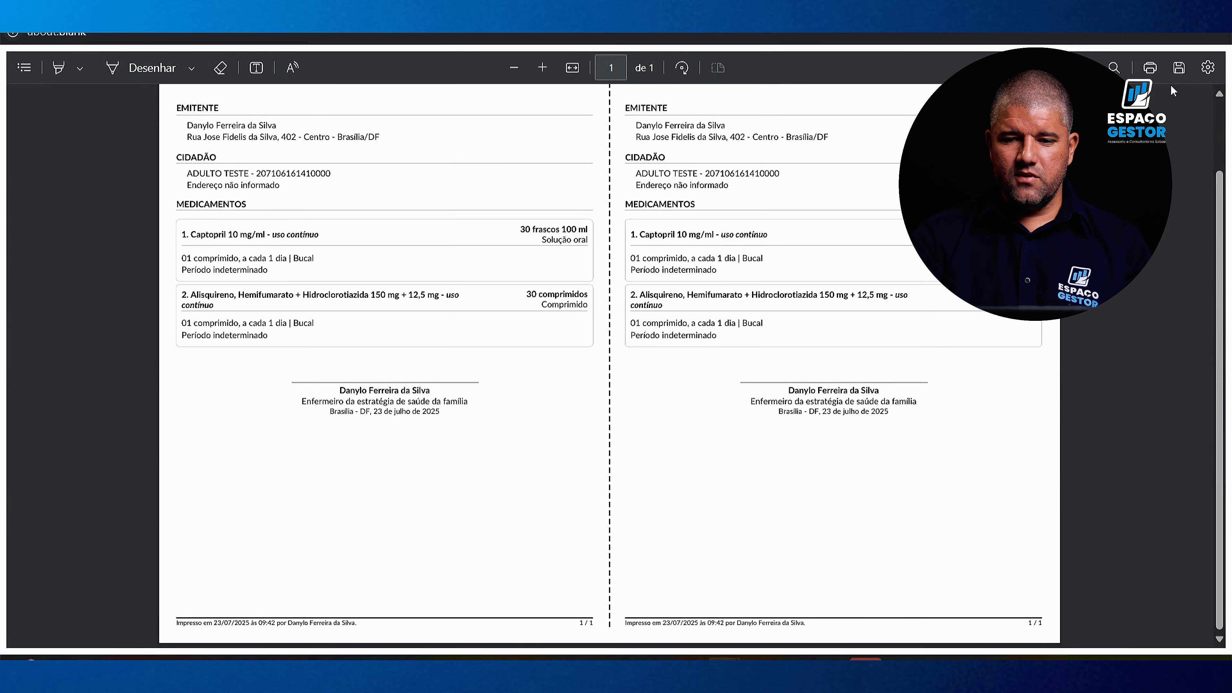
pyautogui.click(542, 67)
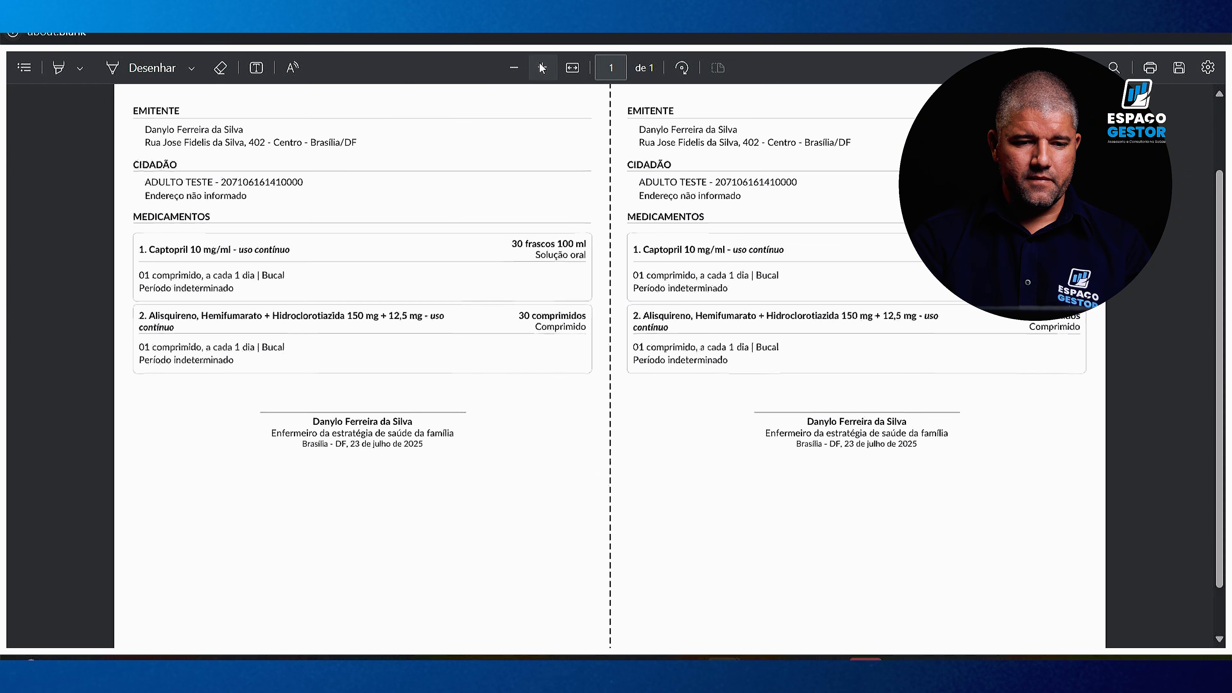
pyautogui.click(542, 67)
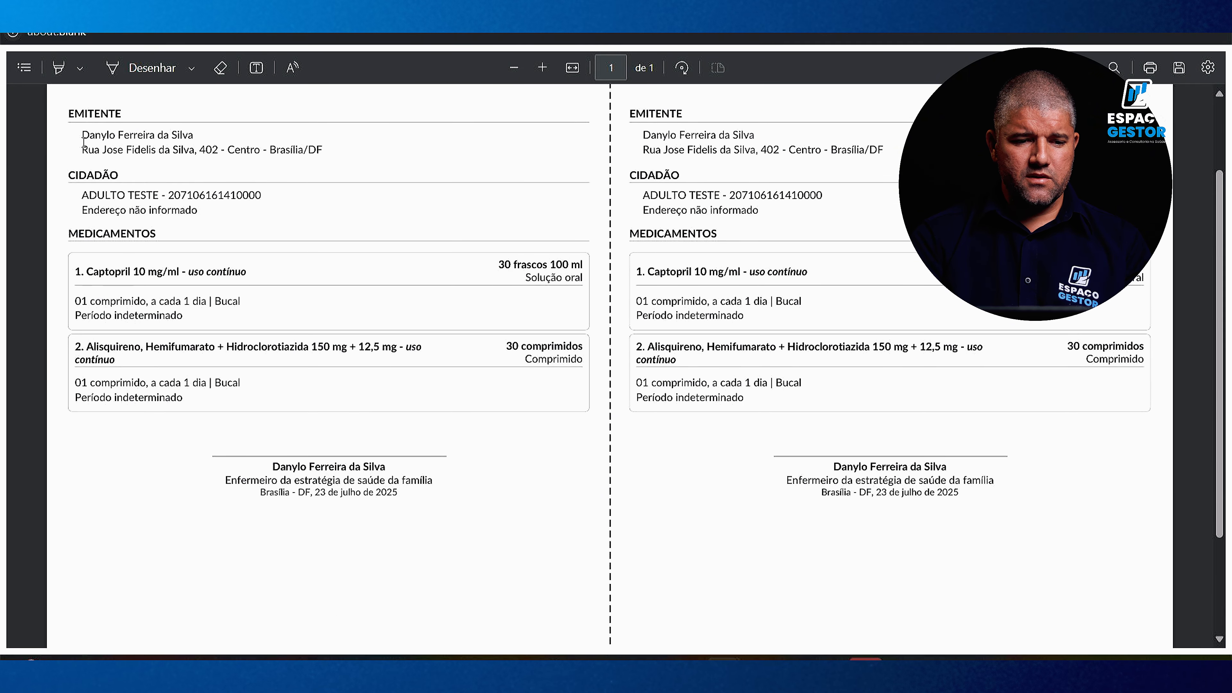
pyautogui.moveTo(83, 141); pyautogui.dragTo(307, 150)
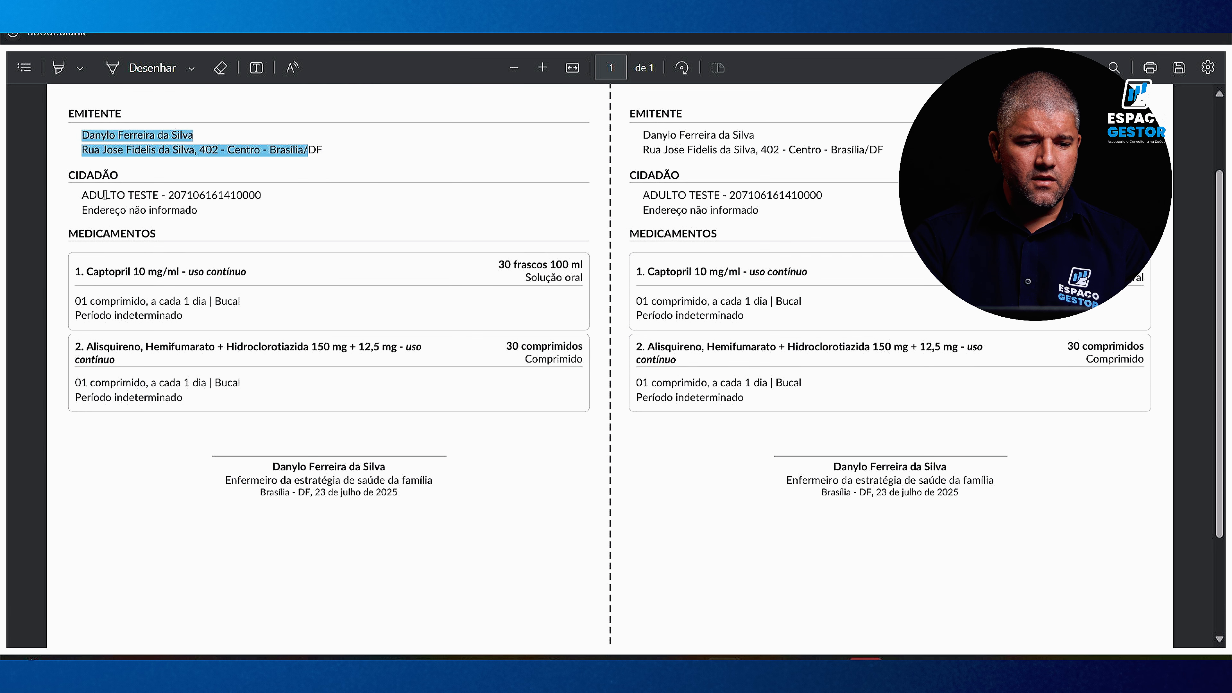
pyautogui.moveTo(81, 195); pyautogui.dragTo(206, 214)
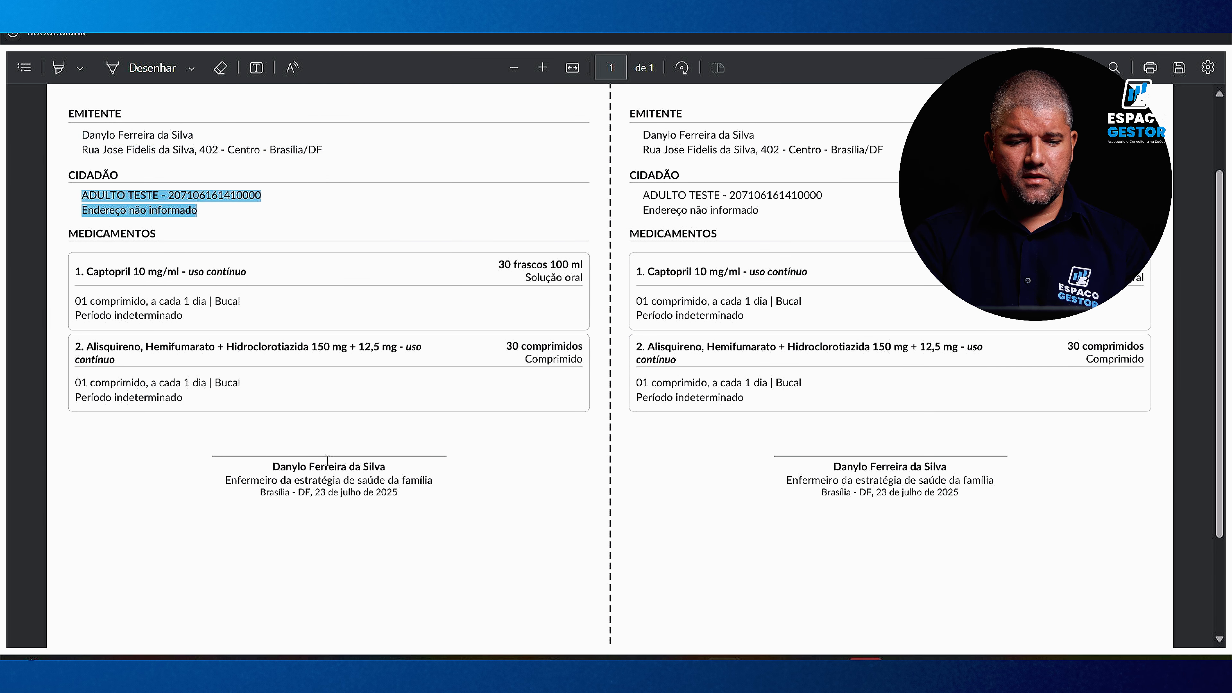
pyautogui.click(309, 453)
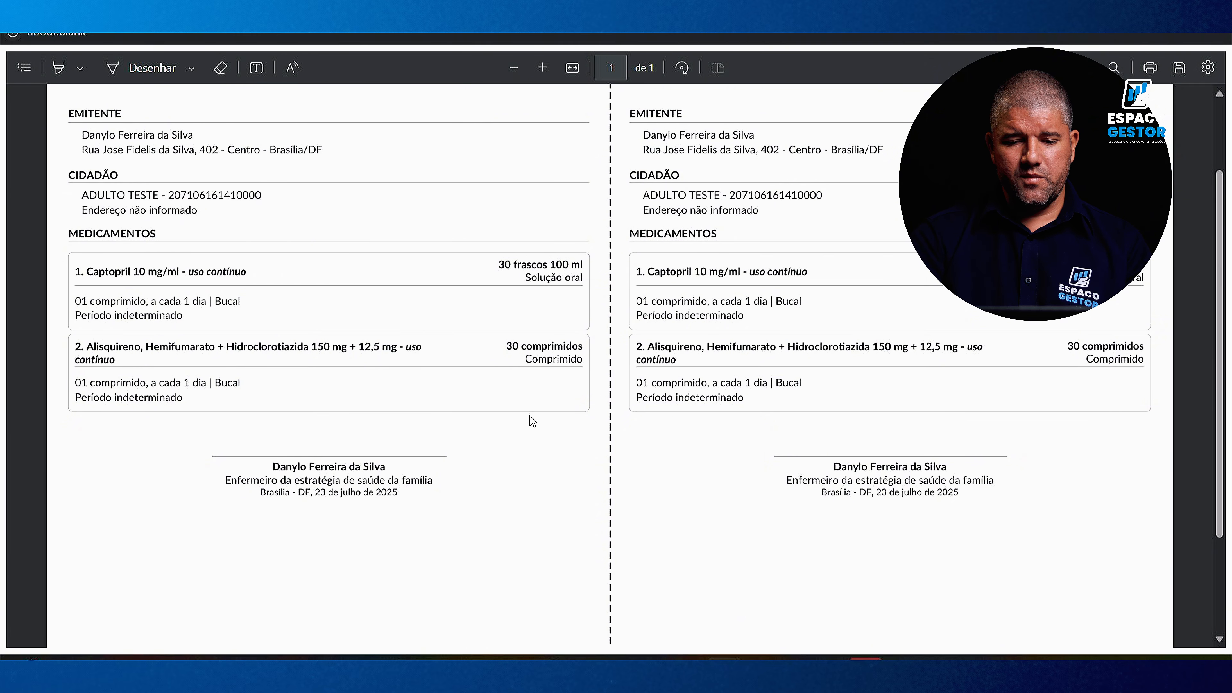
pyautogui.click(1217, 12)
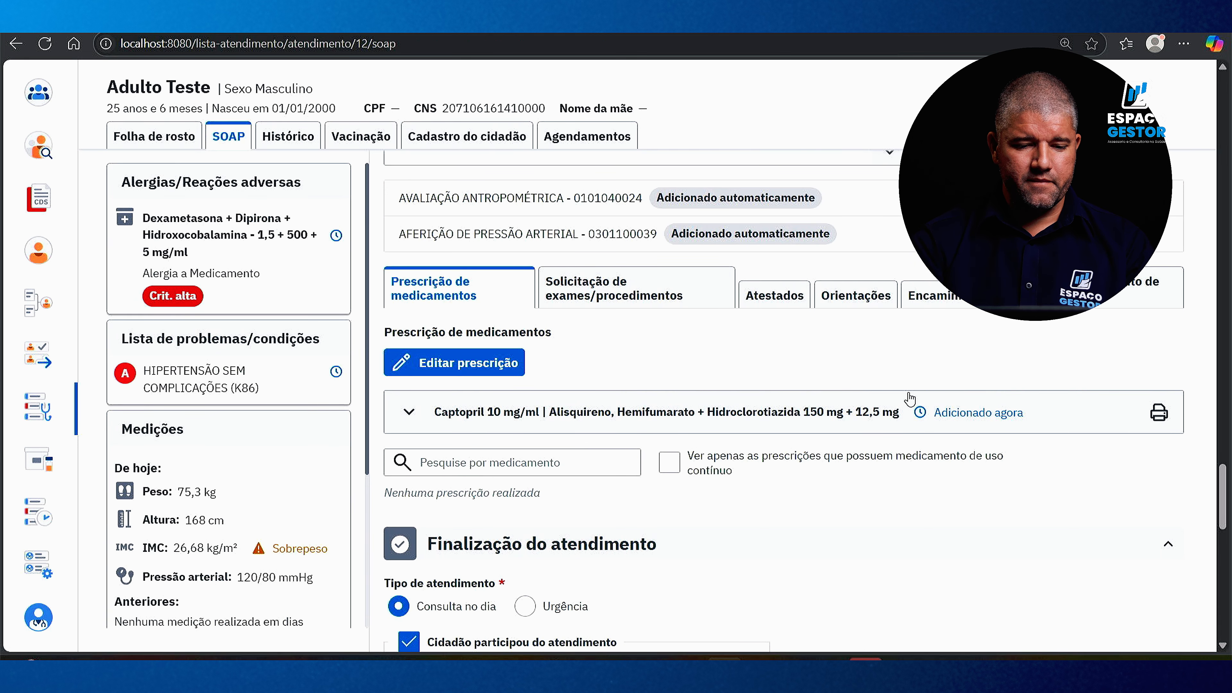
# In Finalização do atendimento, switch Tipo de atendimento to Urgência and back to Consulta no dia
pyautogui.scroll(-3, 553, 447)
pyautogui.scroll(-3, 572, 357)
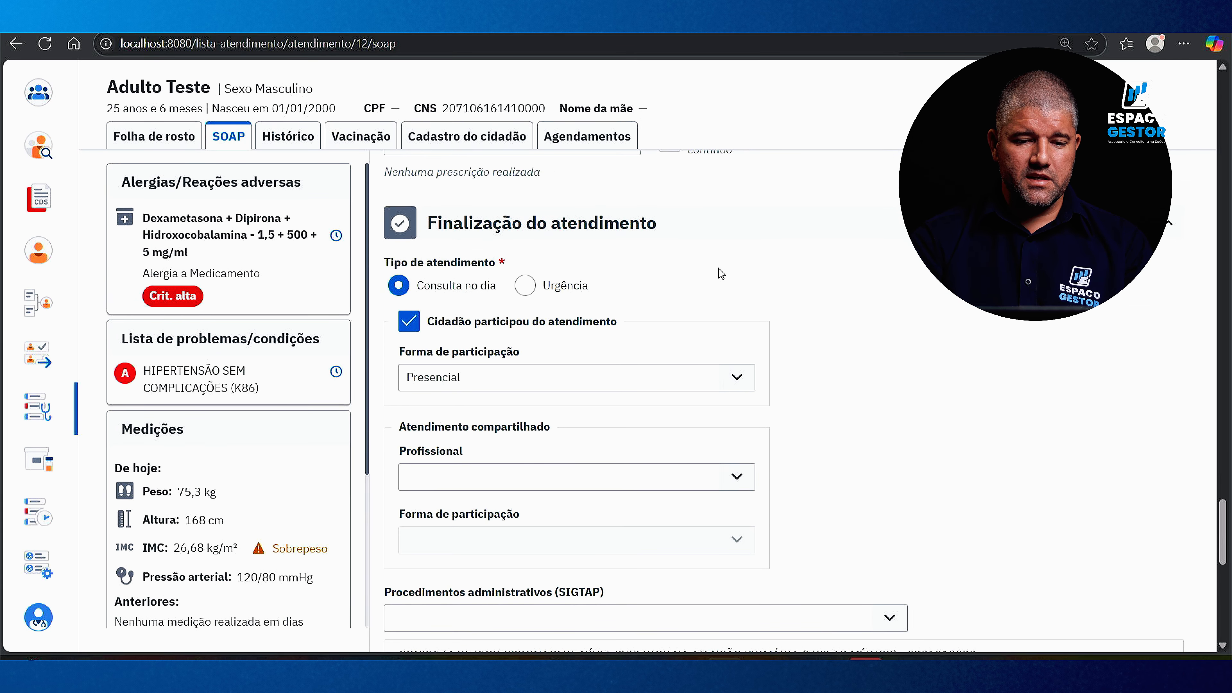
pyautogui.scroll(-2, 407, 306)
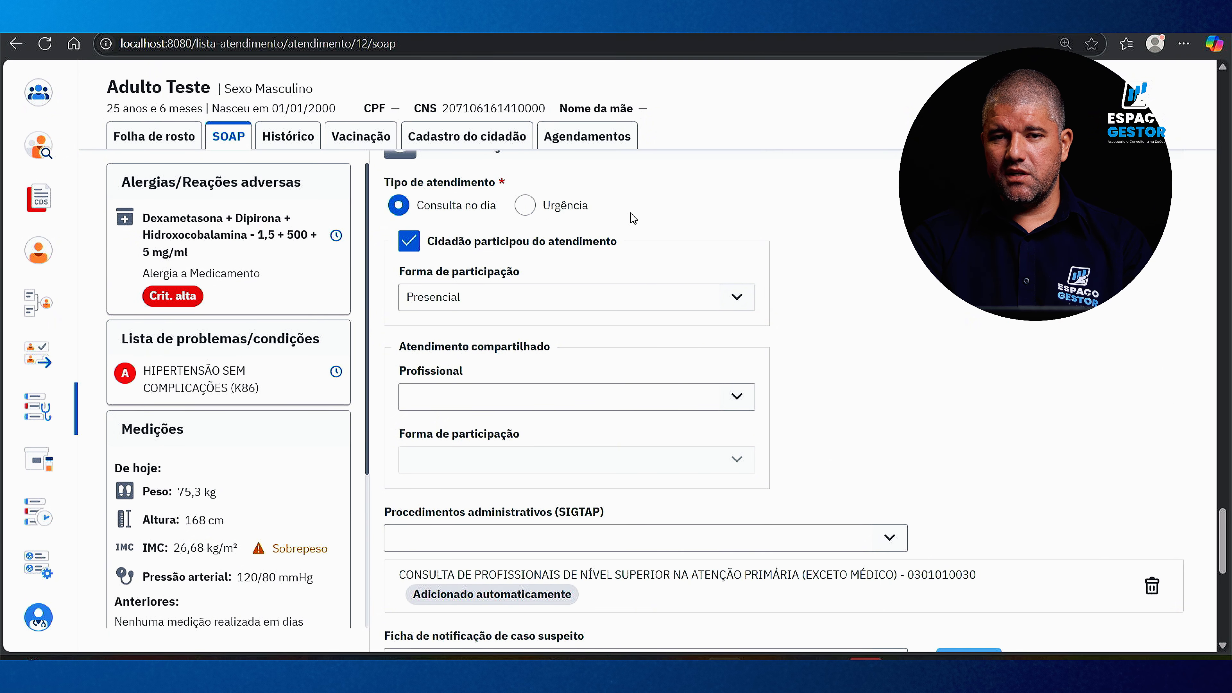
pyautogui.click(525, 209)
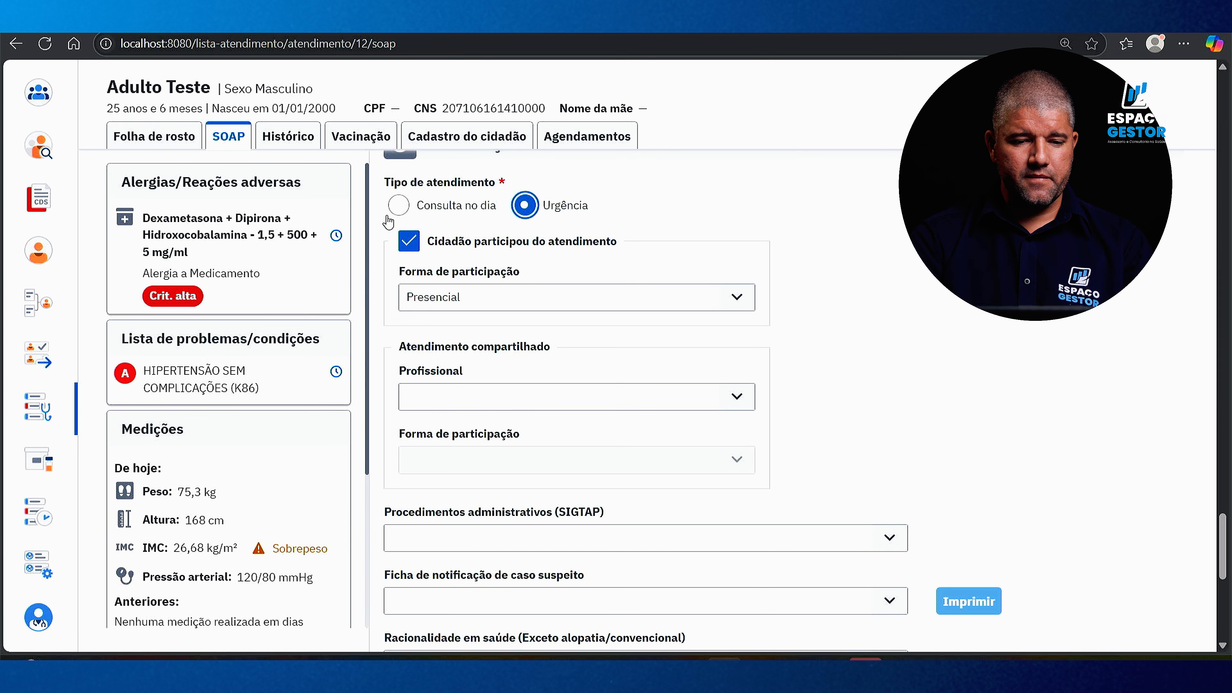
pyautogui.click(399, 206)
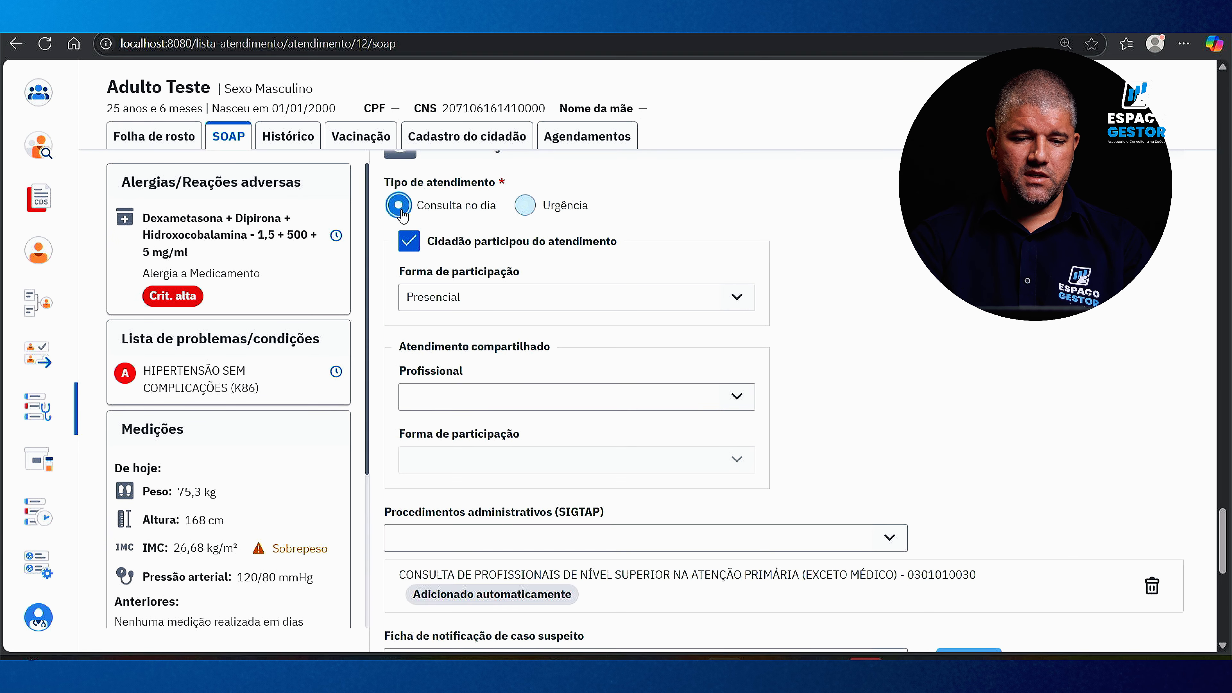
# Examine the Profissional field under Atendimento compartilhado and leave it blank
pyautogui.scroll(-5, 536, 245)
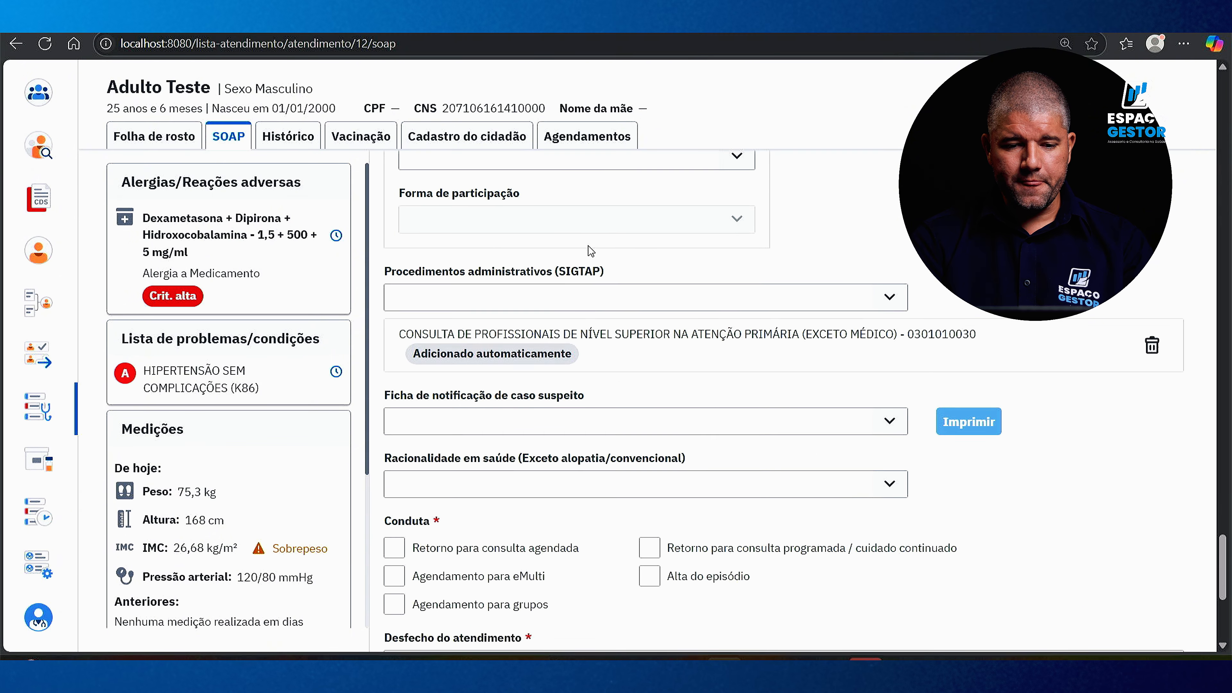
pyautogui.scroll(3, 592, 272)
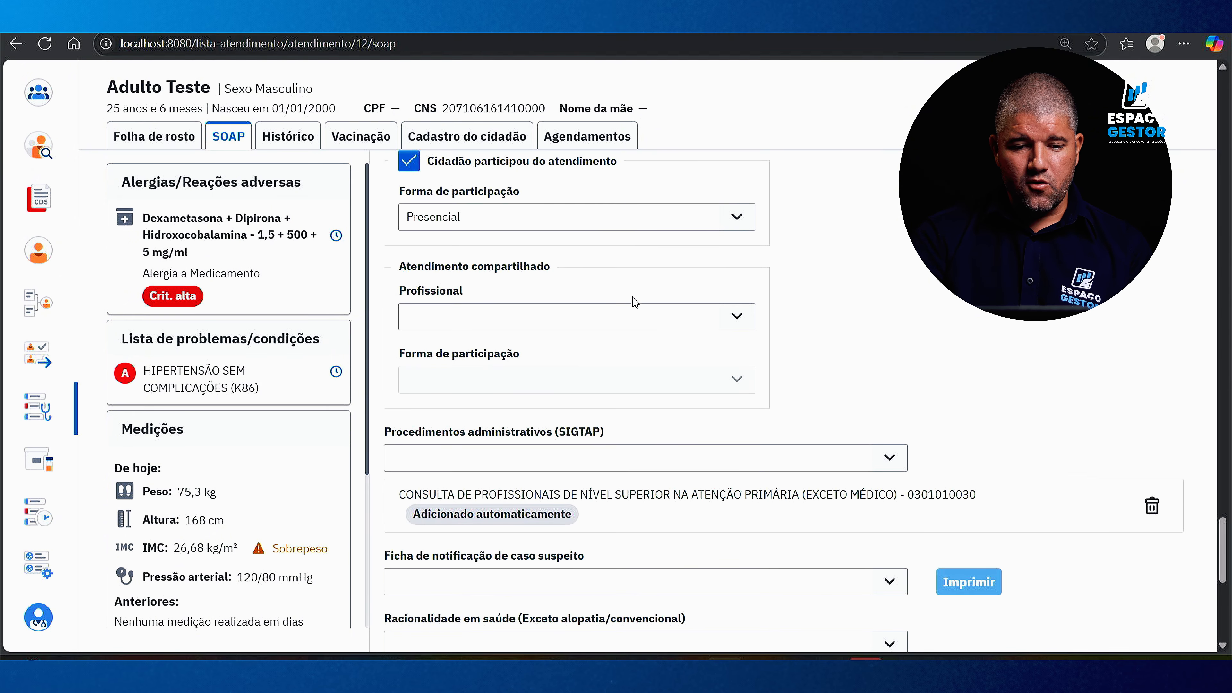
pyautogui.click(679, 318)
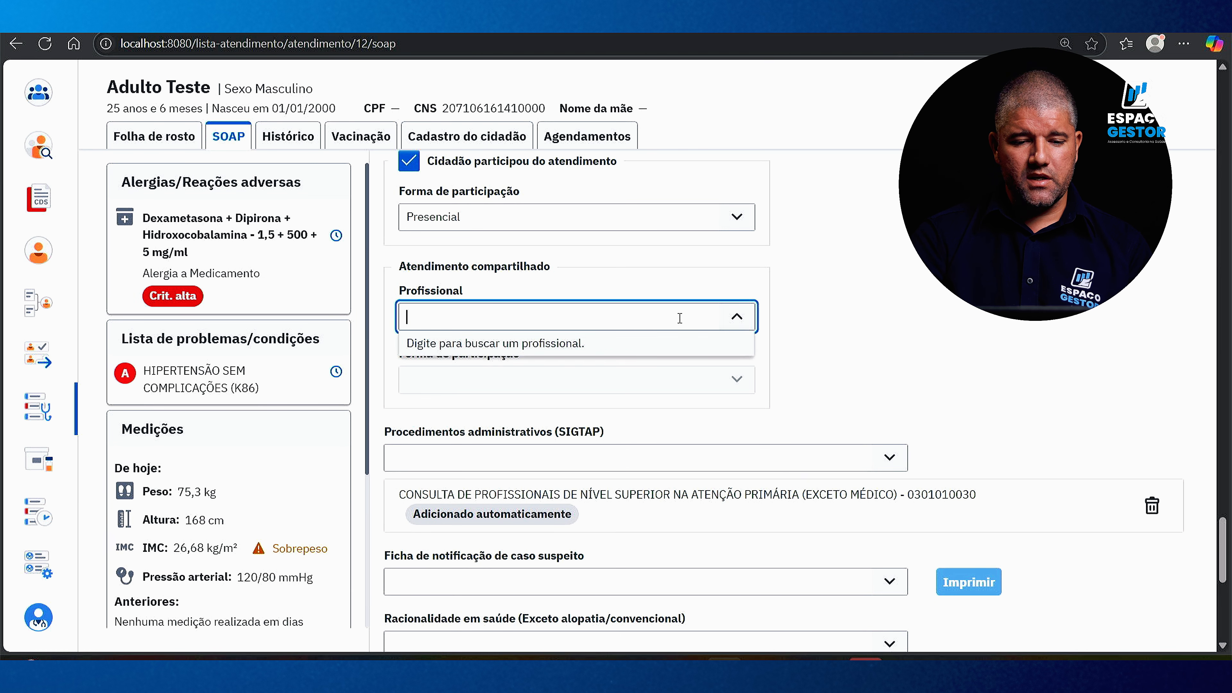
pyautogui.click(794, 310)
pyautogui.click(733, 325)
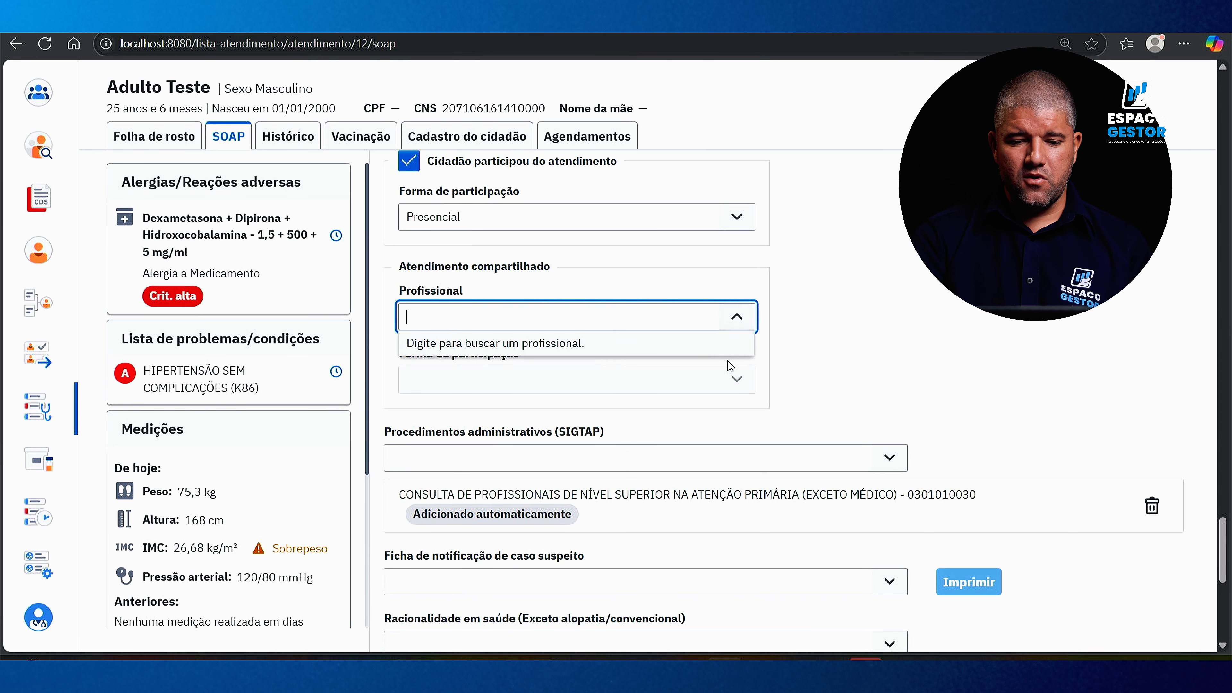
pyautogui.click(827, 350)
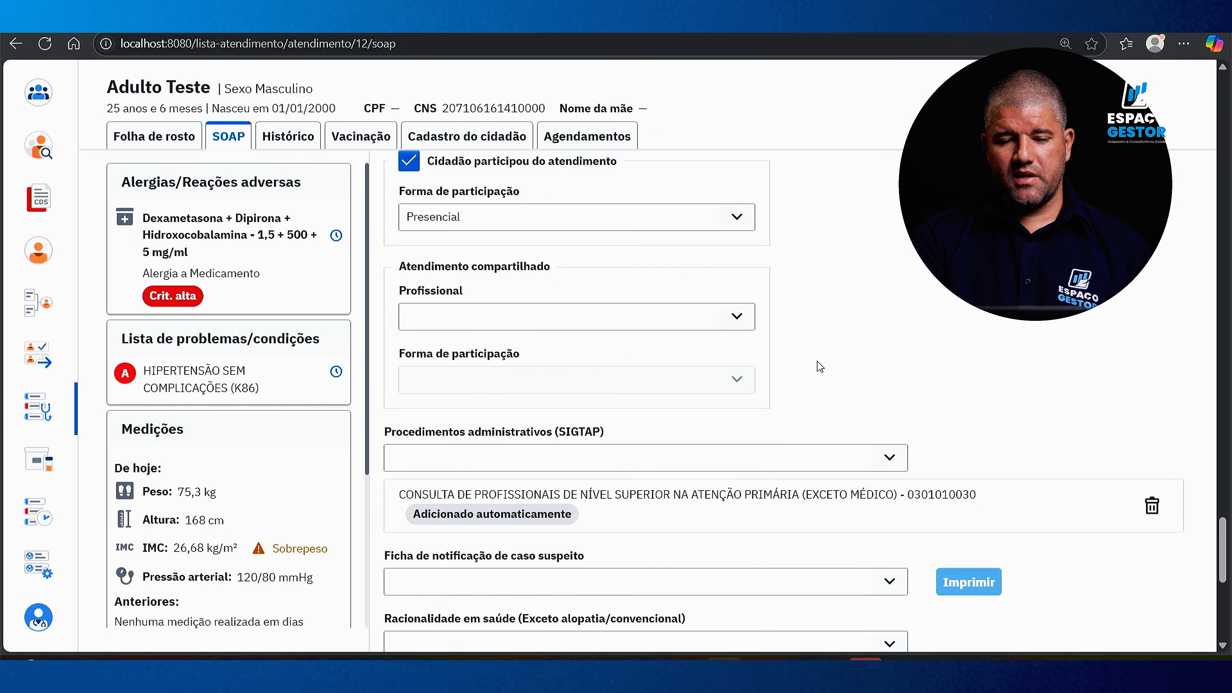
# Review the automatically added consultation procedure under Procedimentos administrativos (SIGTAP)
pyautogui.scroll(-2, 819, 367)
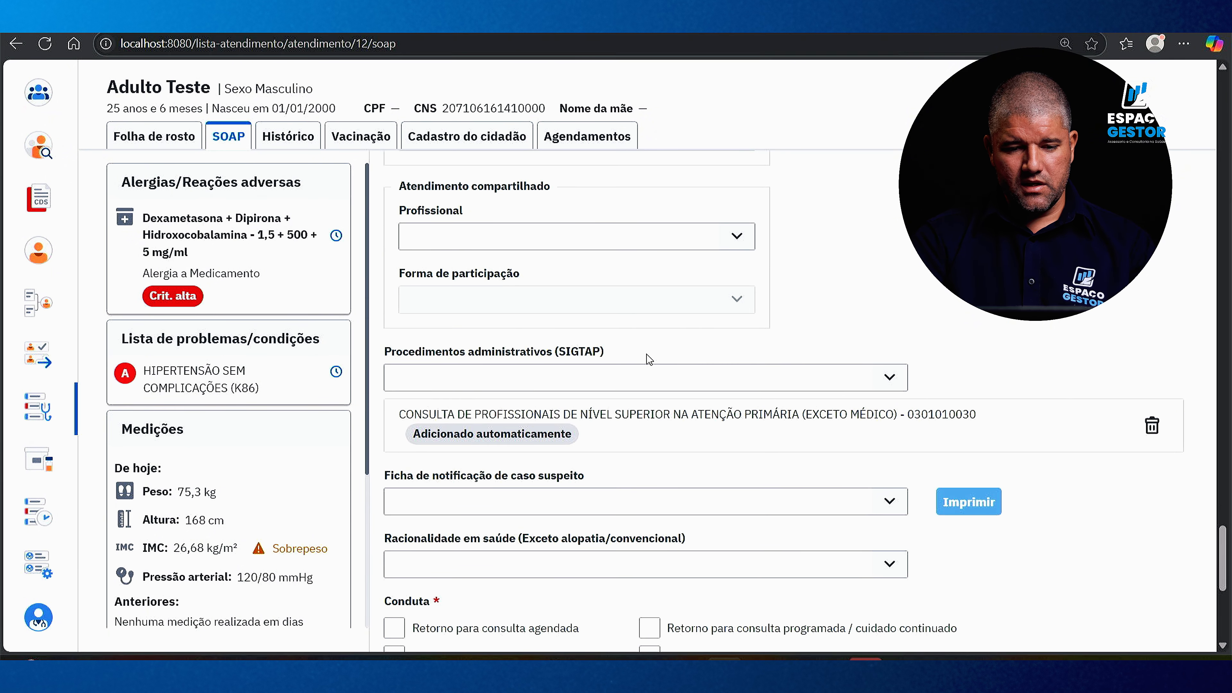
pyautogui.scroll(-2, 478, 365)
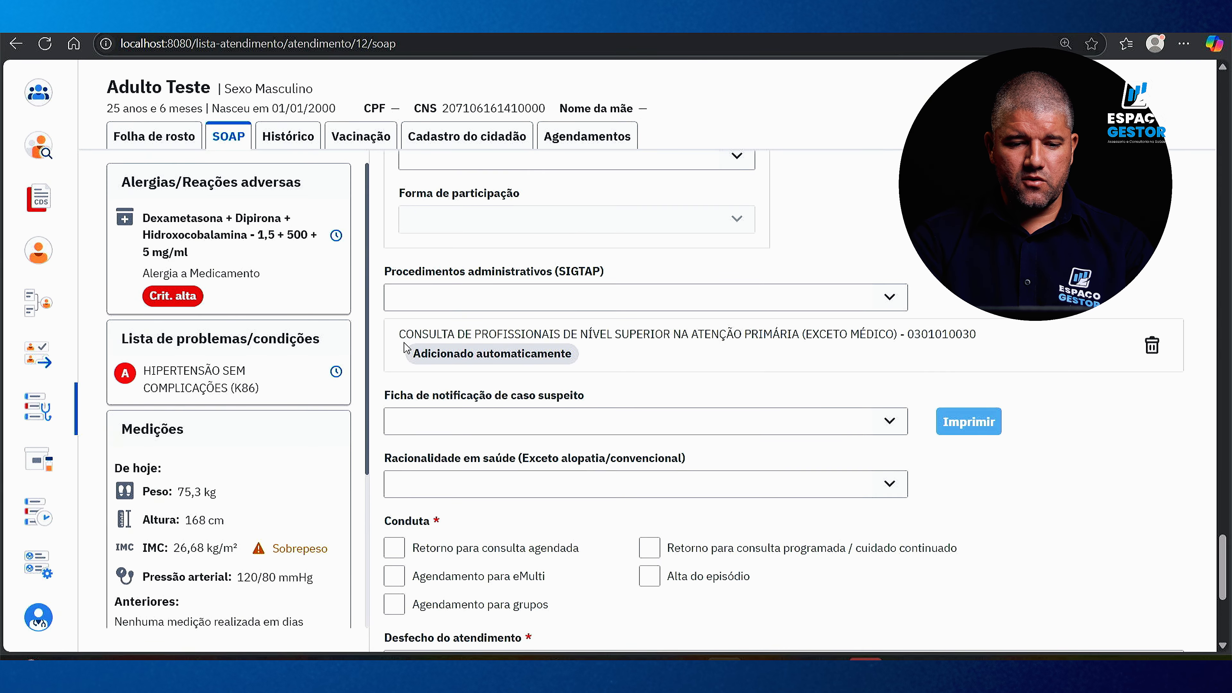
pyautogui.moveTo(400, 338); pyautogui.dragTo(974, 352)
pyautogui.click(986, 317)
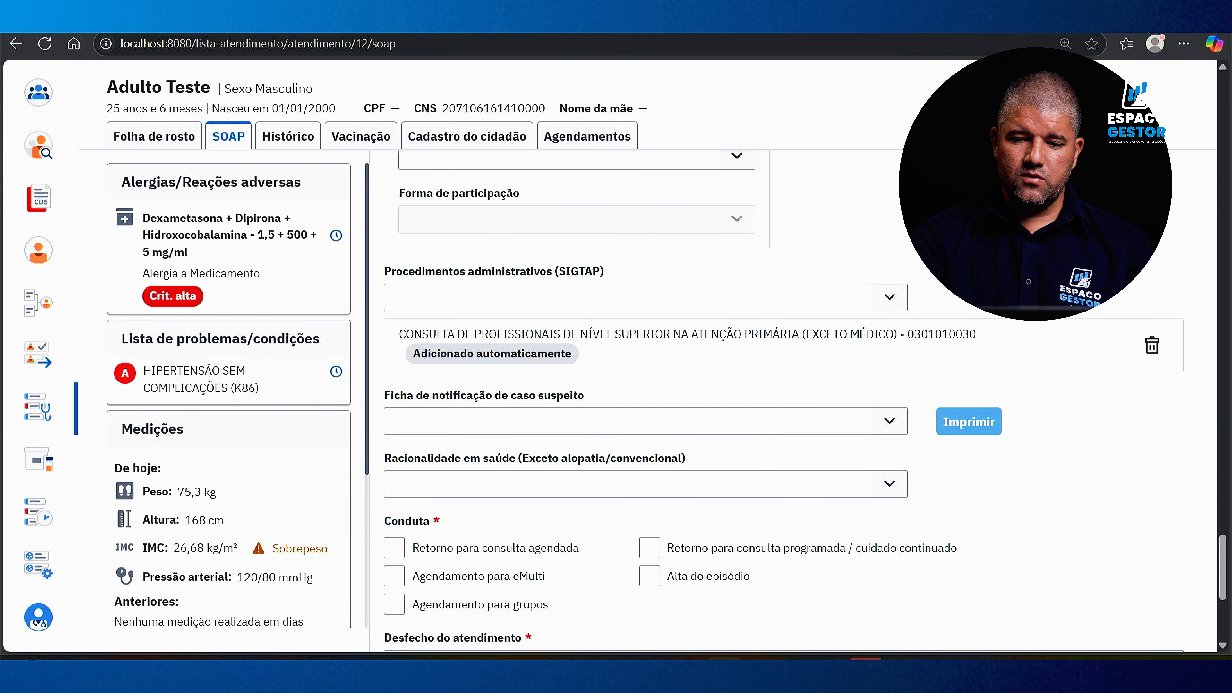
pyautogui.scroll(2, 776, 403)
# Mark Retorno para consulta programada / cuidado continuado as the Conduta, keep Liberar cidadão as the outcome and finalize the individual visit
pyautogui.scroll(-5, 776, 402)
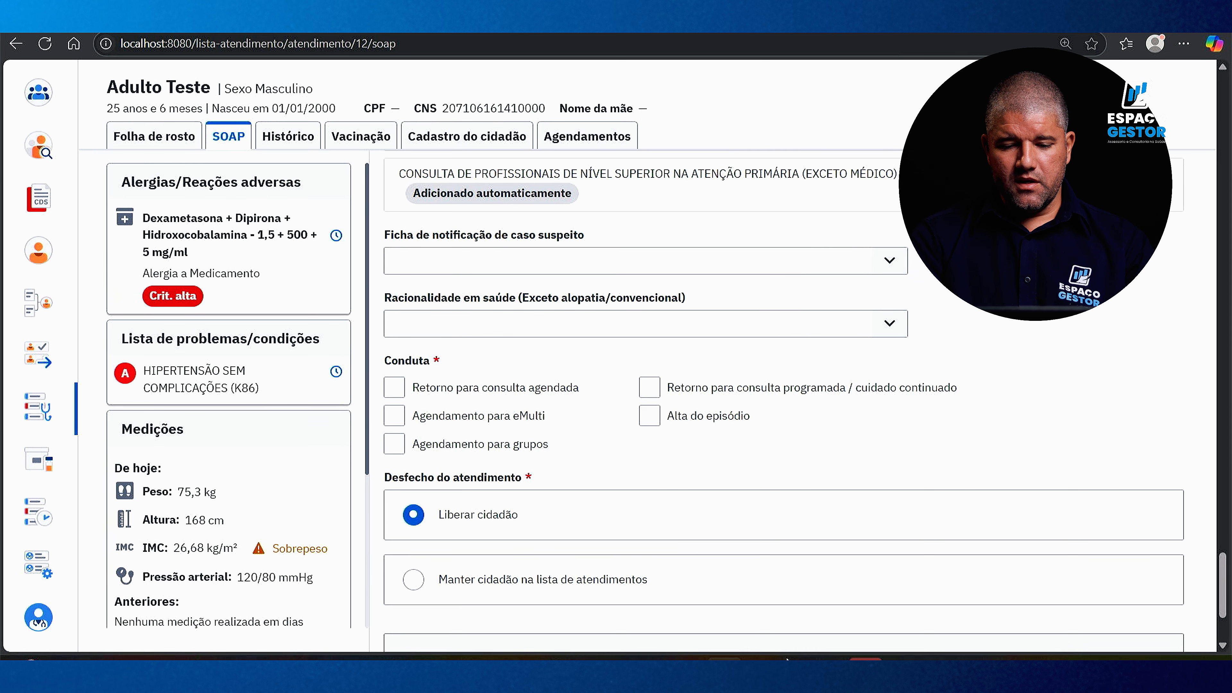
pyautogui.moveTo(829, 659)
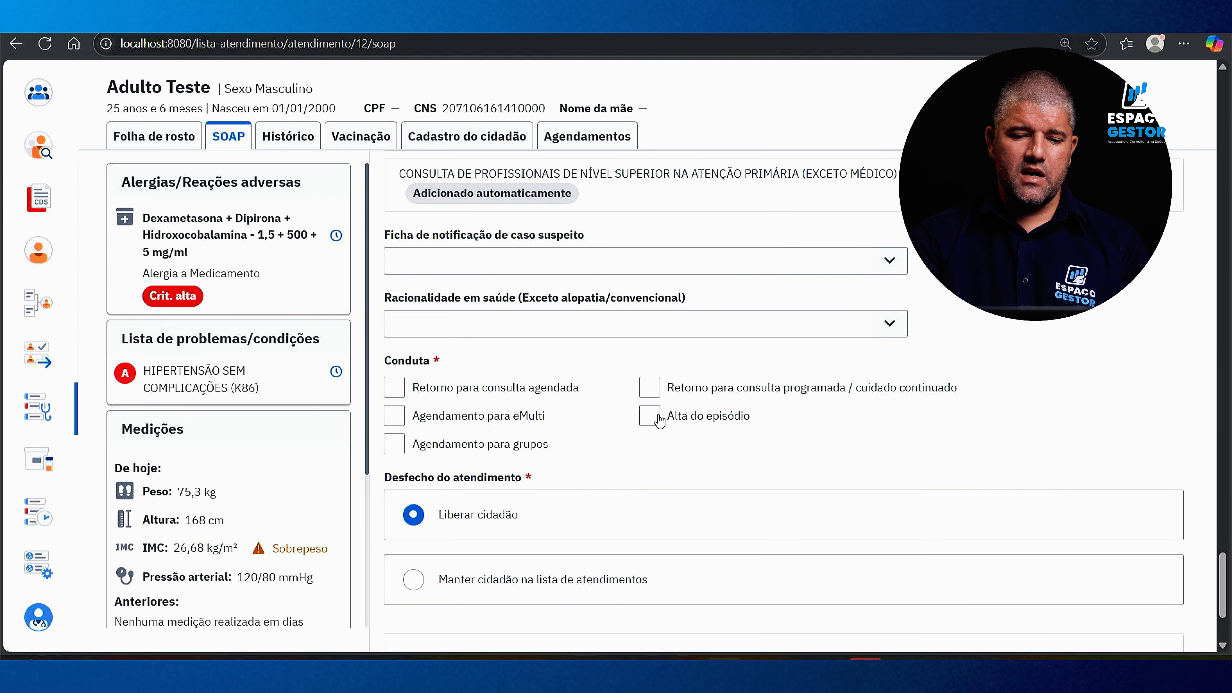
pyautogui.click(648, 398)
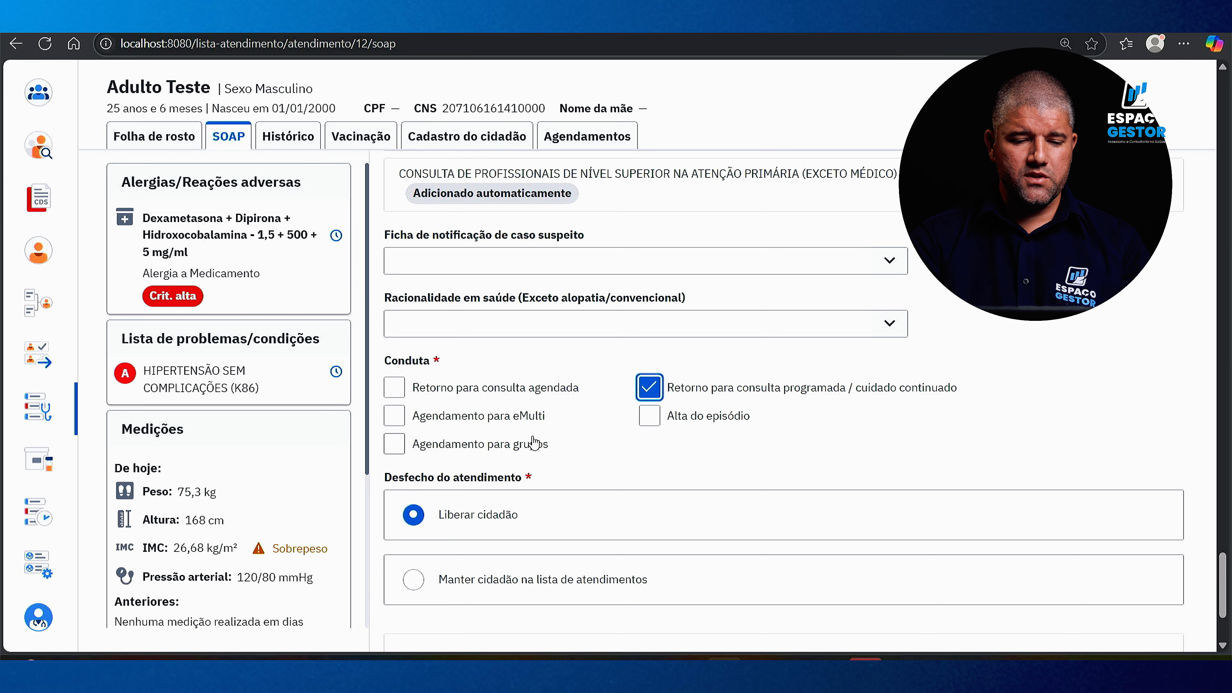
pyautogui.scroll(-3, 562, 436)
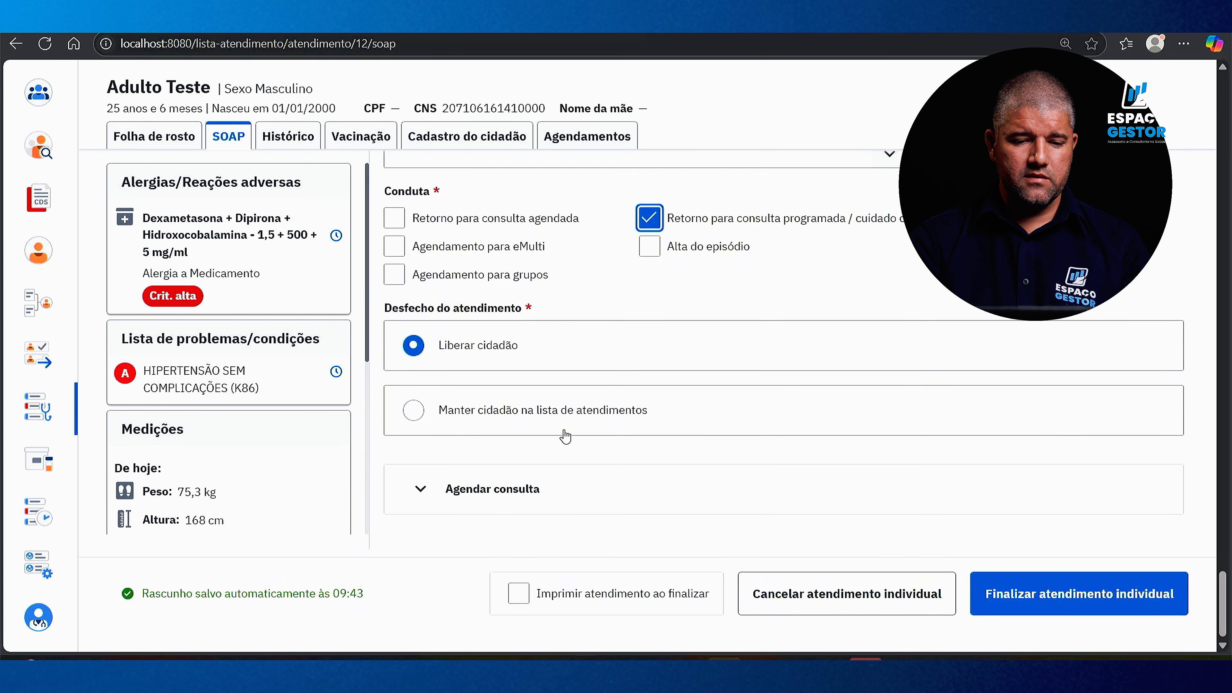
pyautogui.click(1049, 594)
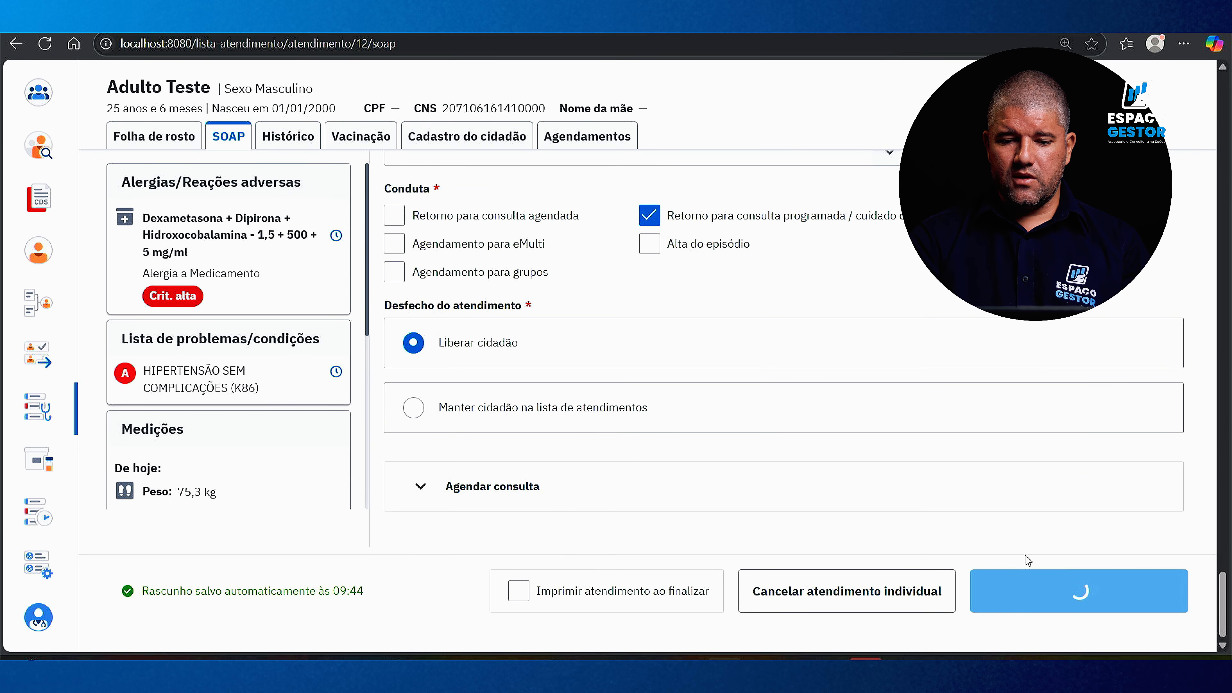